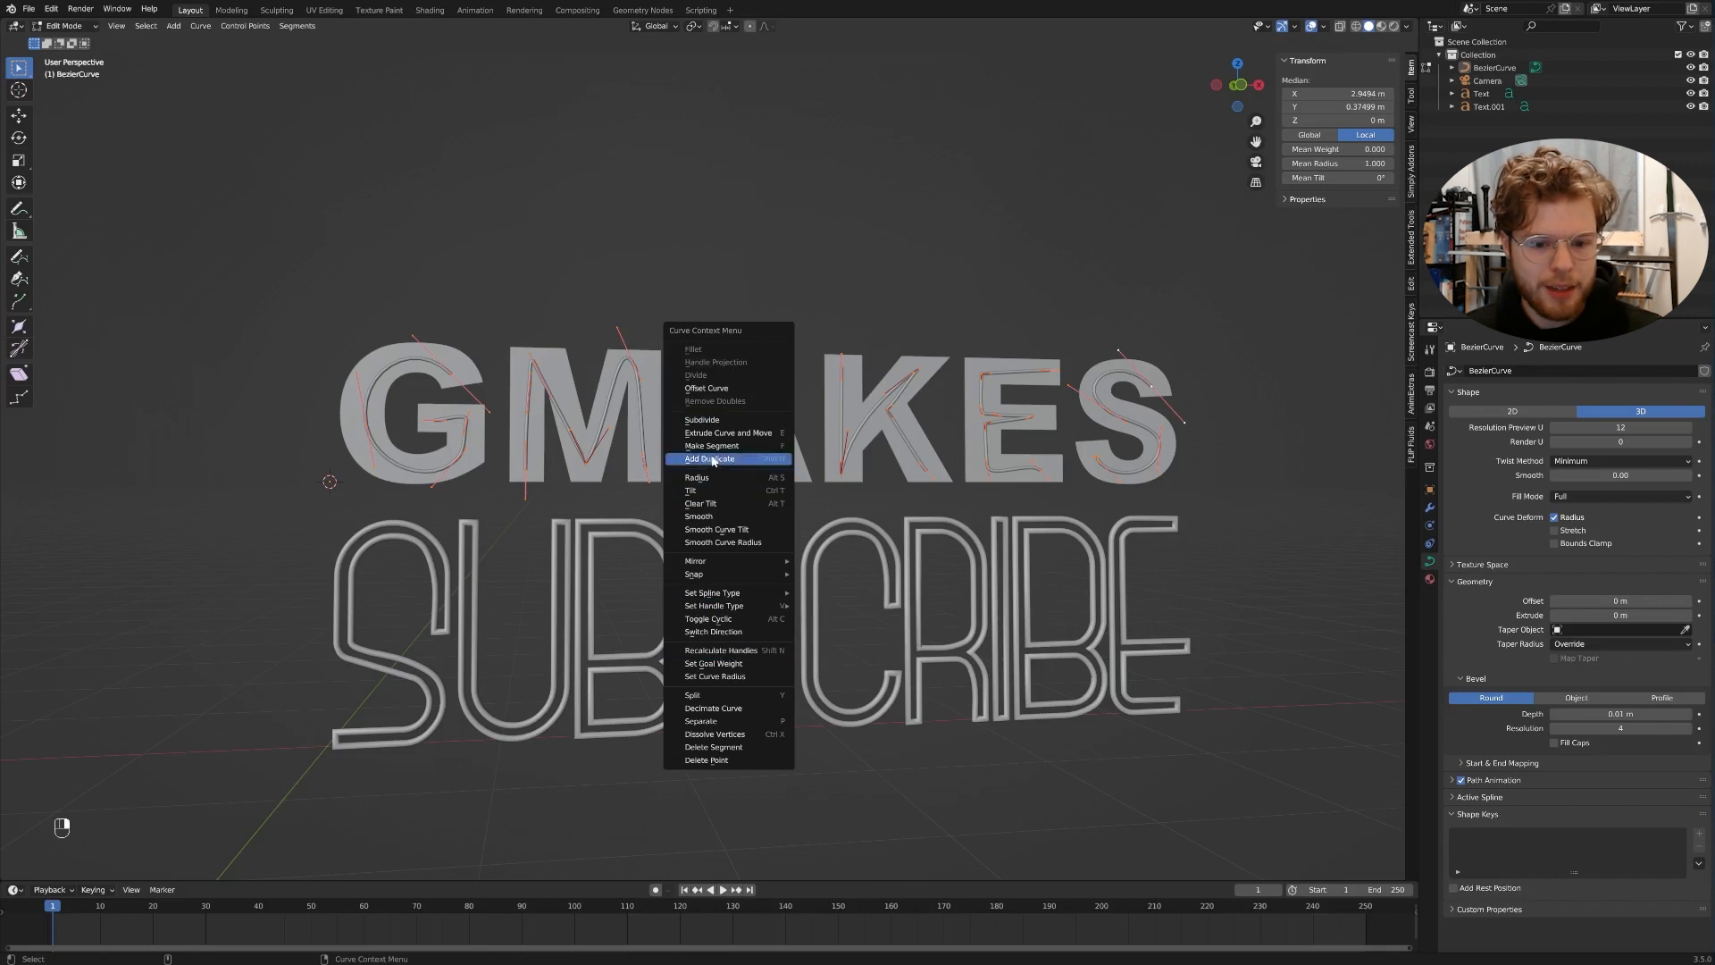
- Change the handle type of all the selected control points on the curve tracing the GMAKES letters
mouse_move(730, 612)
left_click(874, 607)
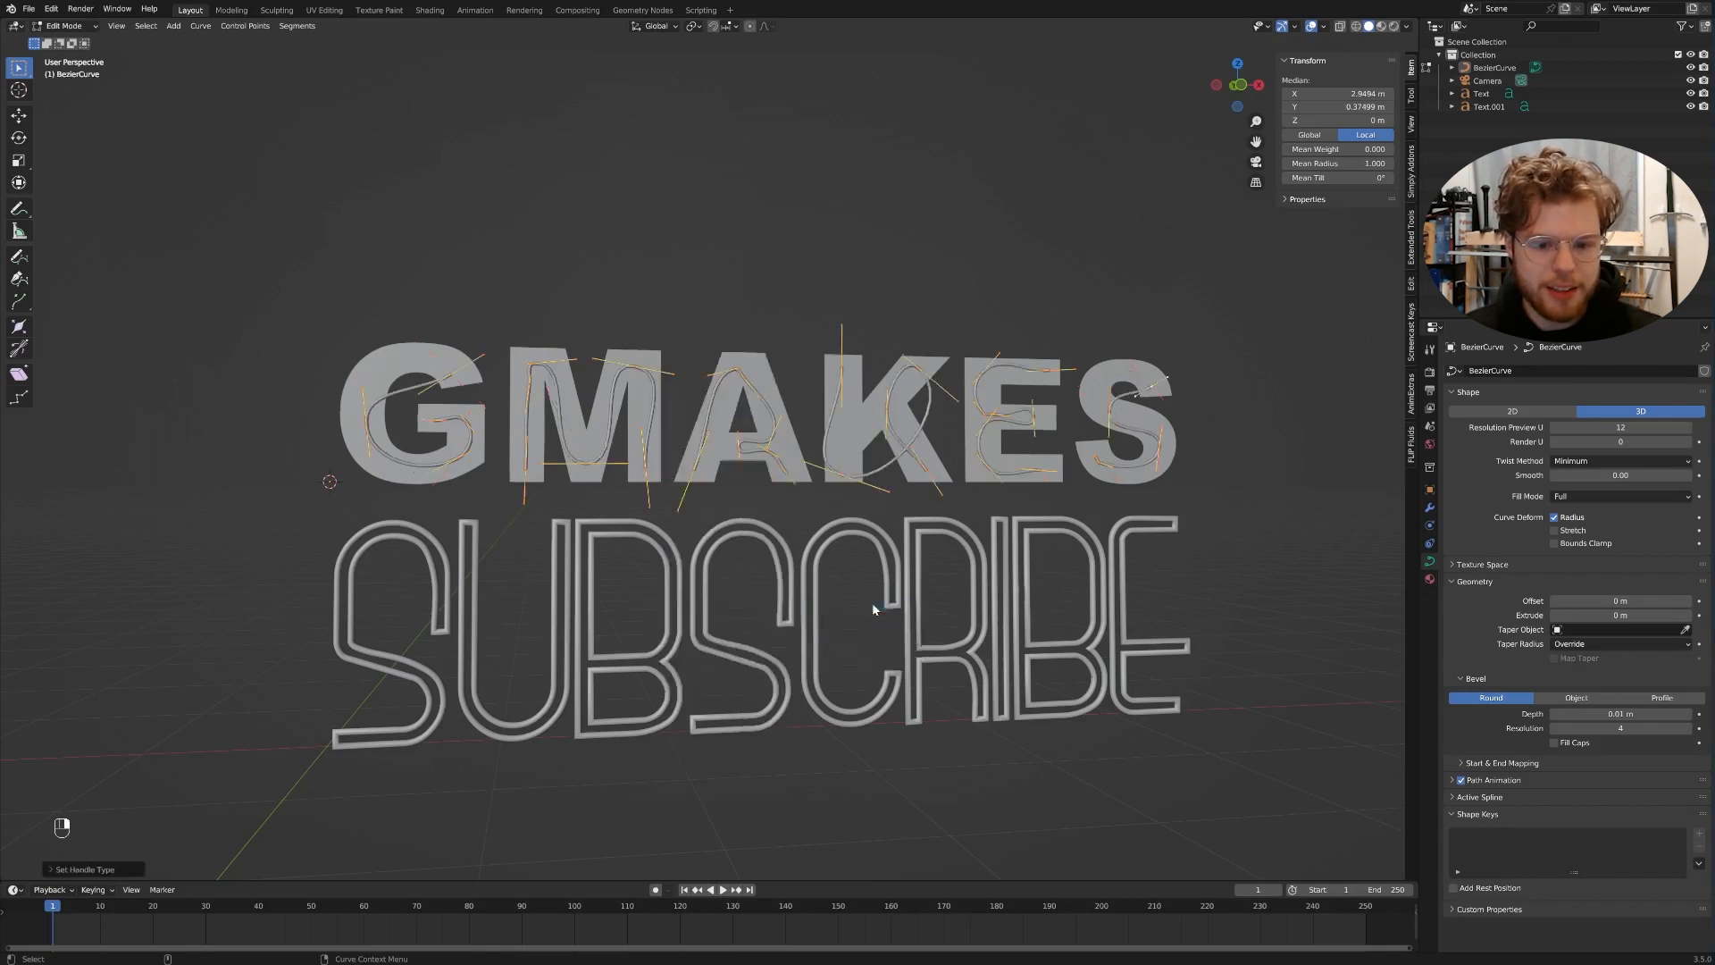
middle_click_drag(806, 347, 929, 317)
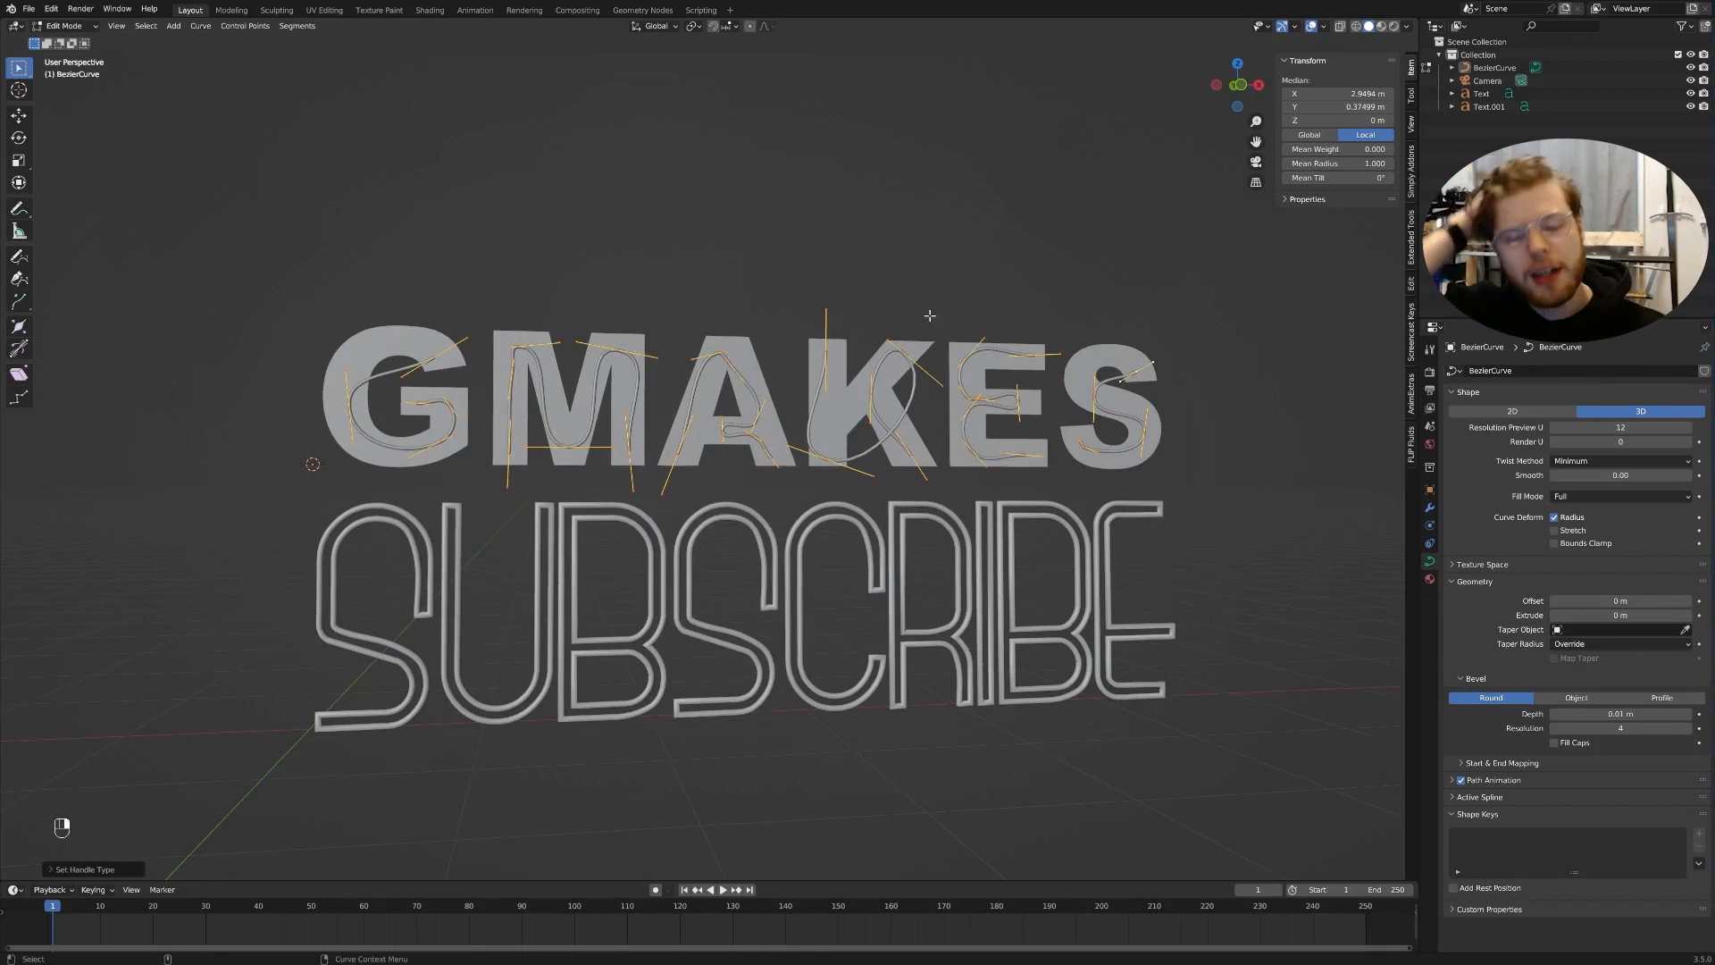
- Switch to the front view and set the transform orientation to View
key("KP_1")
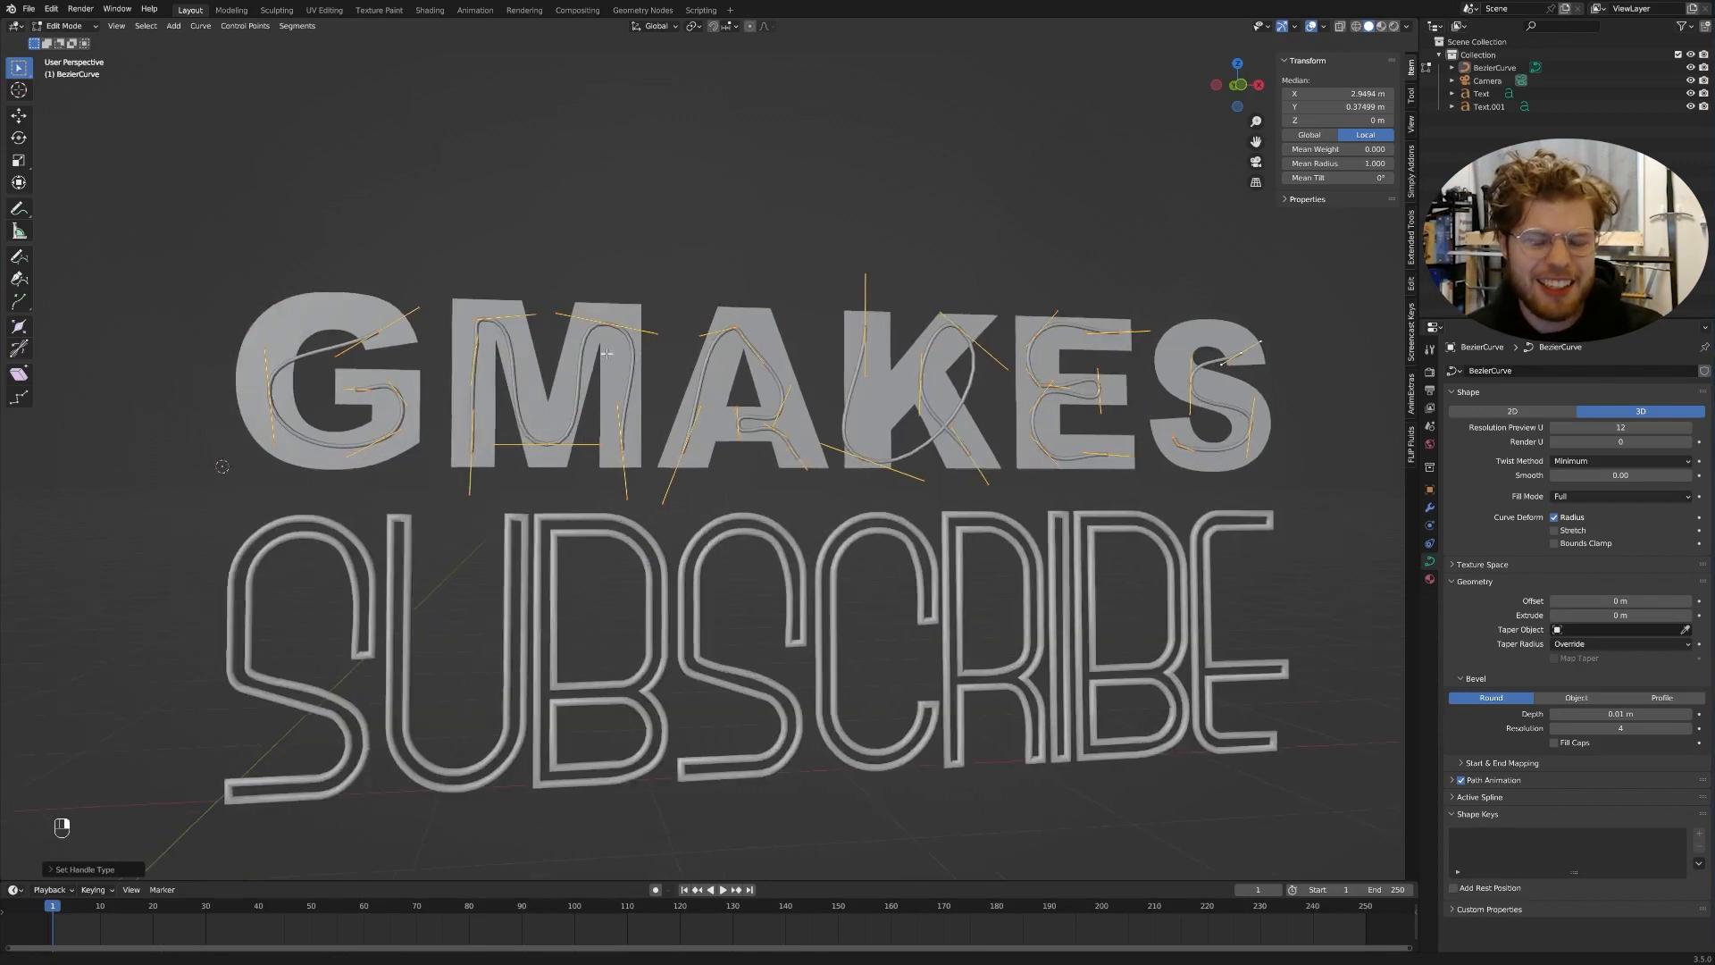
left_click(645, 27)
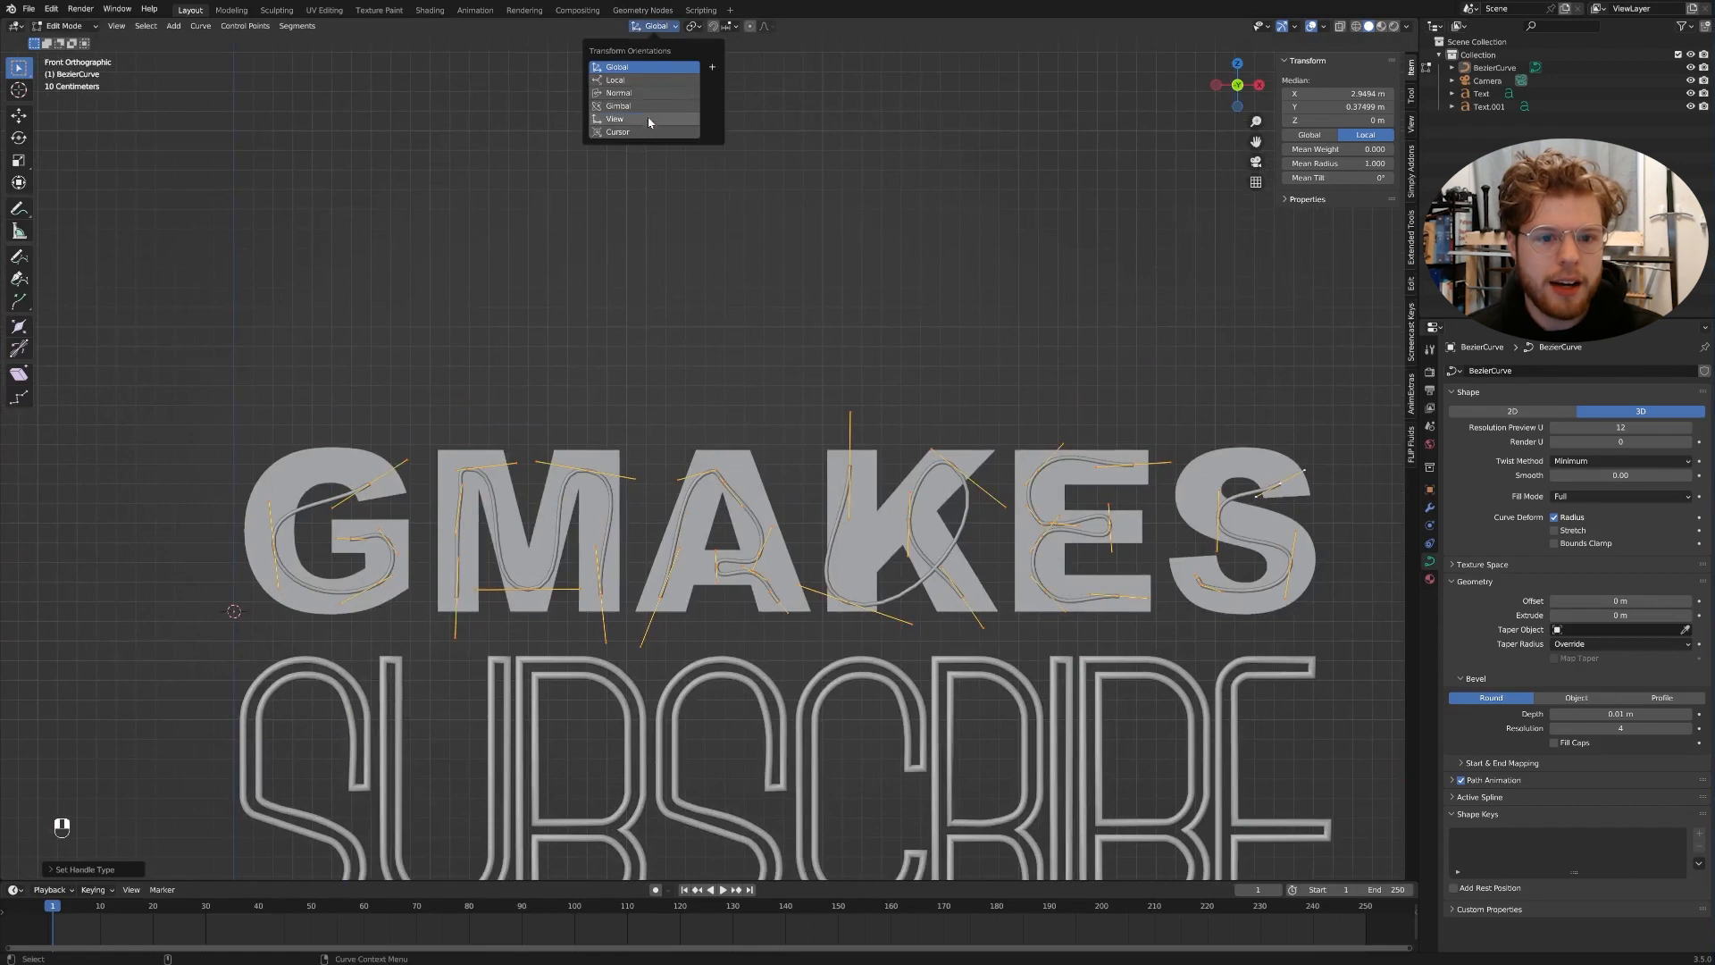
left_click(615, 119)
- Smooth the curve tracing the G by rotating its upper end point's handles and lengthening the handles on the far-left point
scroll(566, 415, "up", 5)
left_click(610, 386)
key("r")
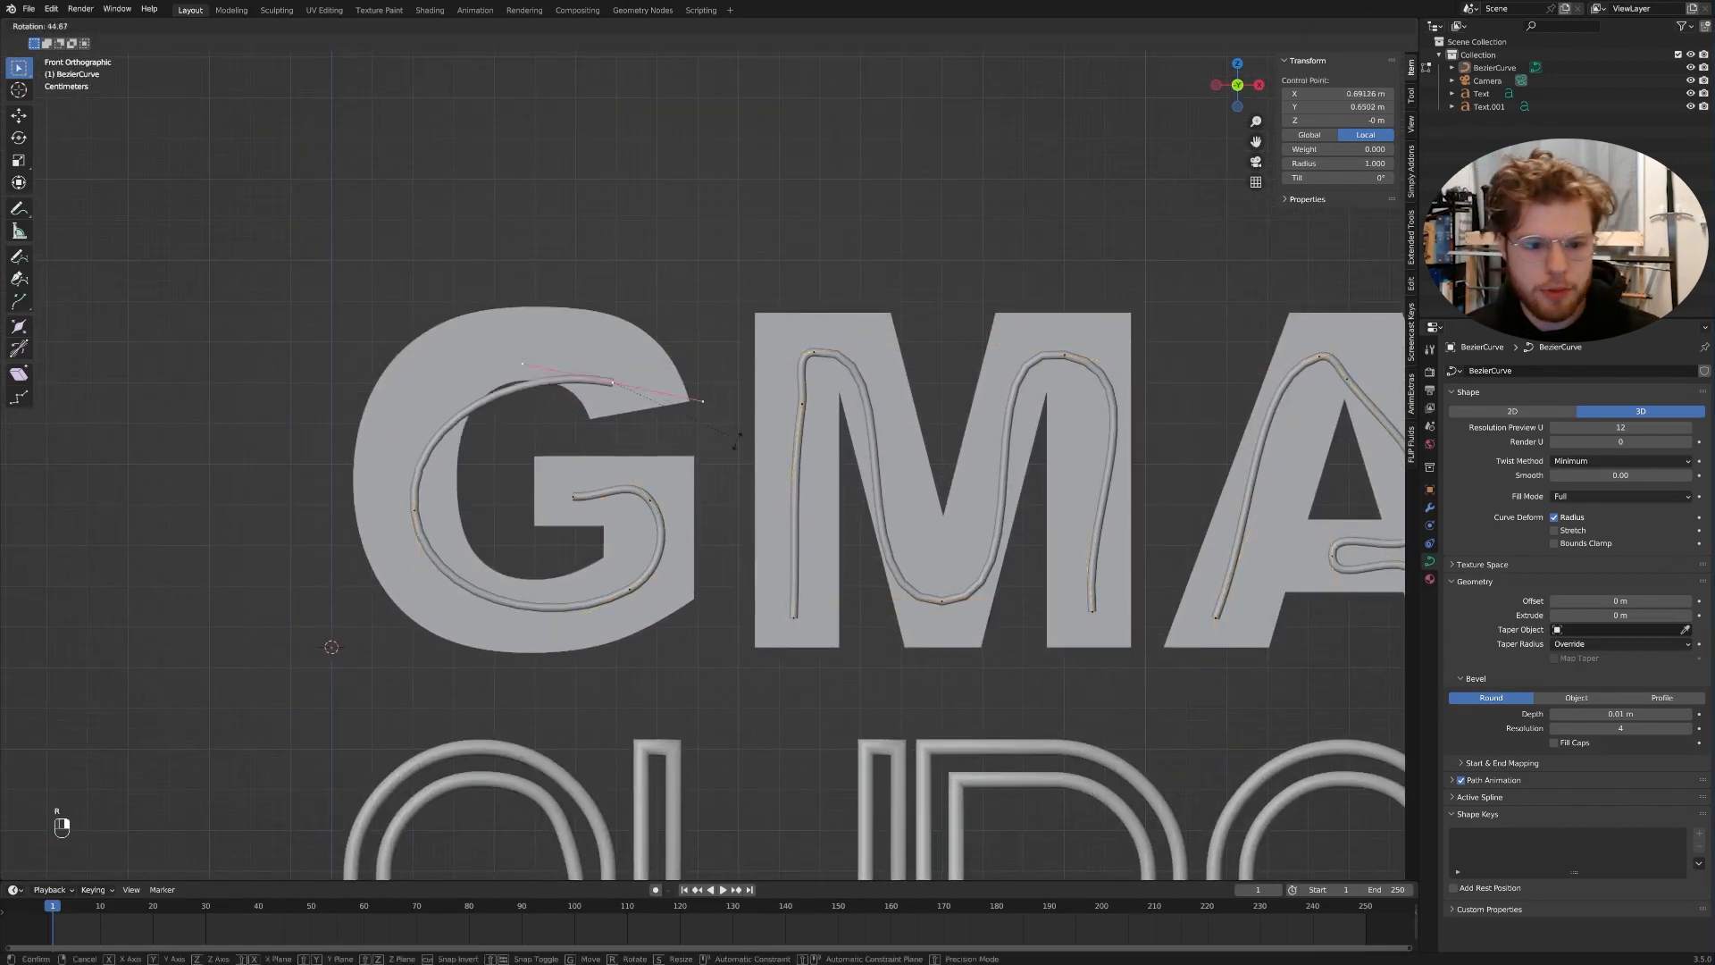
left_click(704, 457)
left_click(410, 507)
key("s")
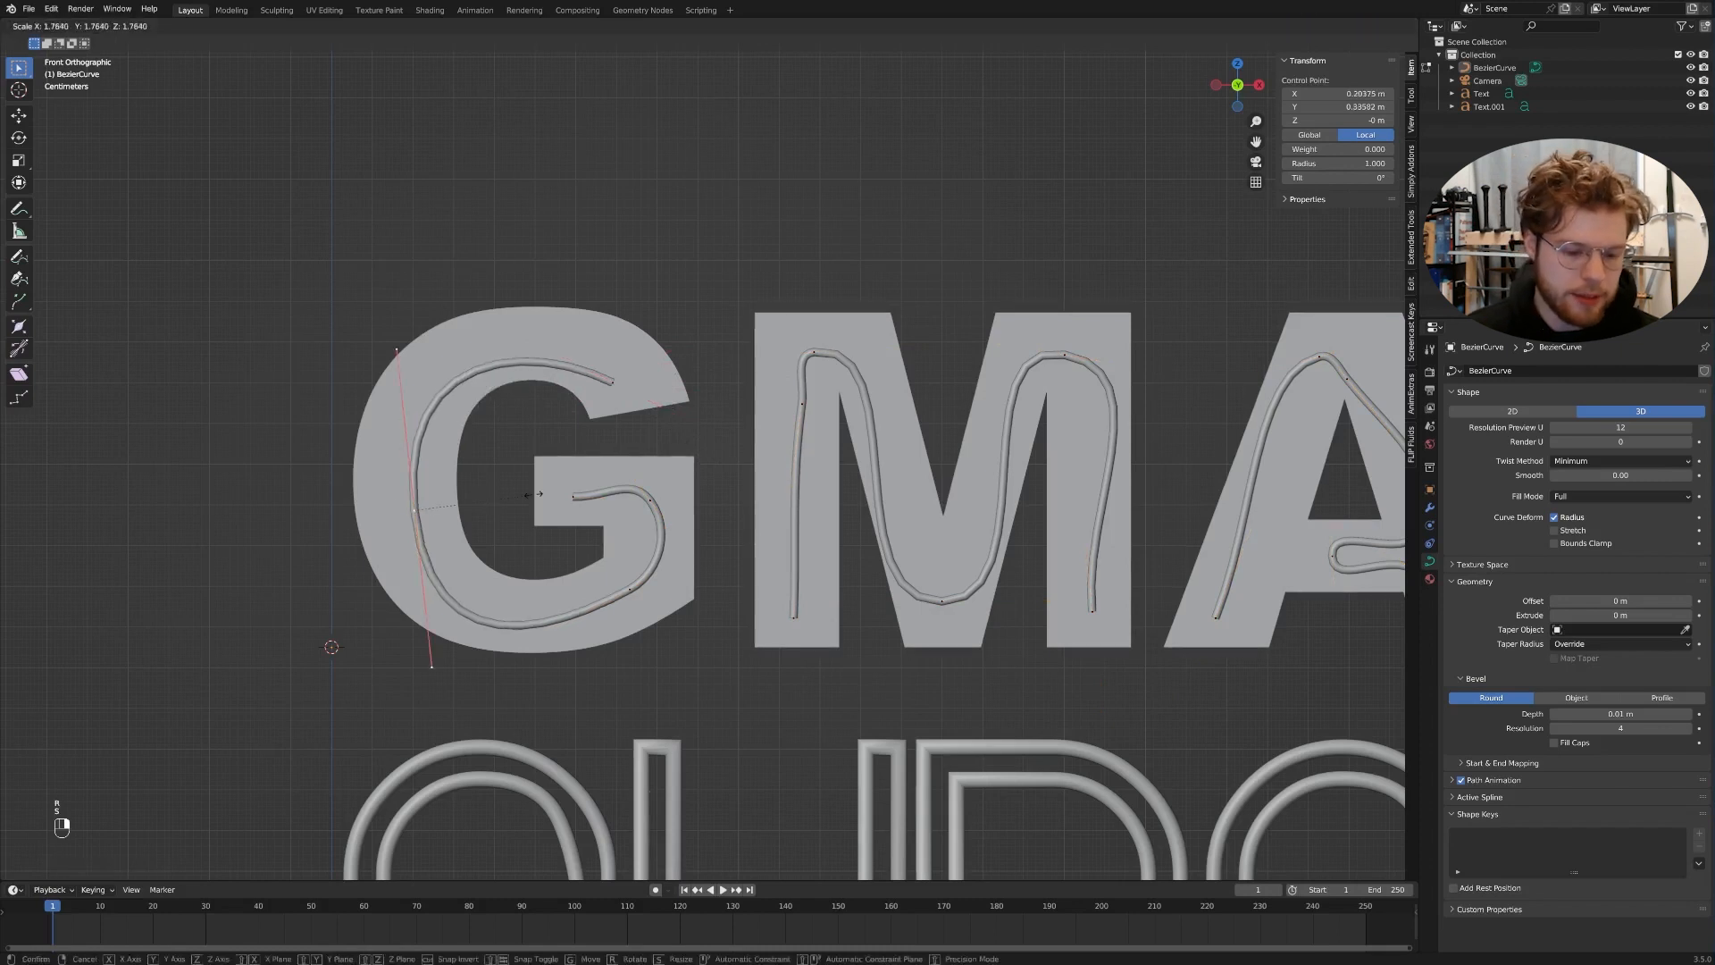
left_click(593, 379)
left_click(612, 381)
key("r")
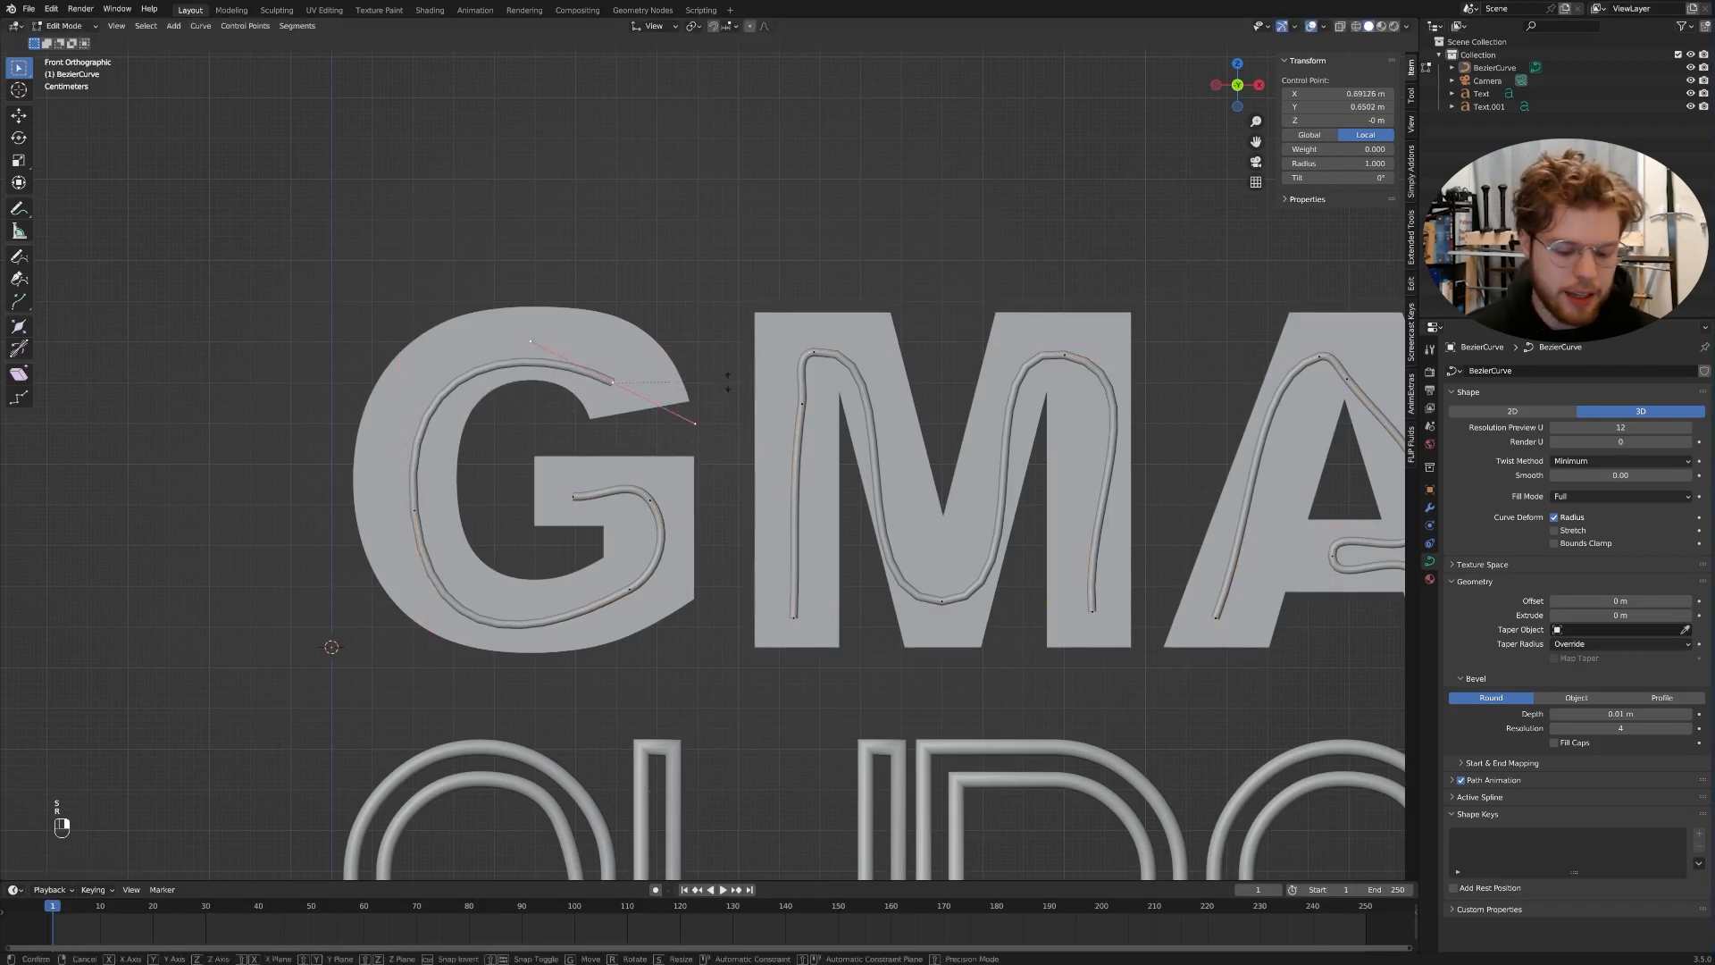
left_click(700, 408)
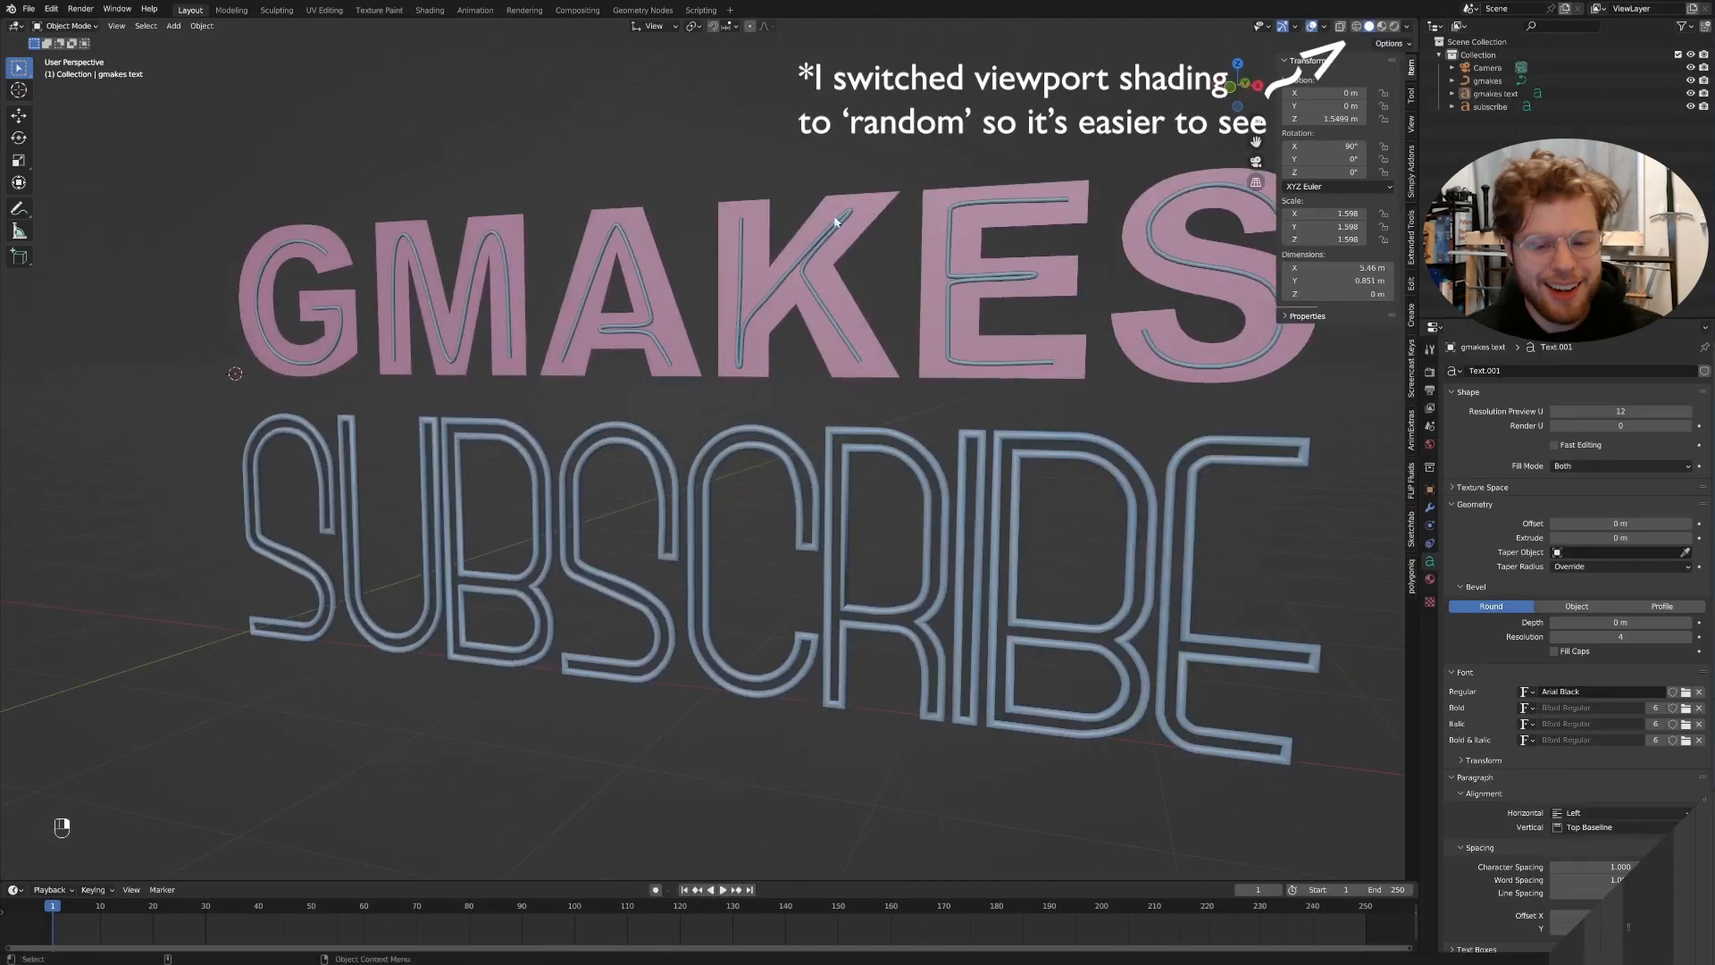
- Examine the gmakes text, the subscribe text and the traced gmakes curve from several angles, including the gaps between letters
middle_click_drag(836, 222, 1001, 204)
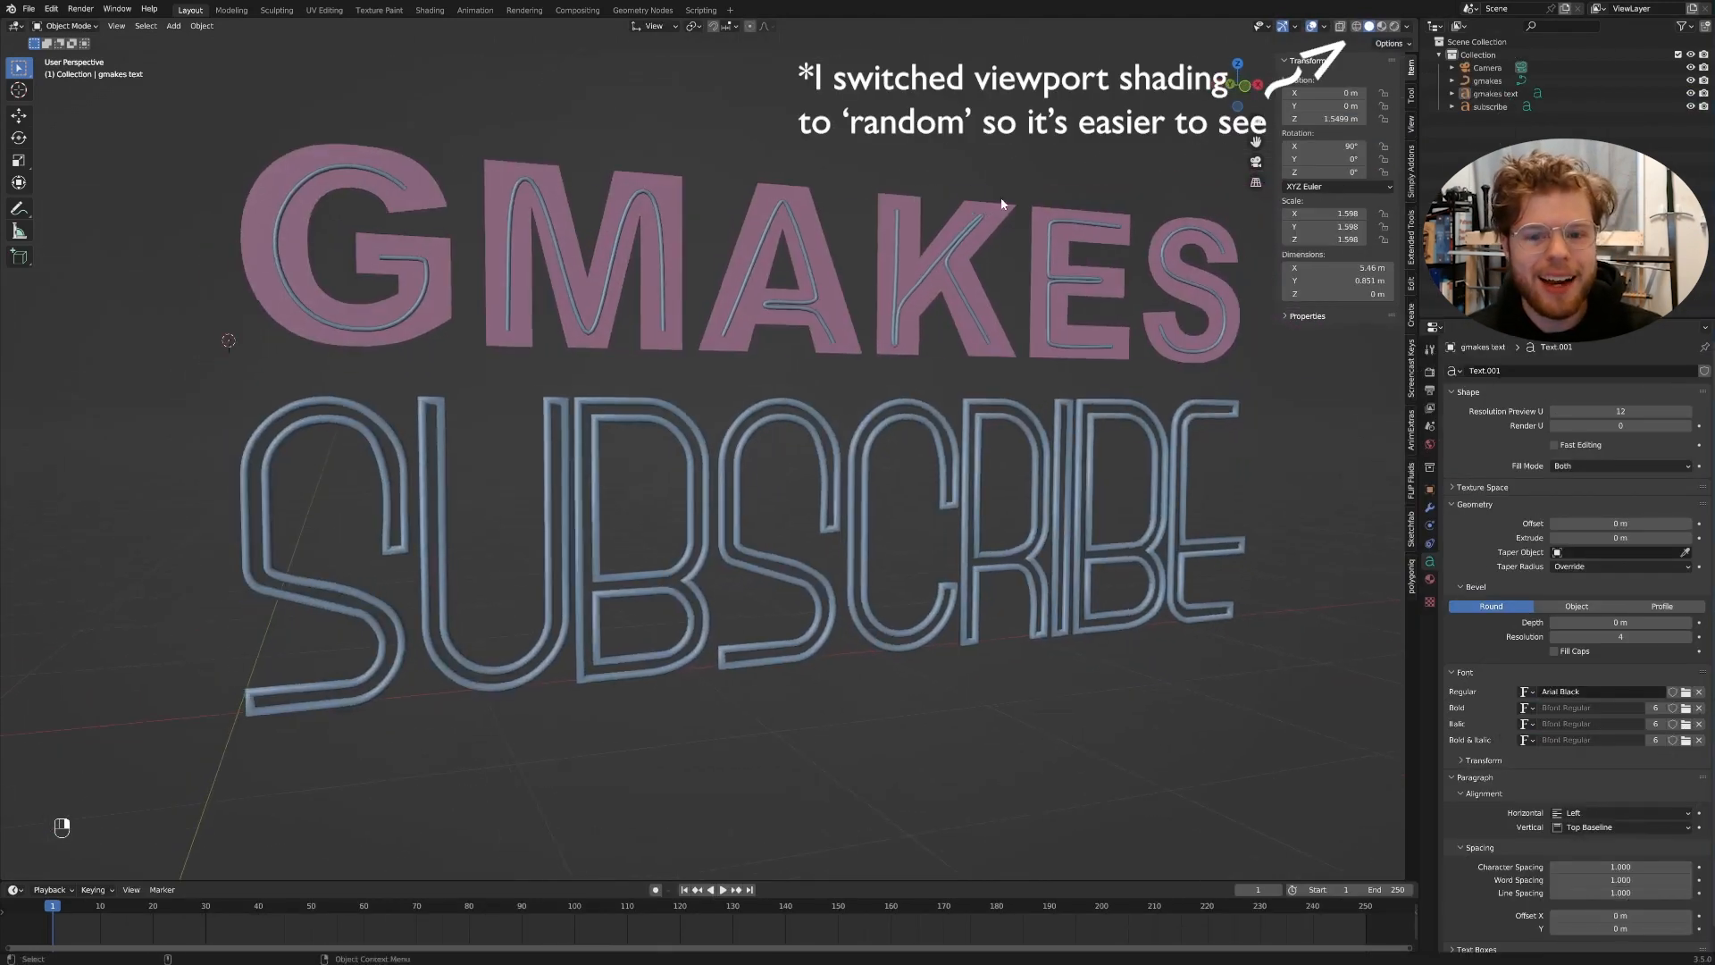
left_click(806, 331)
middle_click_drag(805, 331, 812, 344)
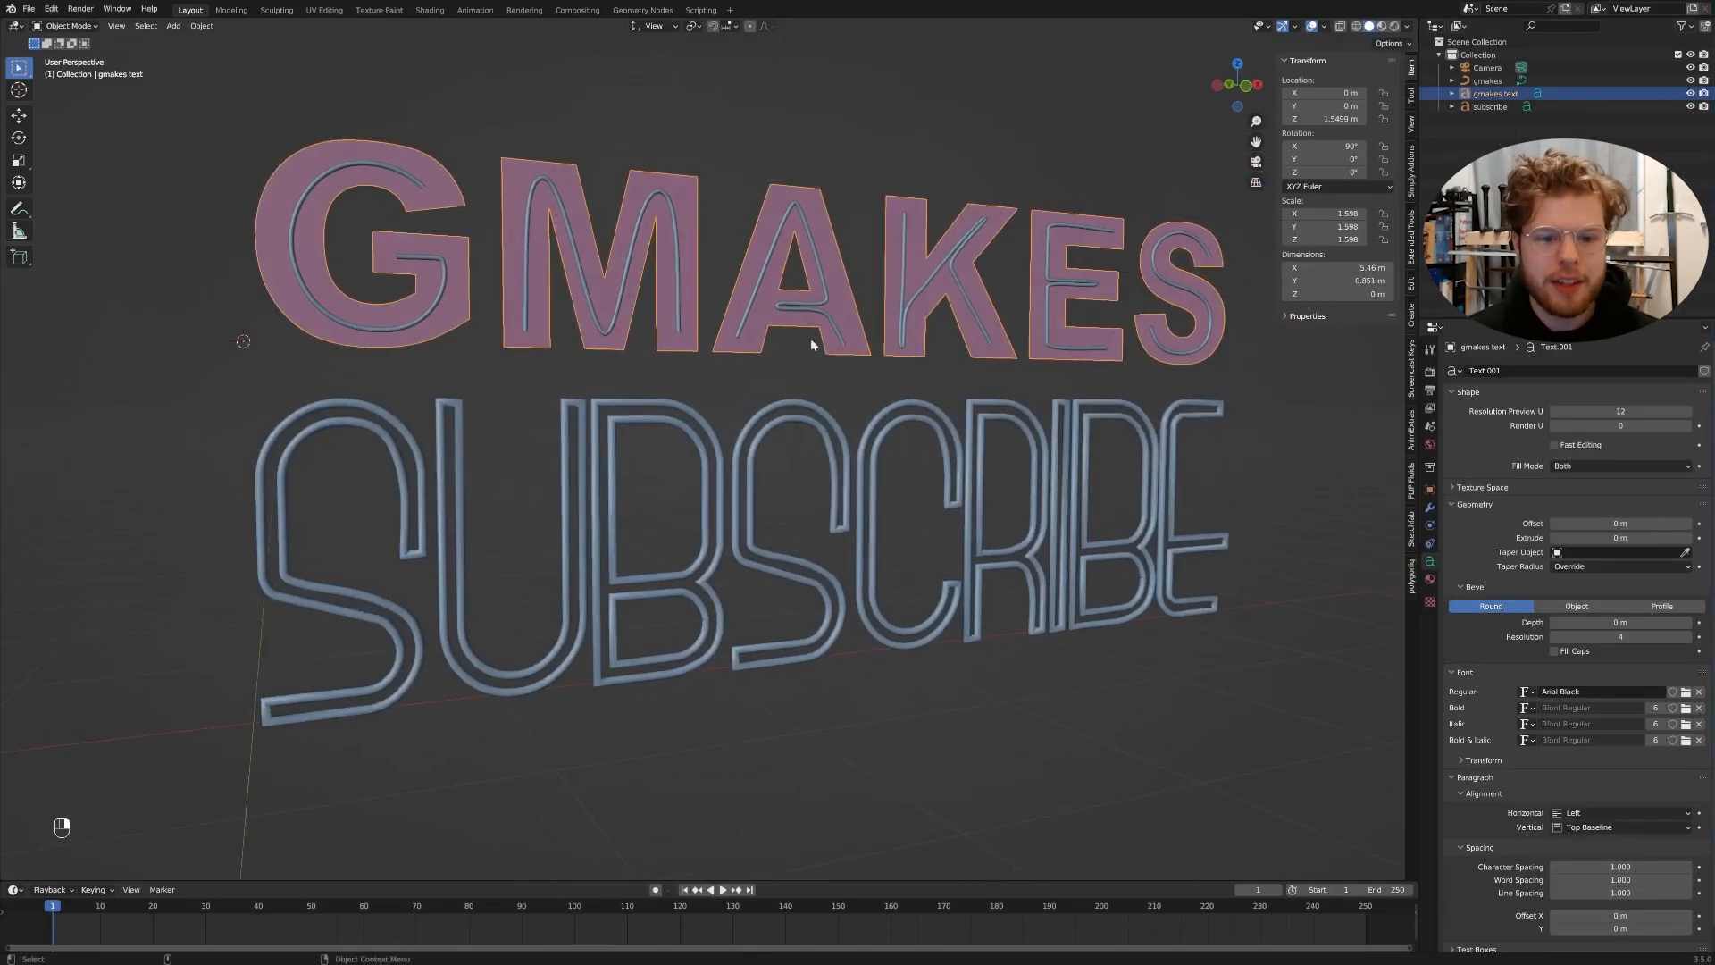
left_click(719, 562)
middle_click_drag(693, 501, 1072, 522)
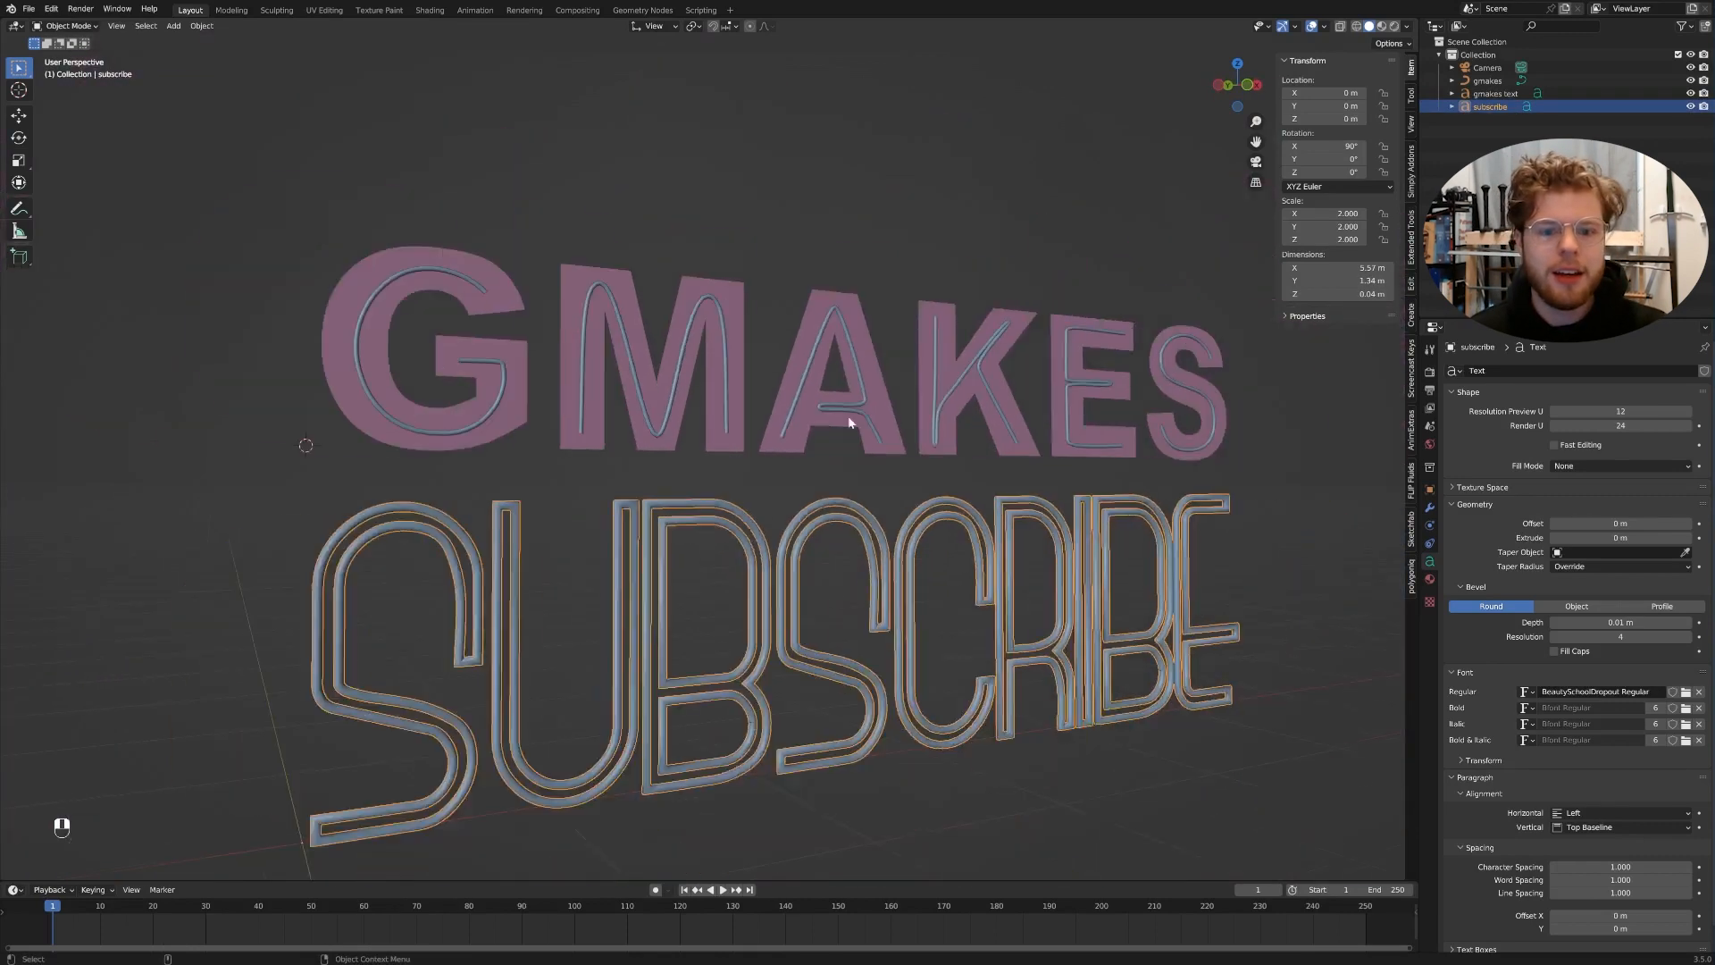
middle_click_drag(850, 421, 820, 394, "shift")
scroll(822, 448, "up", 1)
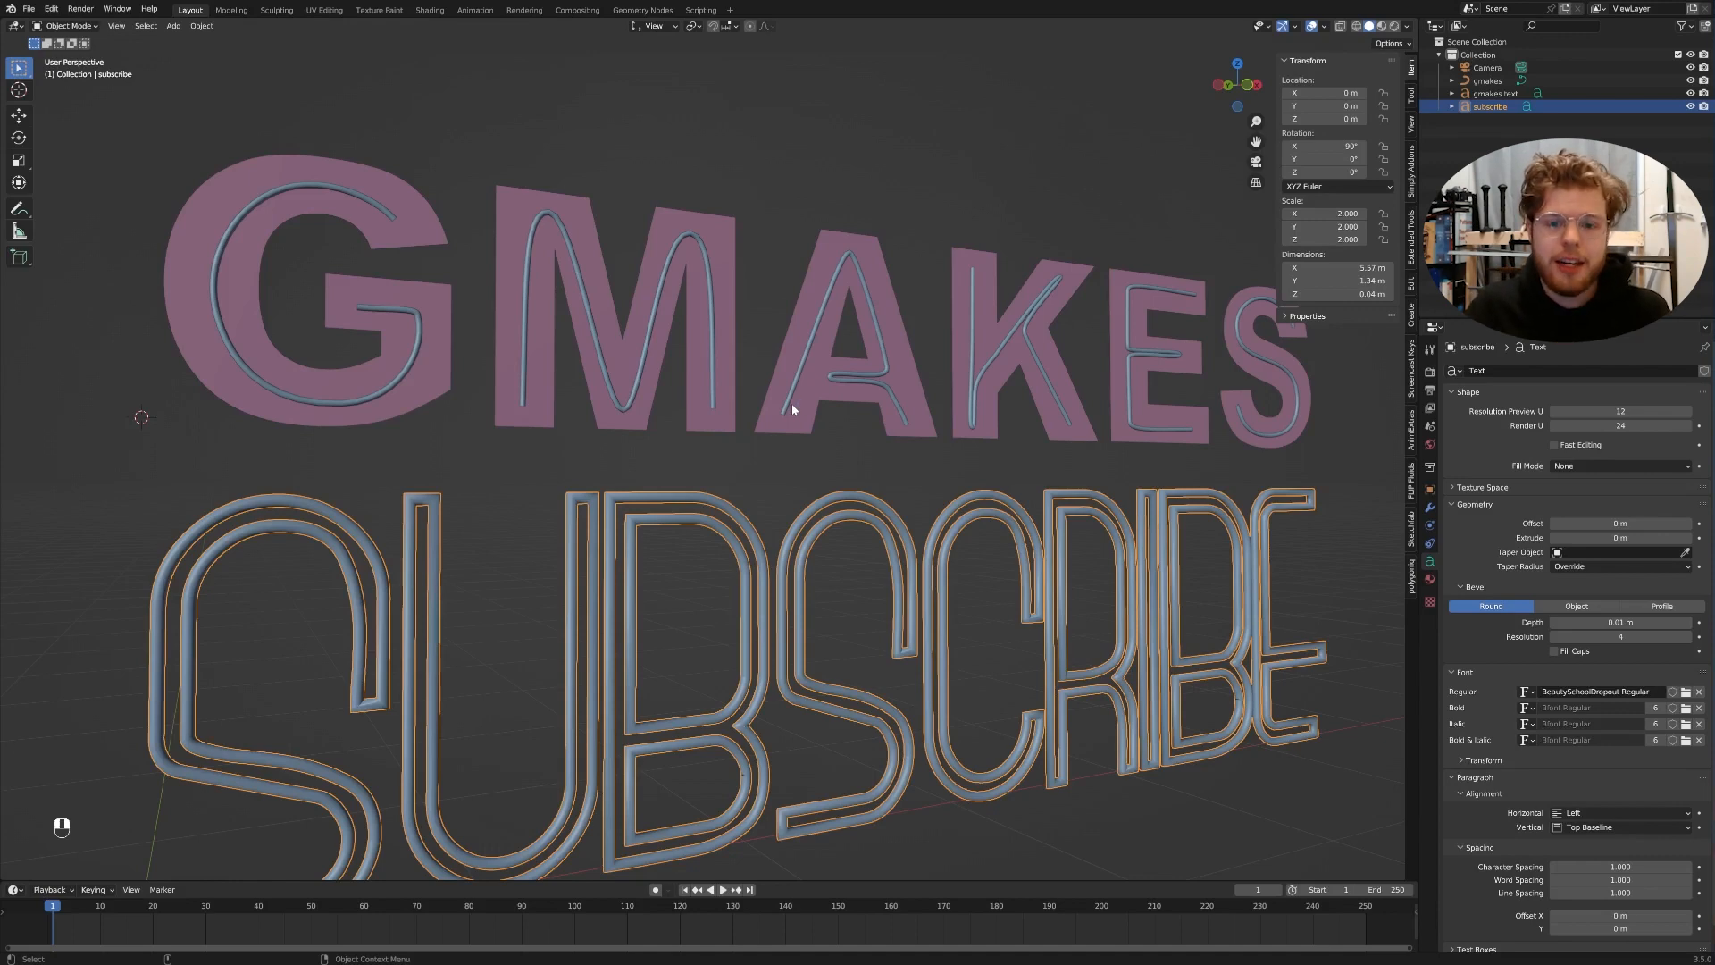
scroll(759, 455, "up", 2)
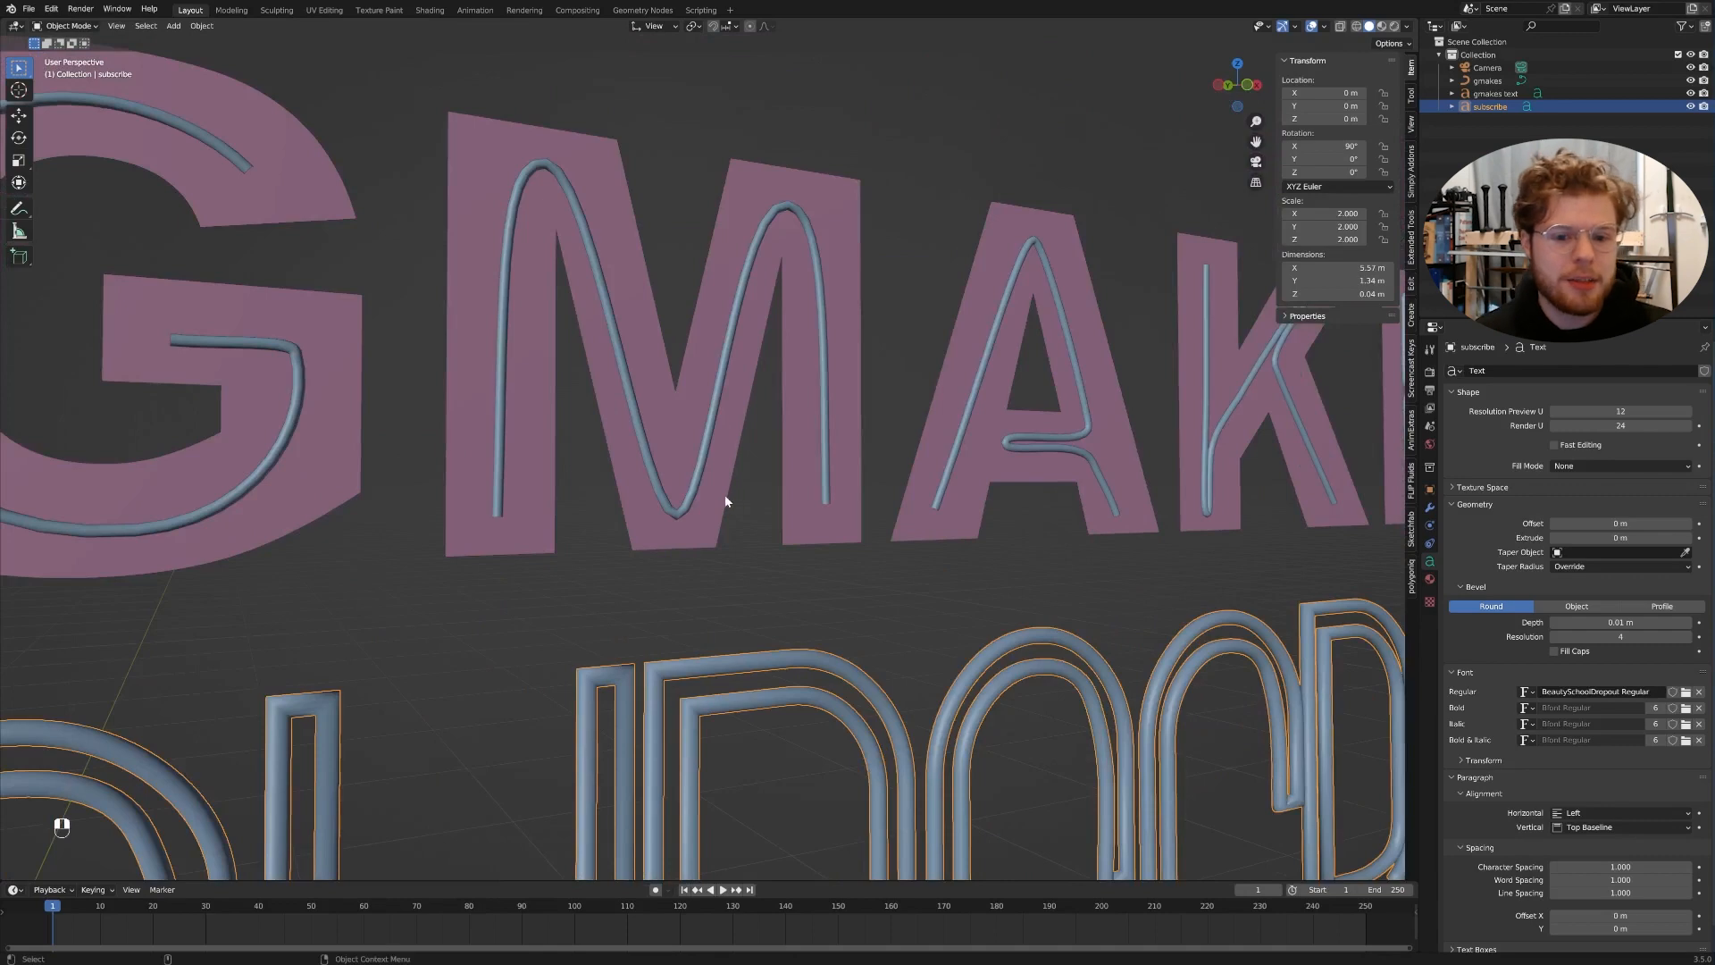
scroll(873, 402, "down", 5)
scroll(861, 406, "up", 5)
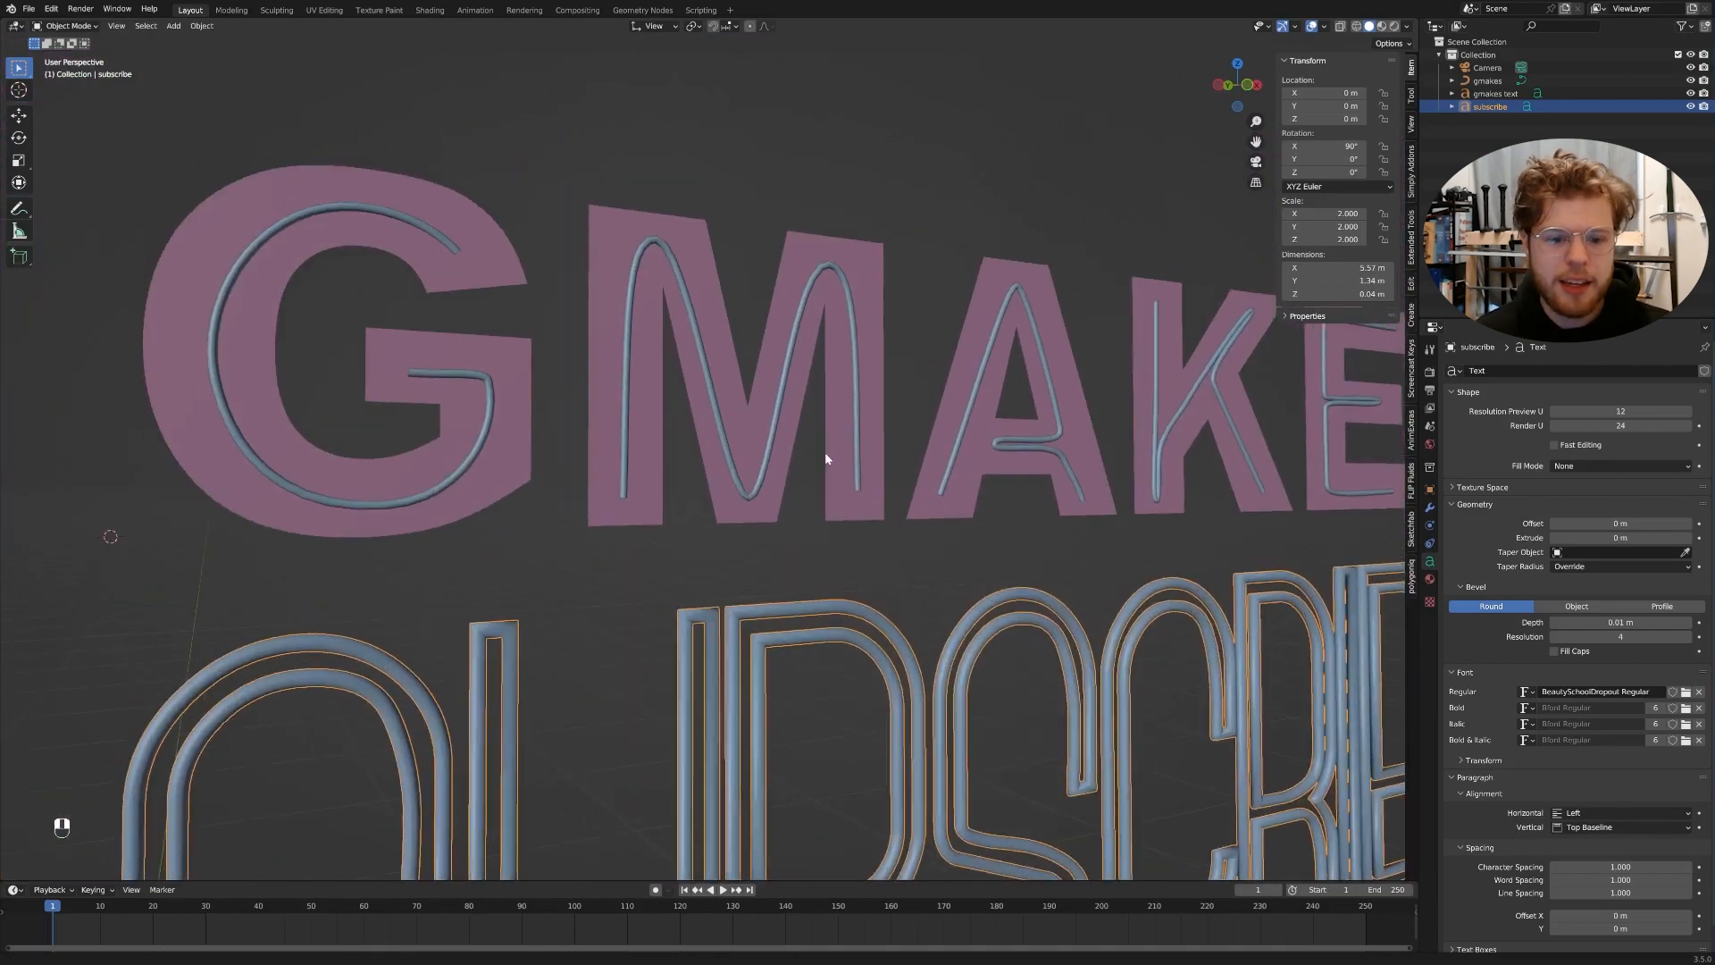
left_click(776, 460)
left_click(858, 367)
middle_click_drag(942, 350, 959, 377, "shift")
middle_click_drag(474, 491, 654, 475, "shift")
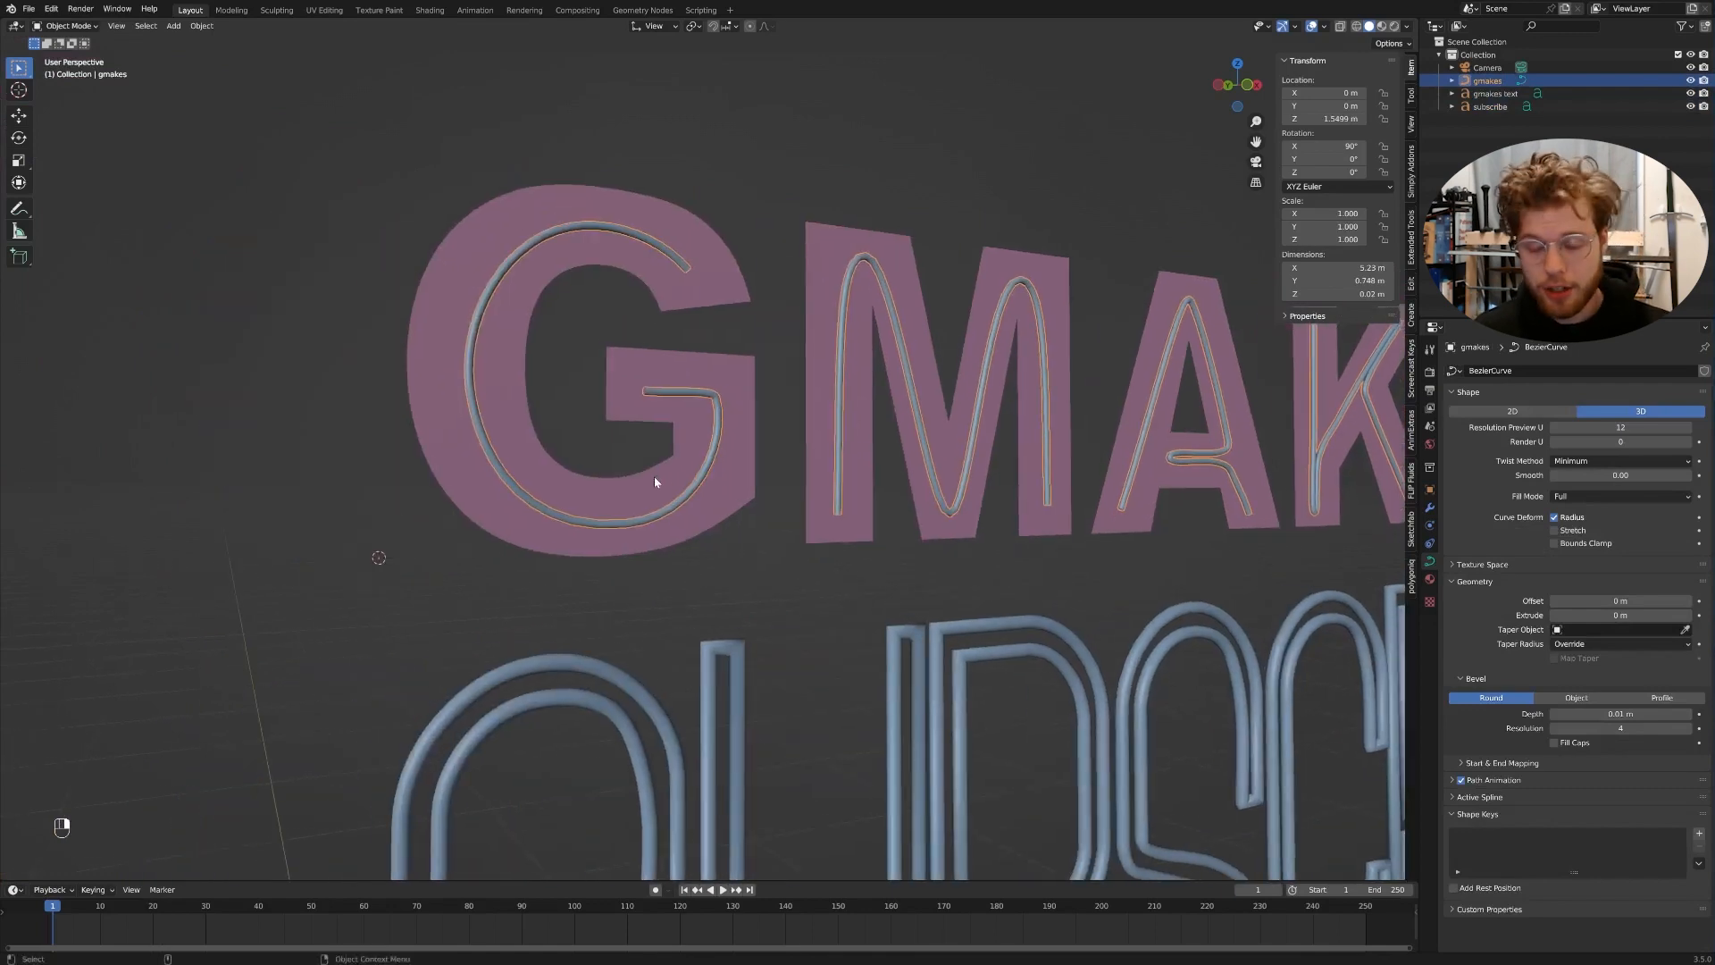
scroll(656, 475, "up", 4)
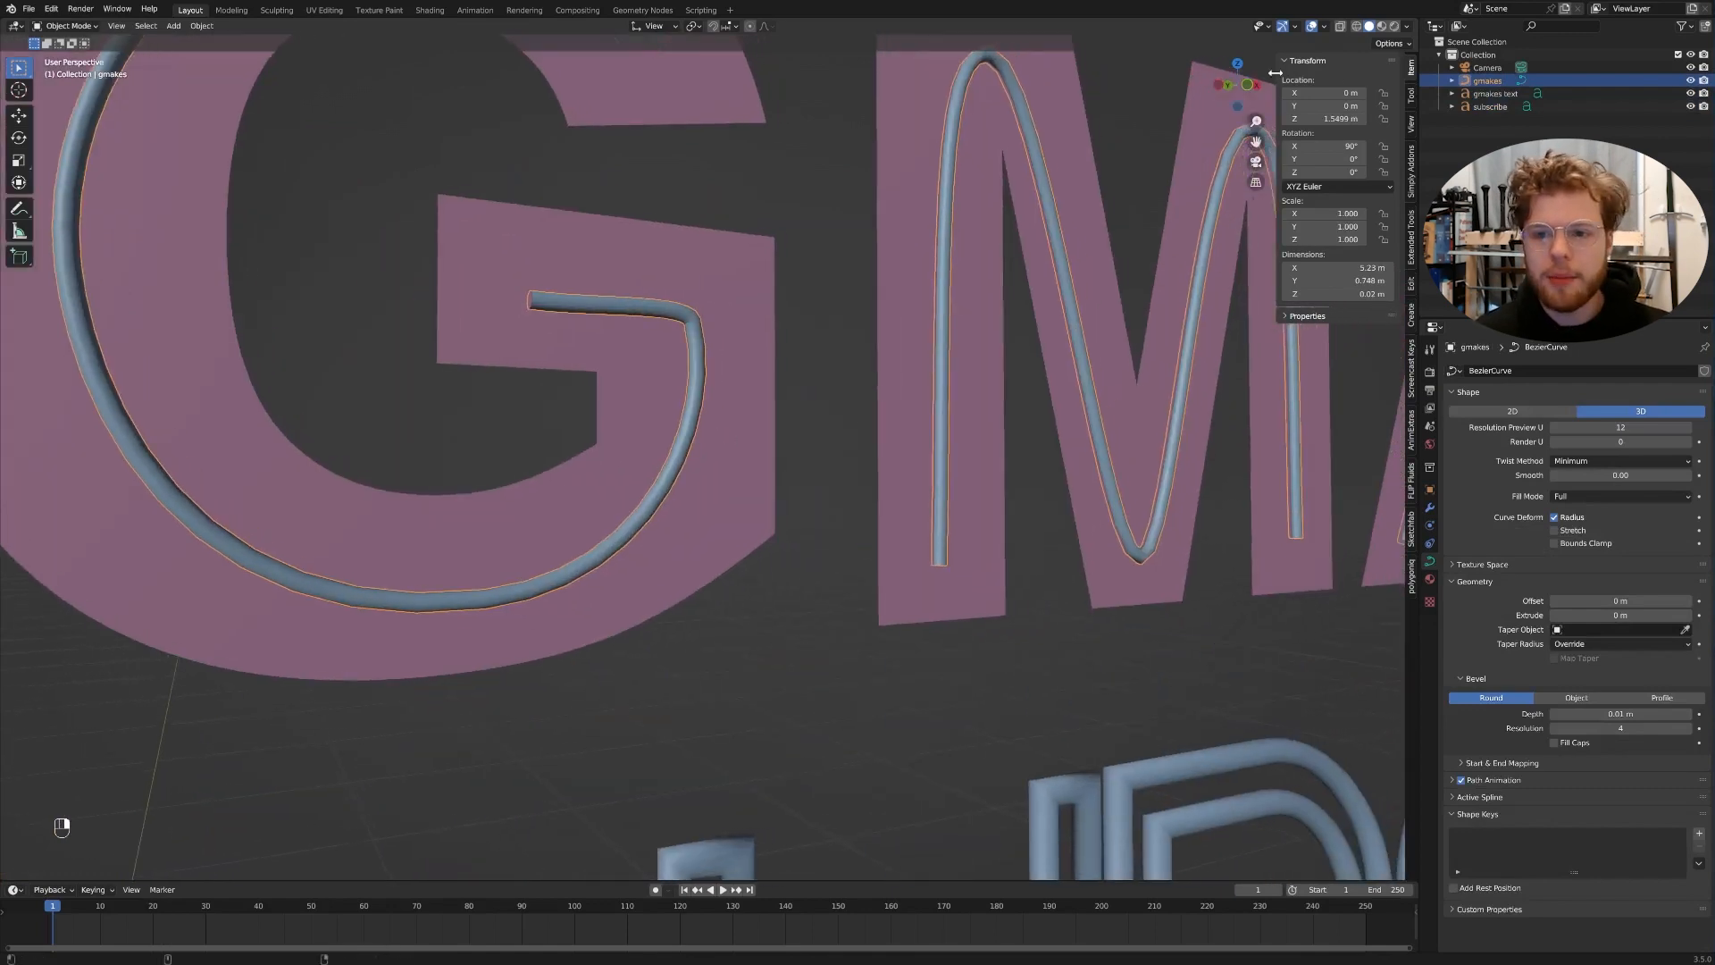
- In the front view, add a Bezier curve object and rotate it 90° about the X axis
left_click(1247, 84)
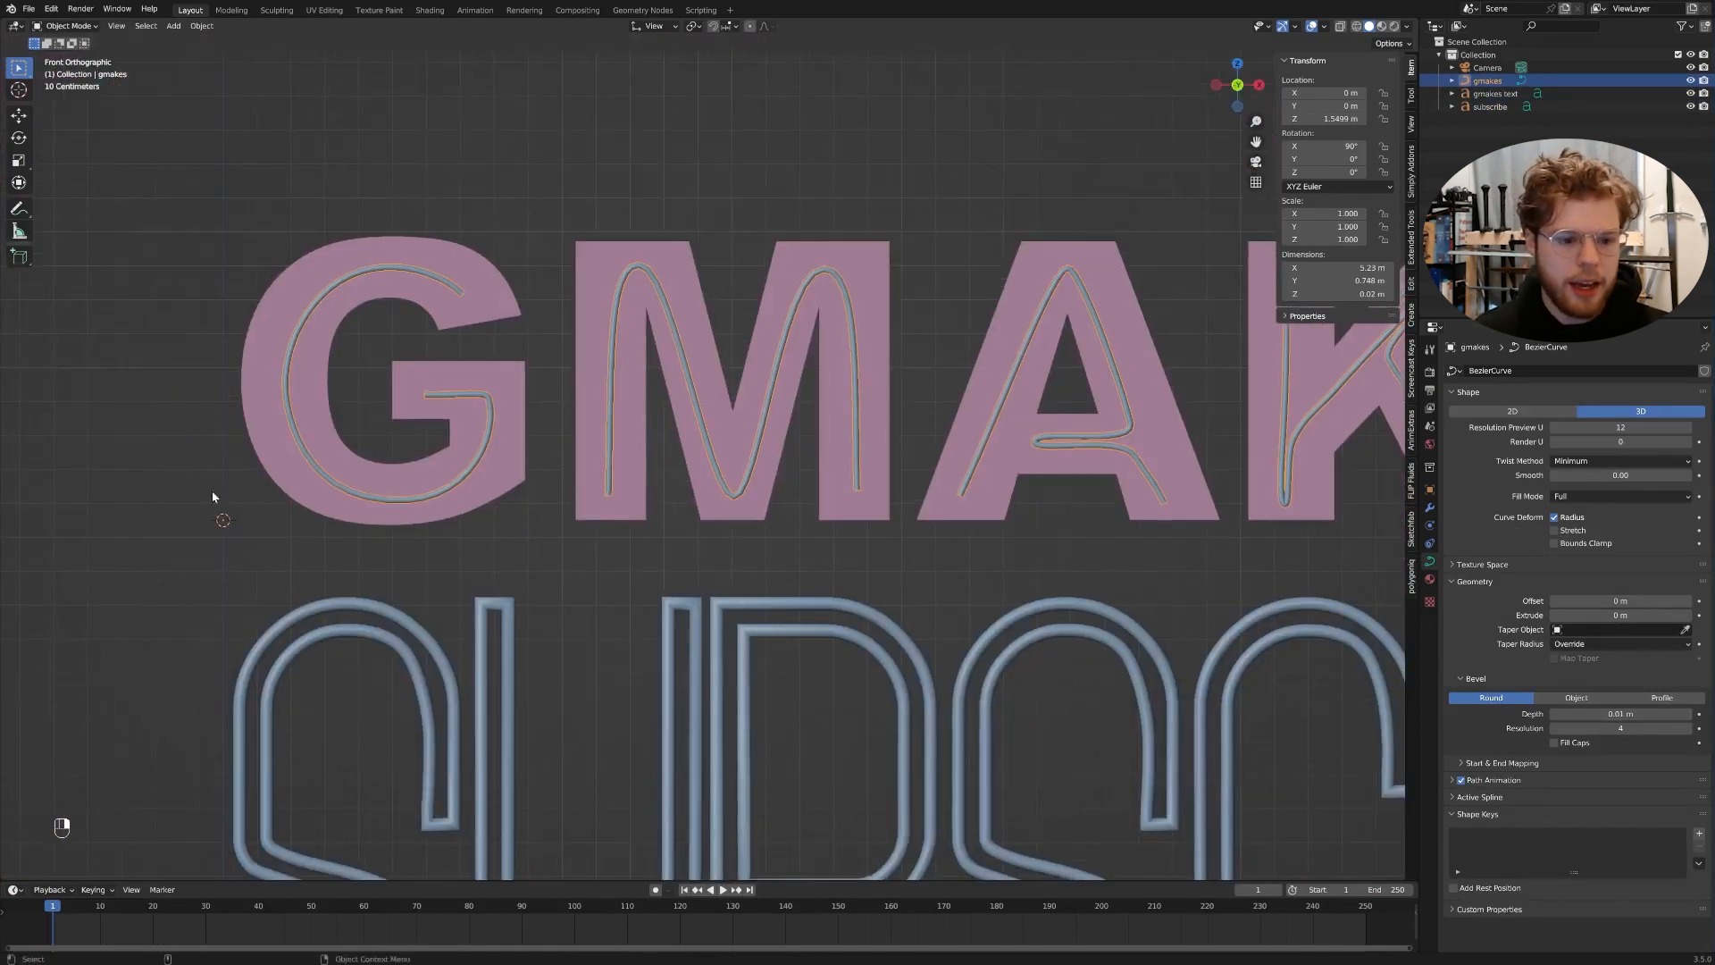
key("shift+a")
mouse_move(751, 323)
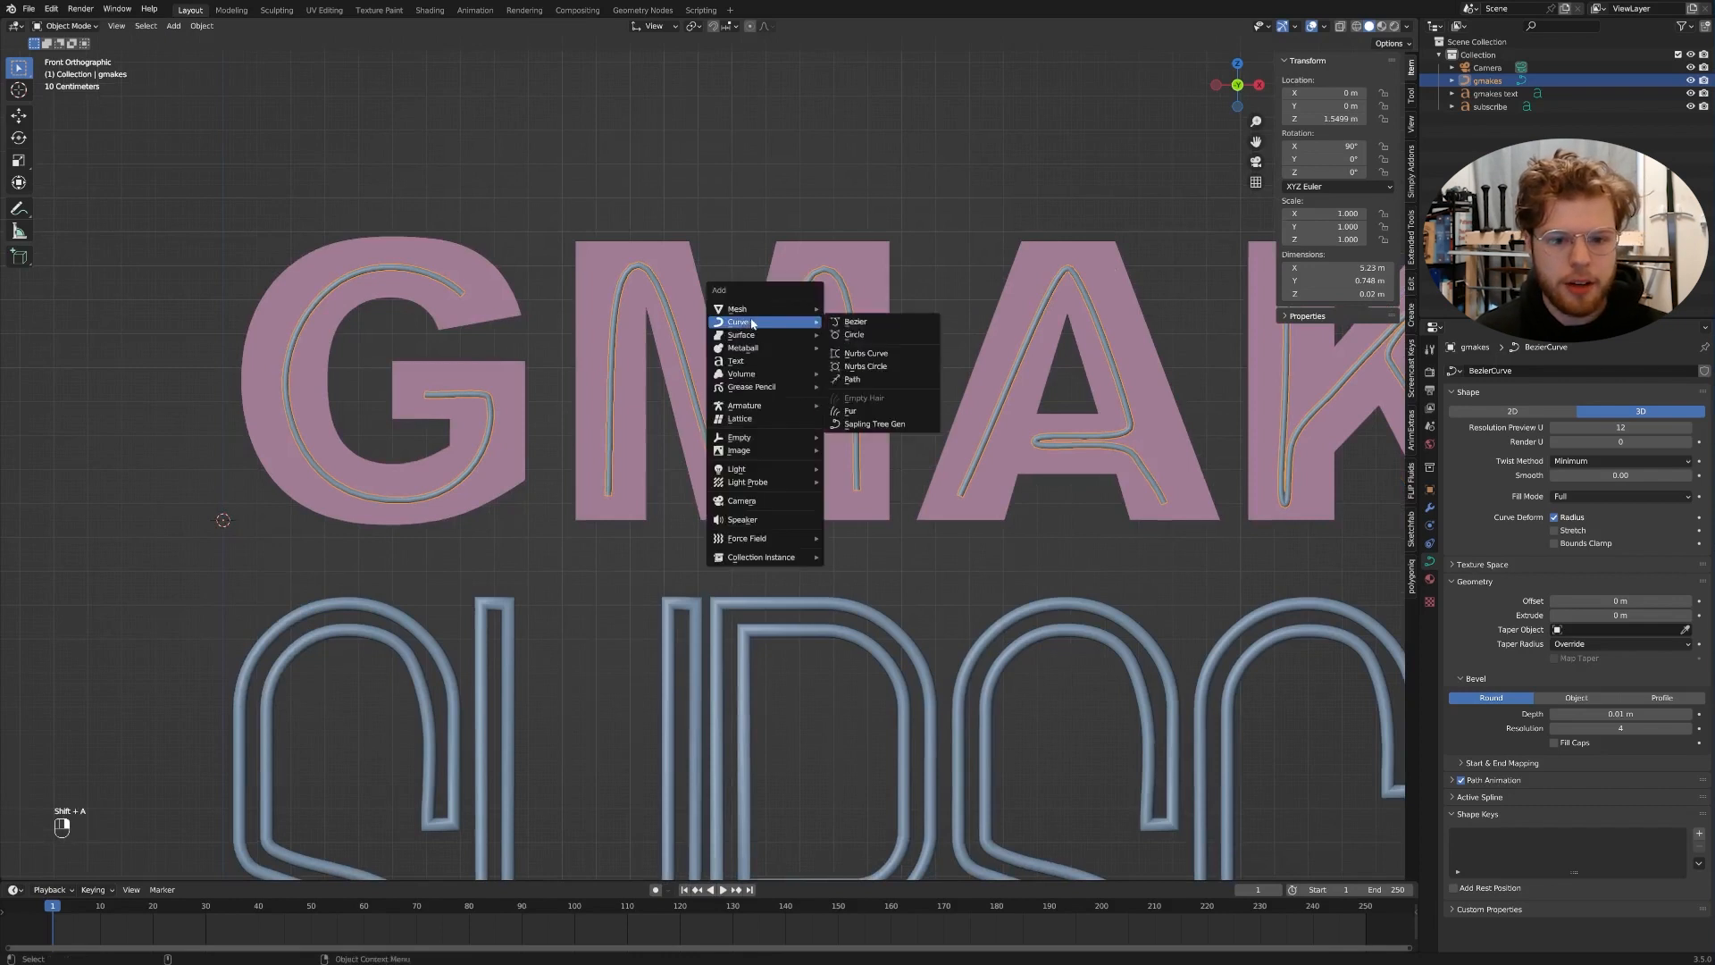
left_click(848, 322)
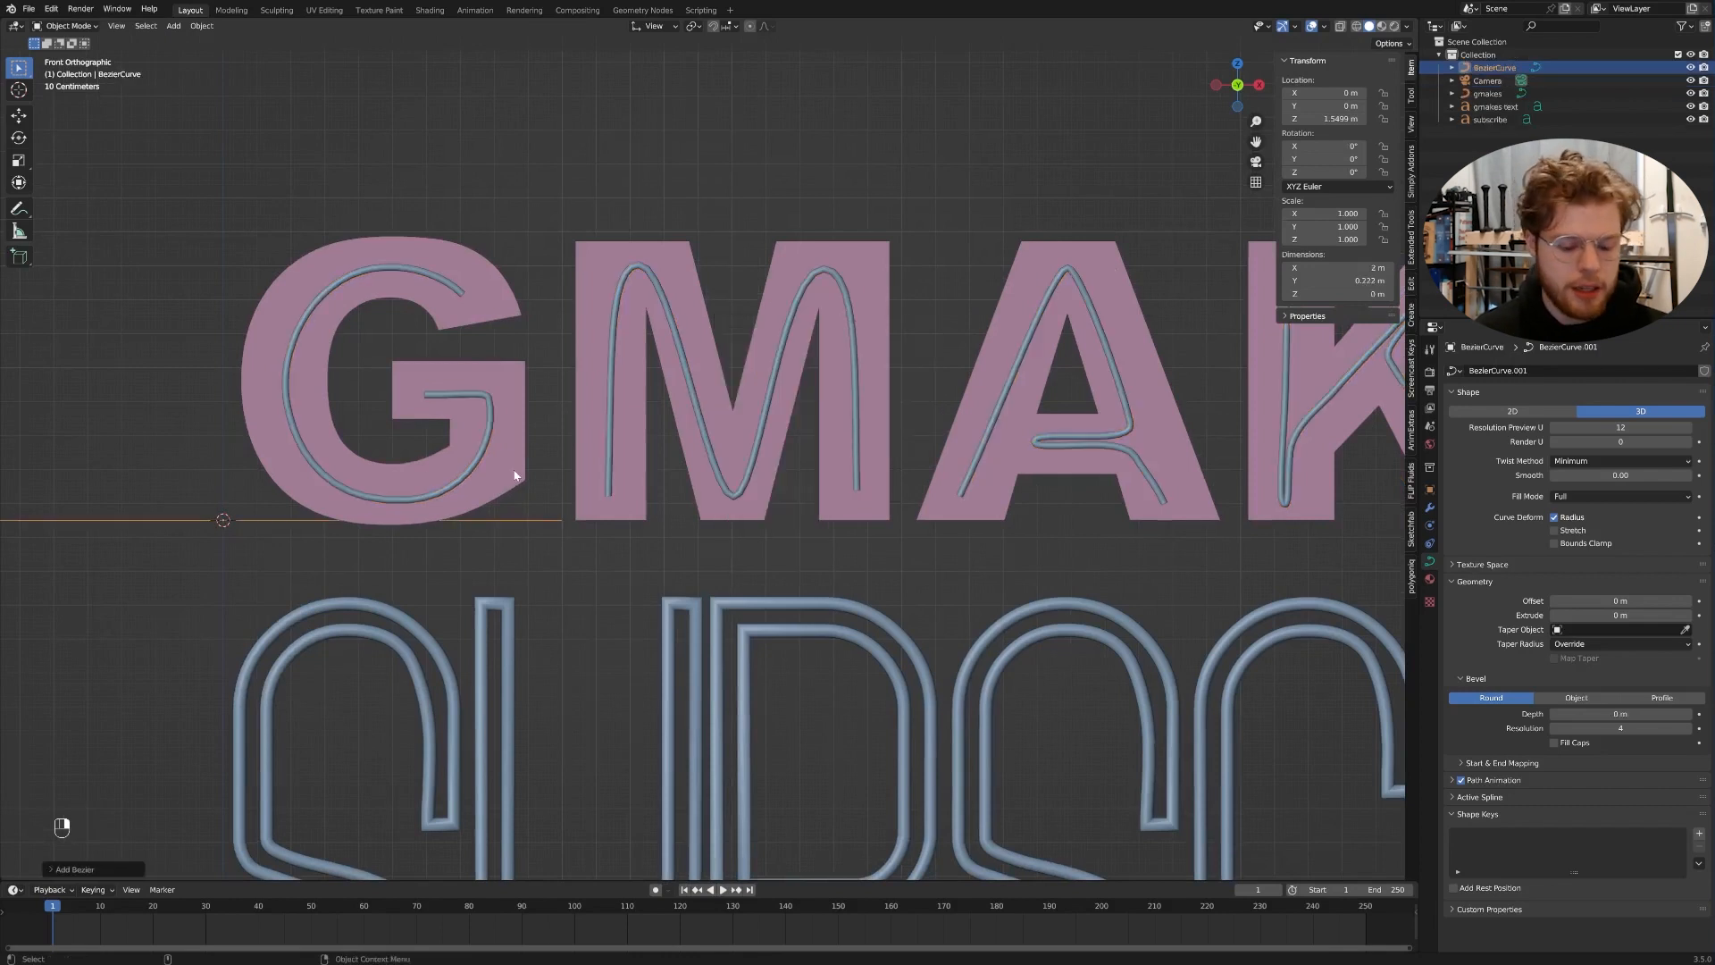
key("r")
type("x90")
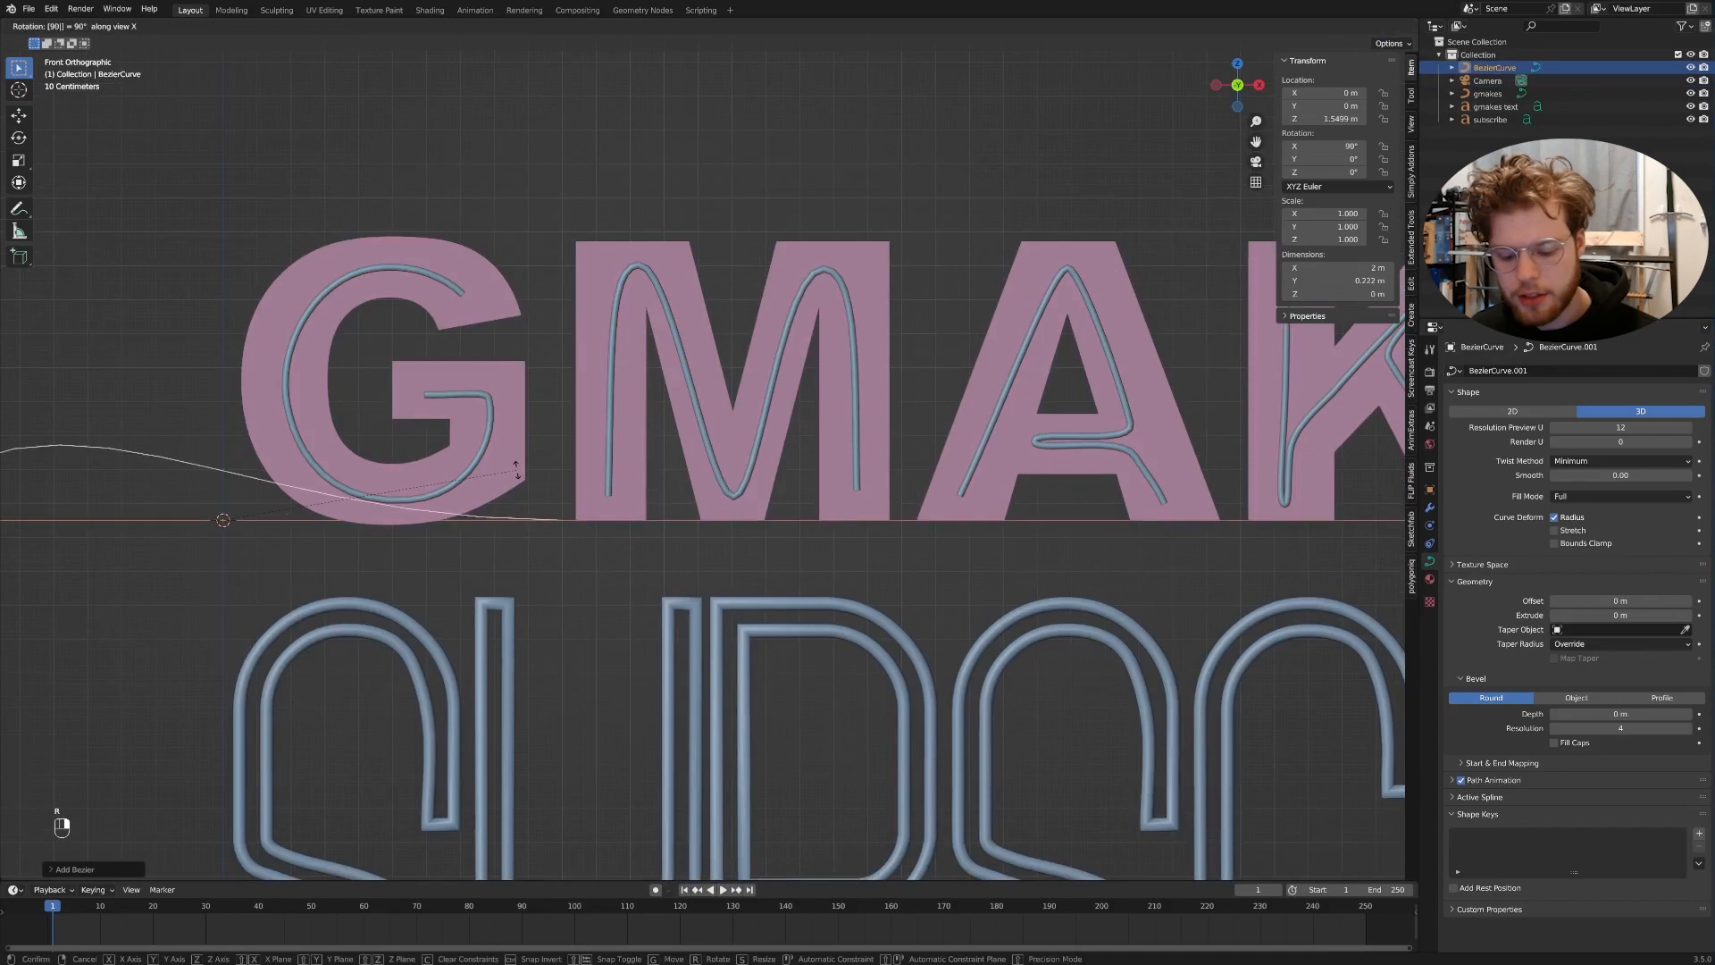
key("Return")
- Enter Edit Mode on the new Bezier curve and delete its default points
scroll(504, 464, "down", 4)
key("Tab")
scroll(504, 453, "up", 3)
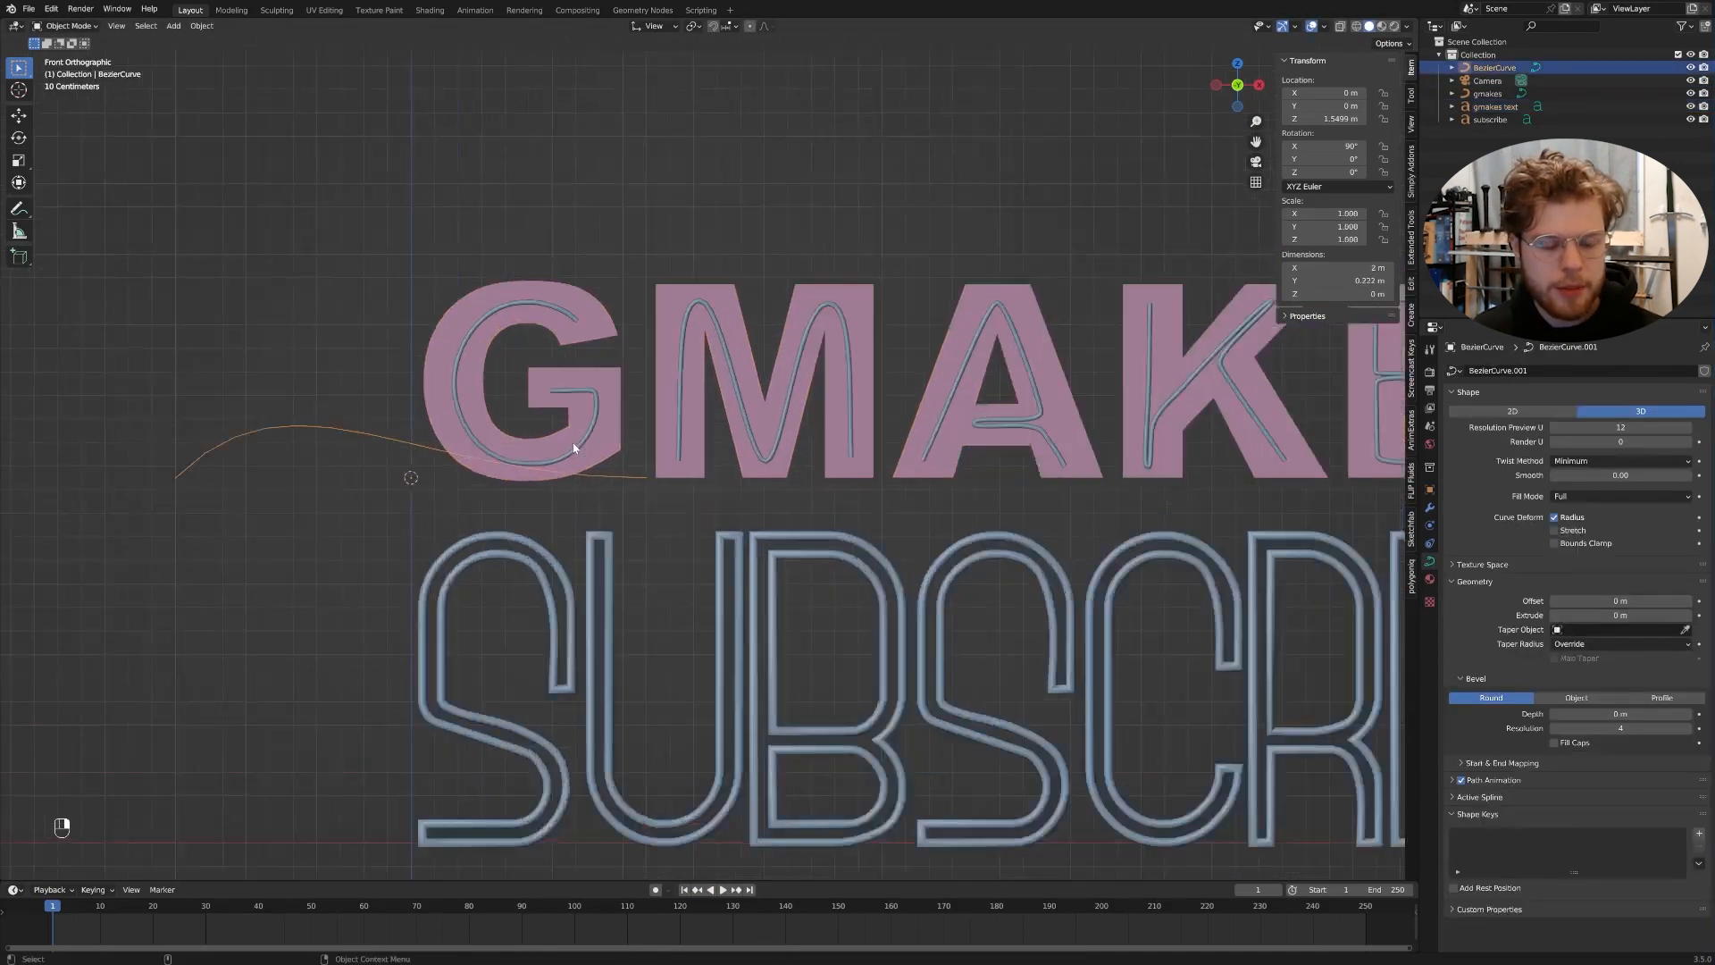
key("Delete")
left_click(490, 459)
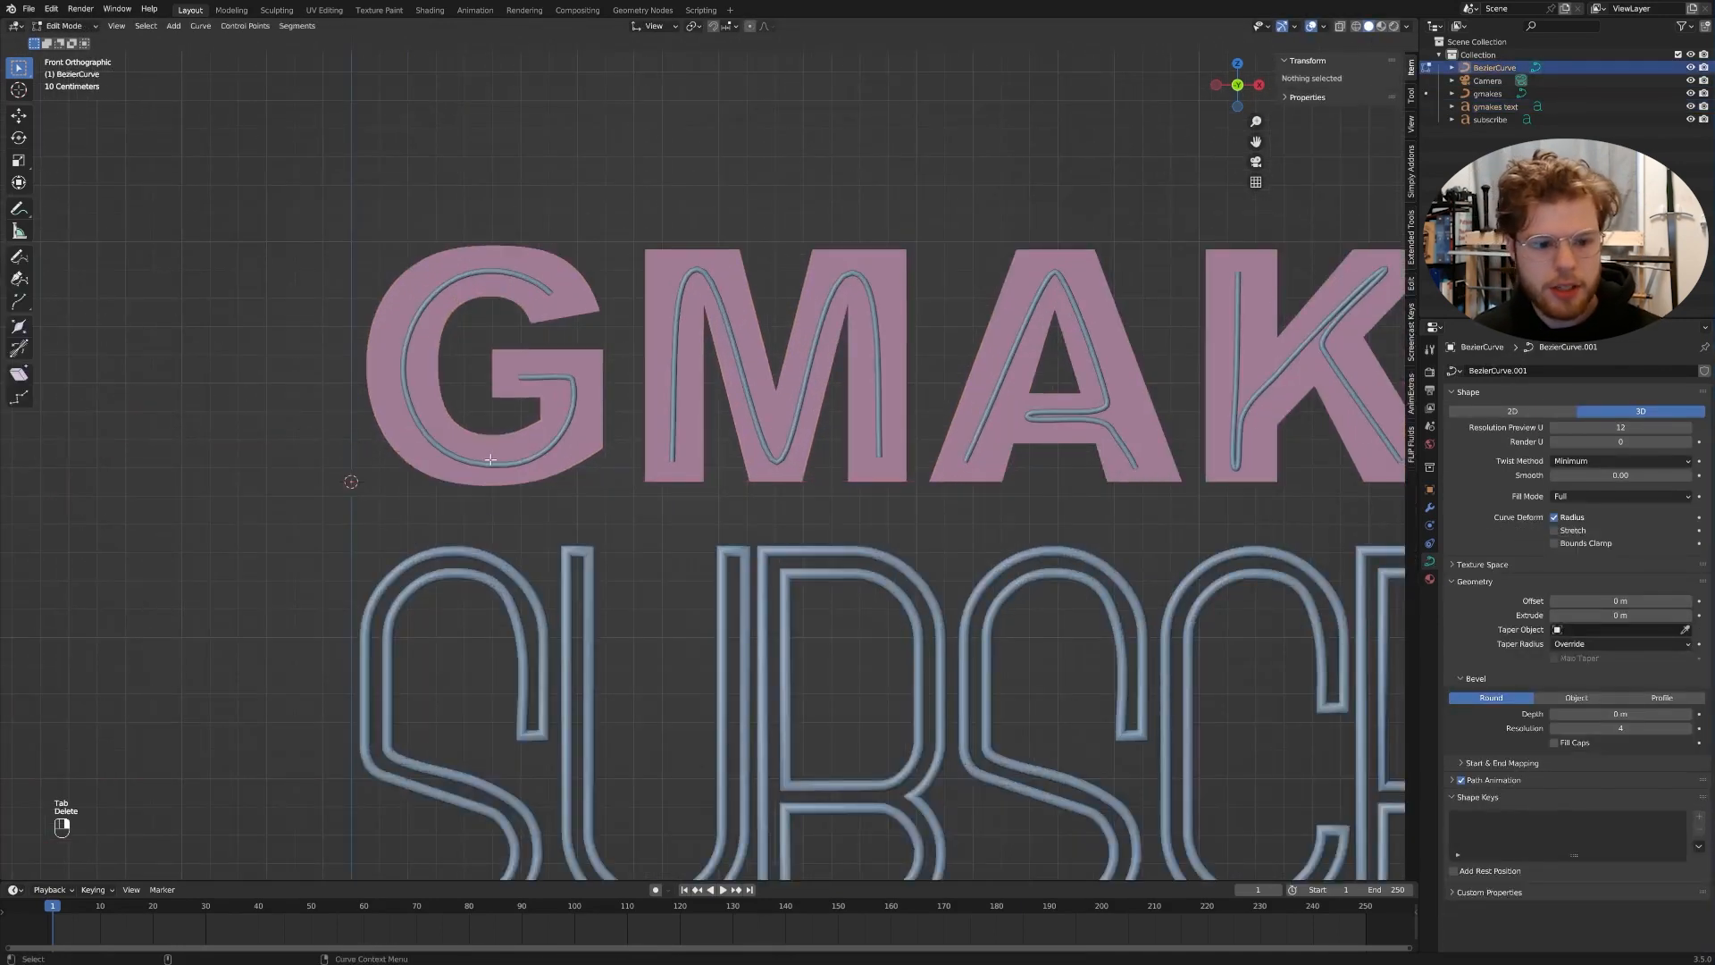
scroll(58, 145, "up", 2)
left_click(27, 217)
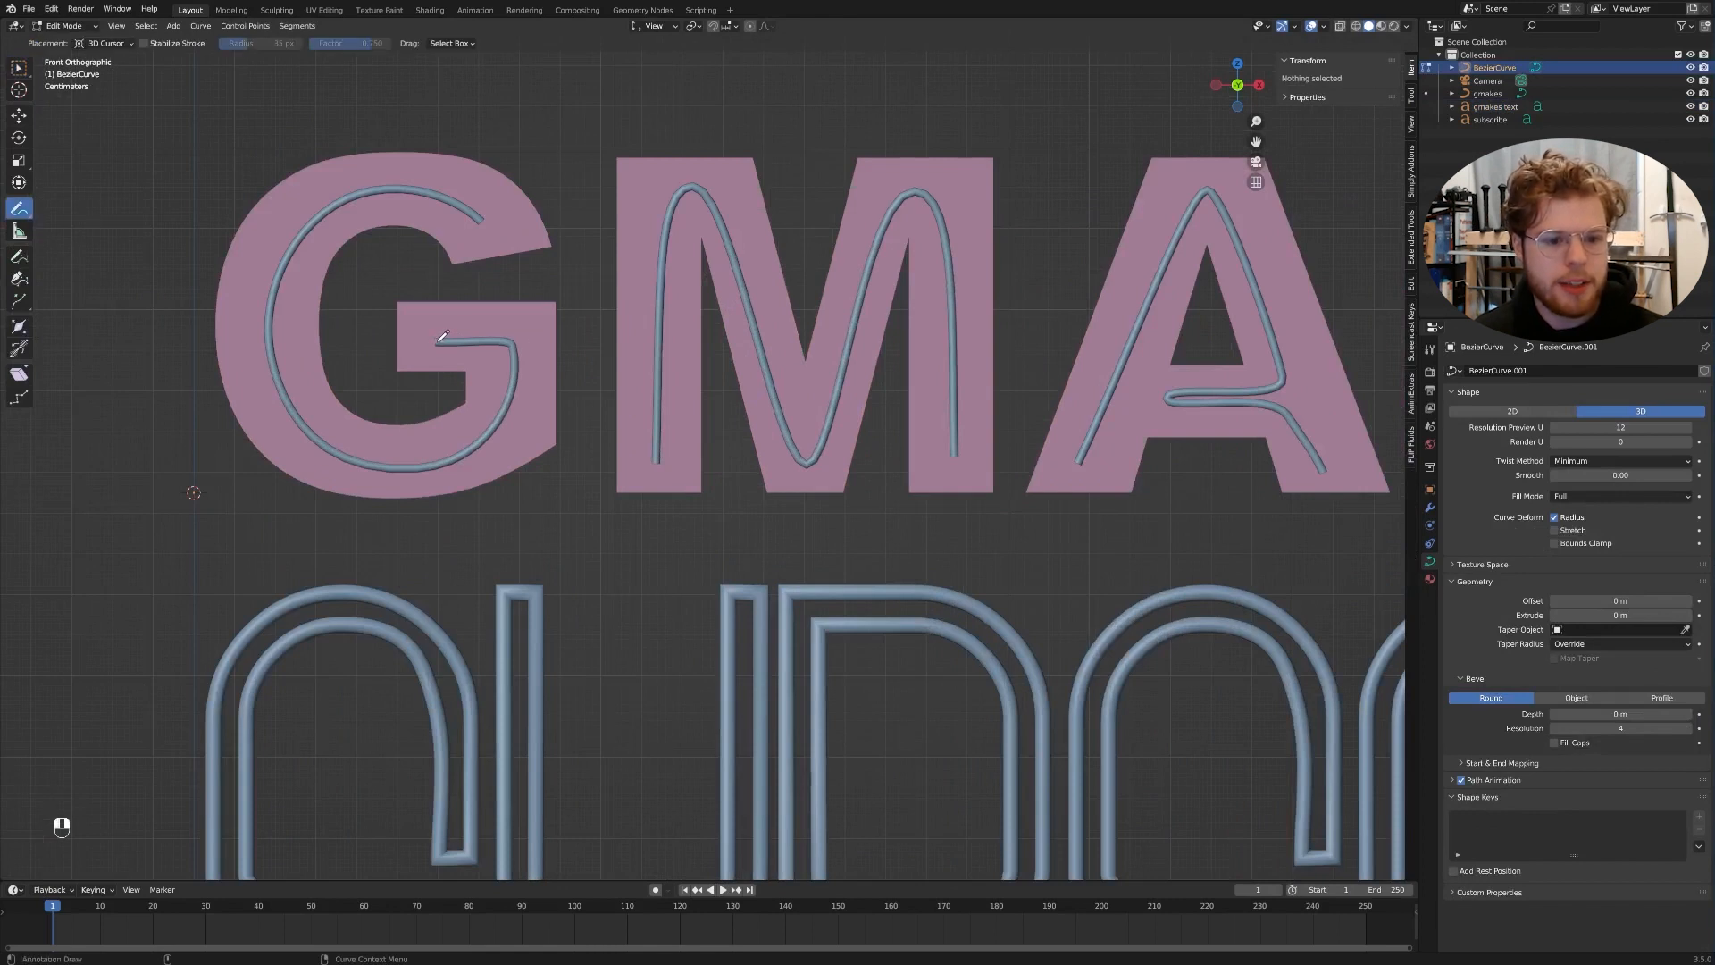
left_click_drag(546, 386, 603, 442)
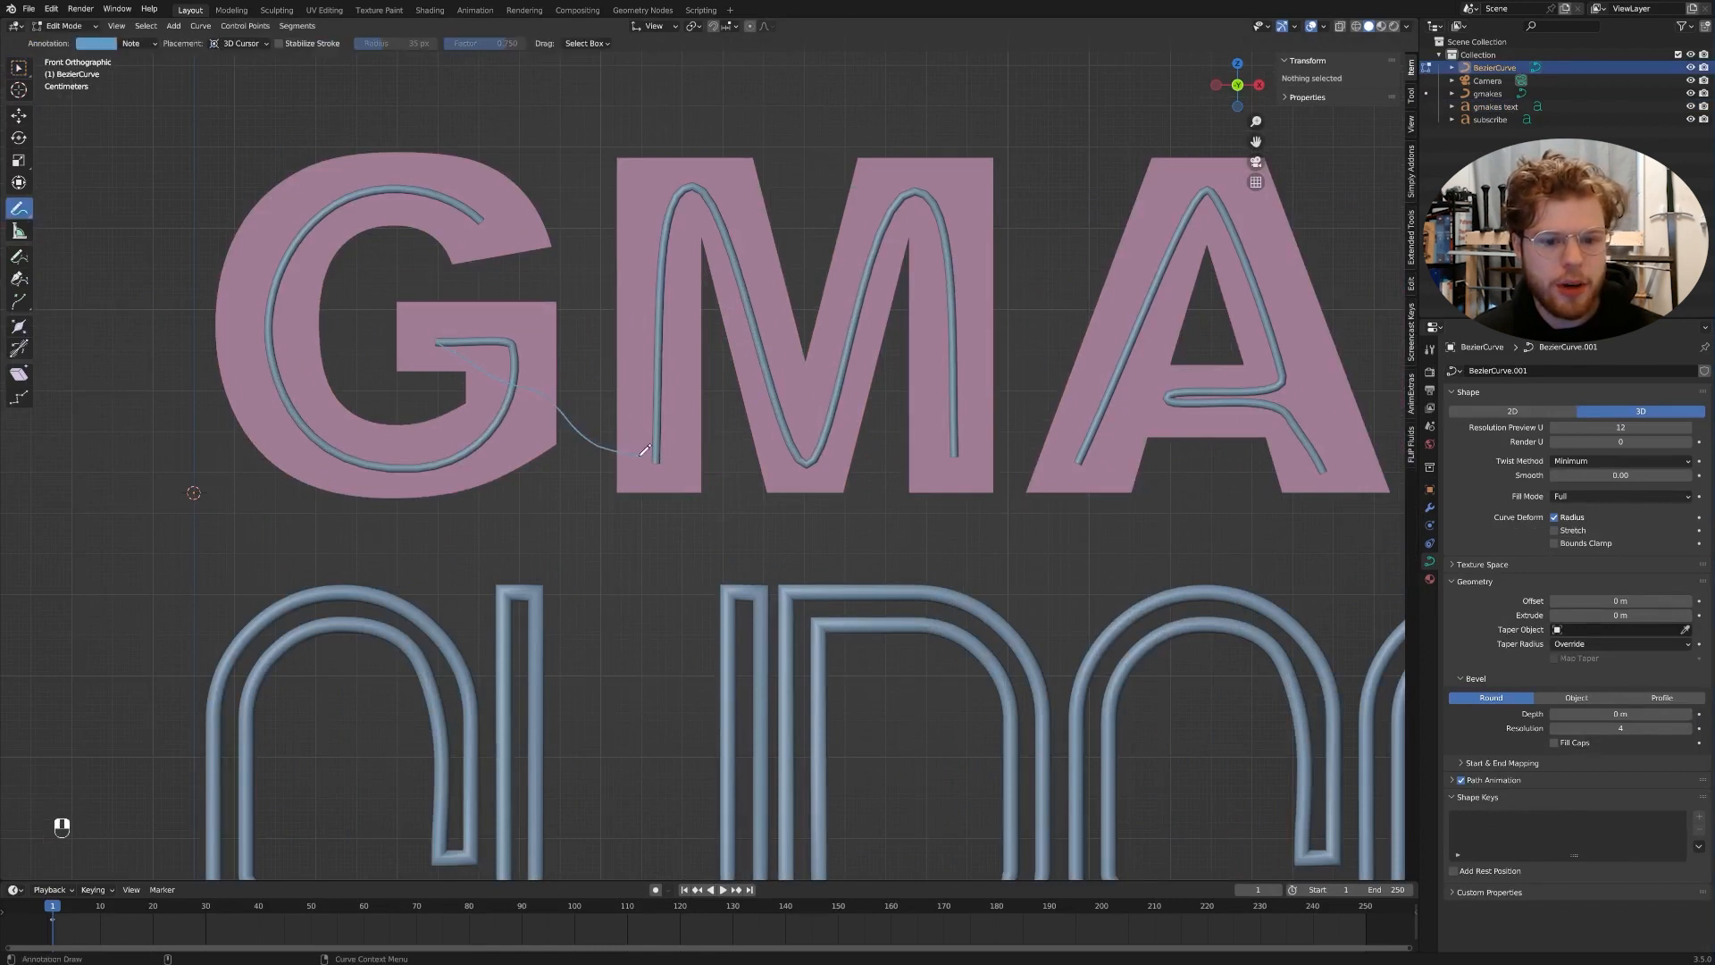
key("ctrl+z")
- With the Draw tool, draw connecting curves from the G's inner end to the M's start and from the M's end to the A's start
left_click(19, 256)
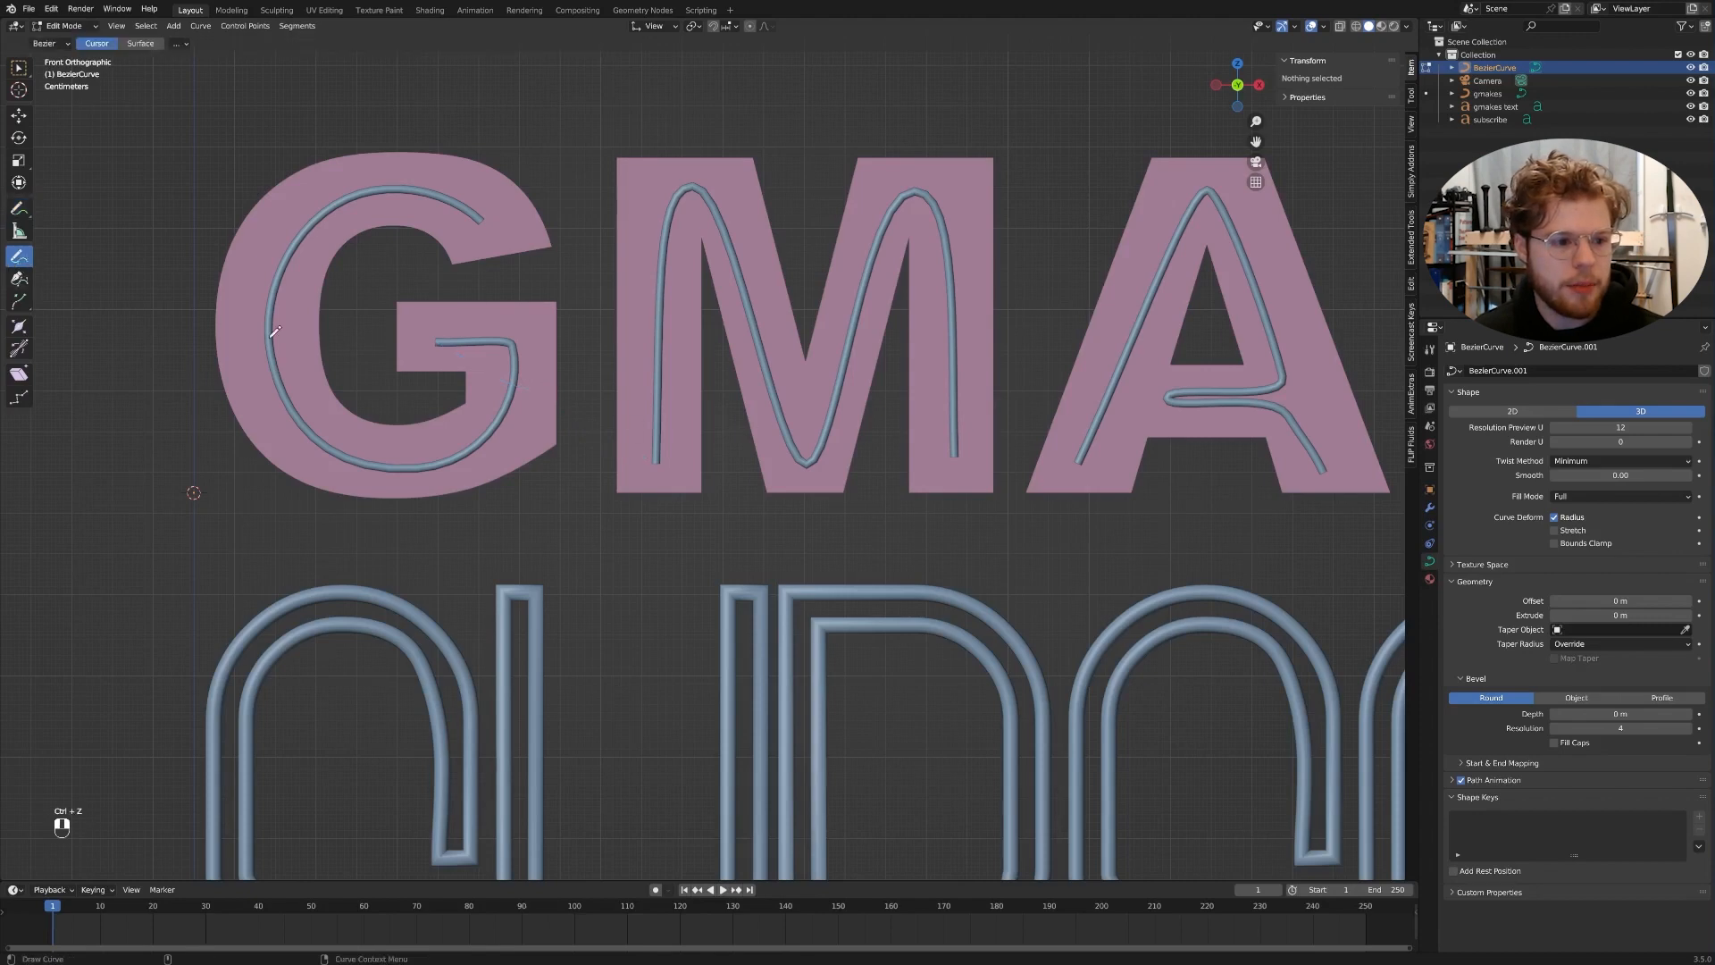
left_click_drag(511, 368, 656, 460)
middle_click_drag(827, 442, 643, 433, "shift")
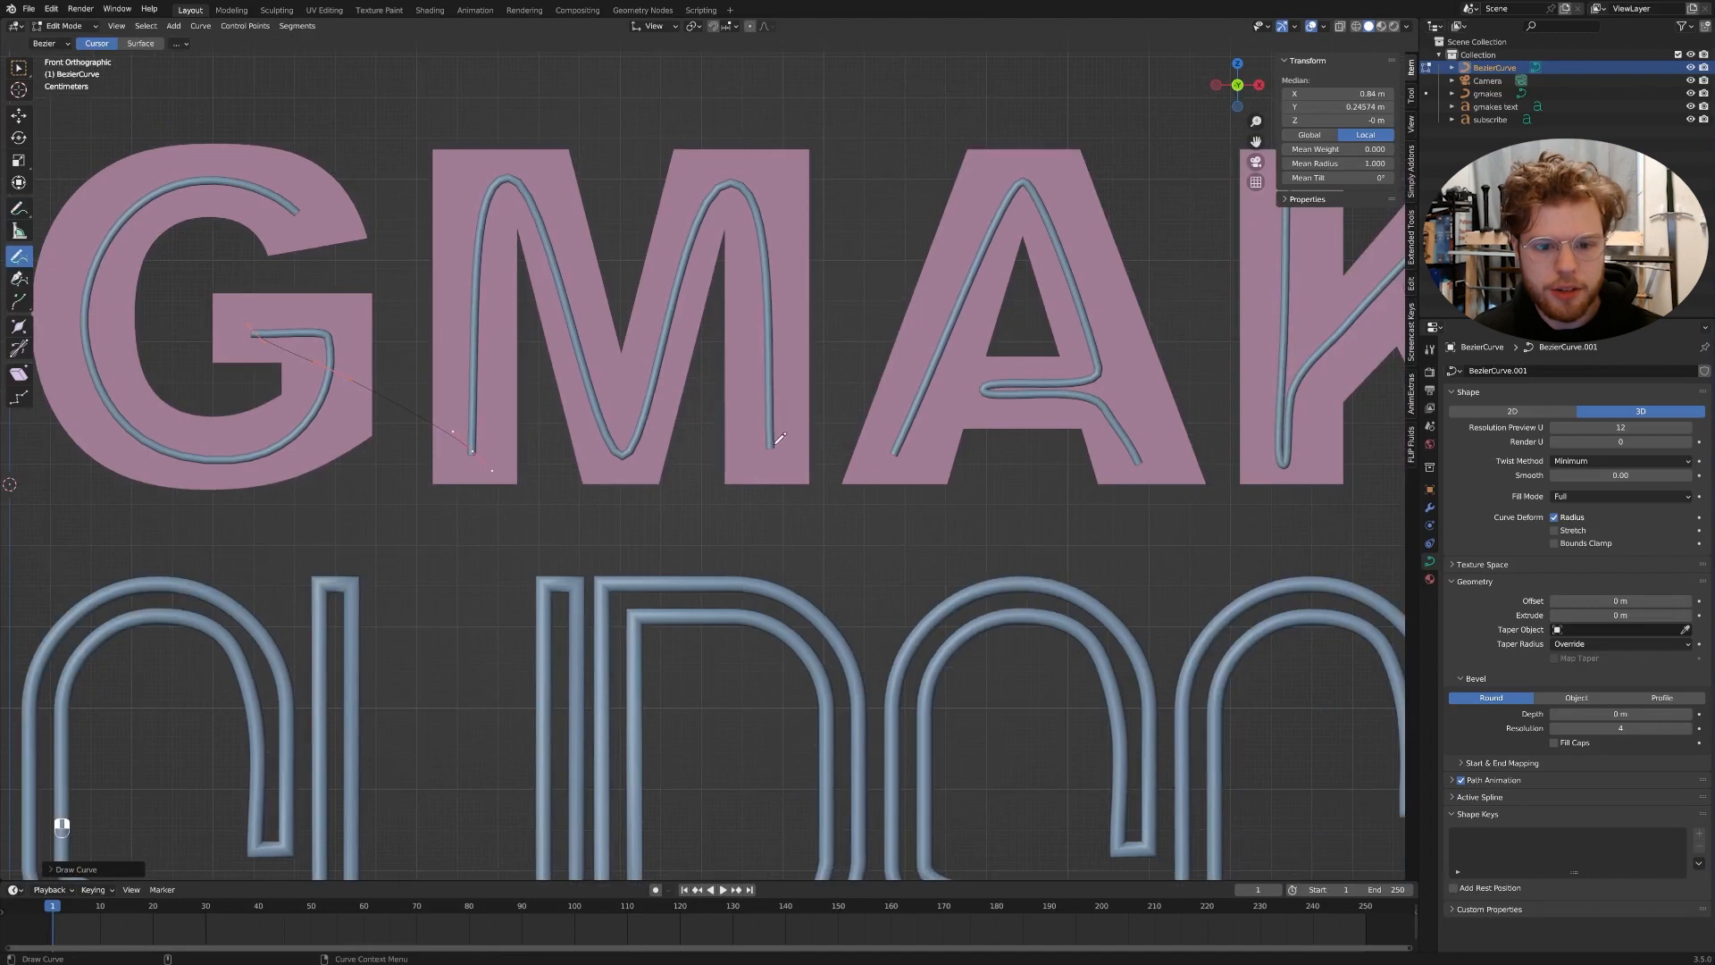
left_click_drag(774, 447, 896, 449)
- Draw a connecting curve from the A's lower end to the top of the K's stem, undoing the first stroke and redrawing it
middle_click_drag(994, 407, 672, 416, "shift")
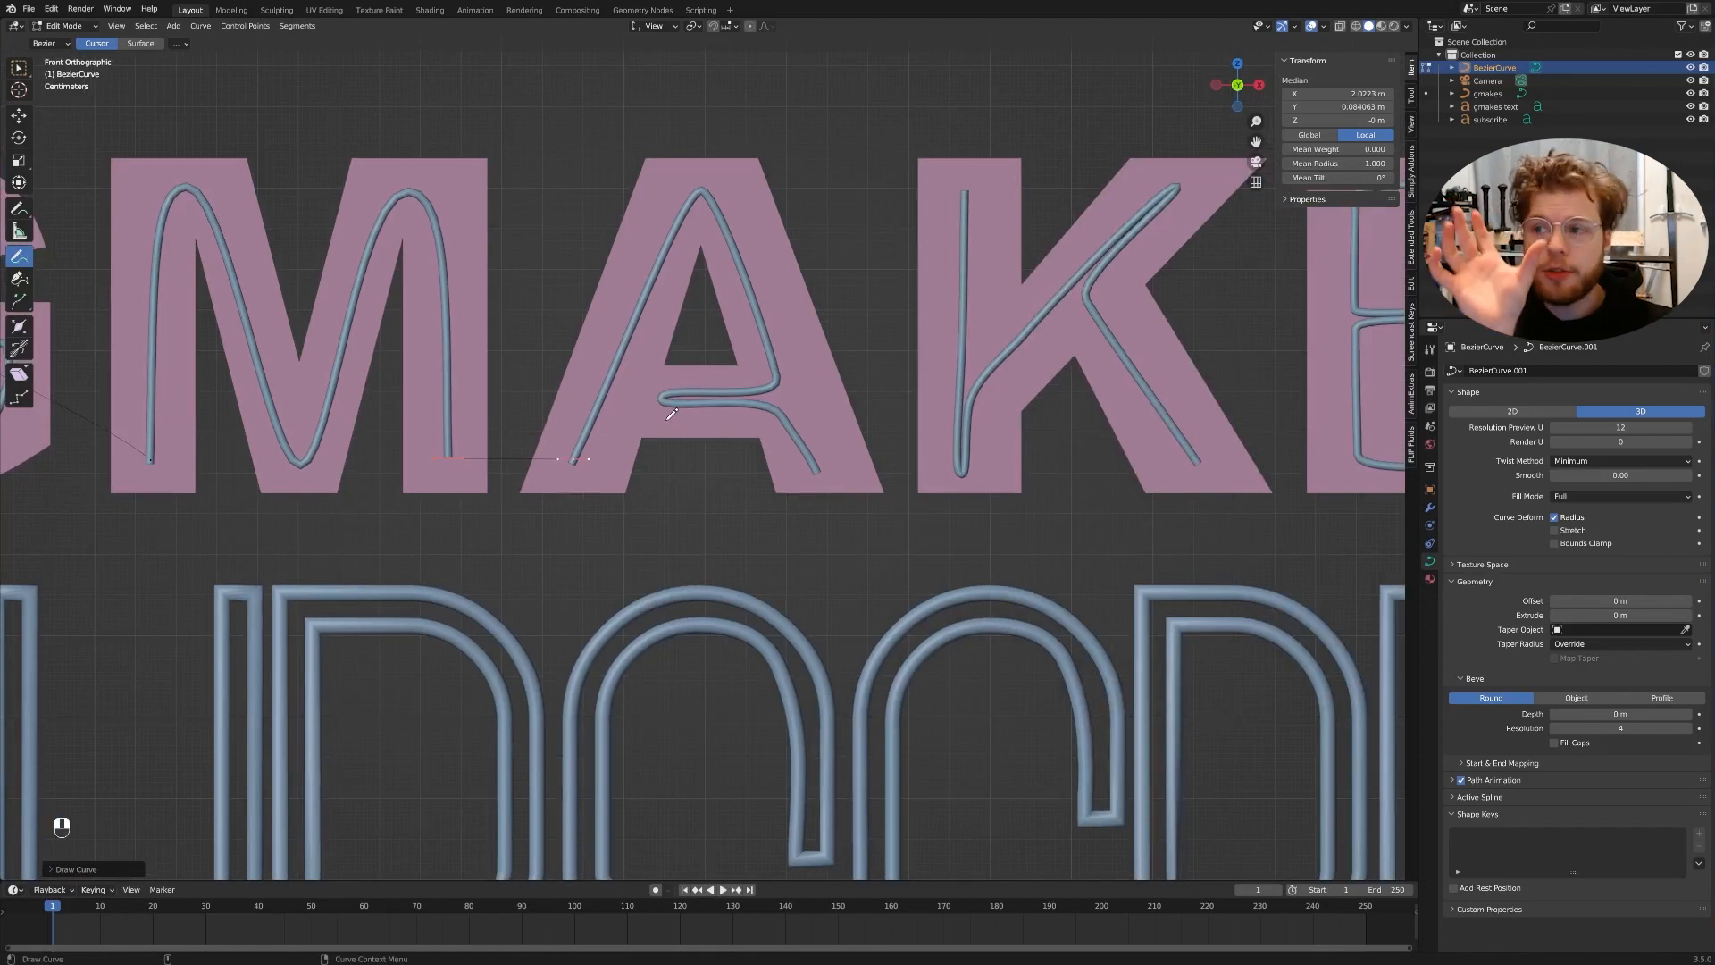
scroll(655, 385, "down", 4)
scroll(654, 385, "up", 4)
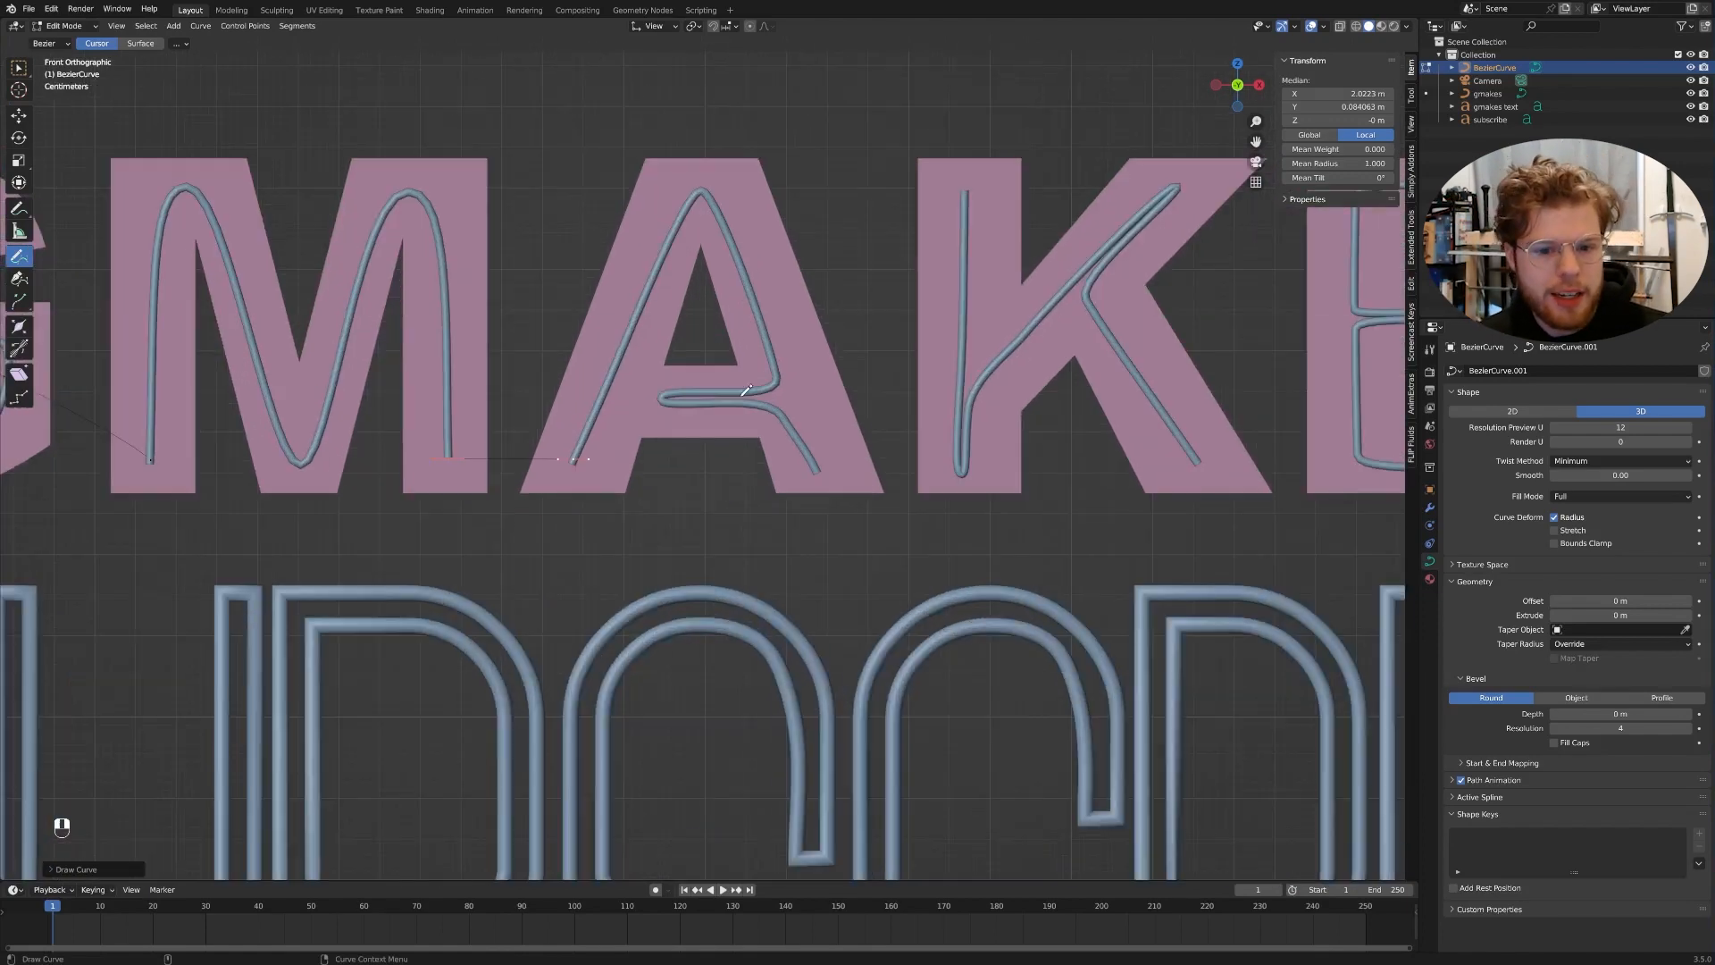
scroll(950, 382, "down", 4)
scroll(1018, 354, "up", 3)
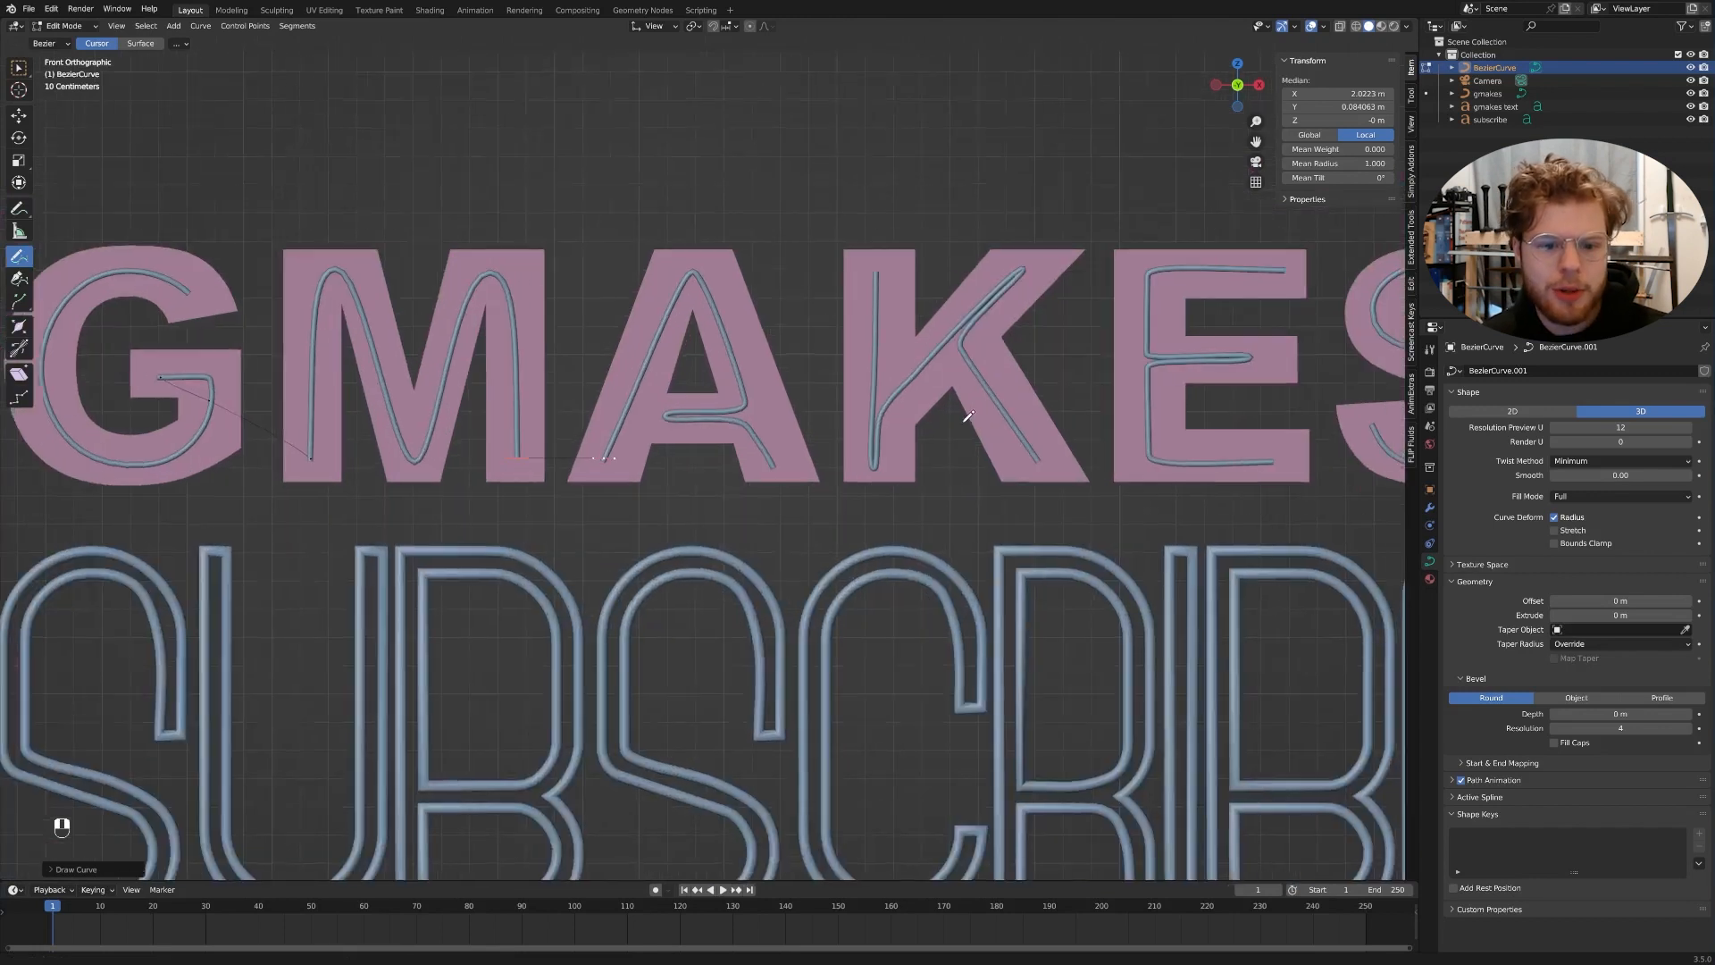
scroll(892, 422, "up", 3)
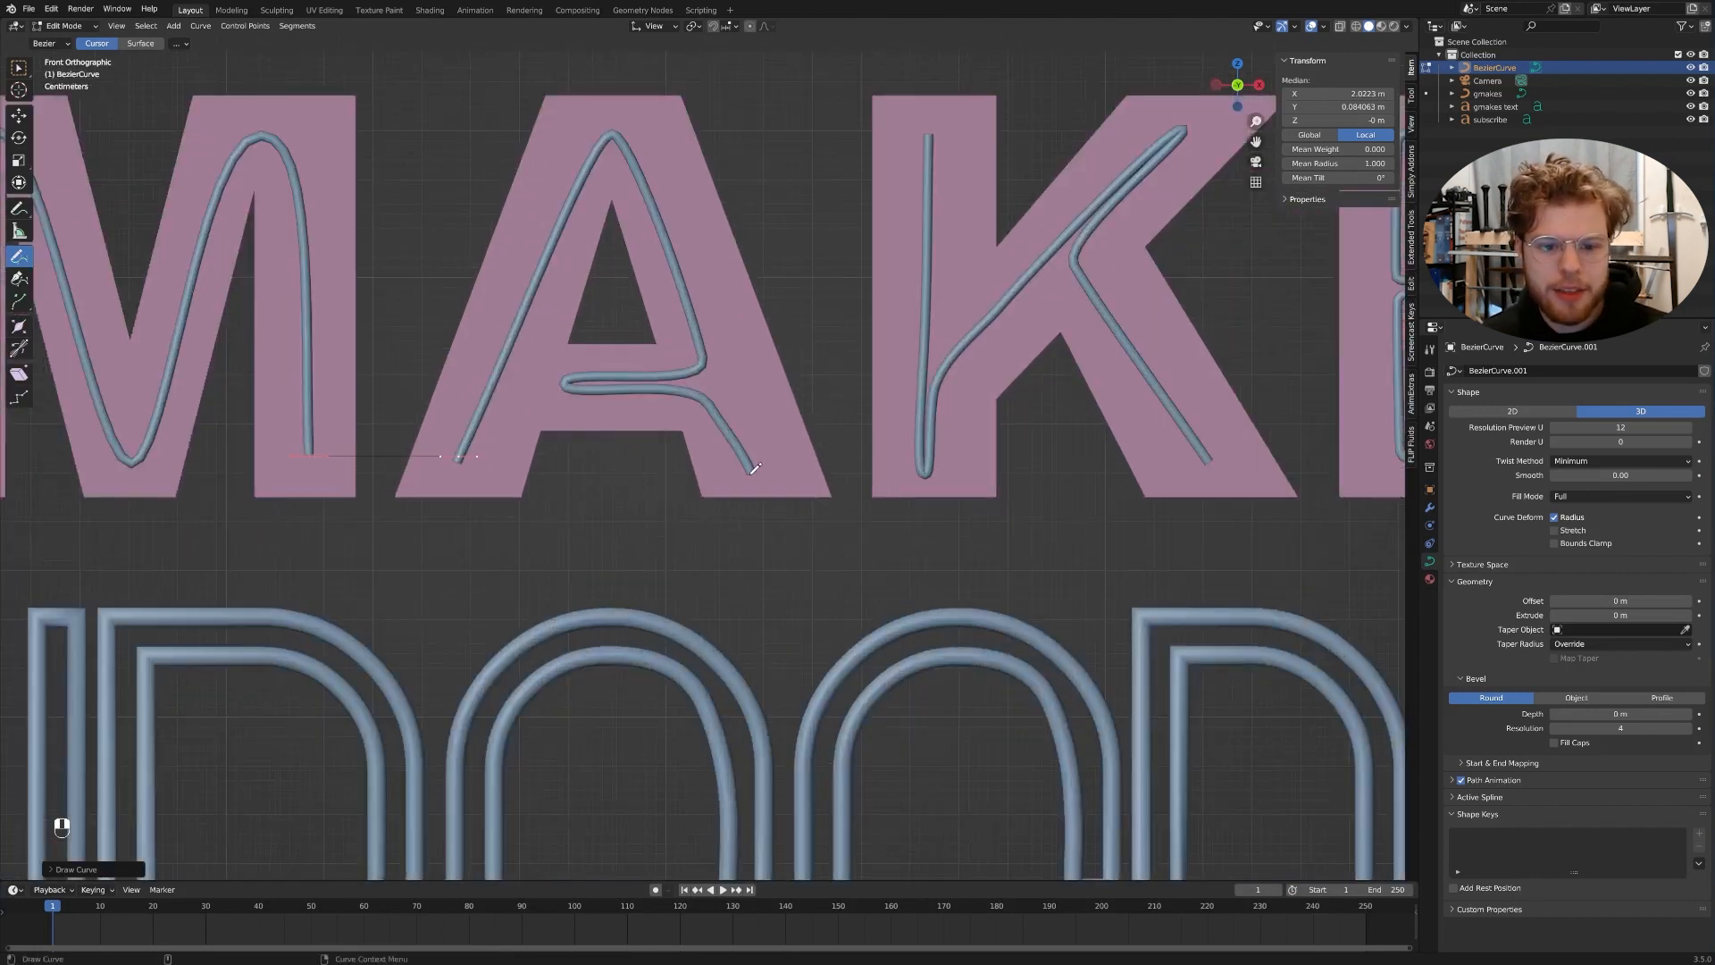
left_click_drag(790, 464, 925, 136)
key("ctrl+z")
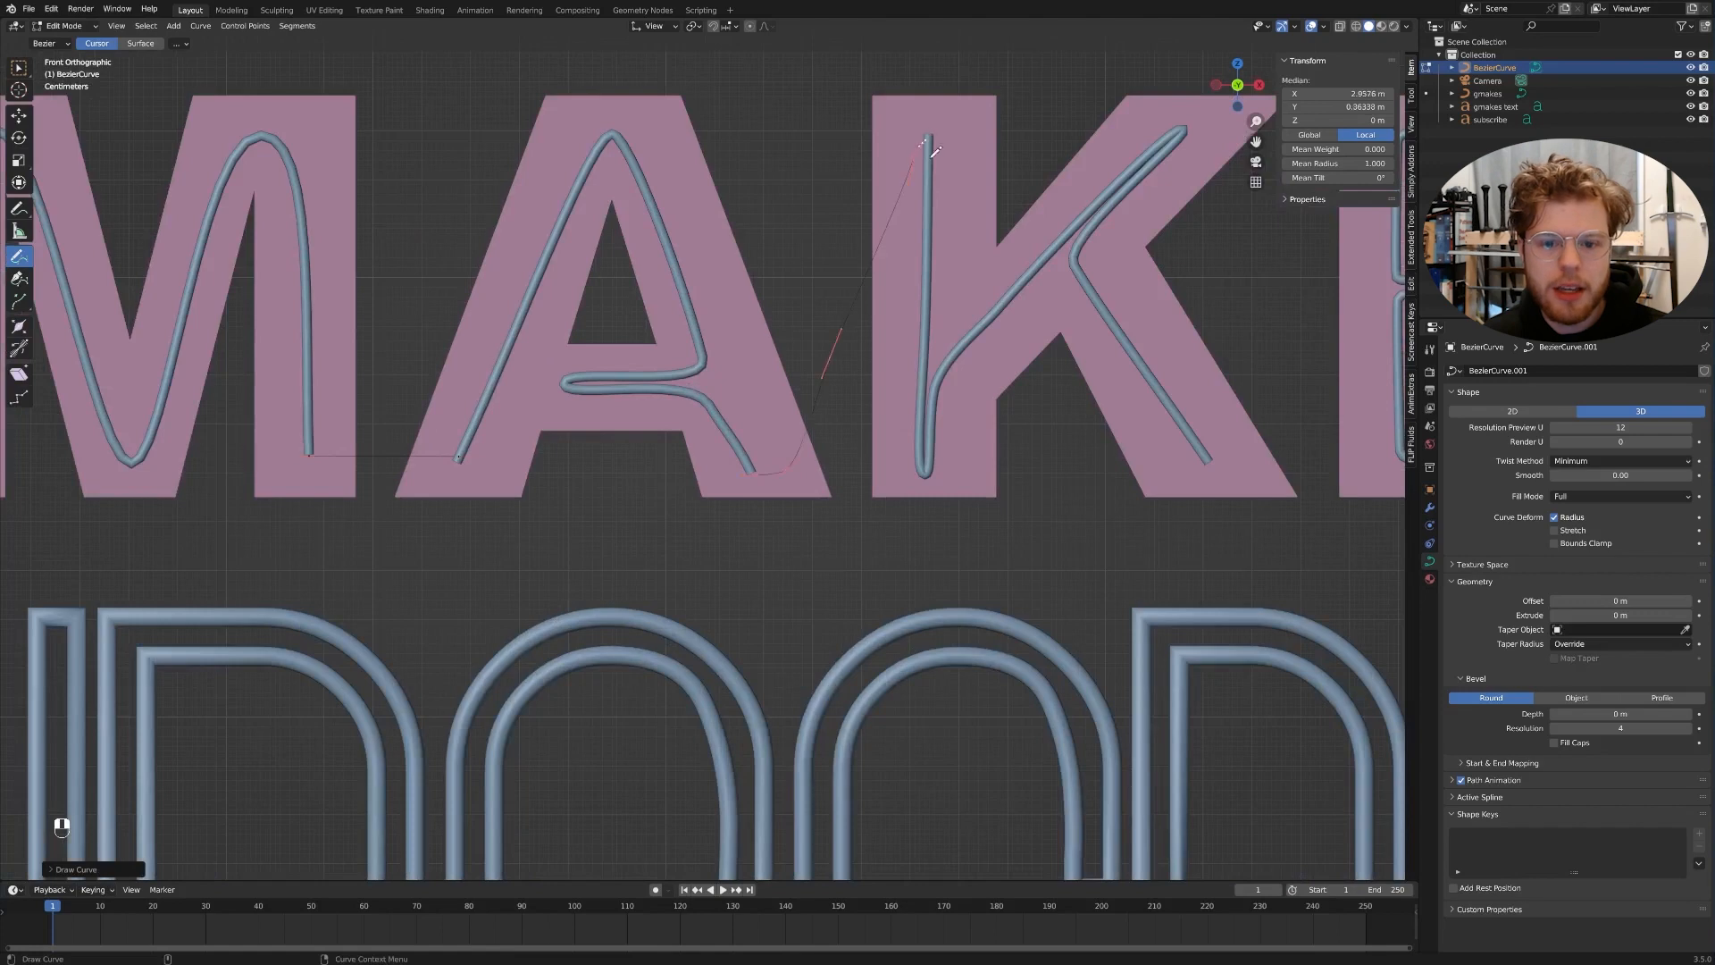
left_click_drag(765, 426, 929, 136)
- Draw connecting curves from the K's lower end to the E's upper arm and from the E's lower arm to the S
middle_click_drag(1117, 347, 692, 386, "shift")
scroll(692, 386, "down", 4)
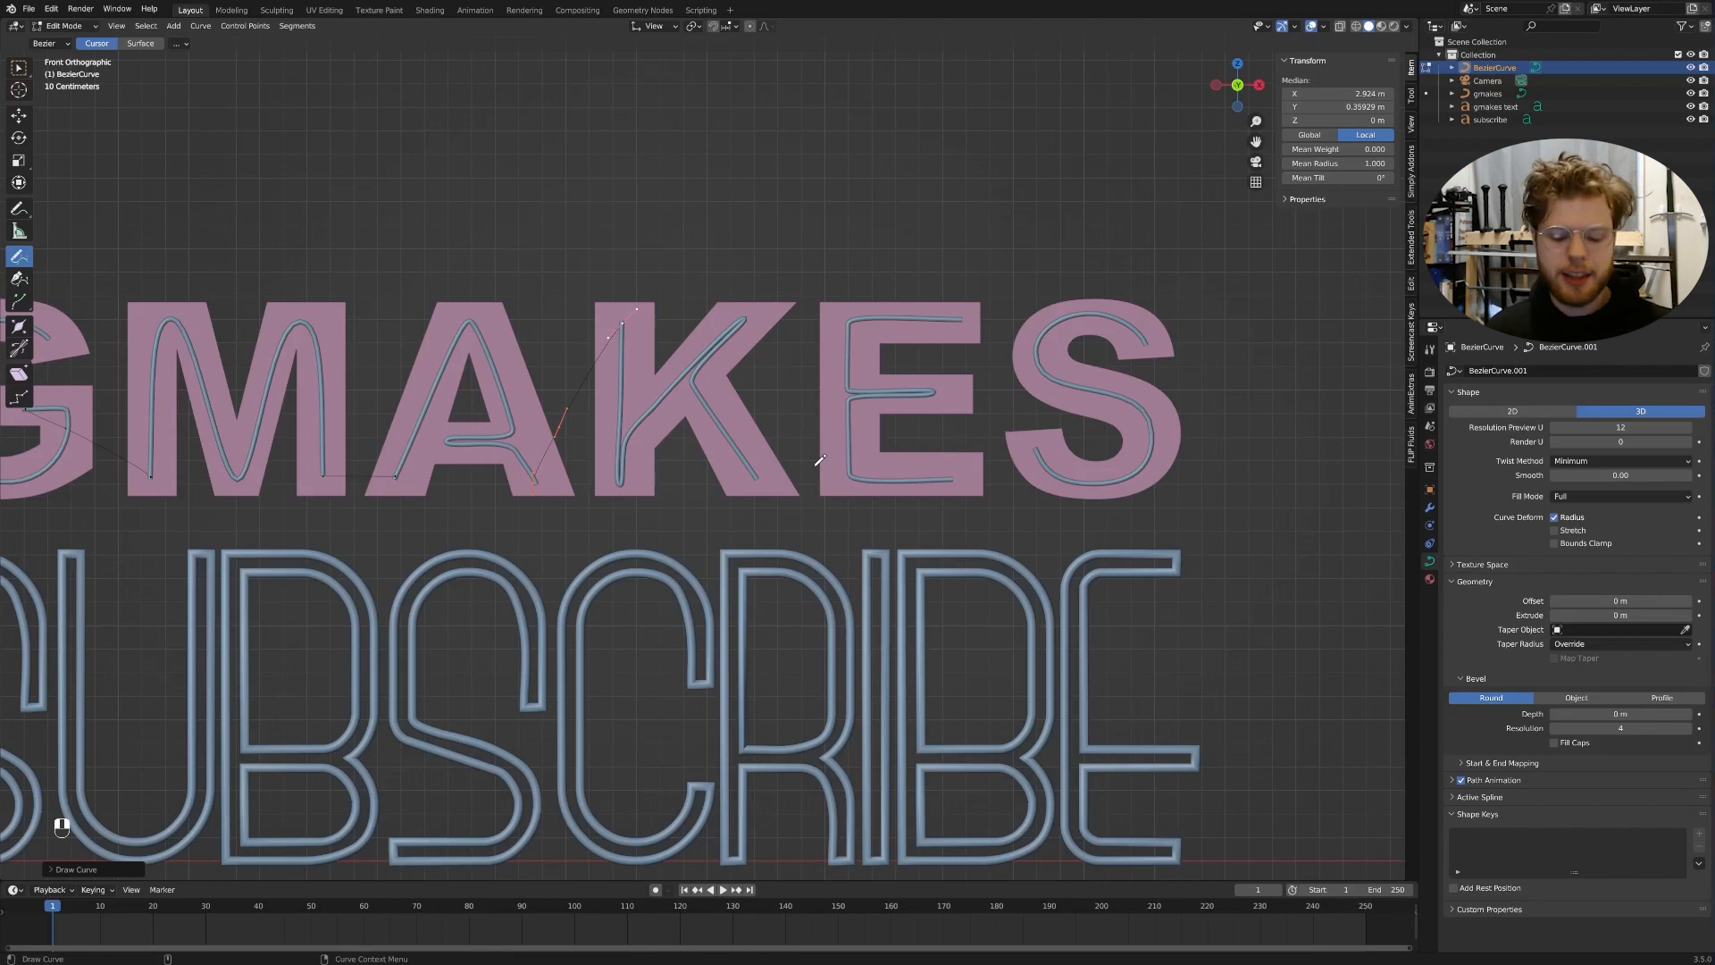
scroll(762, 570, "up", 2)
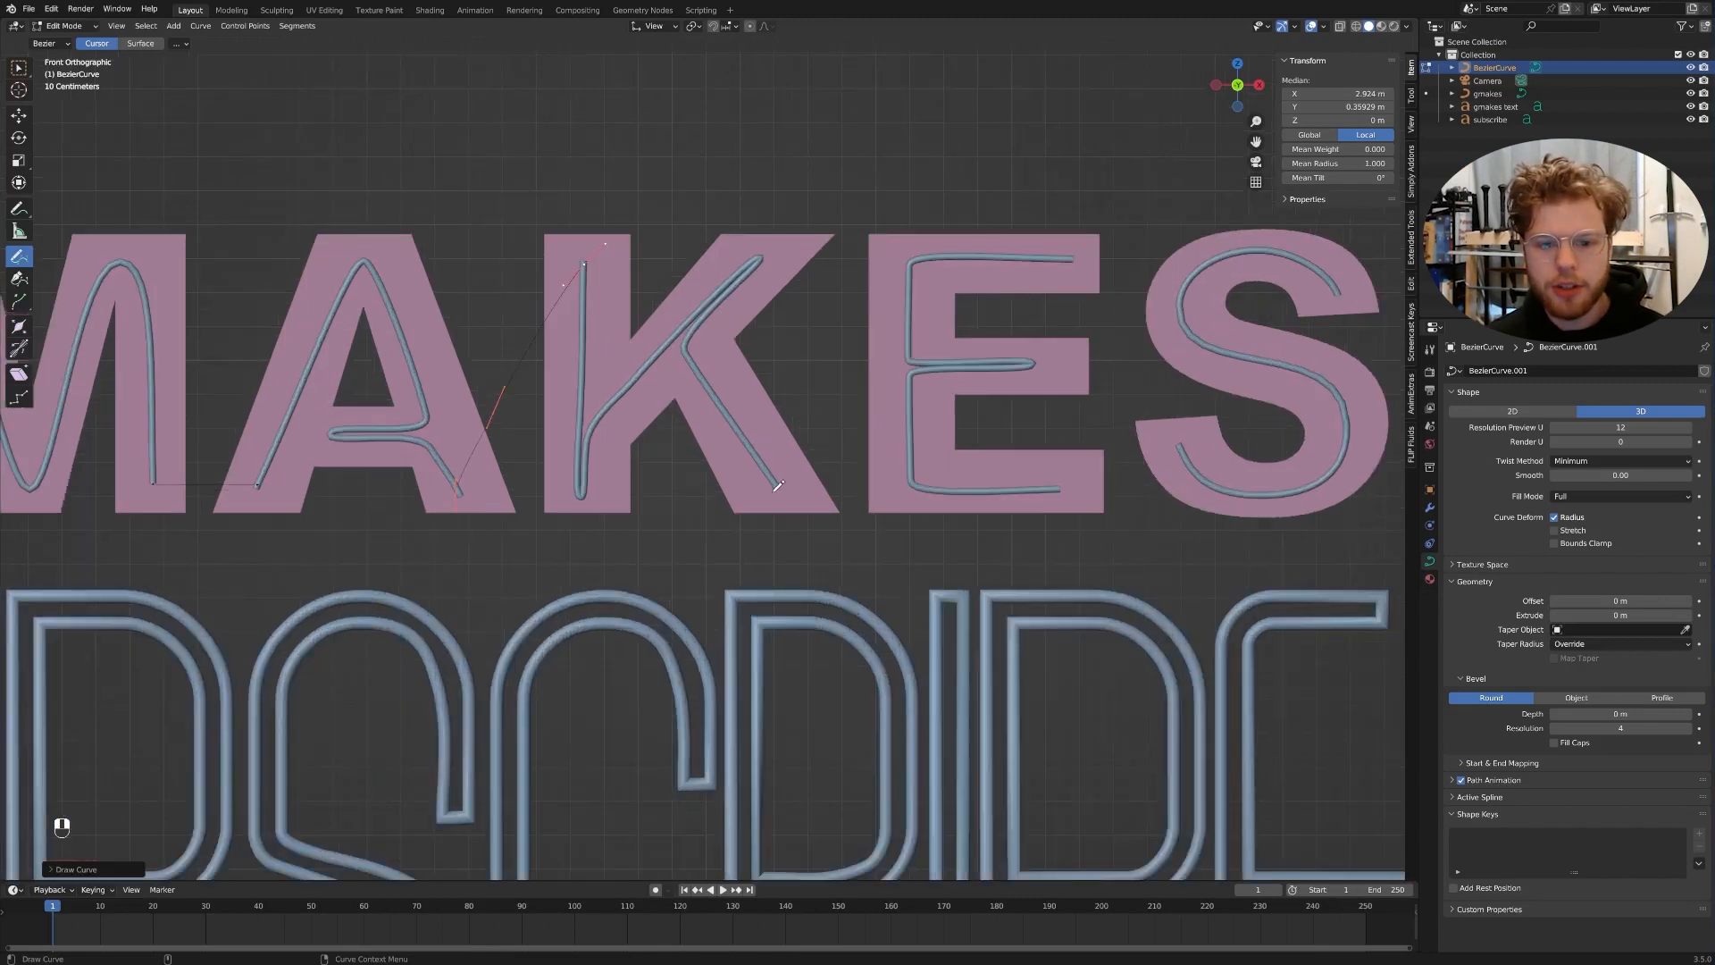
left_click_drag(799, 452, 1078, 259)
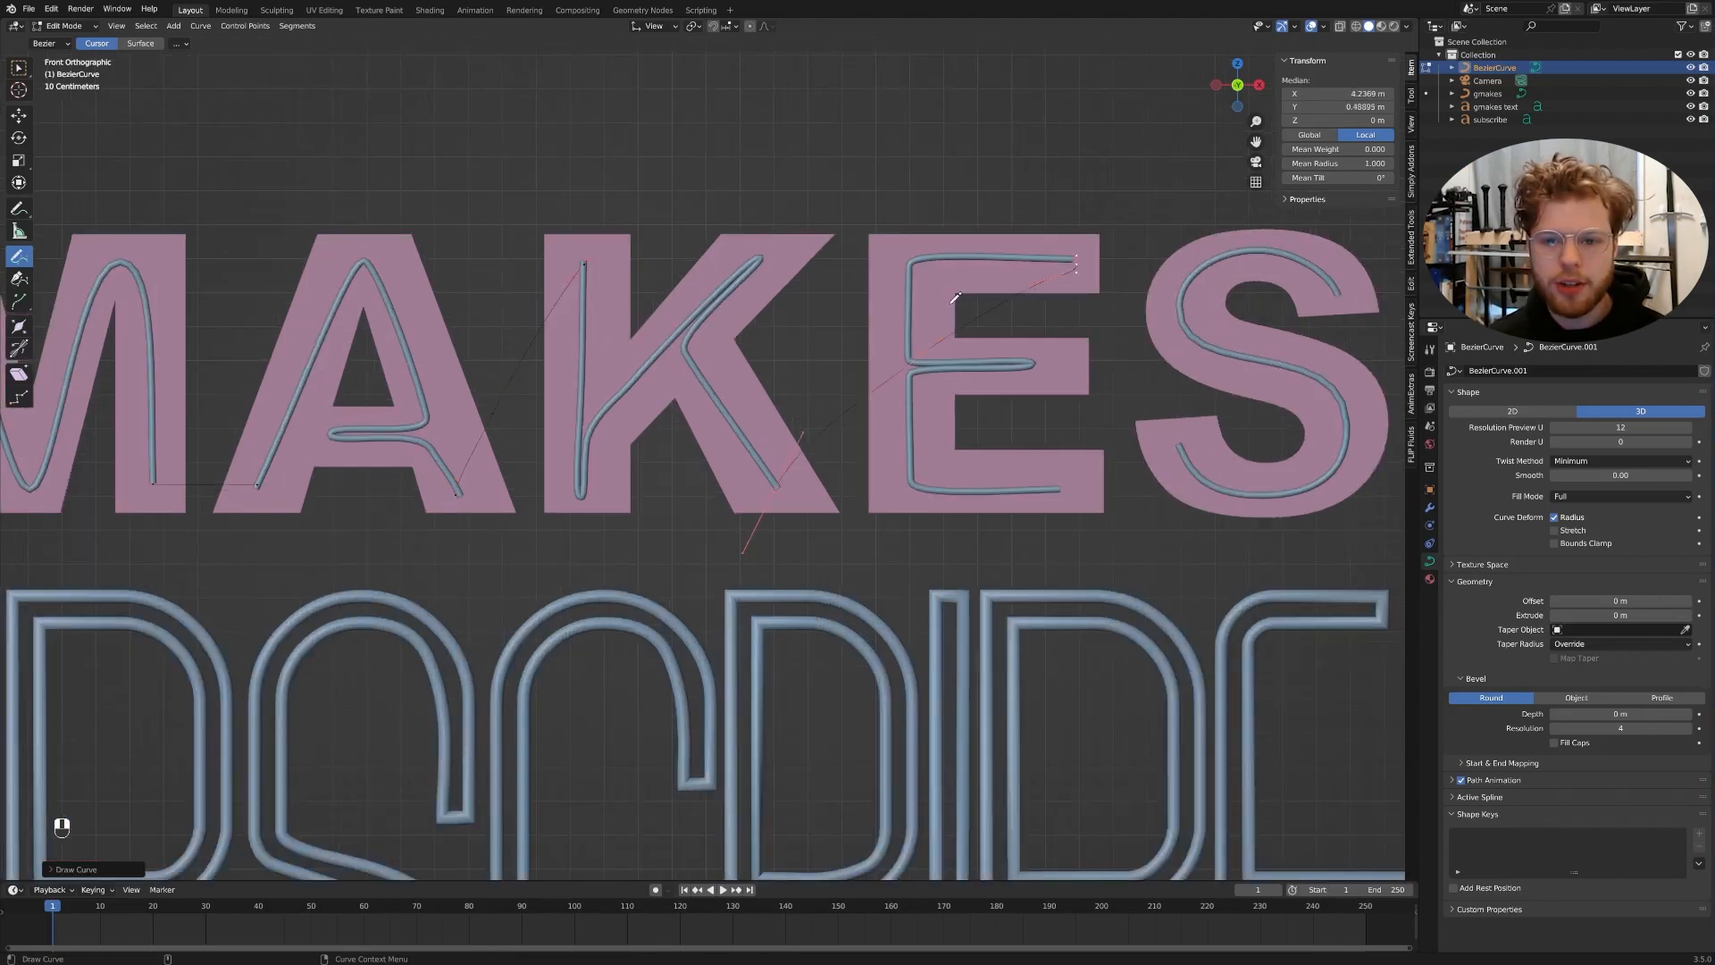
left_click_drag(1120, 455, 1175, 439)
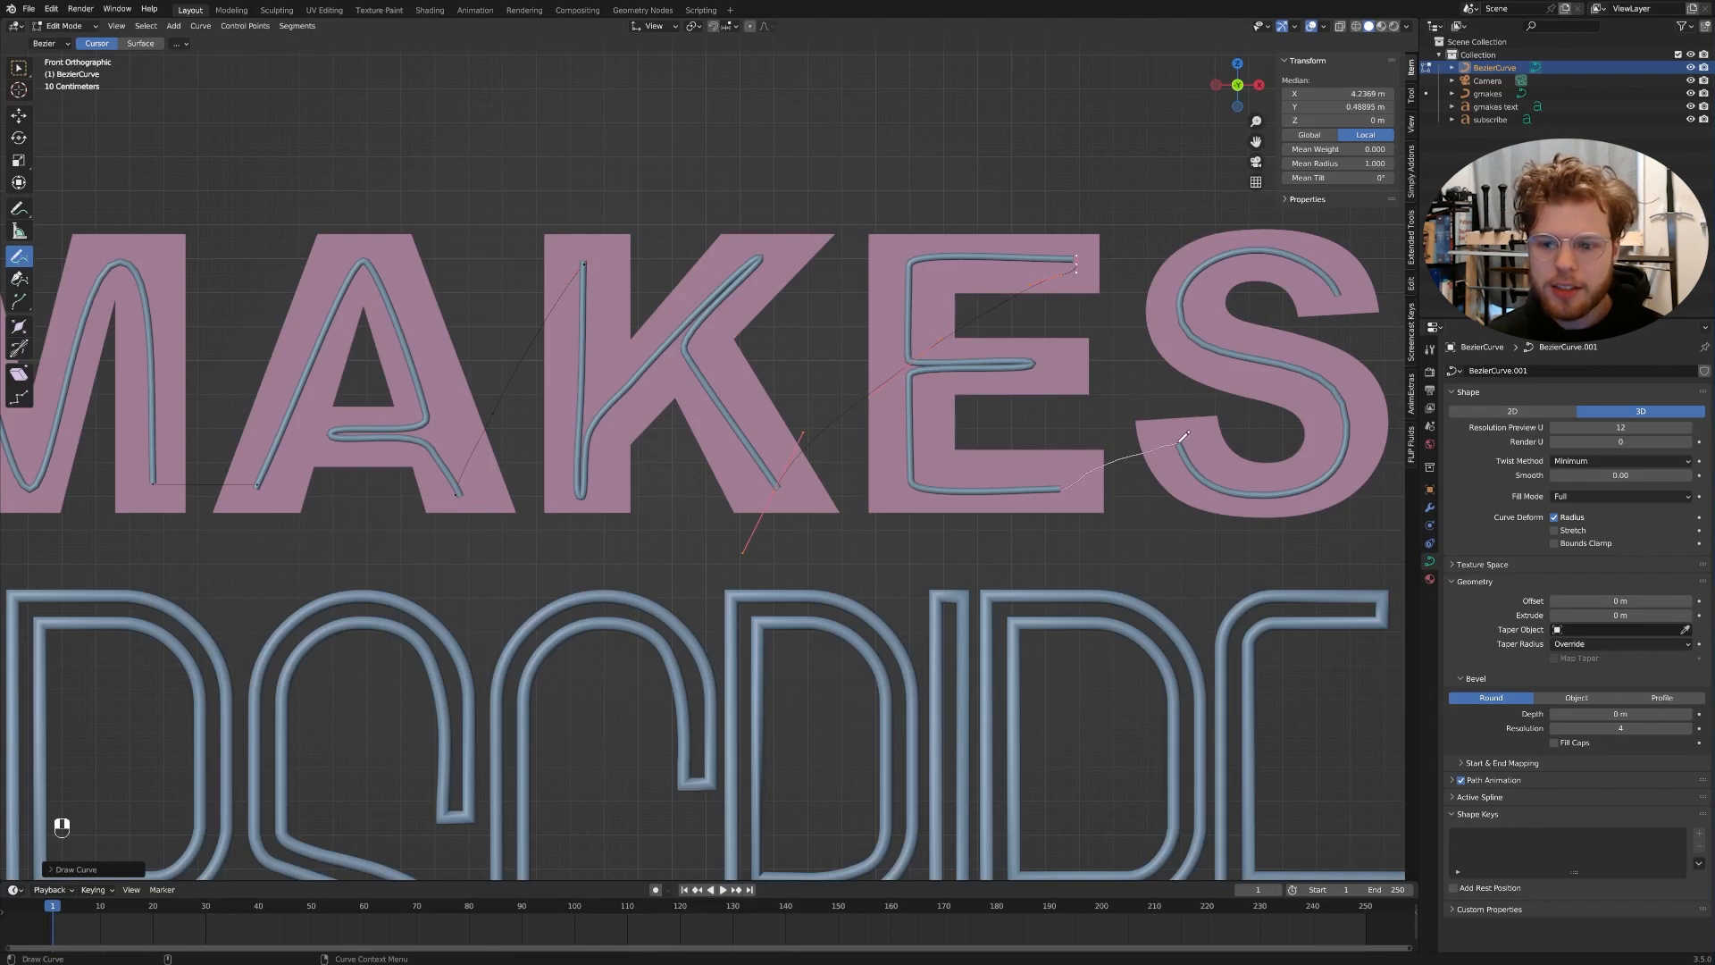
- Leave Edit Mode and give the connecting curve a round bevel with a depth of 0.008 m
scroll(1090, 474, "down", 4)
scroll(897, 474, "up", 3)
scroll(897, 474, "up", 2)
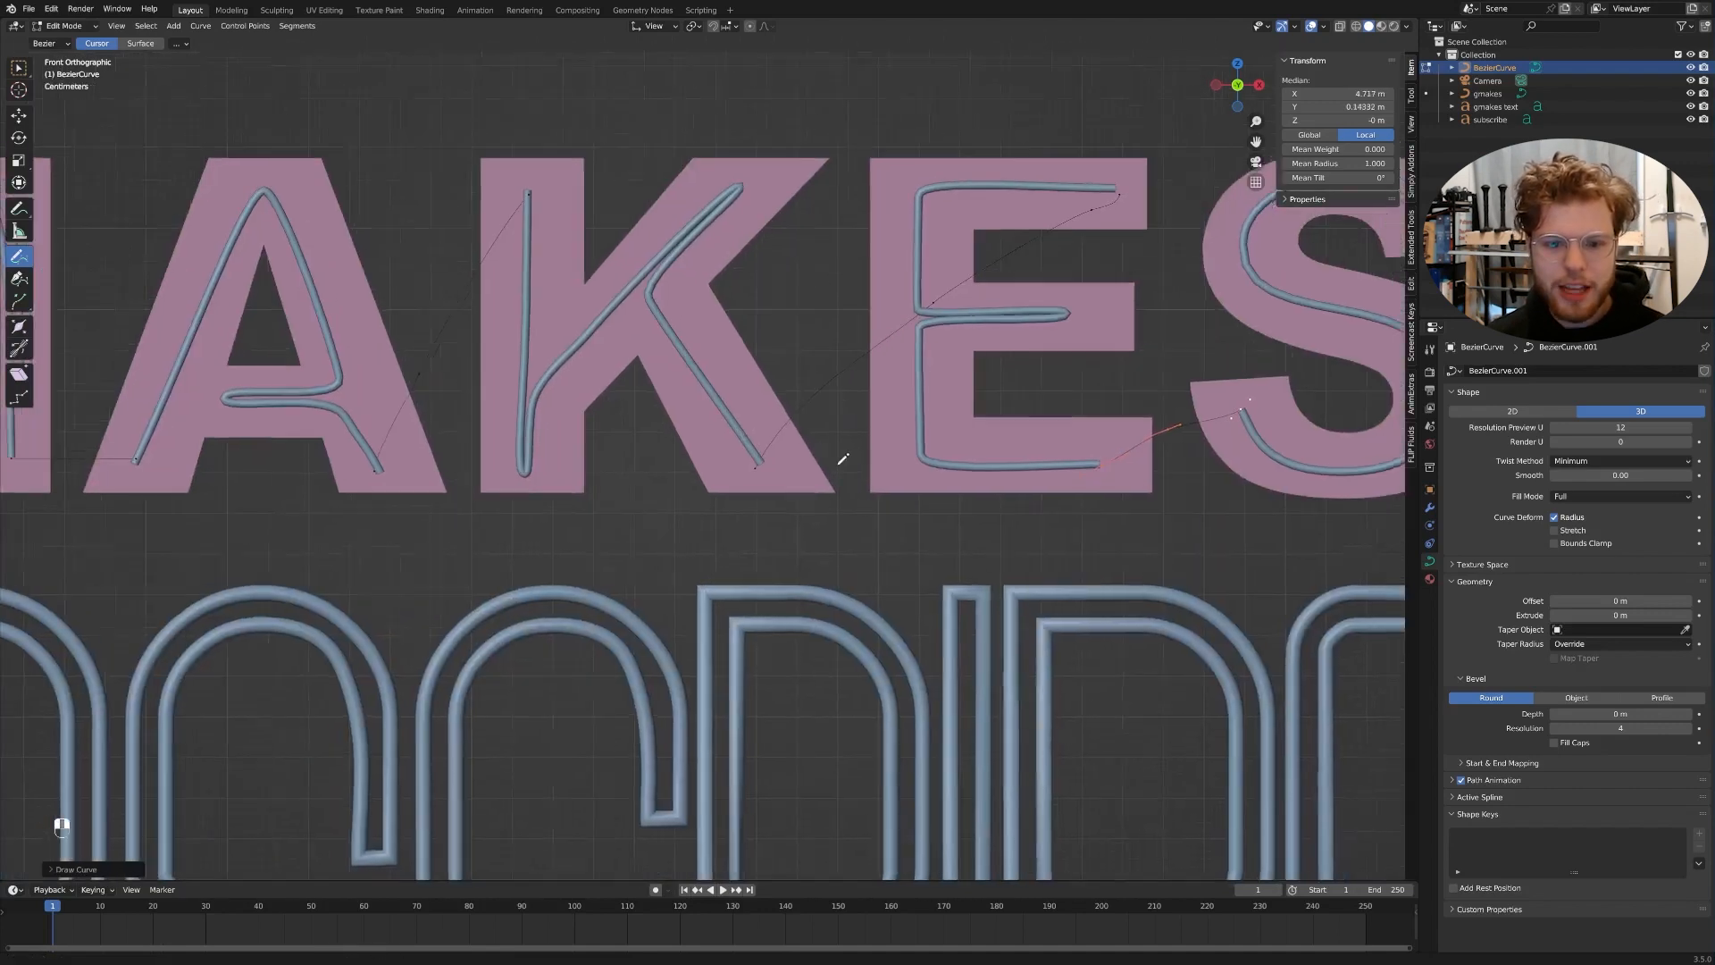
key("Tab")
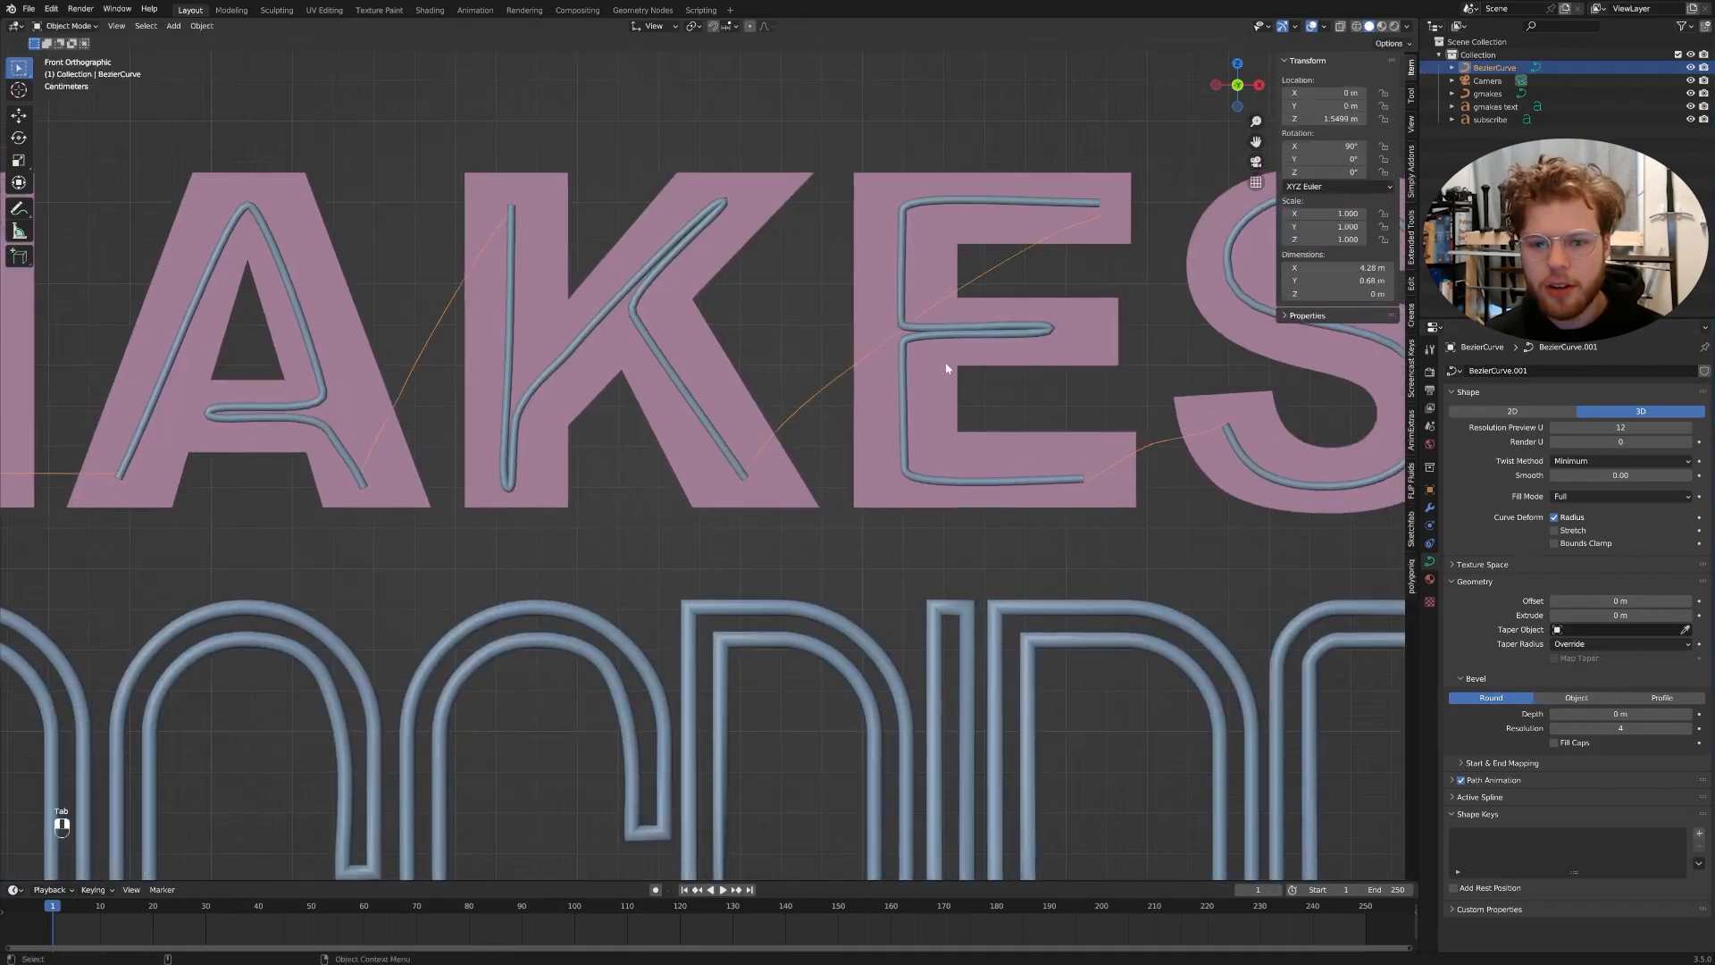
left_click_drag(1644, 712, 1651, 717)
left_click(1641, 716)
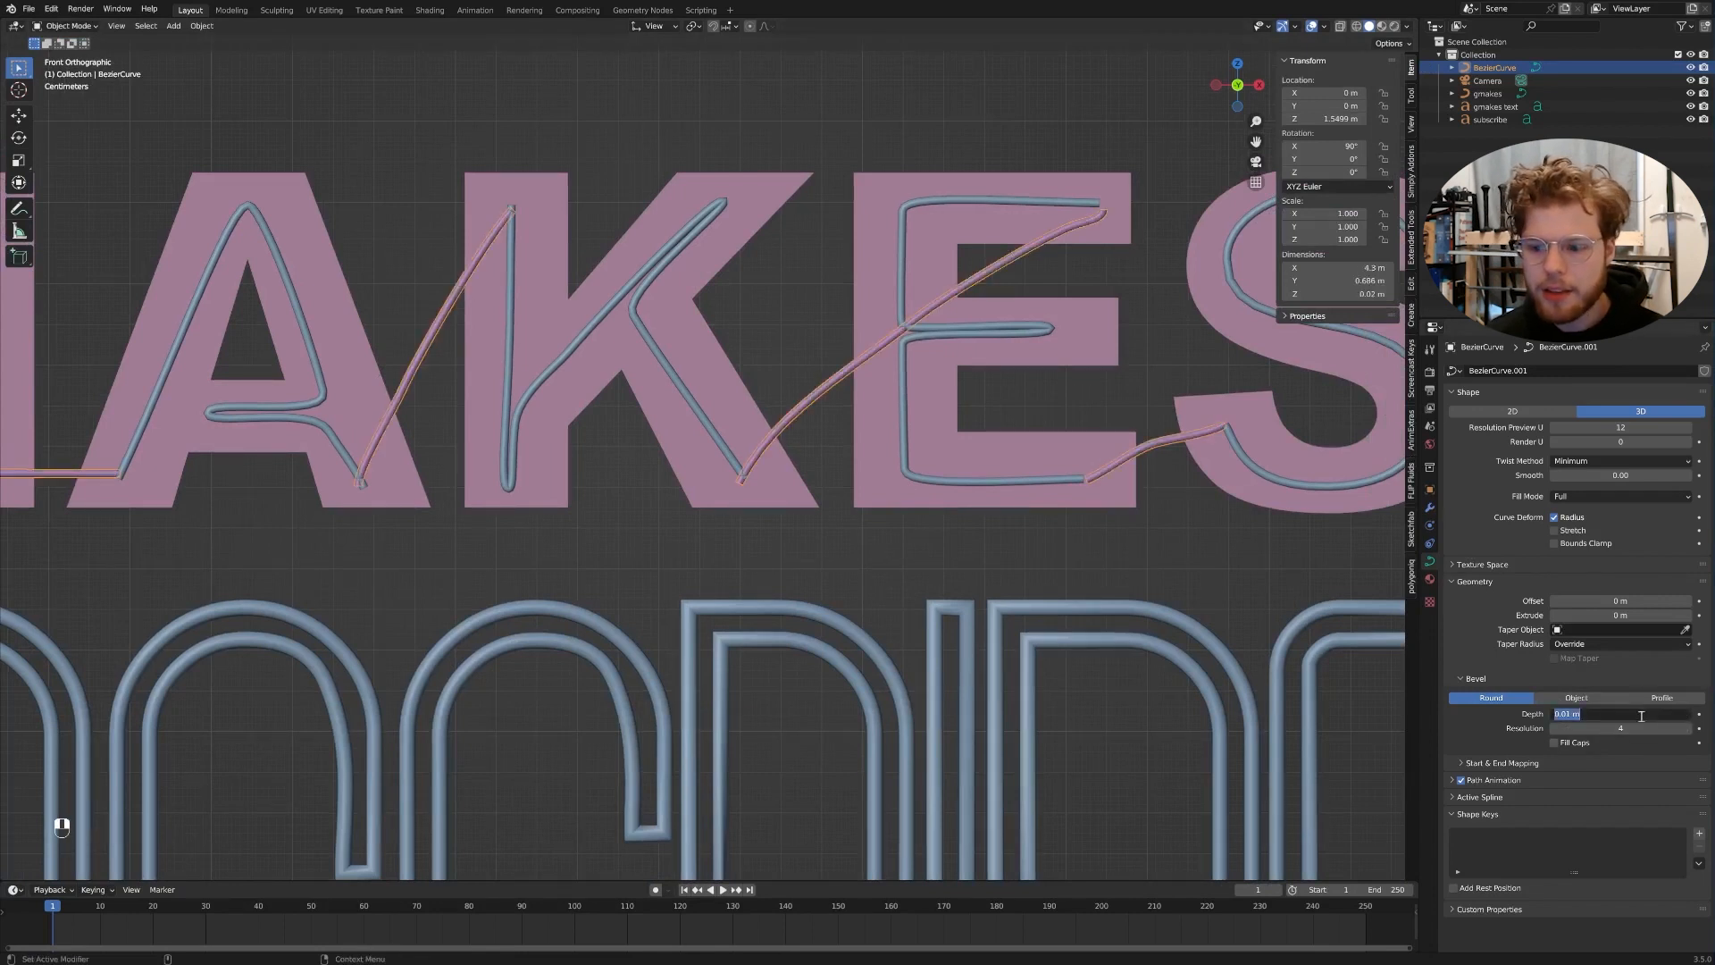
type(".005")
key("Return")
left_click(1645, 717)
type(".008")
key("Return")
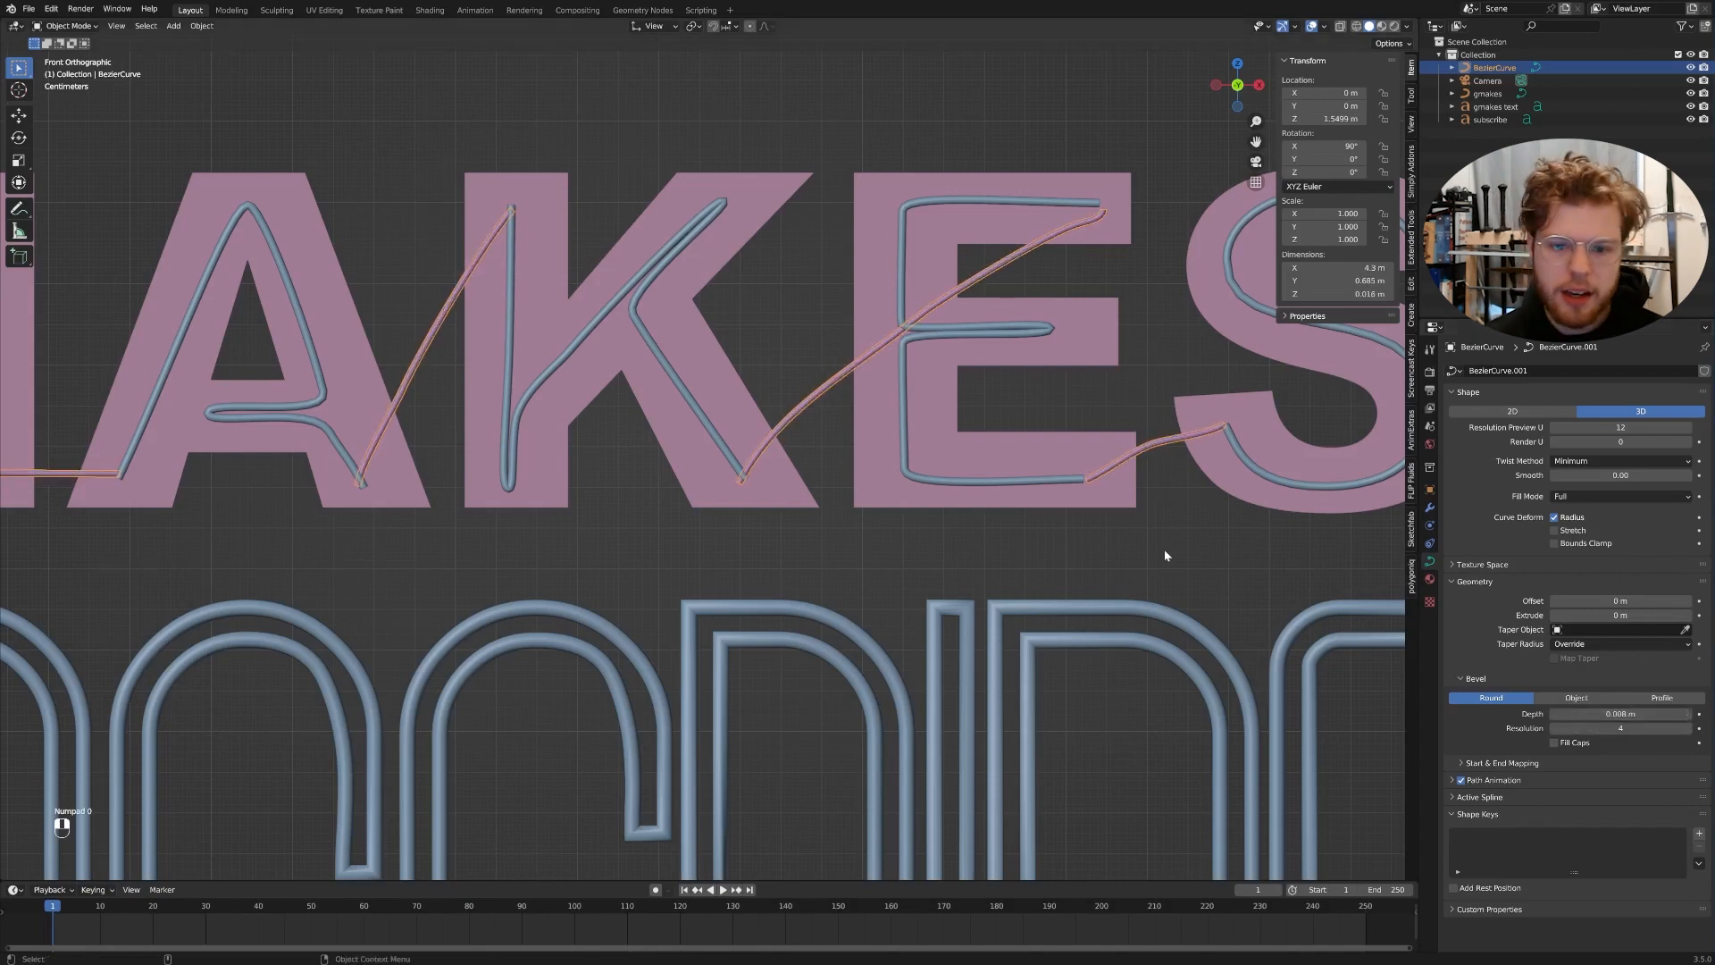
- Select the connecting curve and set the transform orientation to Global
left_click(994, 509)
scroll(981, 447, "down", 4)
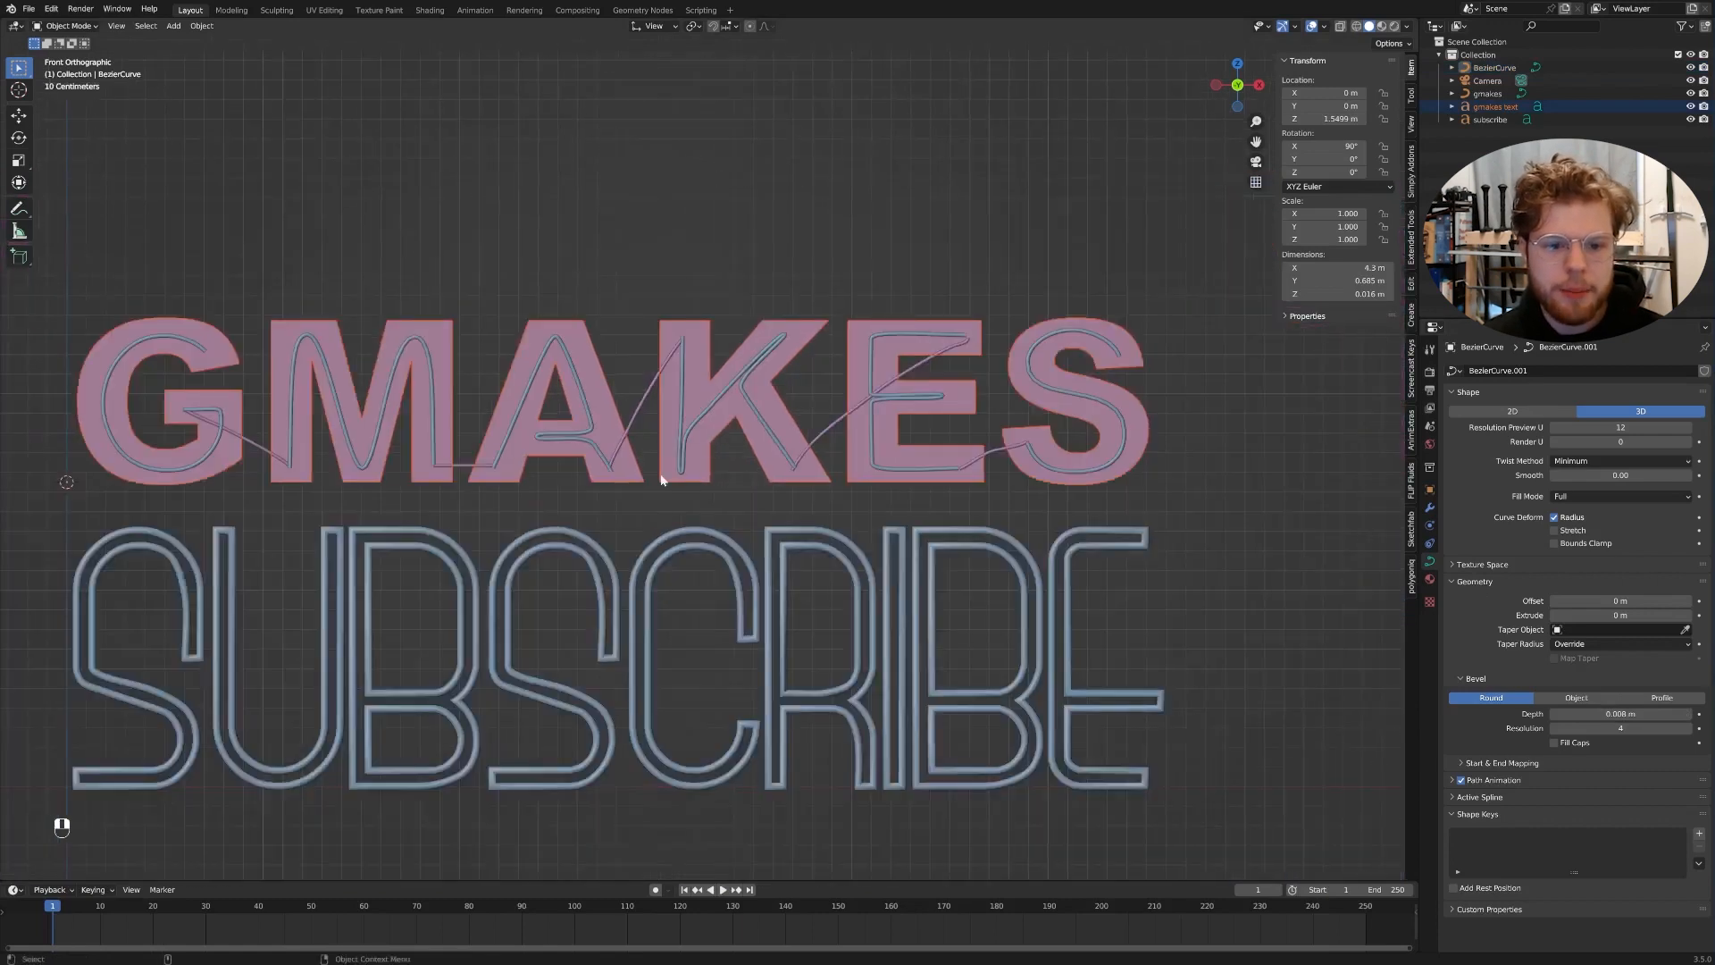
left_click(845, 402)
right_click_drag(843, 507, 720, 525, "shift")
scroll(756, 534, "down", 5)
scroll(722, 519, "up", 4)
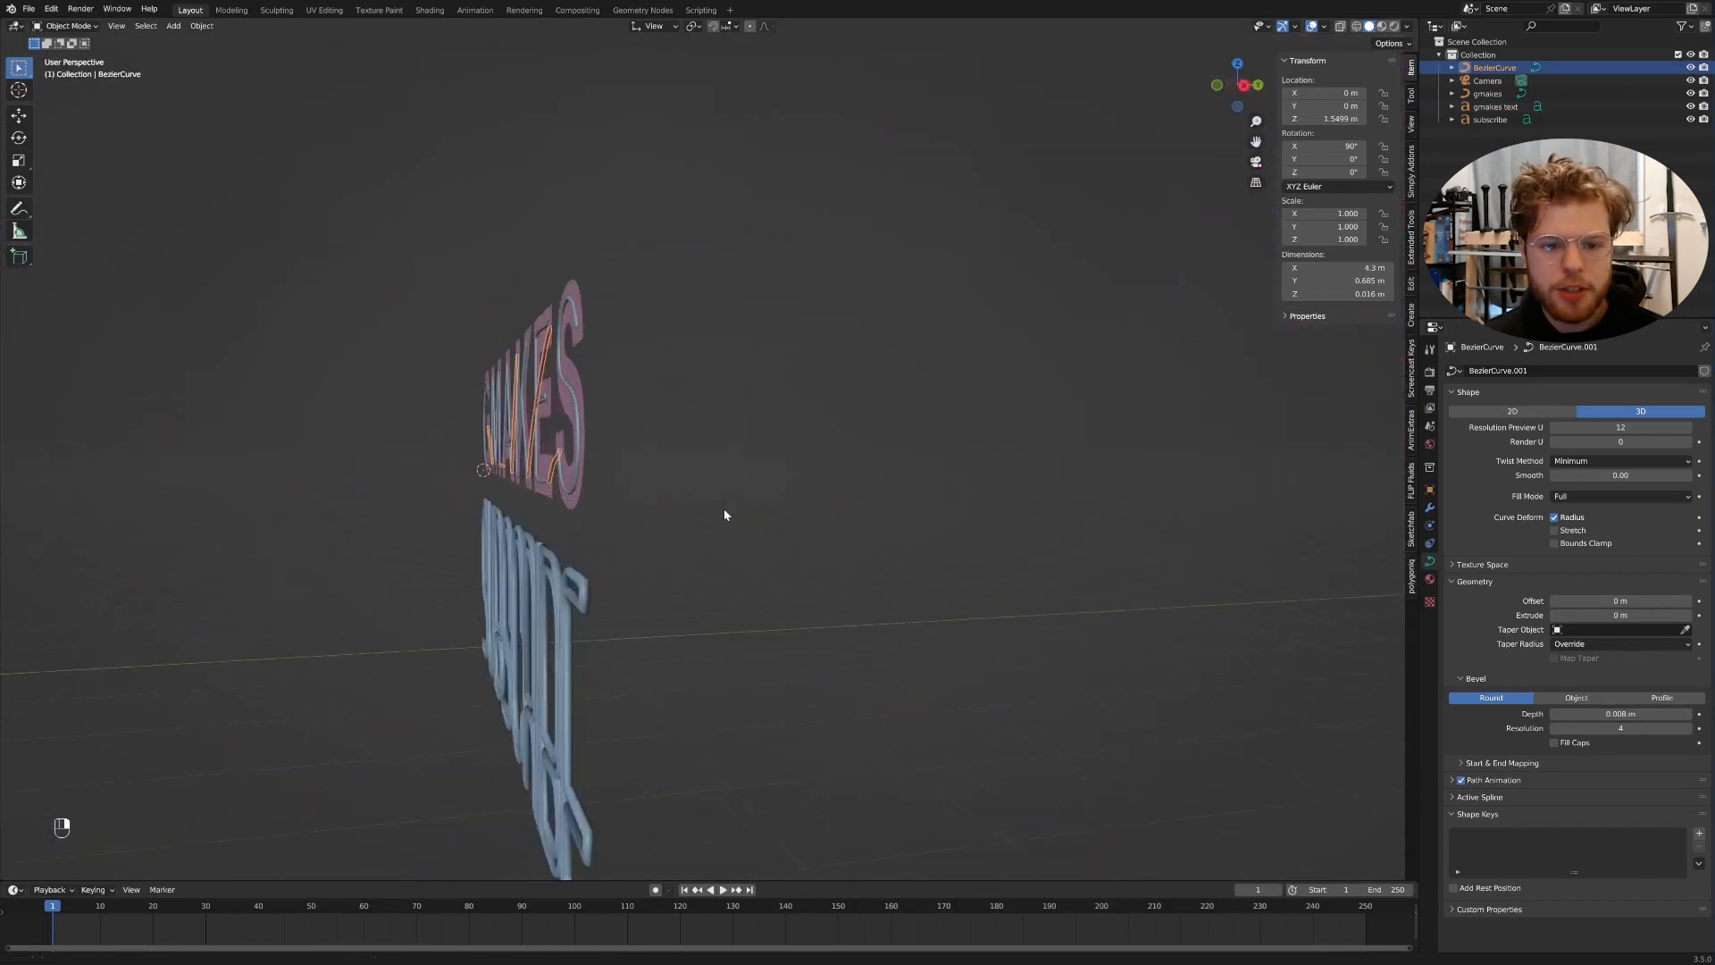
left_click(646, 27)
left_click(647, 66)
- Move the gmakes letter curve along global Y to about -0.013 m, in front of the connecting curve
scroll(861, 433, "up", 5)
right_click_drag(862, 432, 831, 394, "shift")
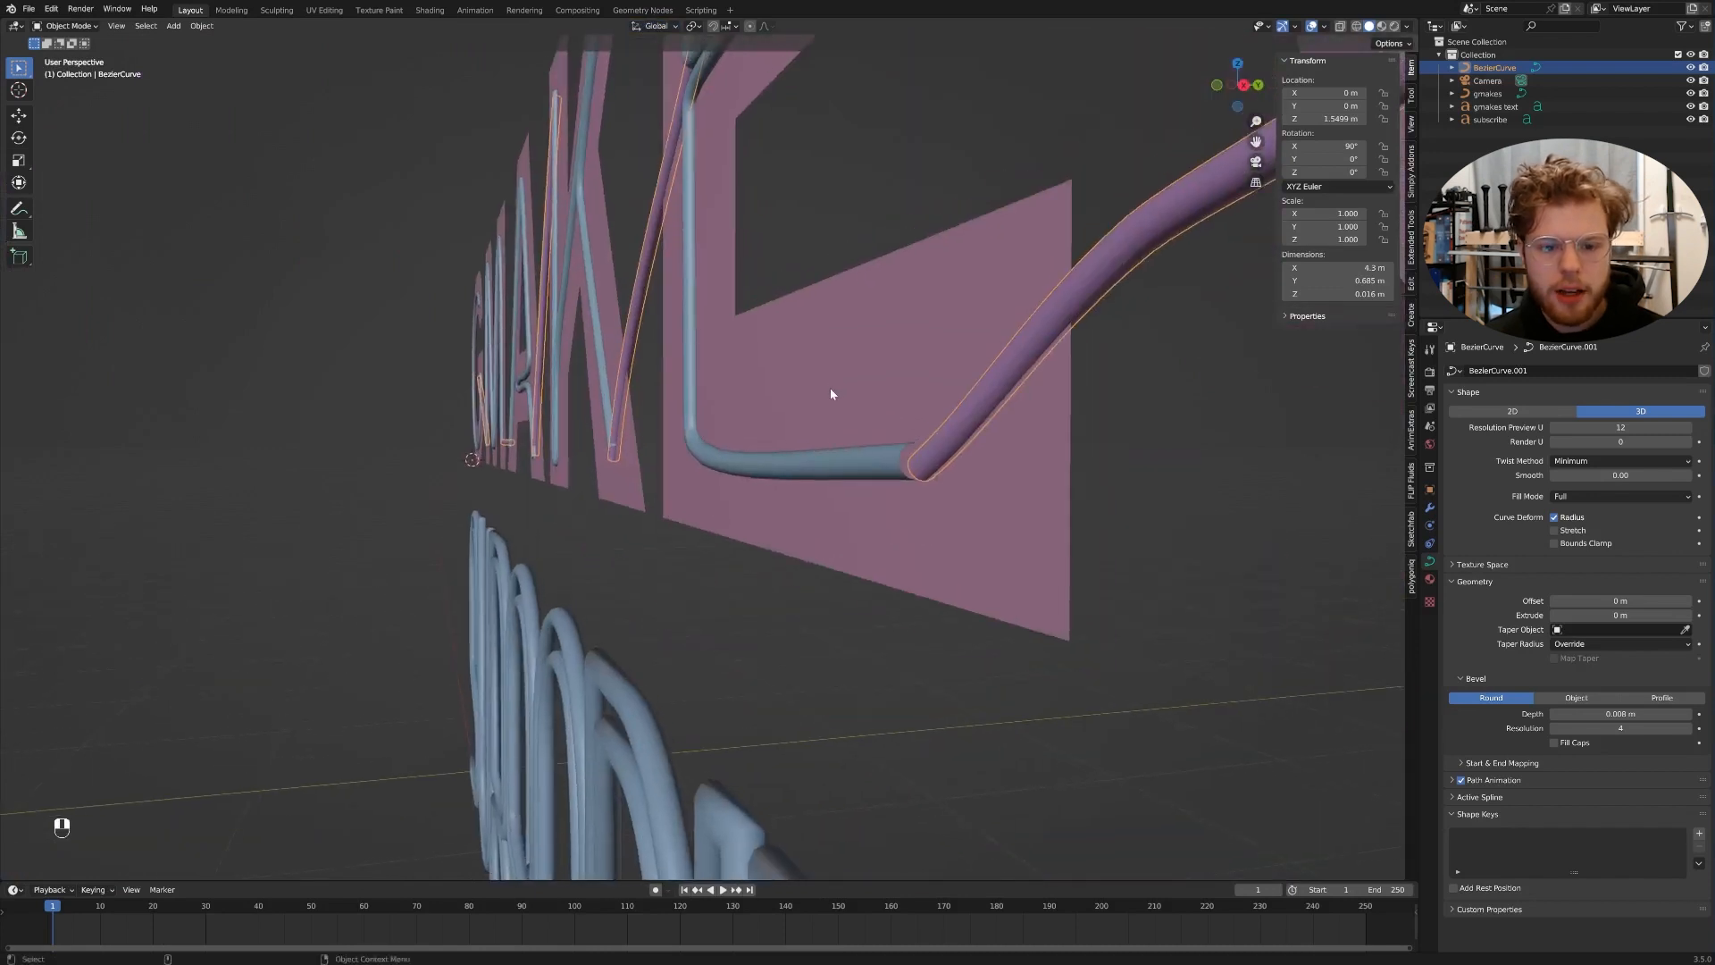
left_click(920, 482)
key("g")
key("y")
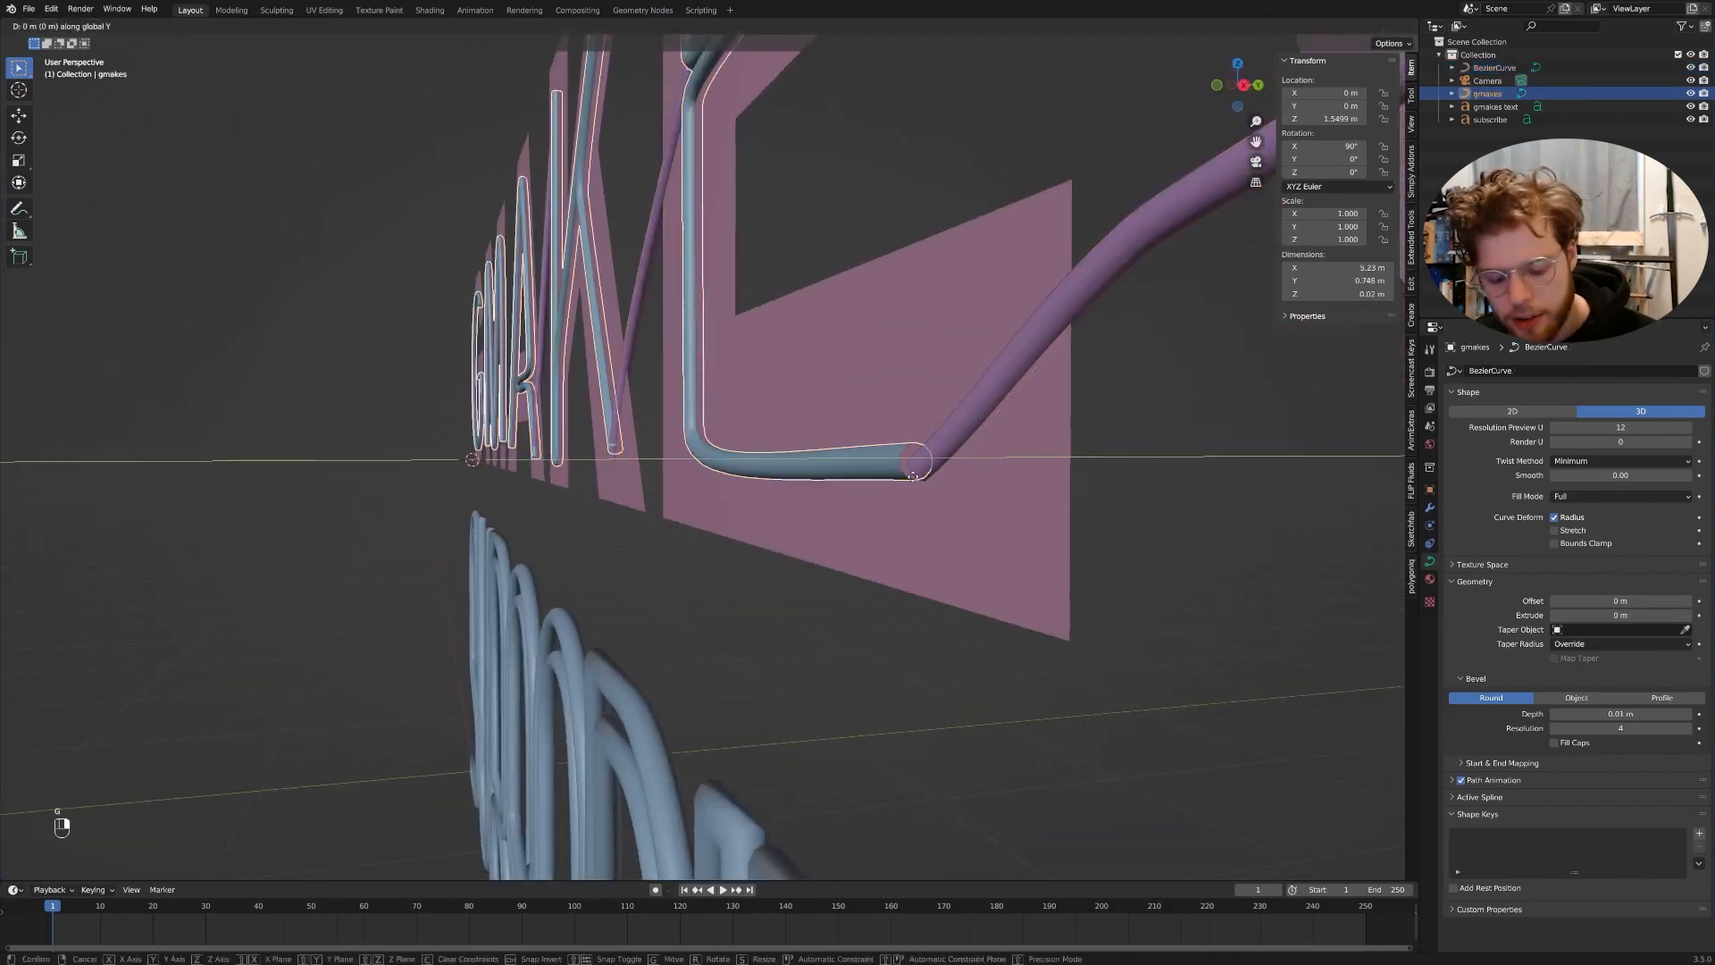
left_click(910, 477)
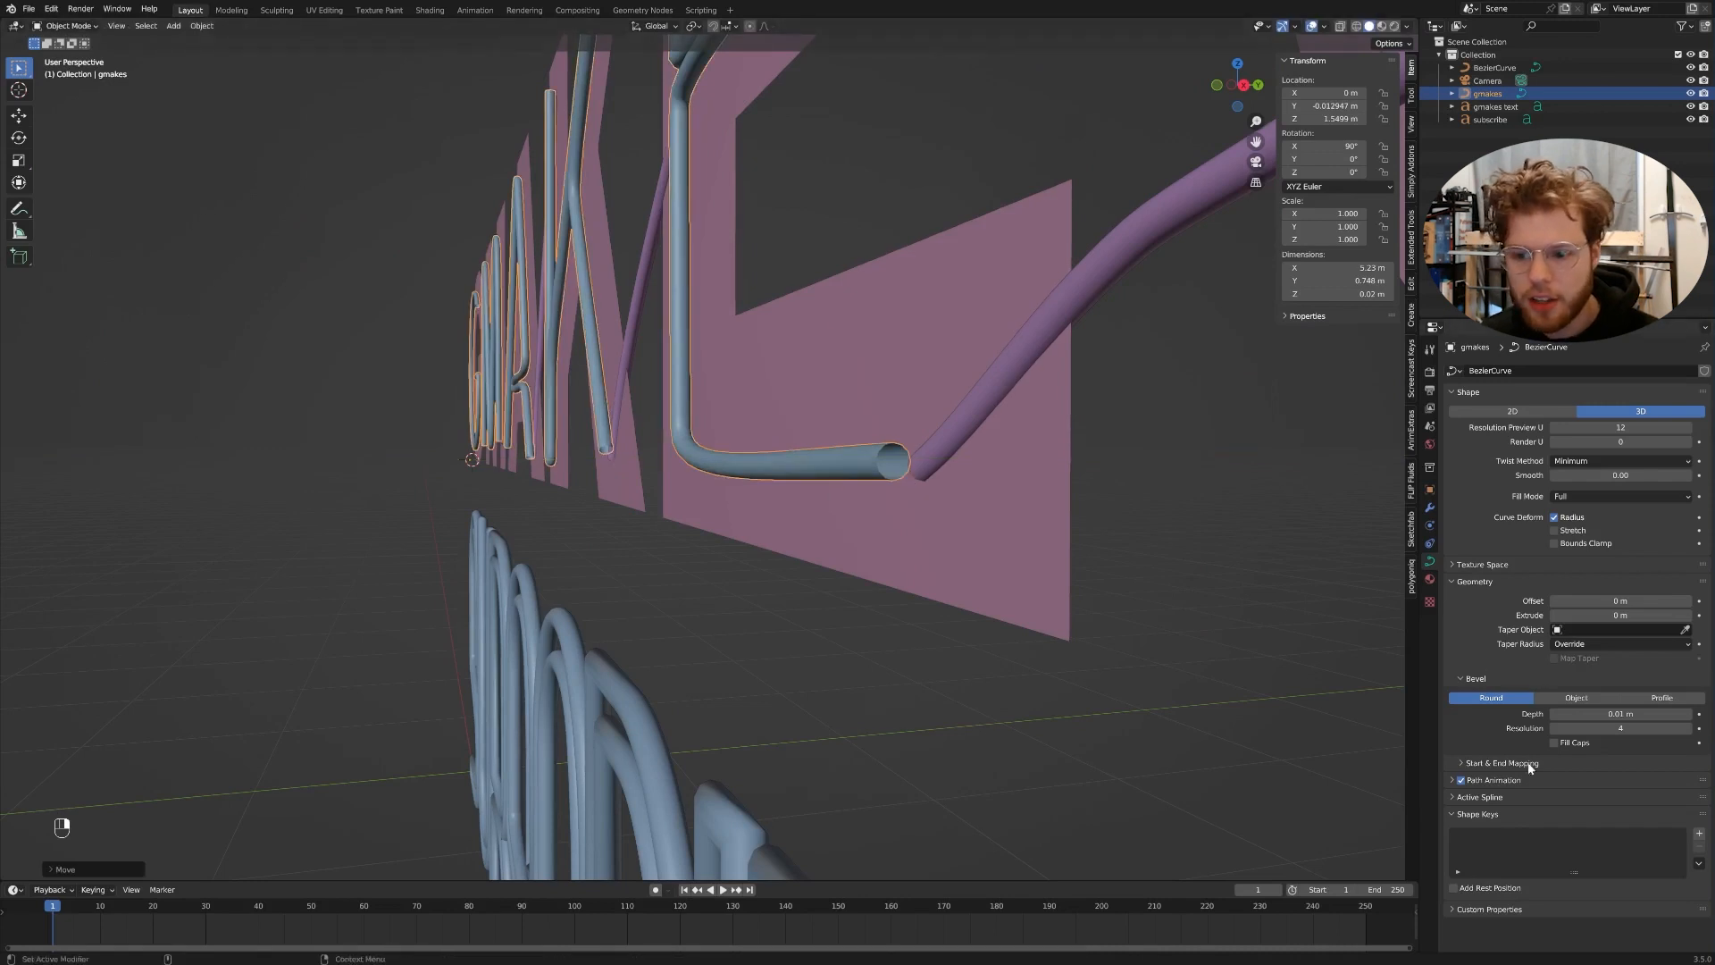
- Enable Fill Caps in the bevel settings of both the gmakes letter curve and the connecting curve
left_click(952, 444)
middle_click_drag(955, 449, 876, 593)
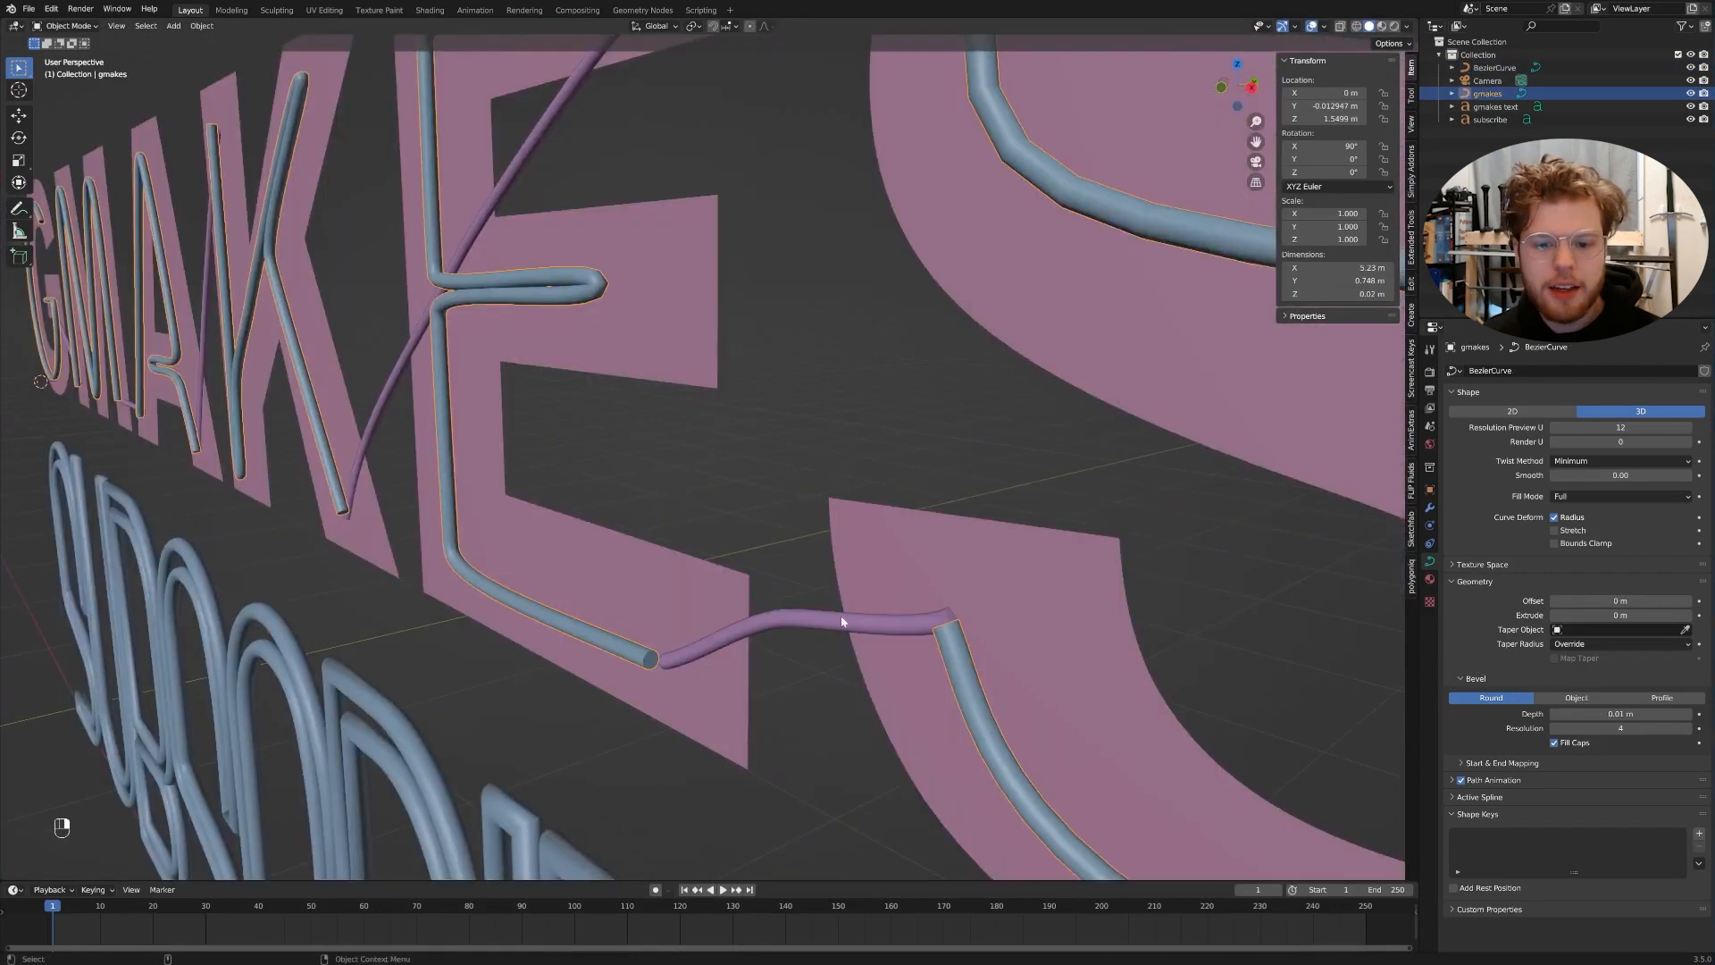
left_click(843, 617)
middle_click_drag(955, 641, 545, 390)
scroll(607, 460, "down", 5)
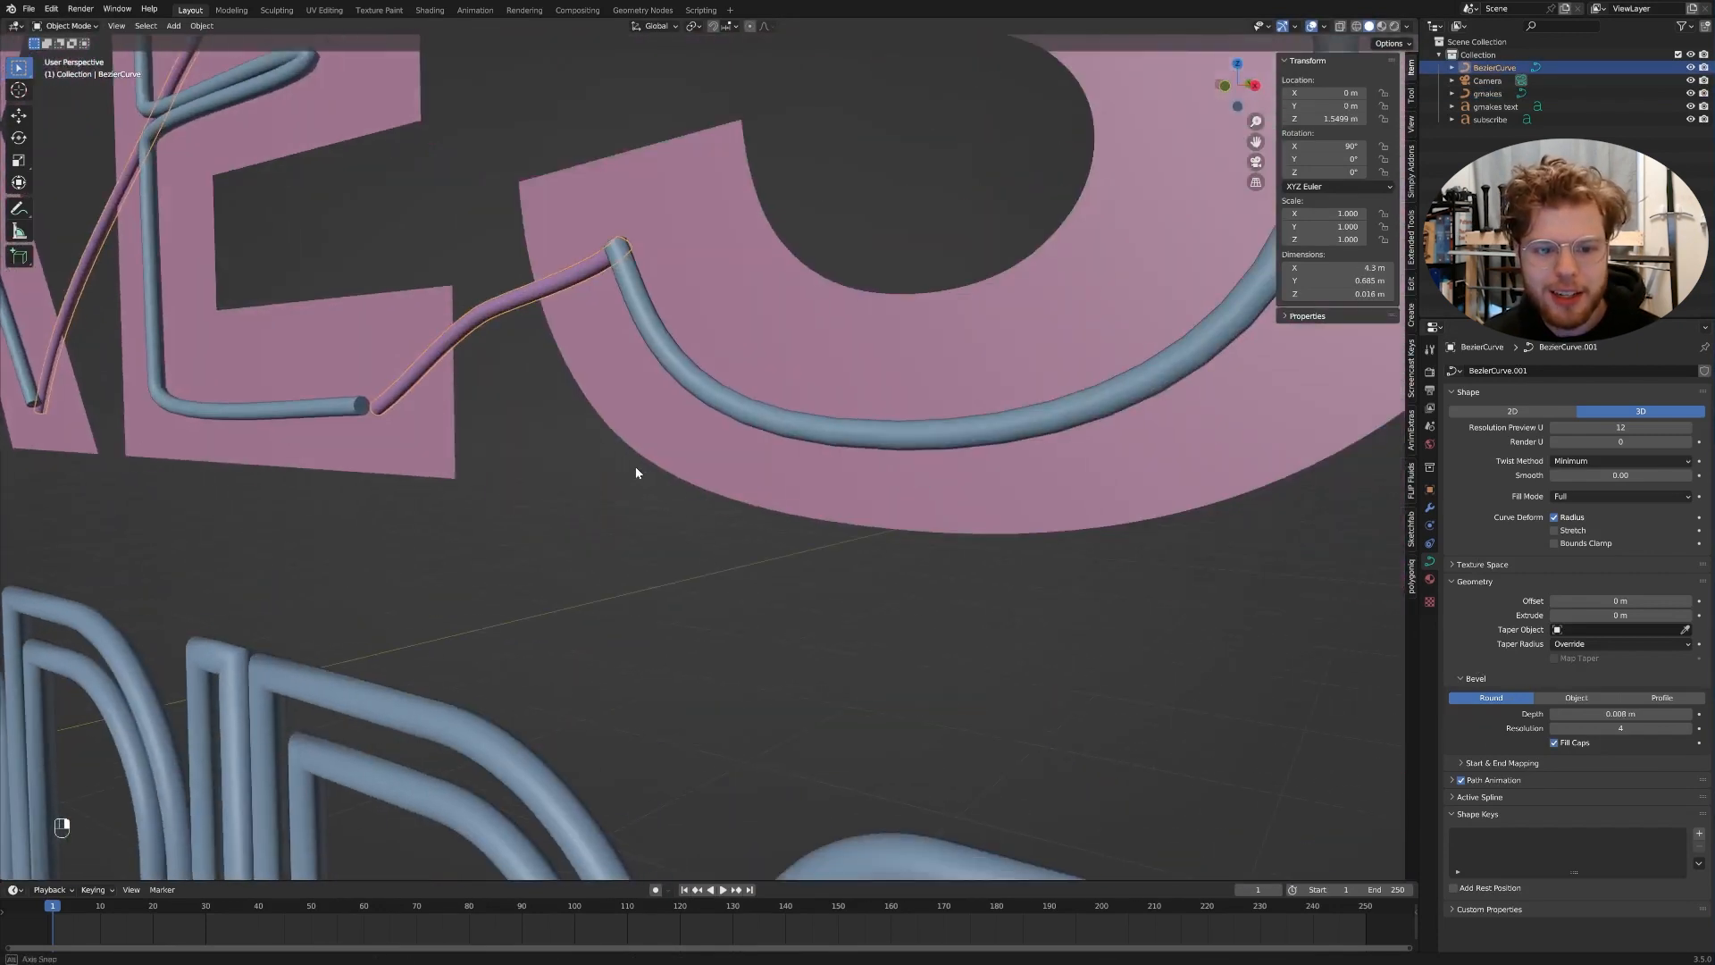
- Enter Edit Mode on the gmakes letter curve at the G and switch from the Draw tool to the Select tool
middle_click_drag(620, 298, 943, 473)
scroll(659, 454, "up", 4)
scroll(657, 448, "down", 3)
scroll(752, 449, "up", 5)
left_click(694, 628)
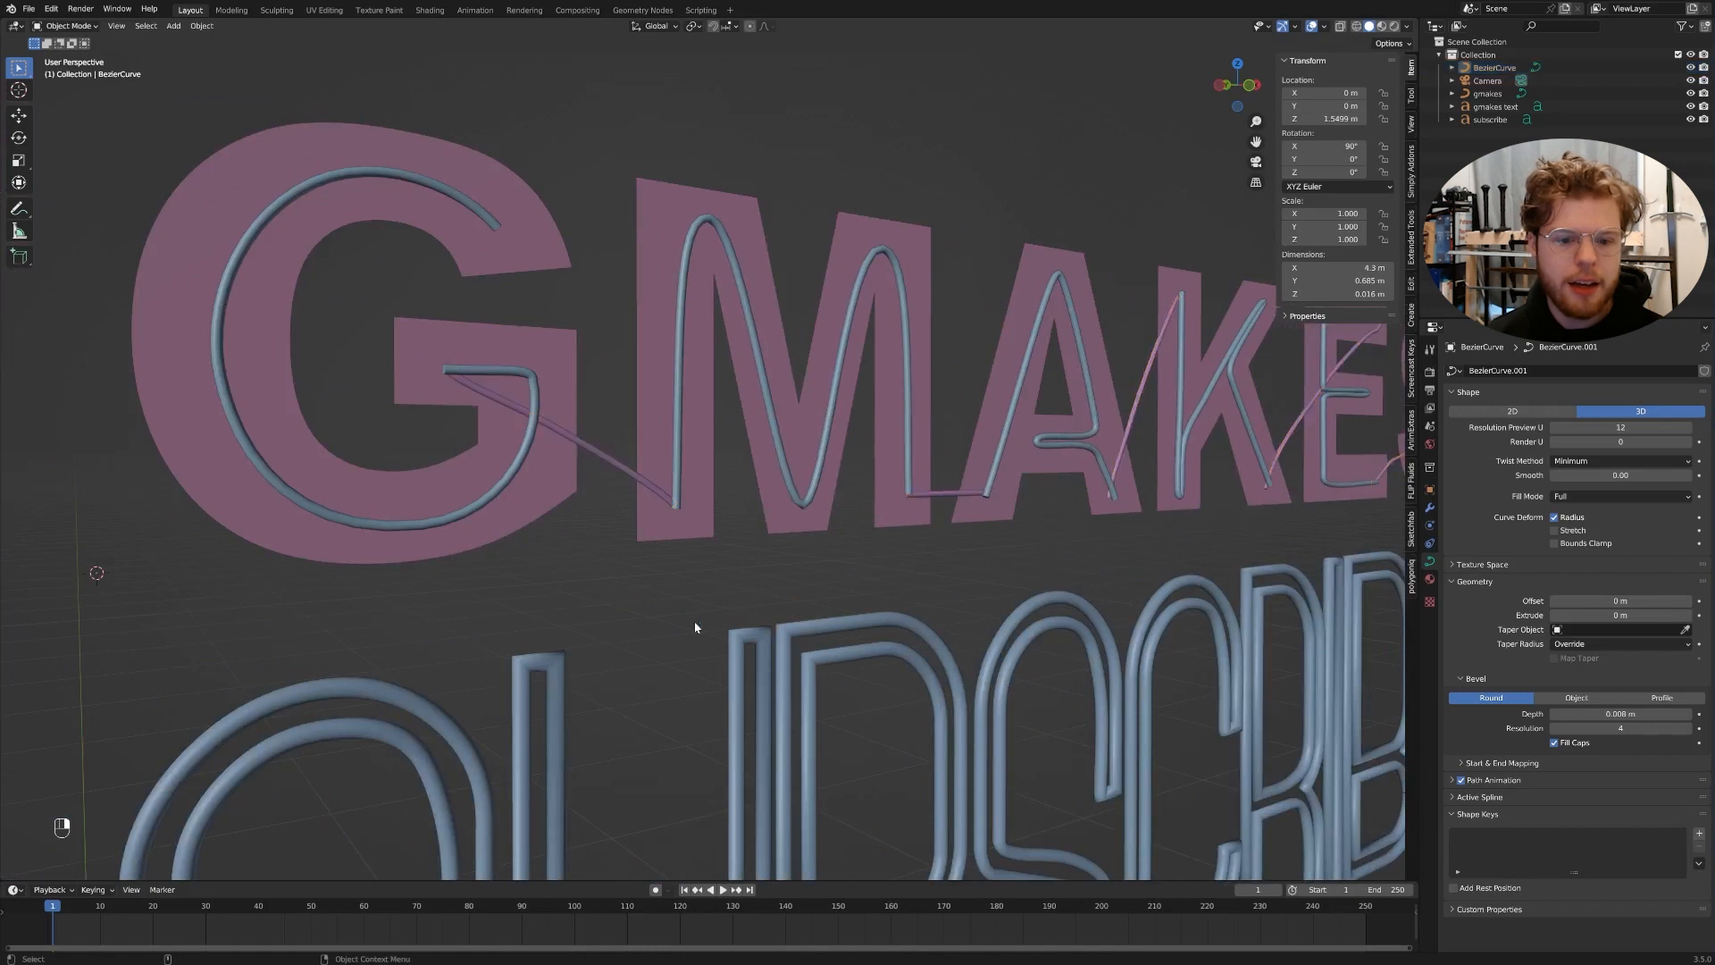
middle_click_drag(668, 480, 926, 502, "shift")
mouse_move(850, 454)
middle_mouse_down()
mouse_move(795, 448)
mouse_move(831, 428)
middle_mouse_up()
left_click(748, 426)
key("Tab")
scroll(904, 385, "up", 2)
scroll(7, 91, "down", 1)
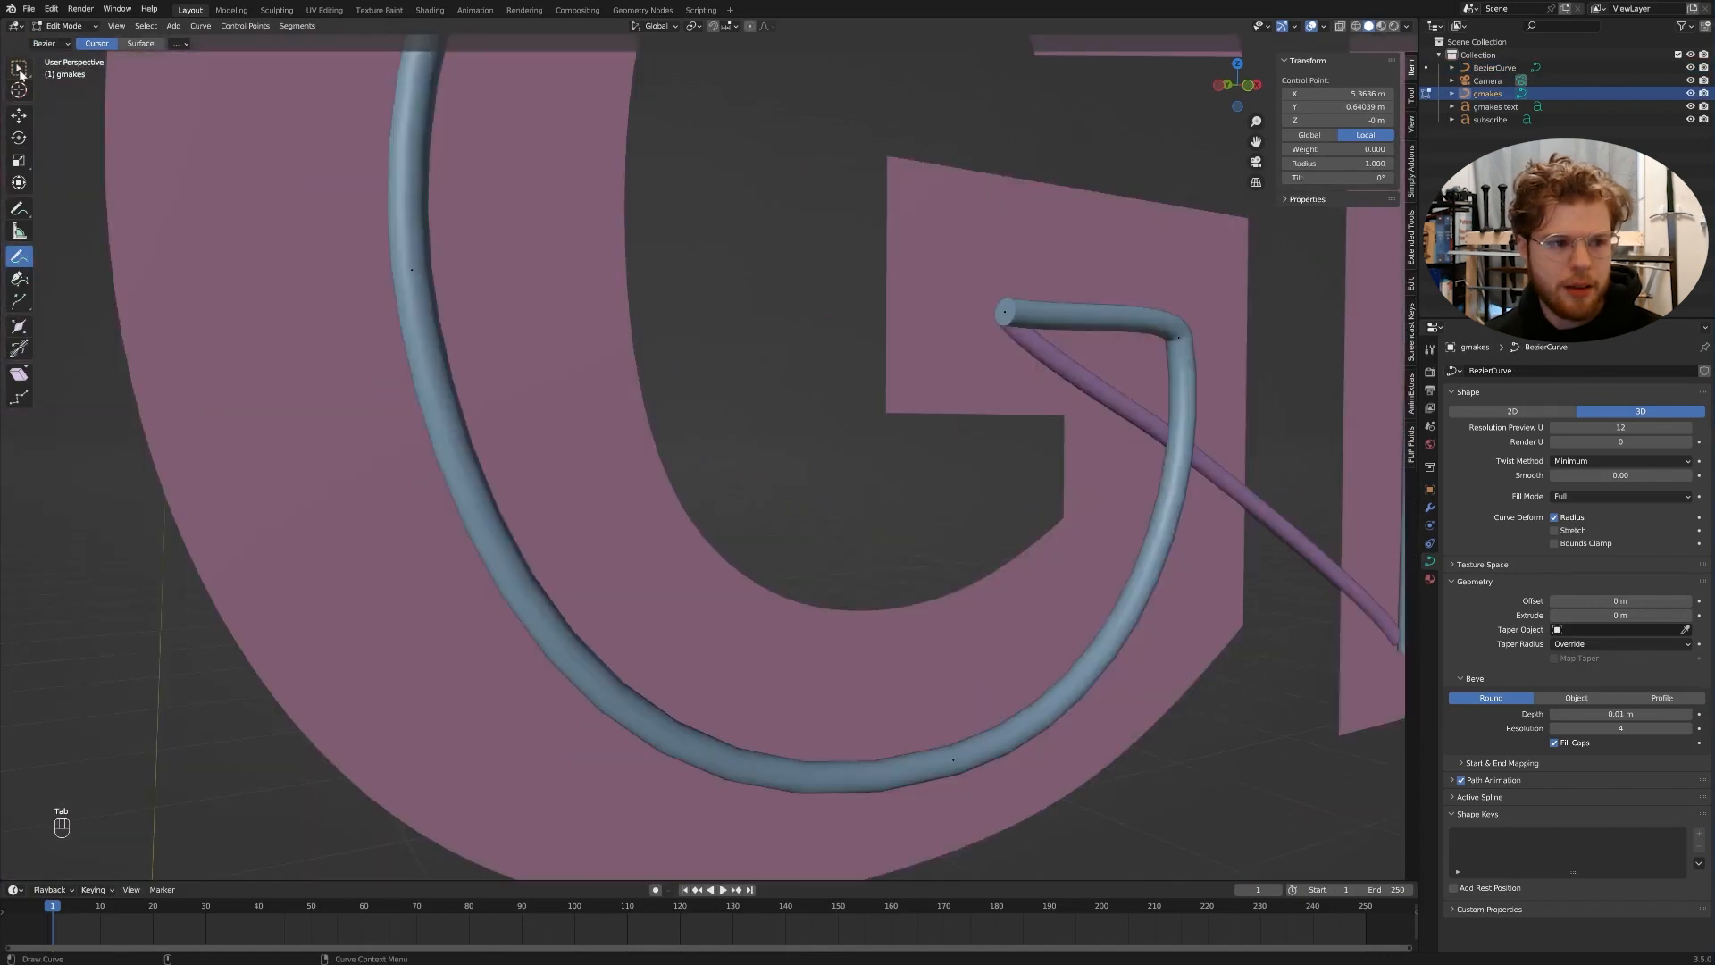
left_click(20, 71)
- Rotate the control point at the G's inner end about global Z so the tube bends backwards, and shorten its handles
middle_click_drag(1076, 338, 855, 469, "shift")
left_click(988, 454)
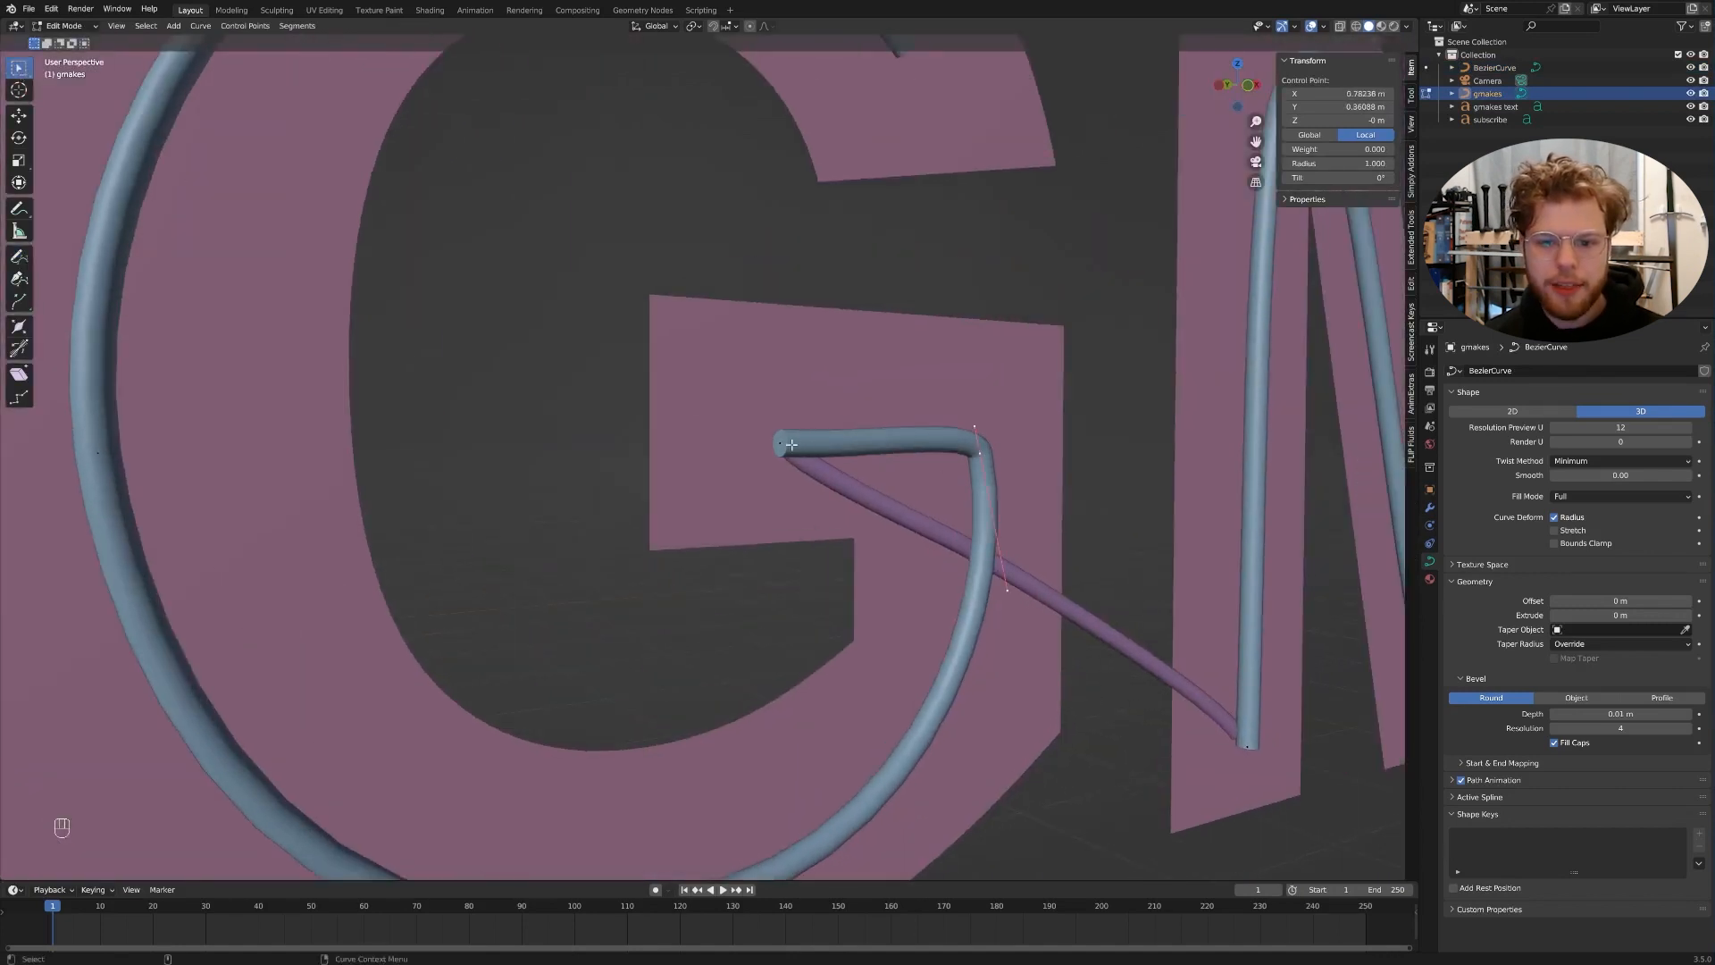
left_click(780, 444)
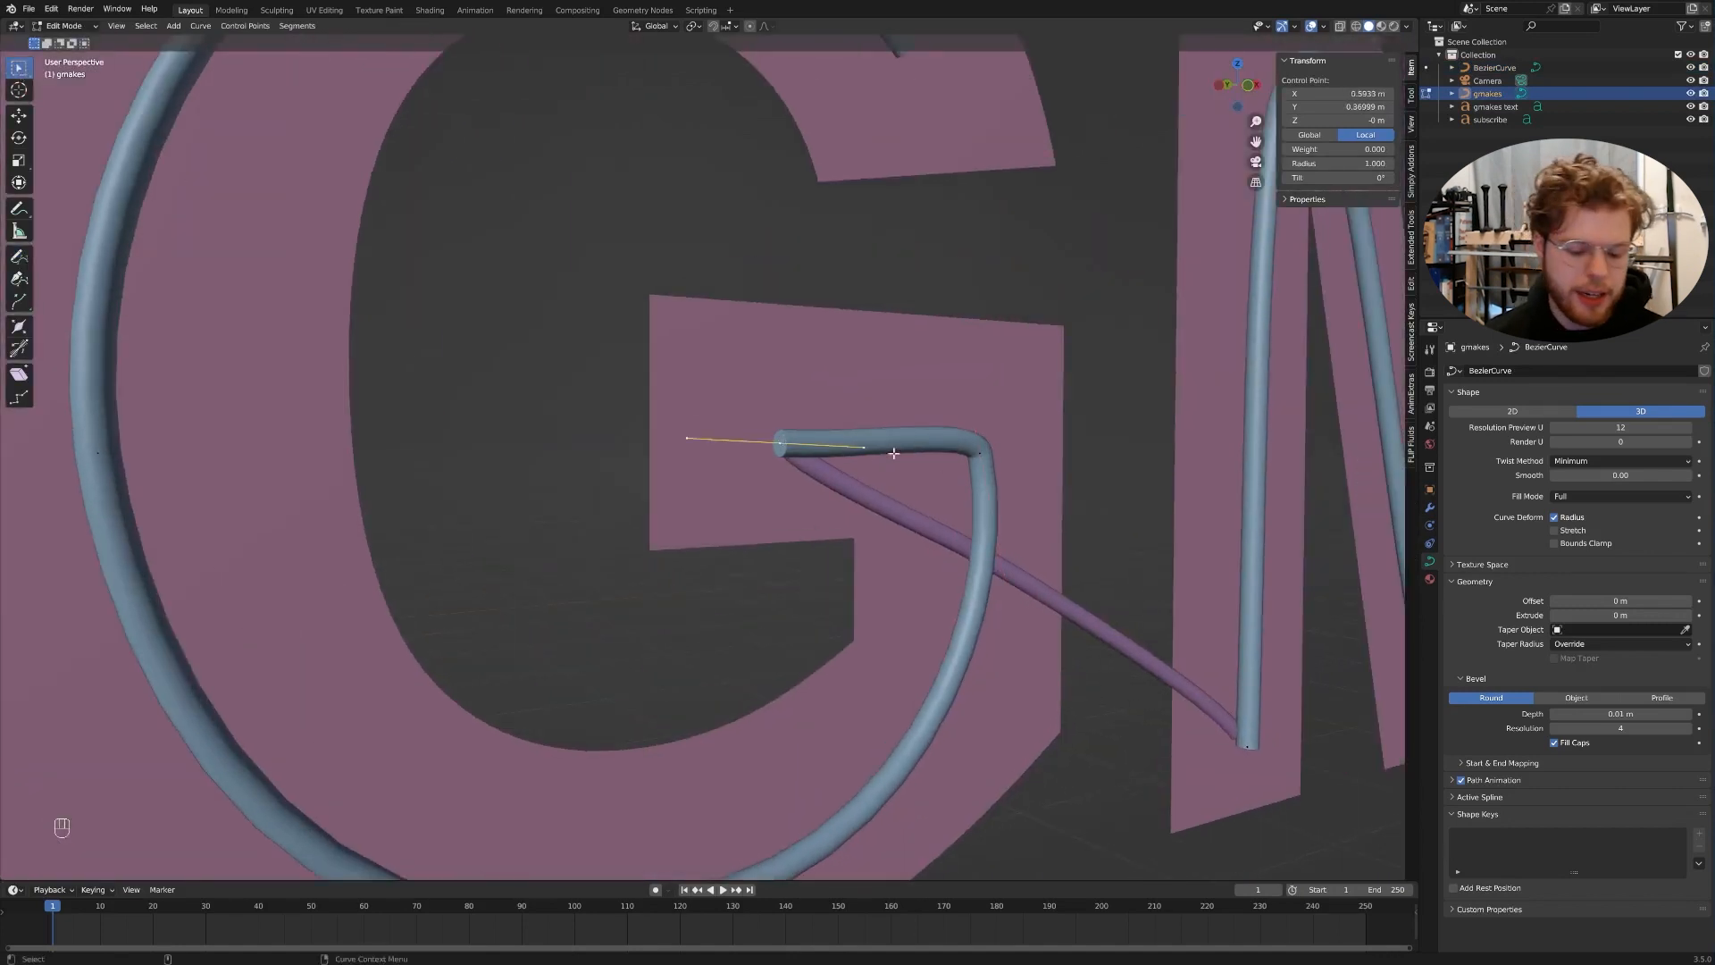
key("r")
key("z")
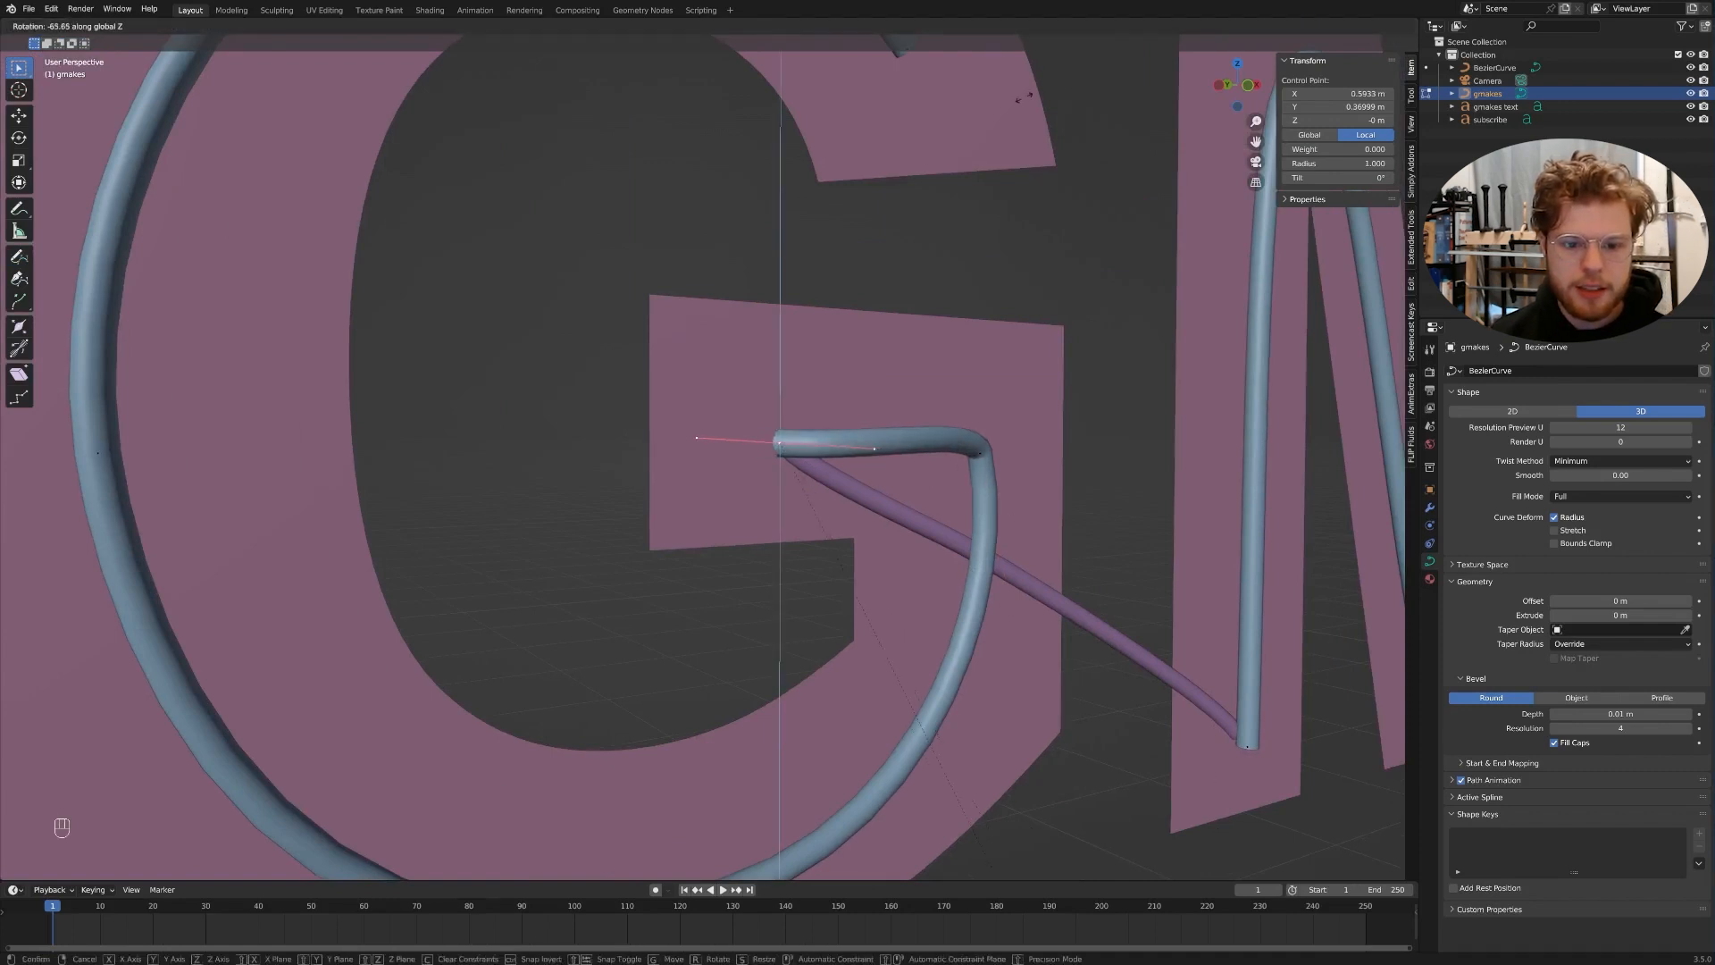
left_click(773, 137)
middle_click_drag(927, 214, 1125, 905)
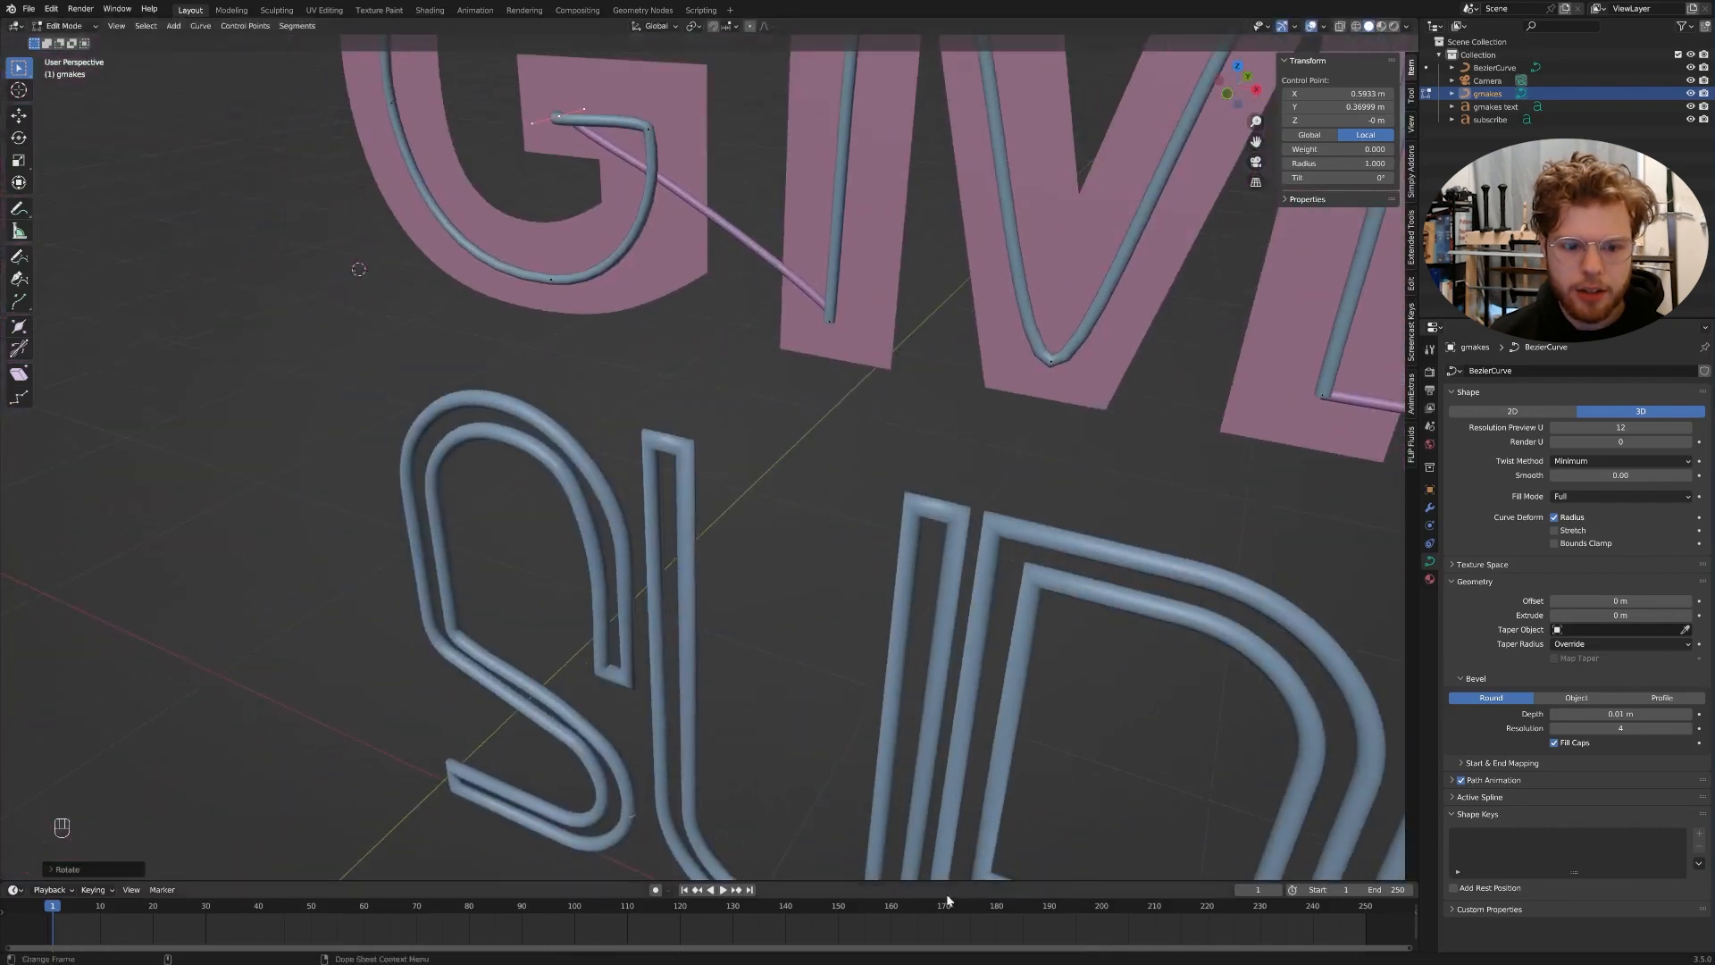
middle_click_drag(920, 810, 647, 230)
scroll(675, 310, "up", 2)
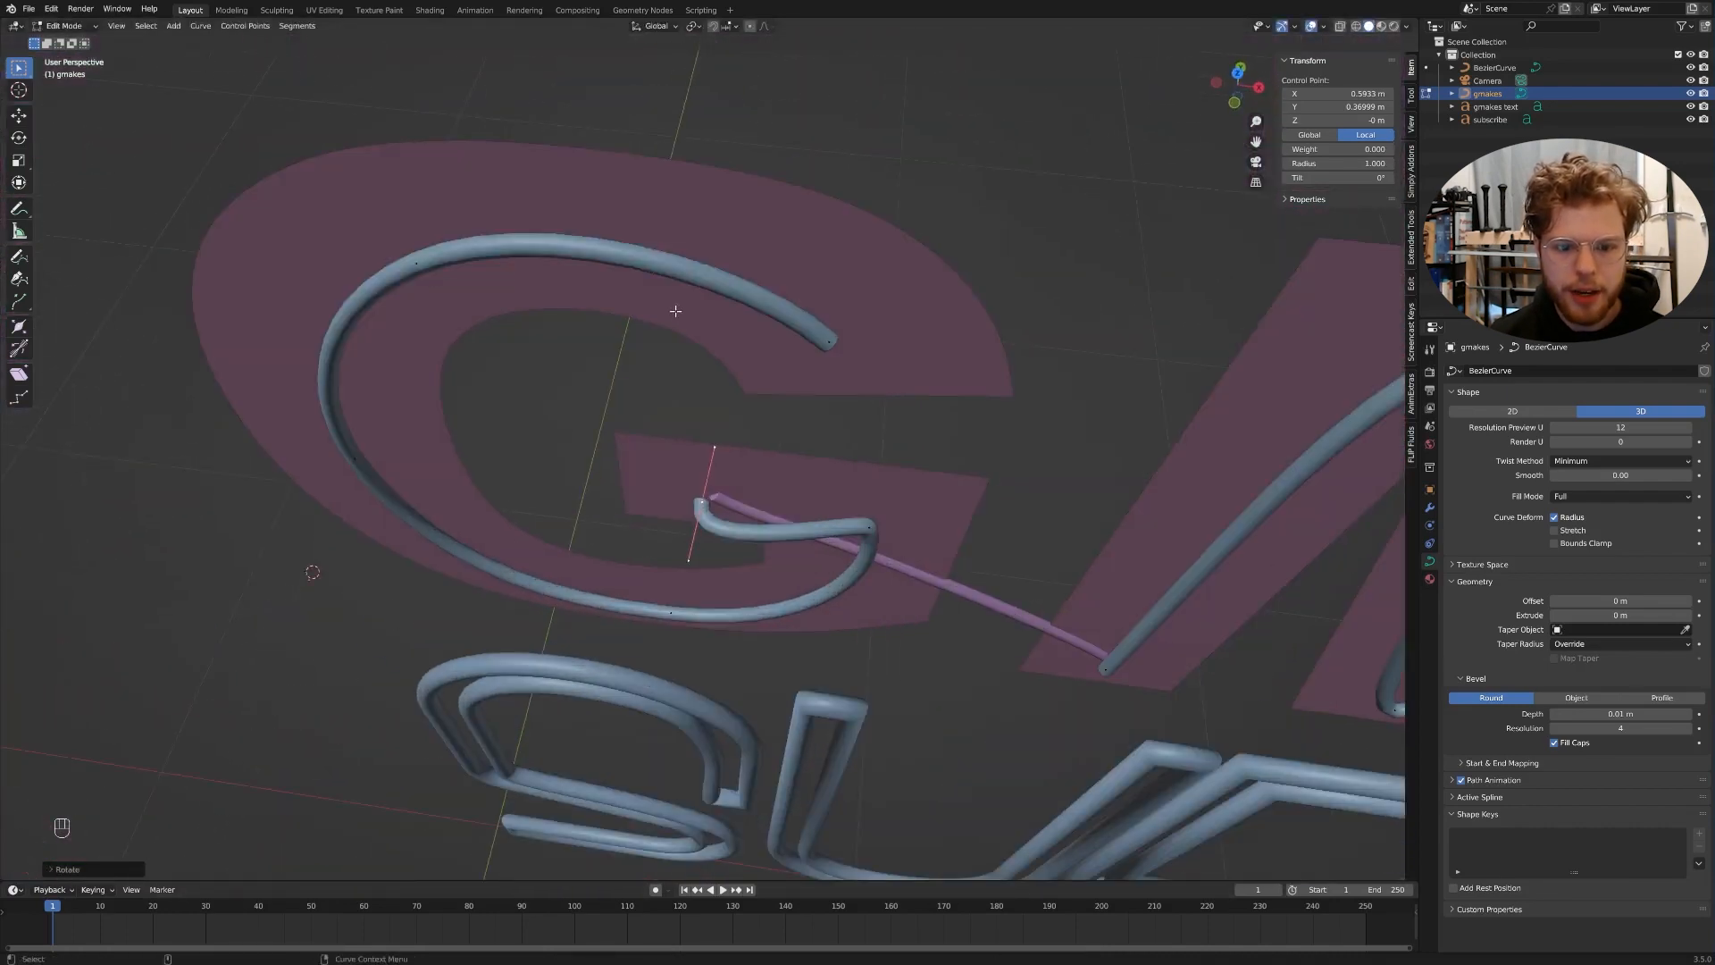
scroll(675, 311, "up", 3)
key("s")
left_click(873, 432)
- Subdivide the segment between the G's inner end and its corner, lengthen the new point's handles, and leave Edit Mode
right_click(871, 478)
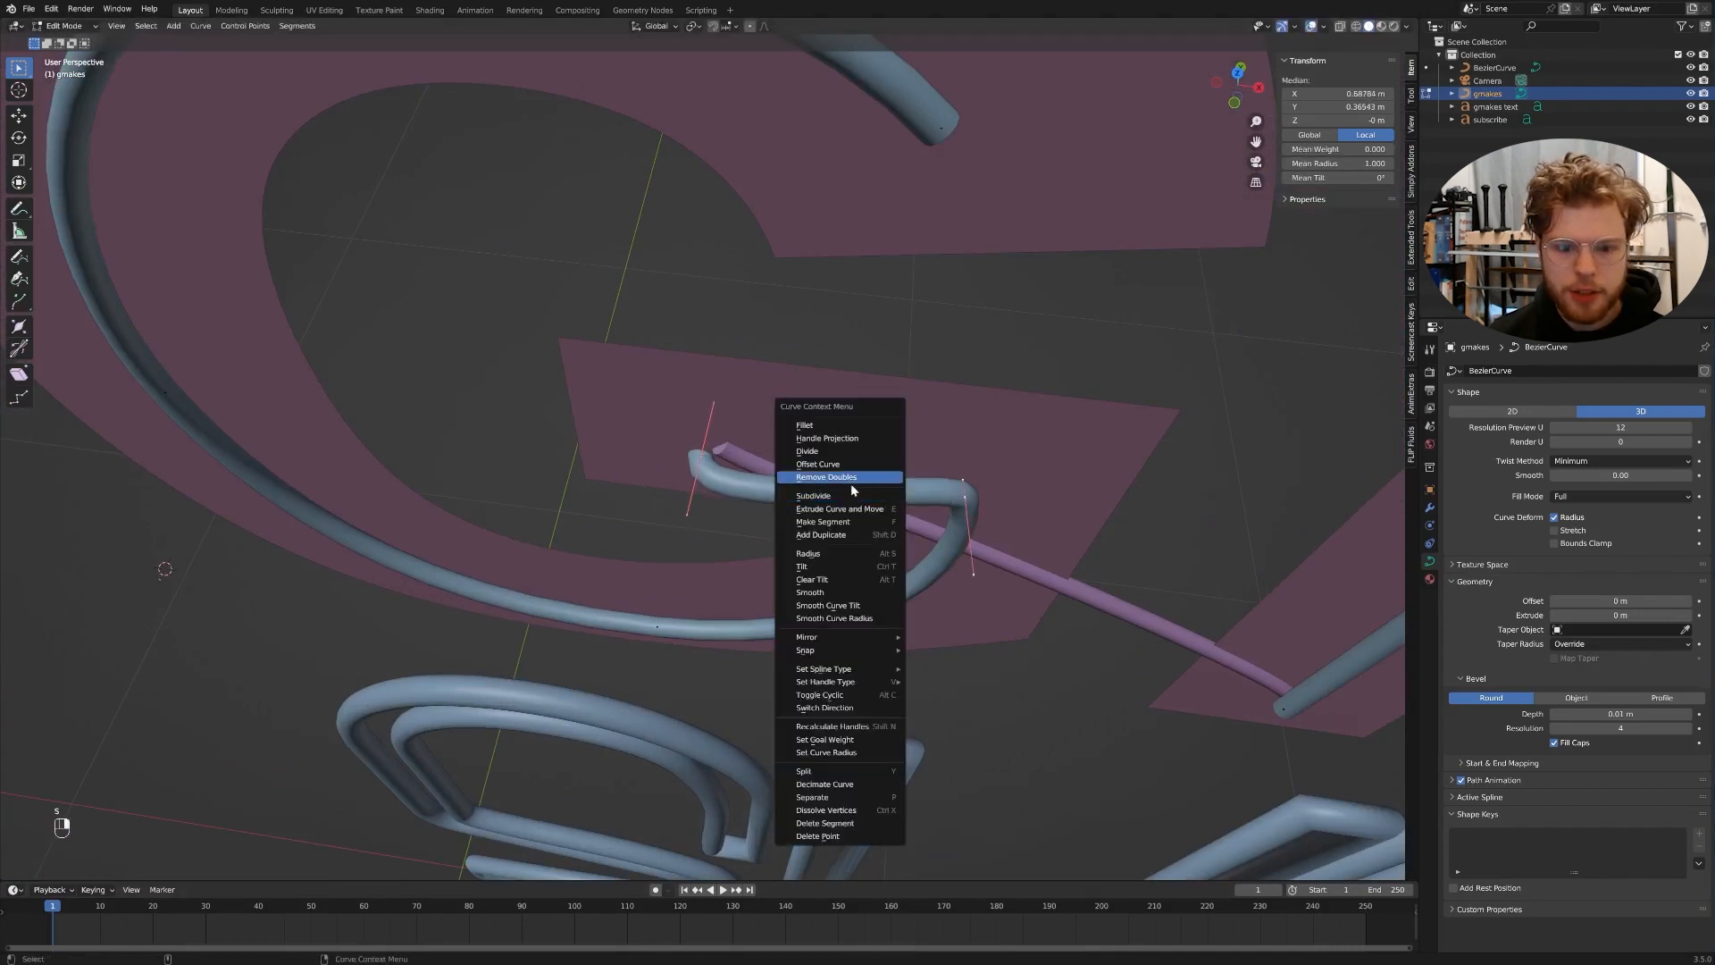
left_click(847, 495)
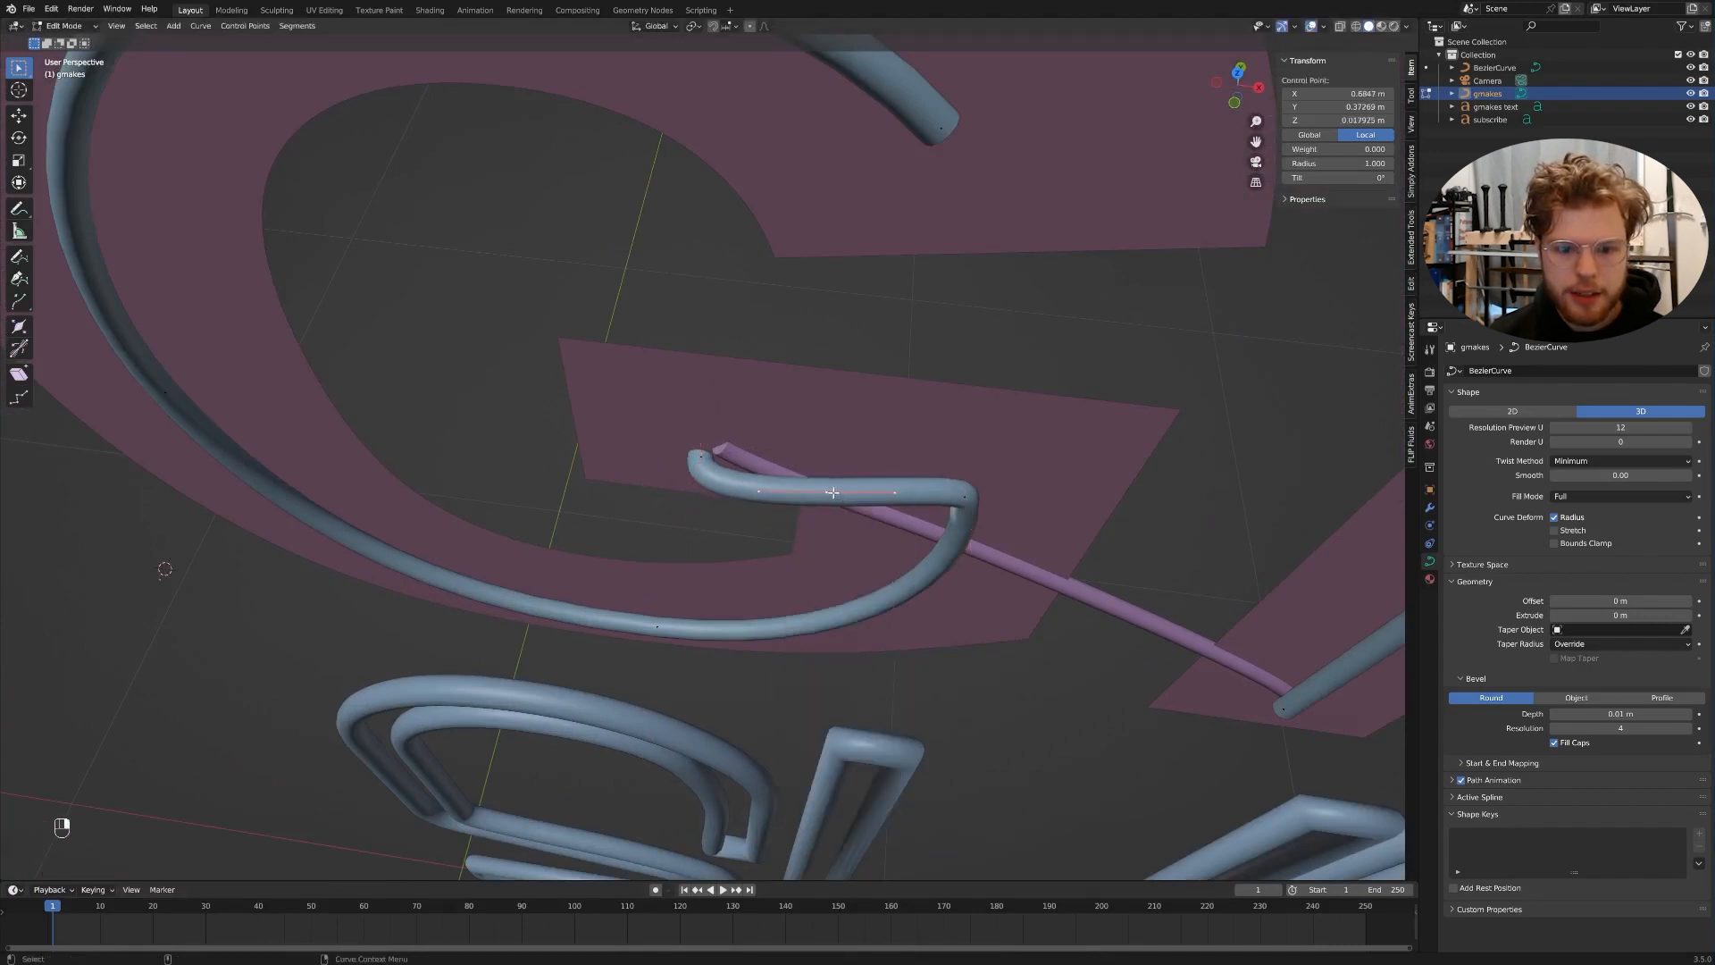
key("s")
left_click(839, 492)
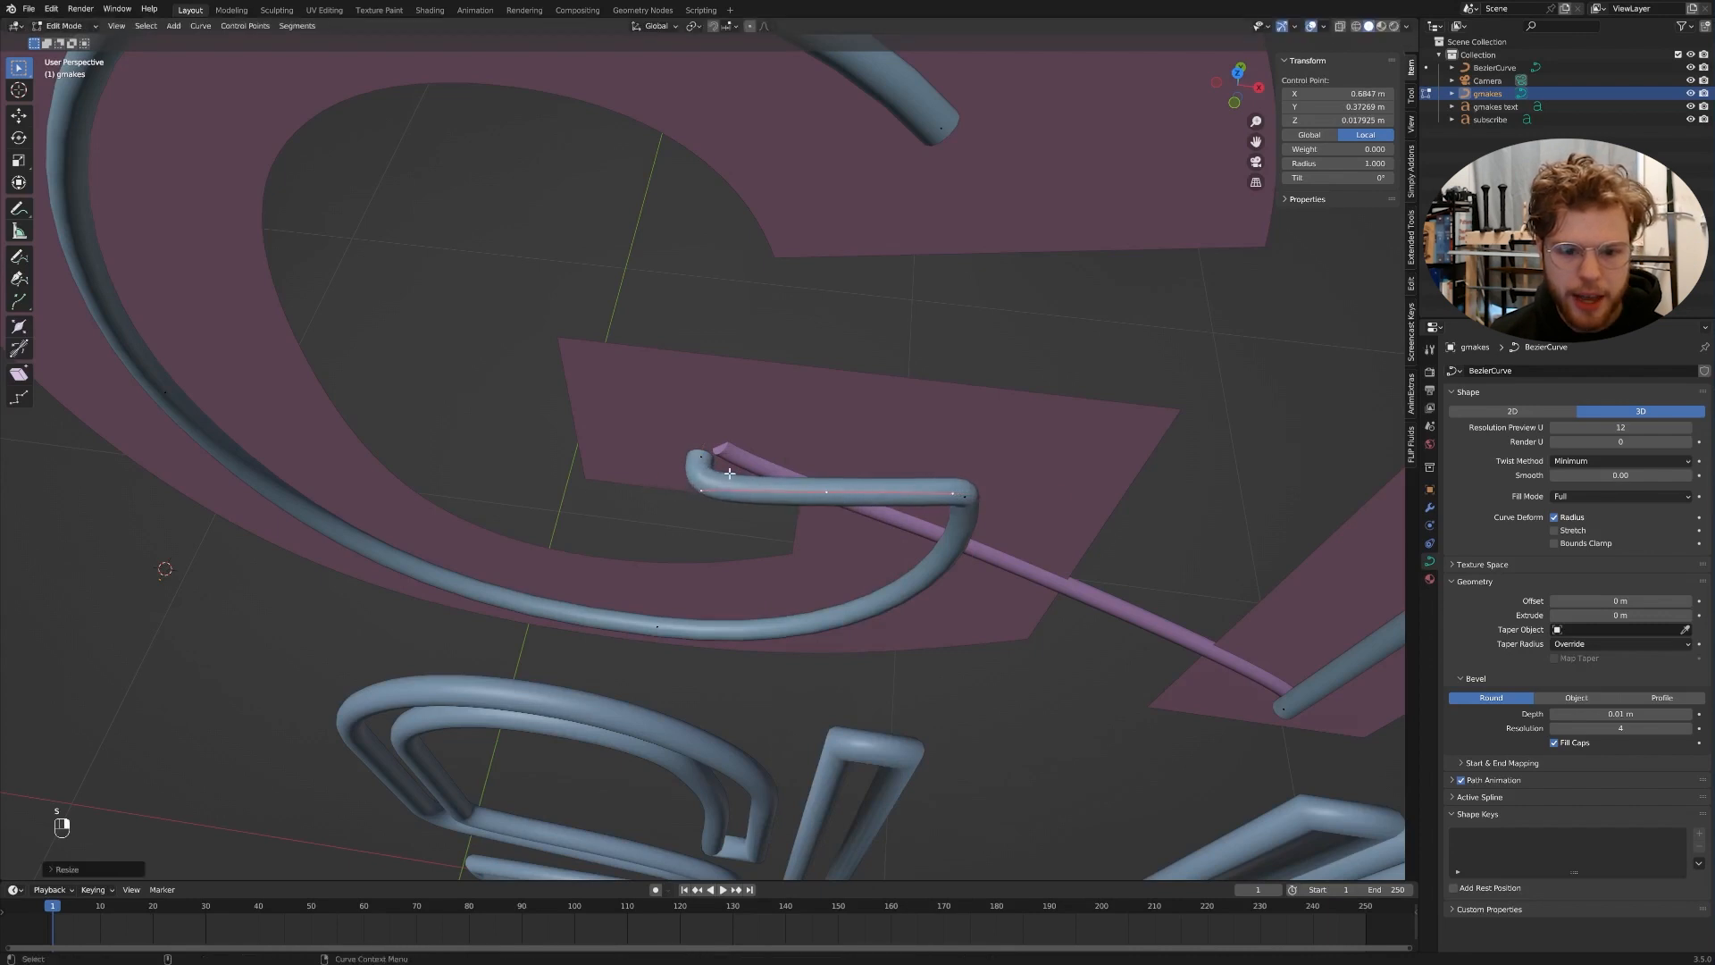
mouse_move(730, 472)
middle_mouse_down()
mouse_move(689, 472)
mouse_move(807, 459)
mouse_move(742, 473)
middle_mouse_up()
key("Tab")
- Select the connecting curve and shift it slightly along global Y
left_click(726, 540)
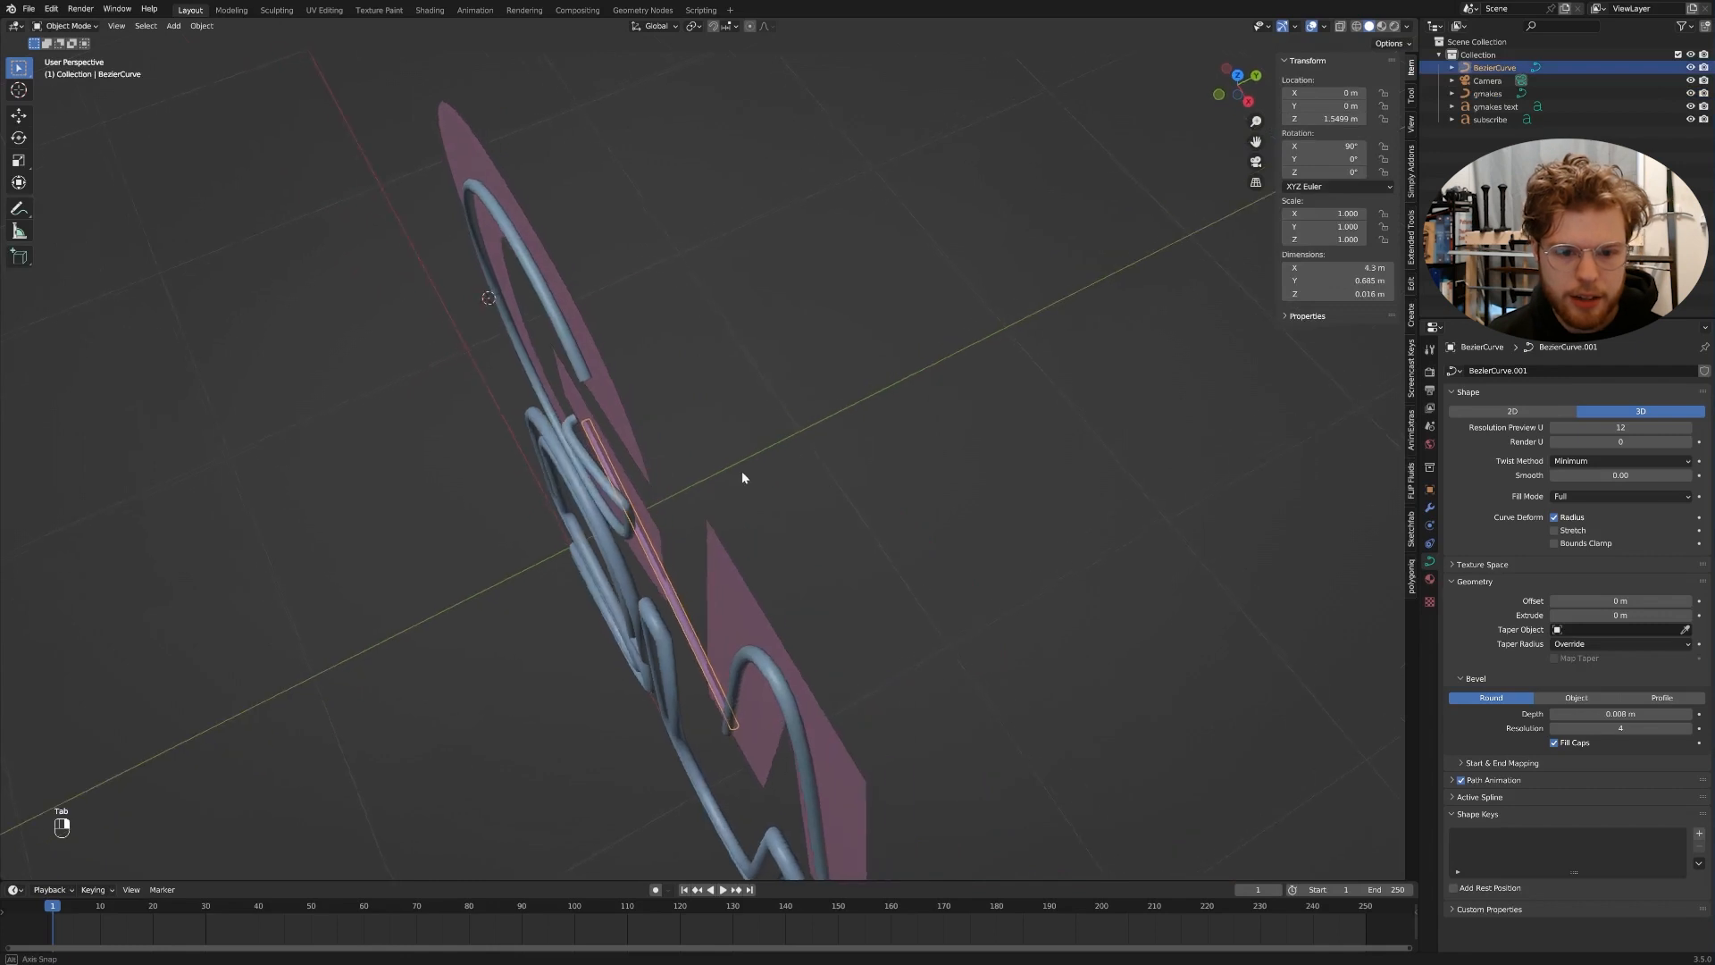
key("g")
key("y")
left_click(735, 472)
- Move the gmakes letter curve along global Y to about -0.026 m
middle_click_drag(734, 472, 665, 467)
left_click(627, 393)
key("g")
key("y")
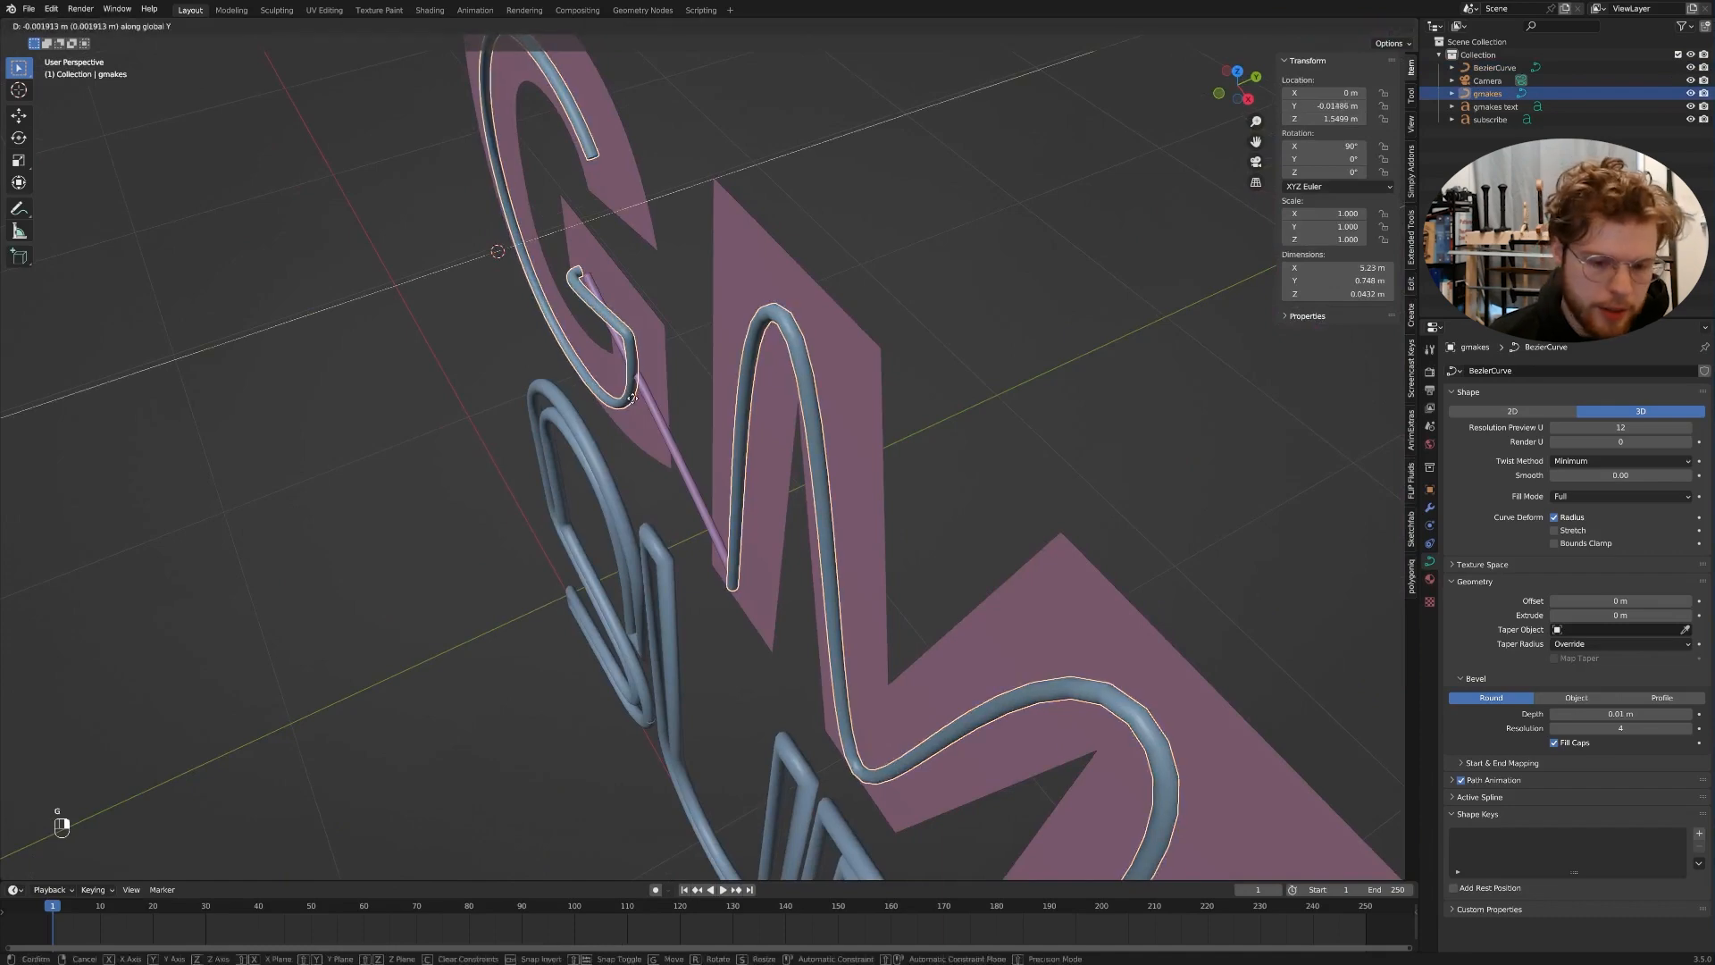
middle_click_drag(657, 423, 684, 450)
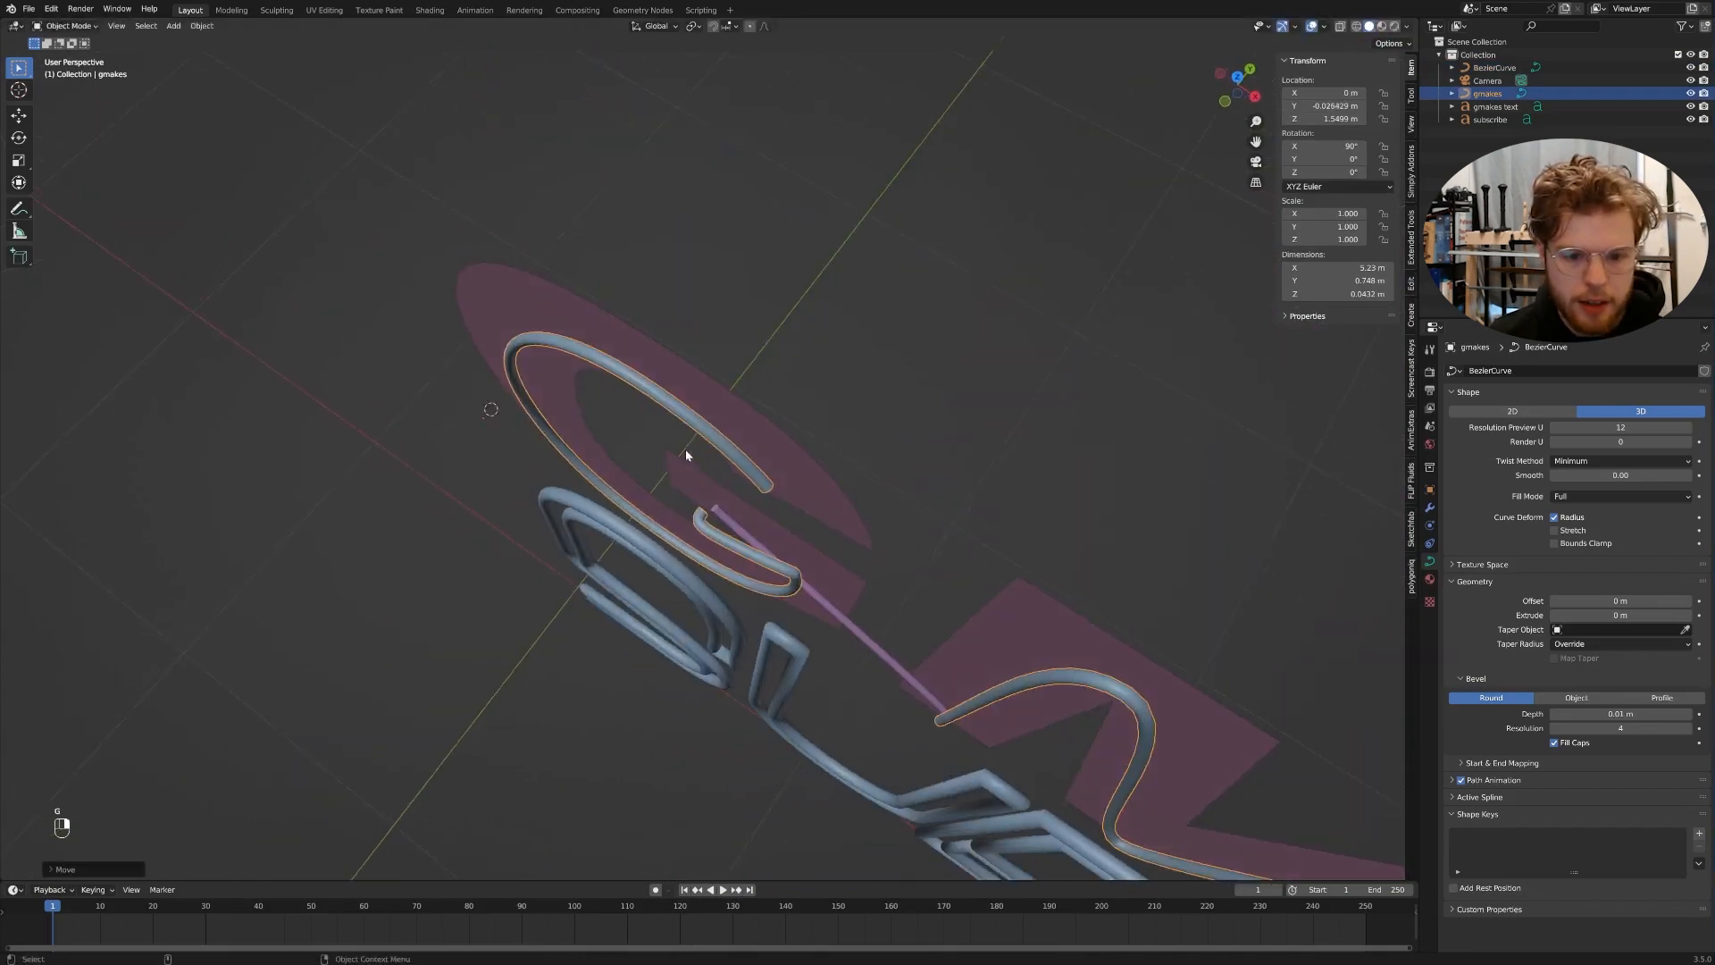
- Examine how the connecting curves meet the letter tubes from G through S at an angled view
scroll(684, 450, "up", 4)
middle_click_drag(708, 592, 875, 568)
scroll(875, 568, "down", 6)
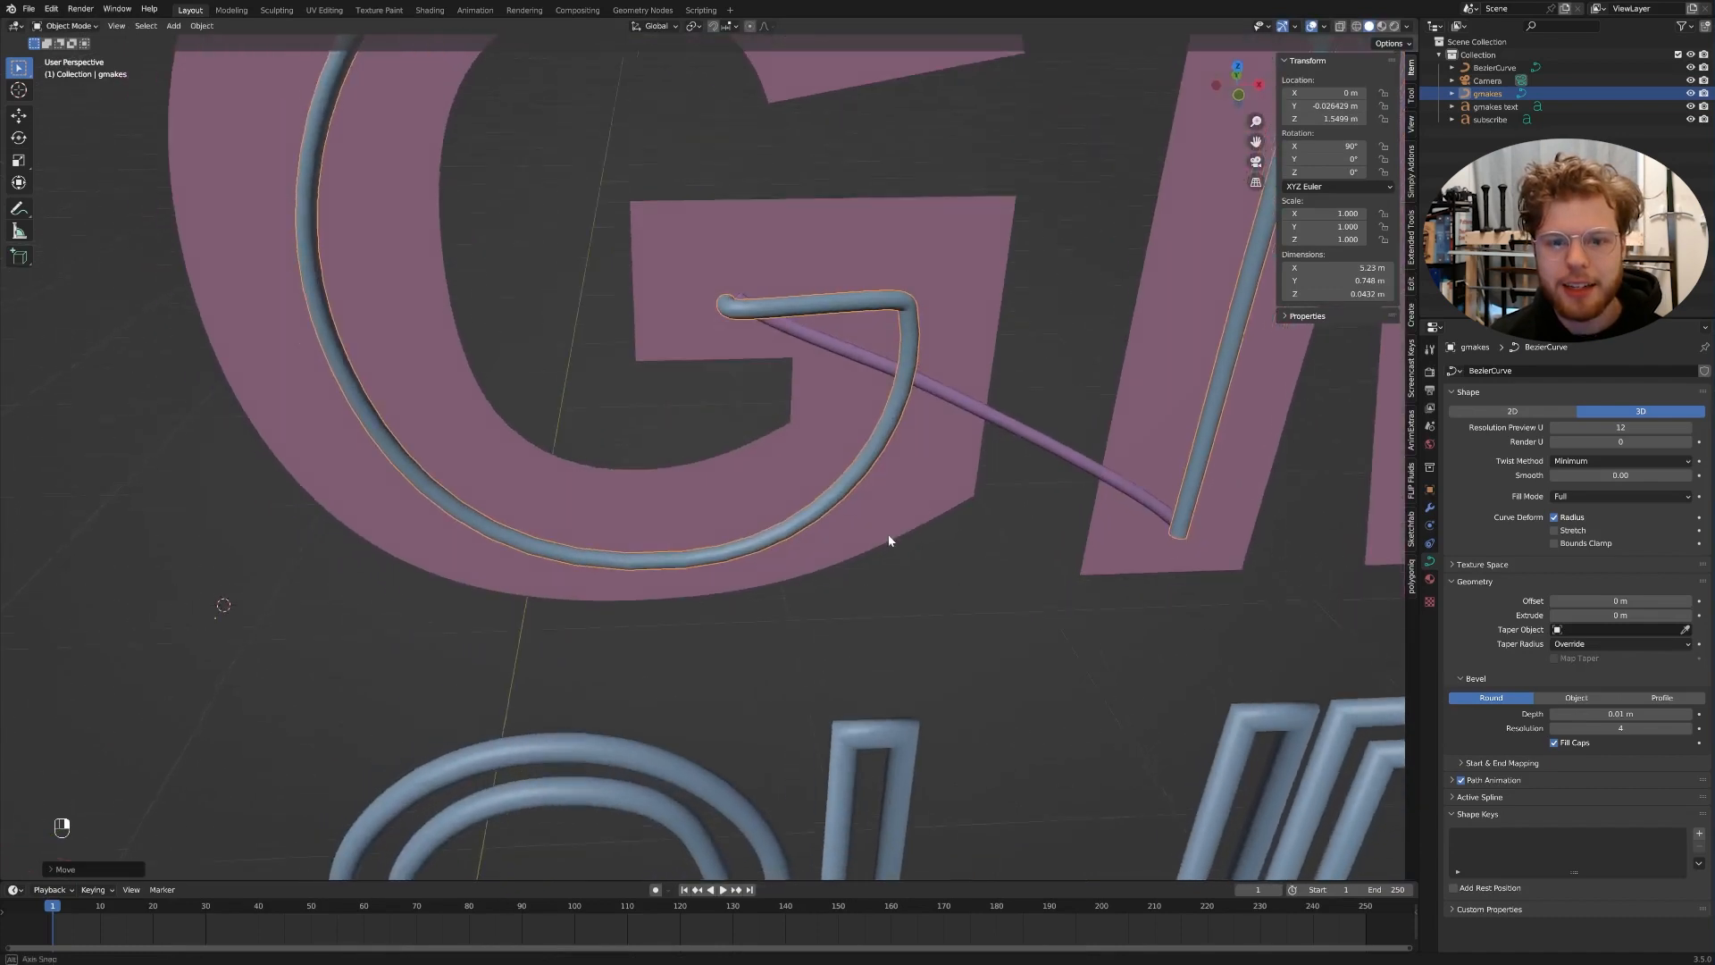
middle_click_drag(830, 491, 800, 493, "shift")
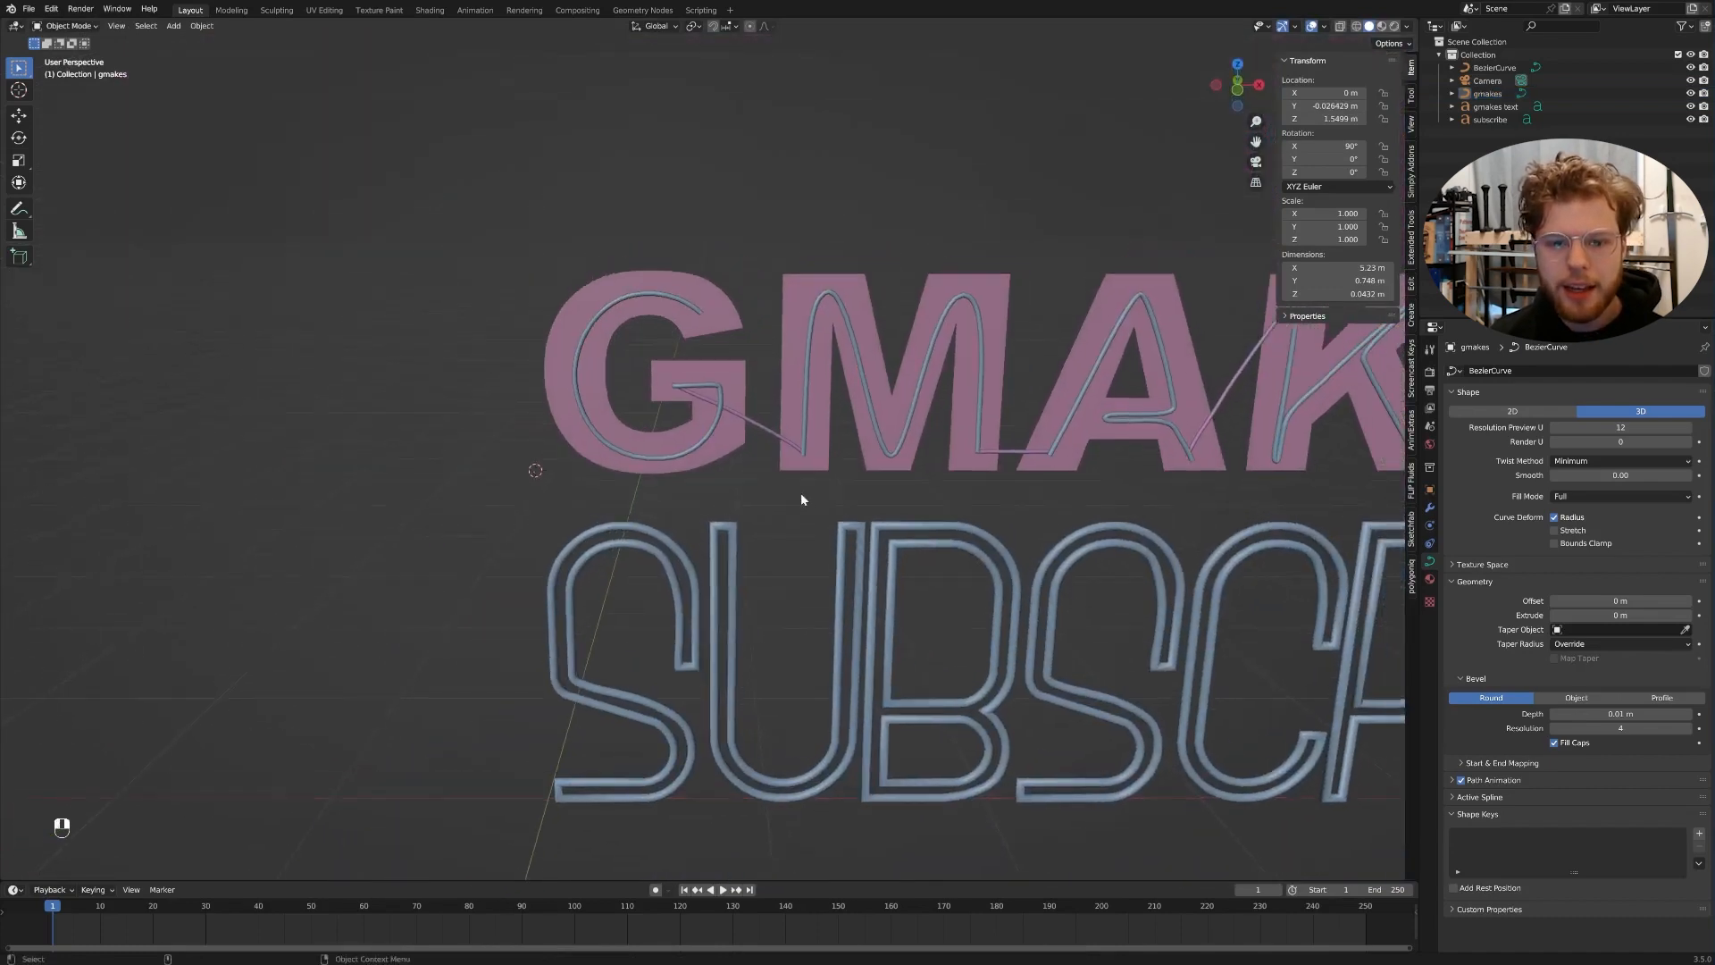
scroll(801, 493, "up", 4)
middle_click_drag(737, 439, 766, 435)
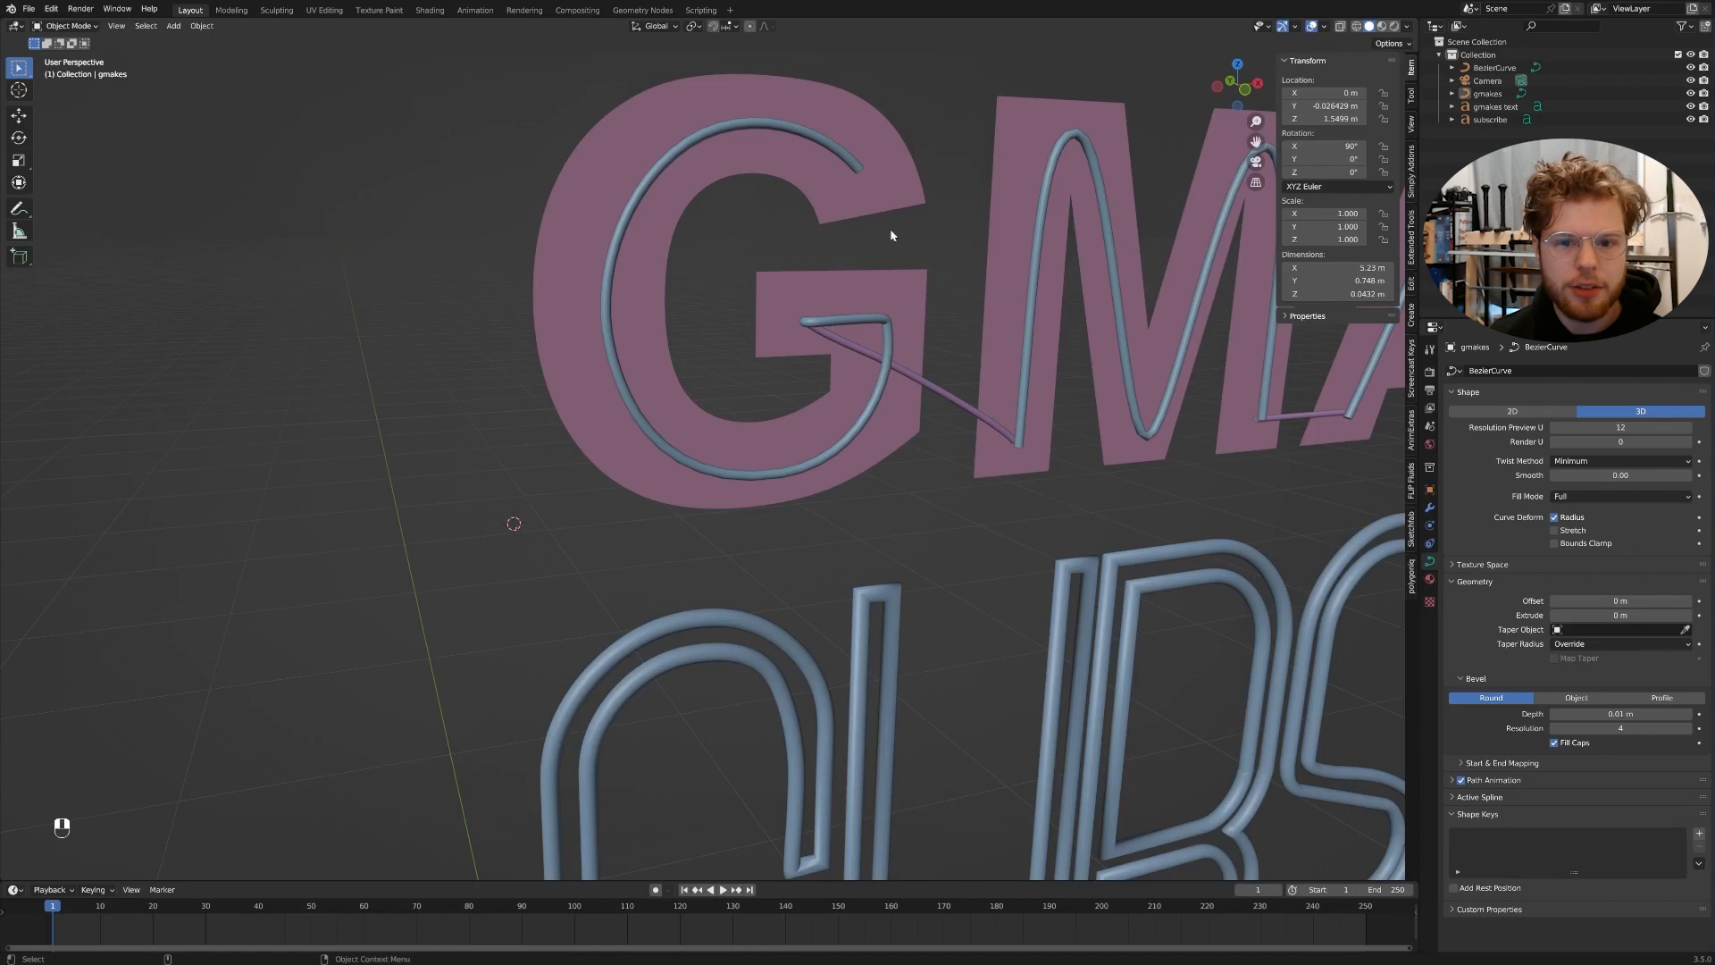
middle_click_drag(1044, 444, 838, 452, "shift")
middle_click_drag(1139, 403, 700, 400, "shift")
middle_click_drag(1050, 416, 903, 424, "shift")
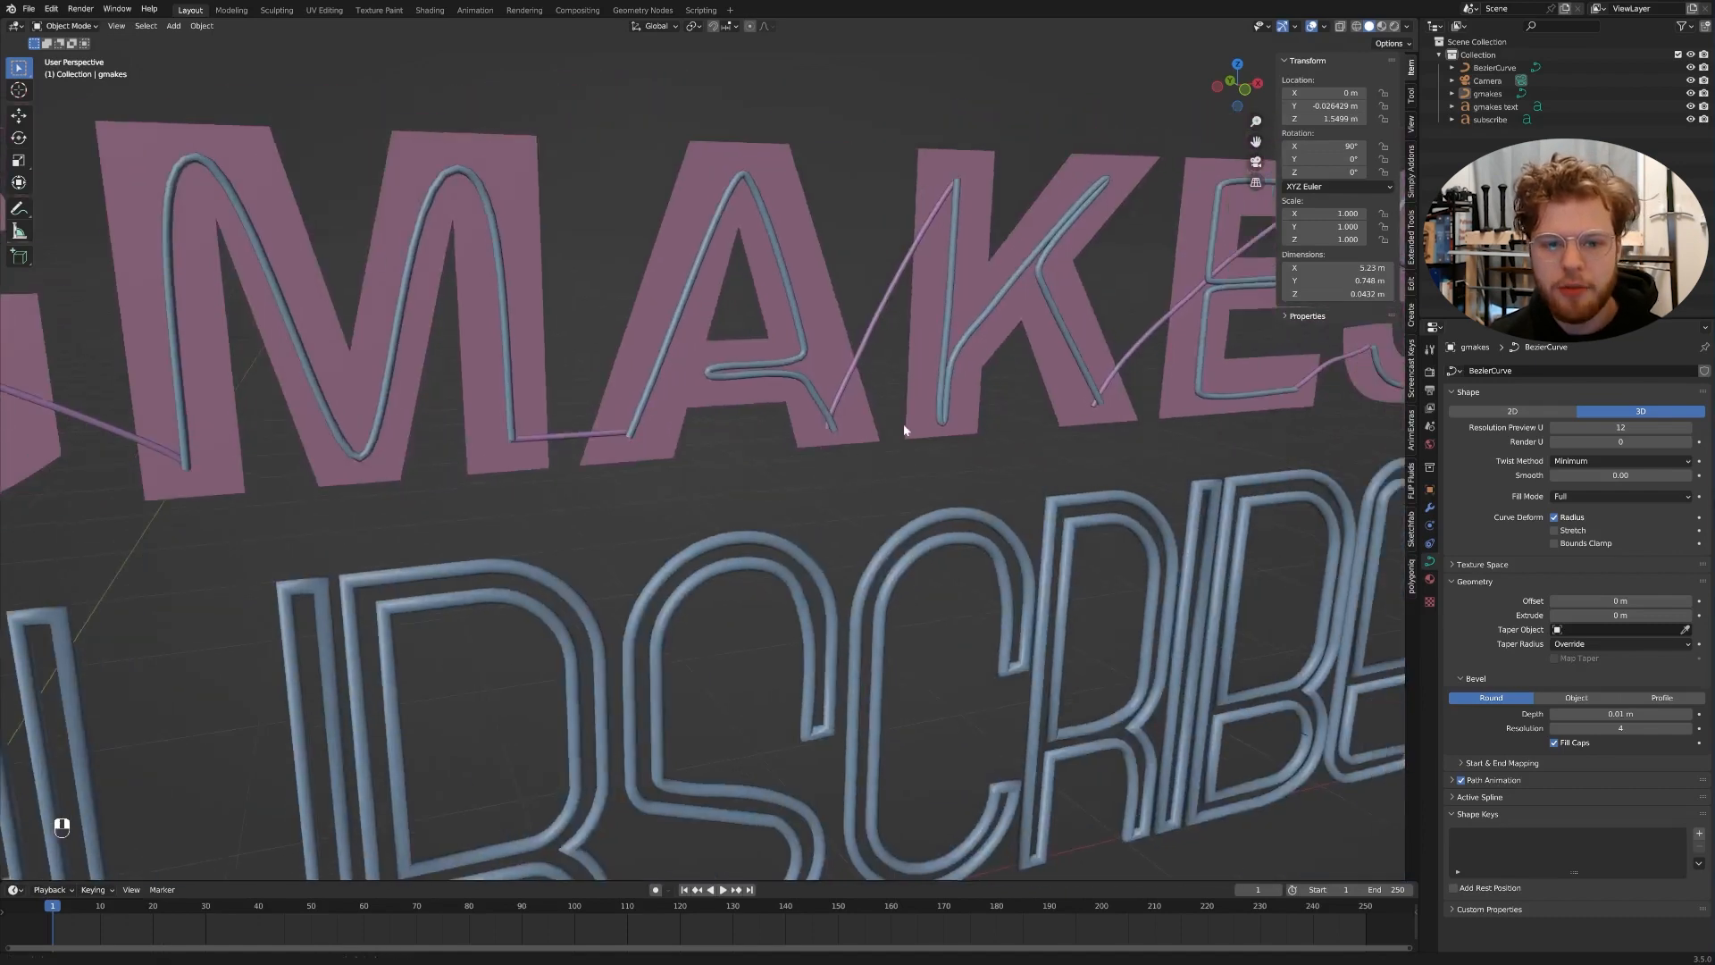
middle_click_drag(1141, 399, 956, 407, "shift")
scroll(972, 272, "down", 2)
scroll(1026, 295, "up", 5)
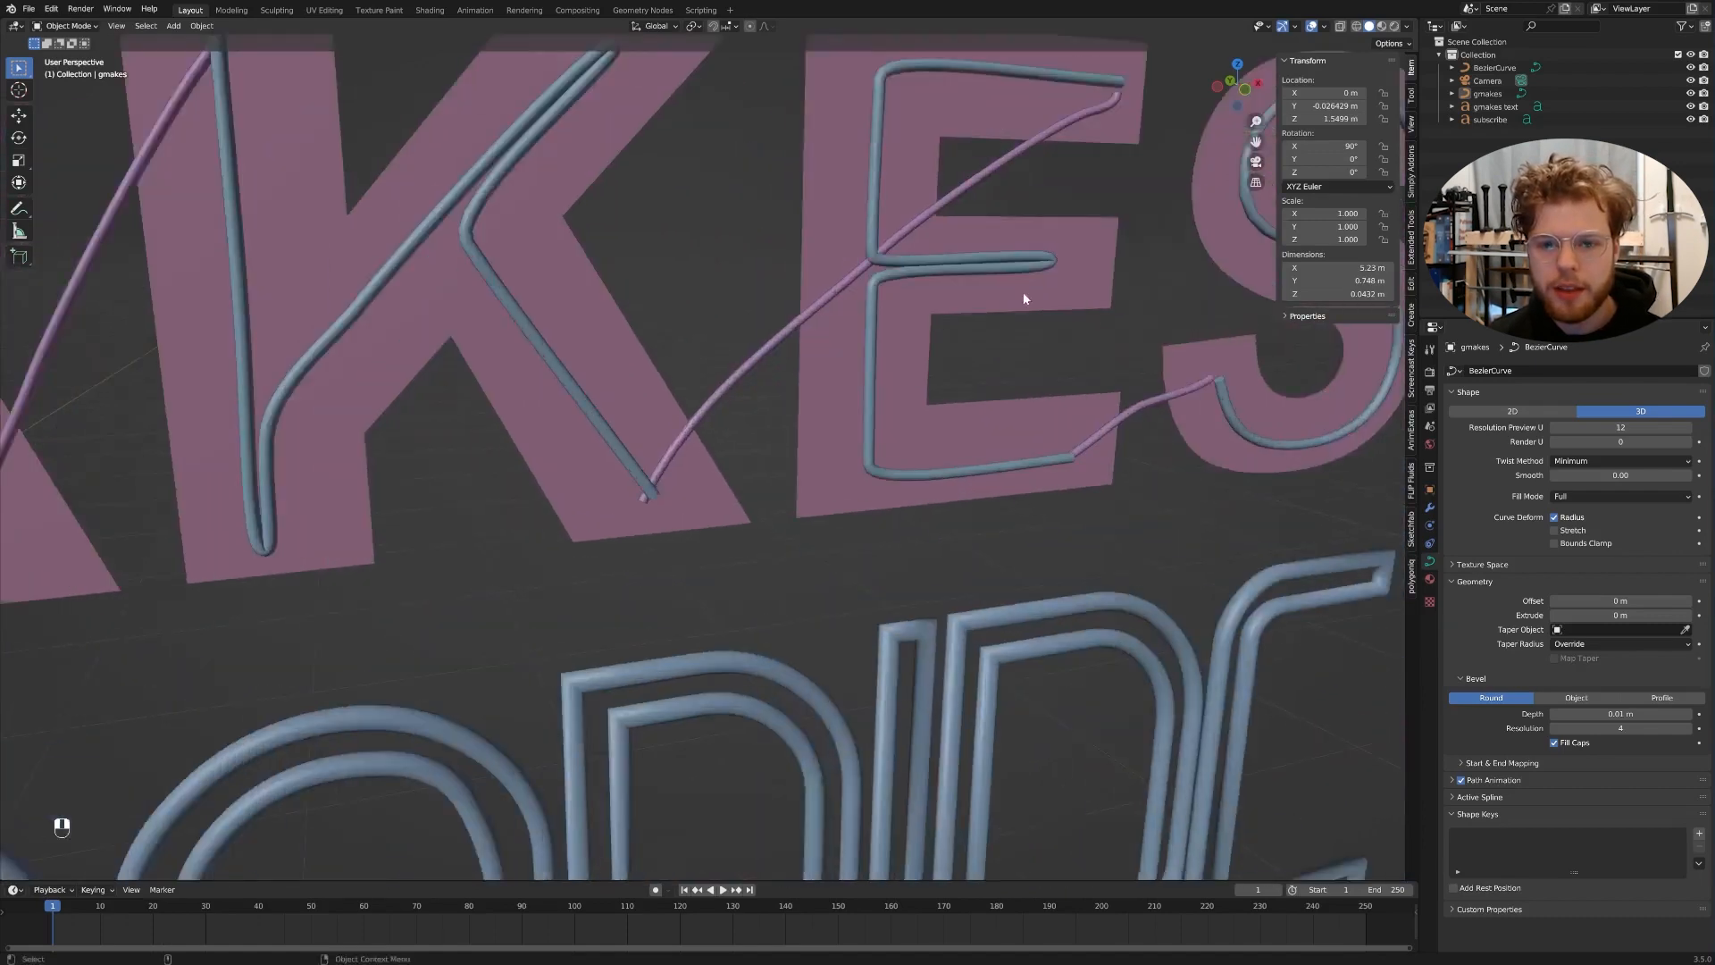
left_click(804, 263)
scroll(593, 568, "down", 2)
middle_click_drag(594, 568, 1038, 487, "shift")
scroll(1038, 488, "up", 2)
scroll(1032, 486, "down", 1)
middle_click_drag(643, 611, 1029, 547, "shift")
scroll(1029, 546, "up", 2)
- Edit the gmakes letter curve in front view and subdivide the segment leading to the G's upper end
left_click(786, 451)
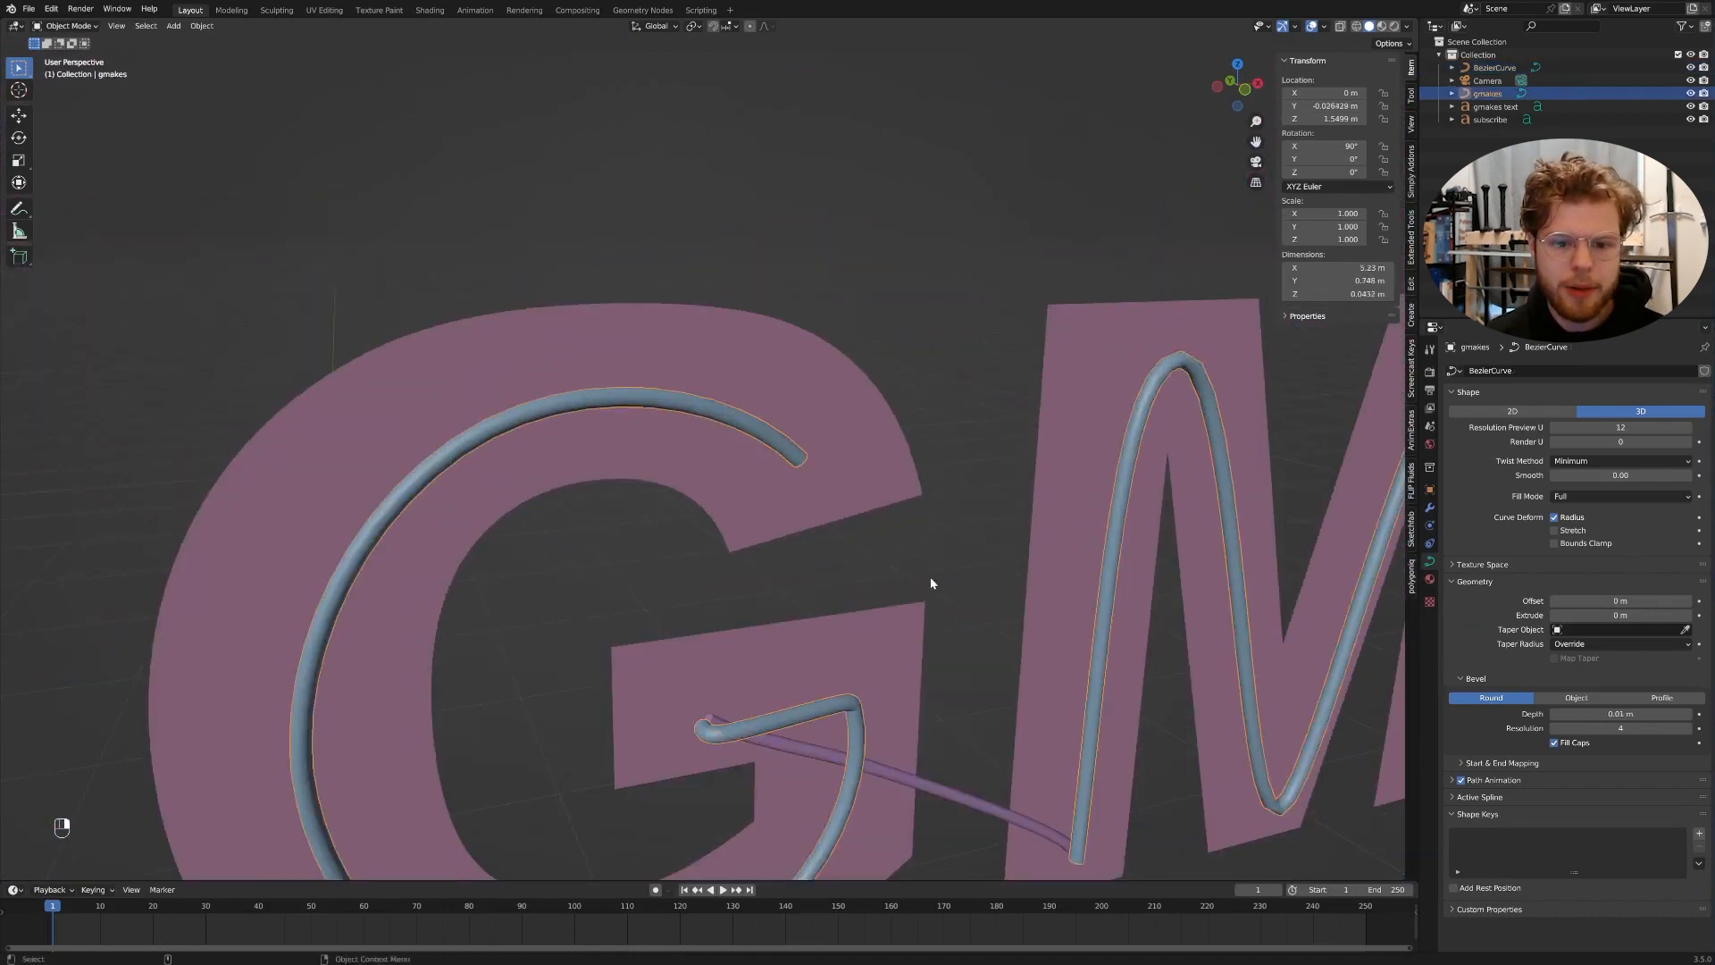
key("KP_1")
scroll(825, 366, "down", 2)
scroll(978, 384, "up", 4)
middle_click_drag(826, 366, 805, 421, "shift")
scroll(829, 402, "up", 1)
scroll(843, 364, "up", 2)
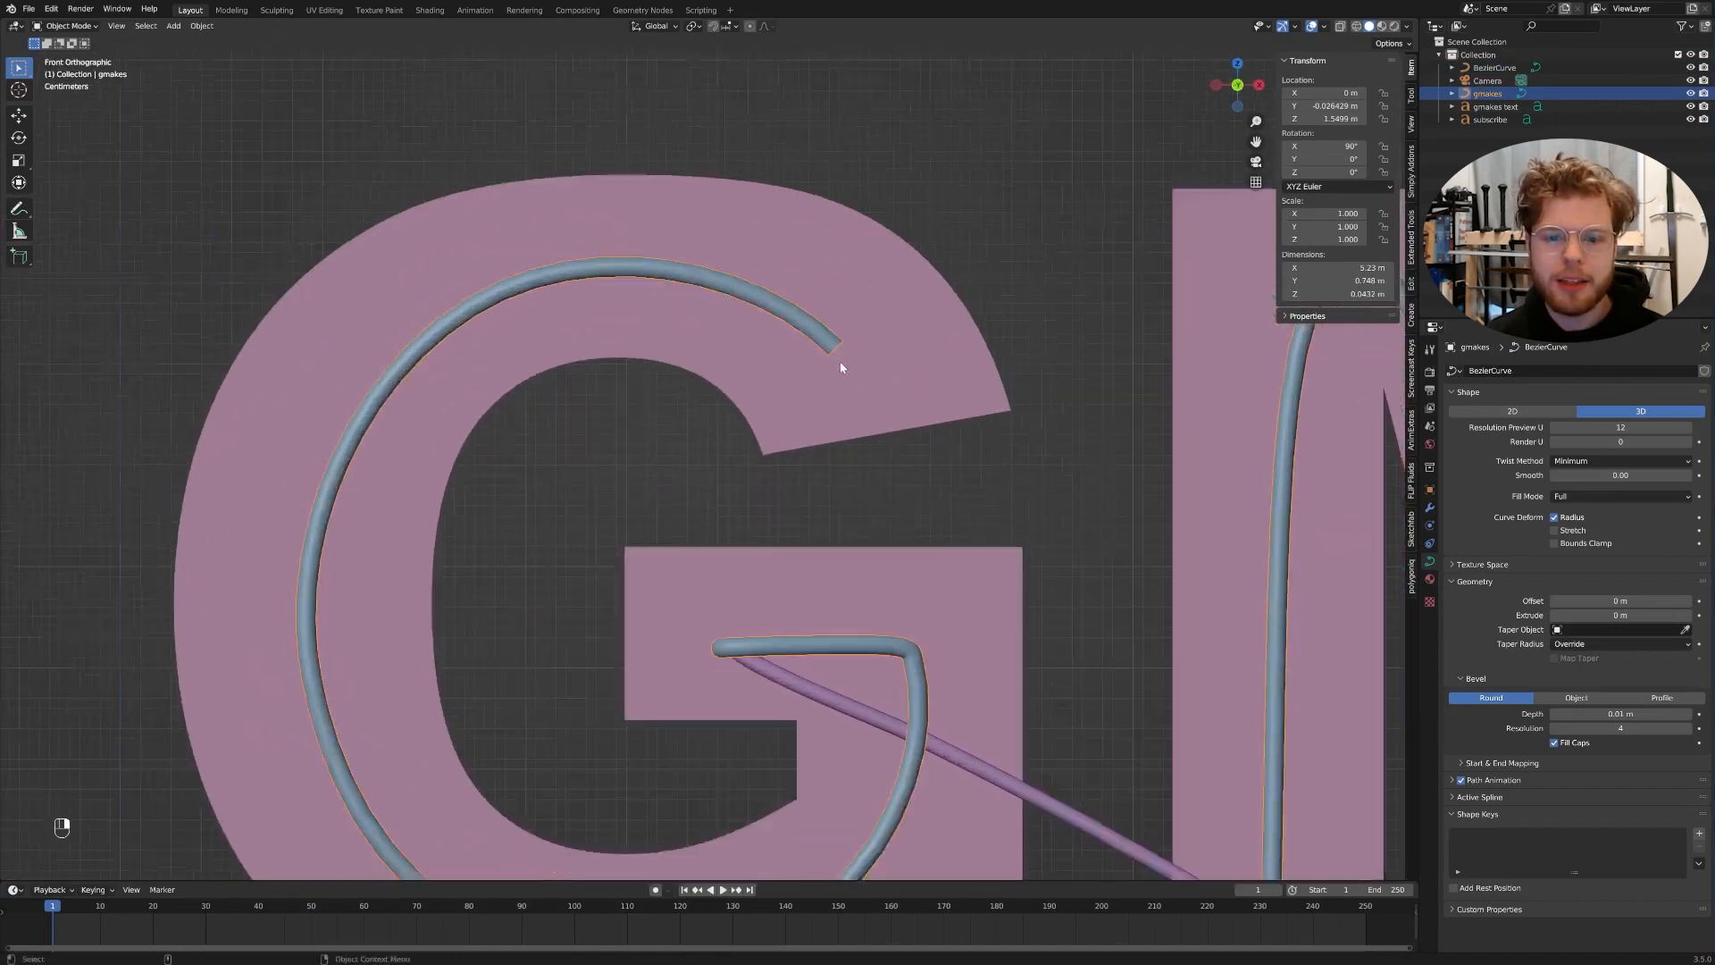
key("Tab")
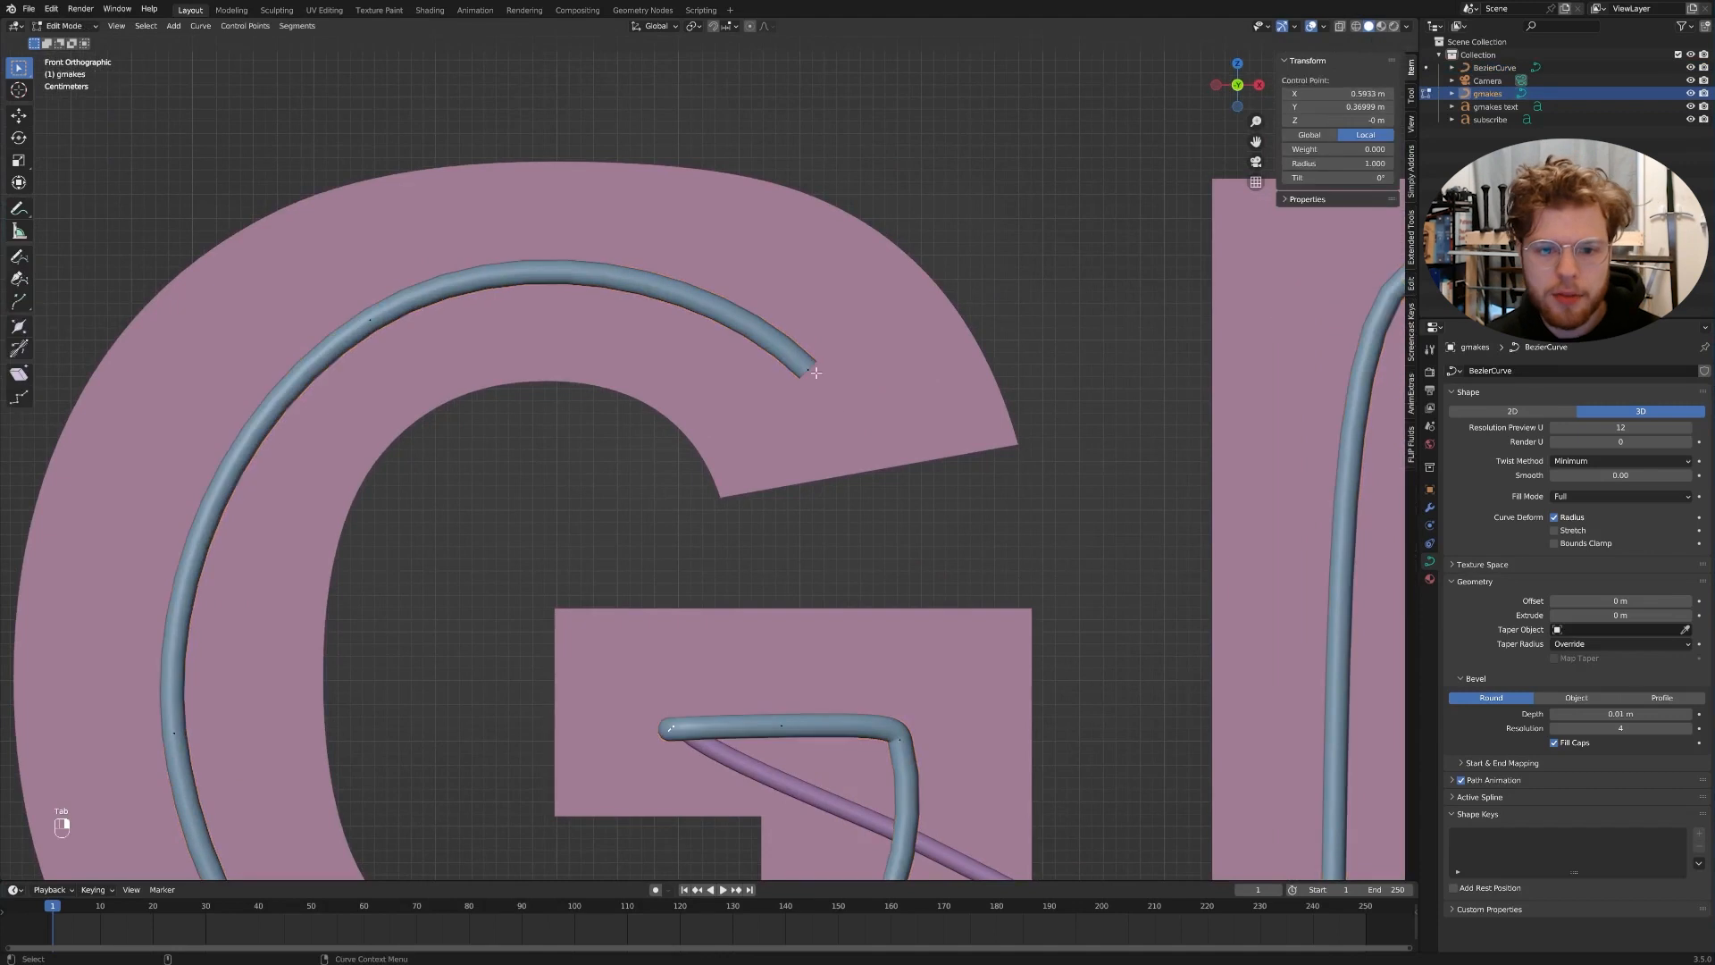
right_click(766, 358)
left_click(741, 342)
left_click(613, 278)
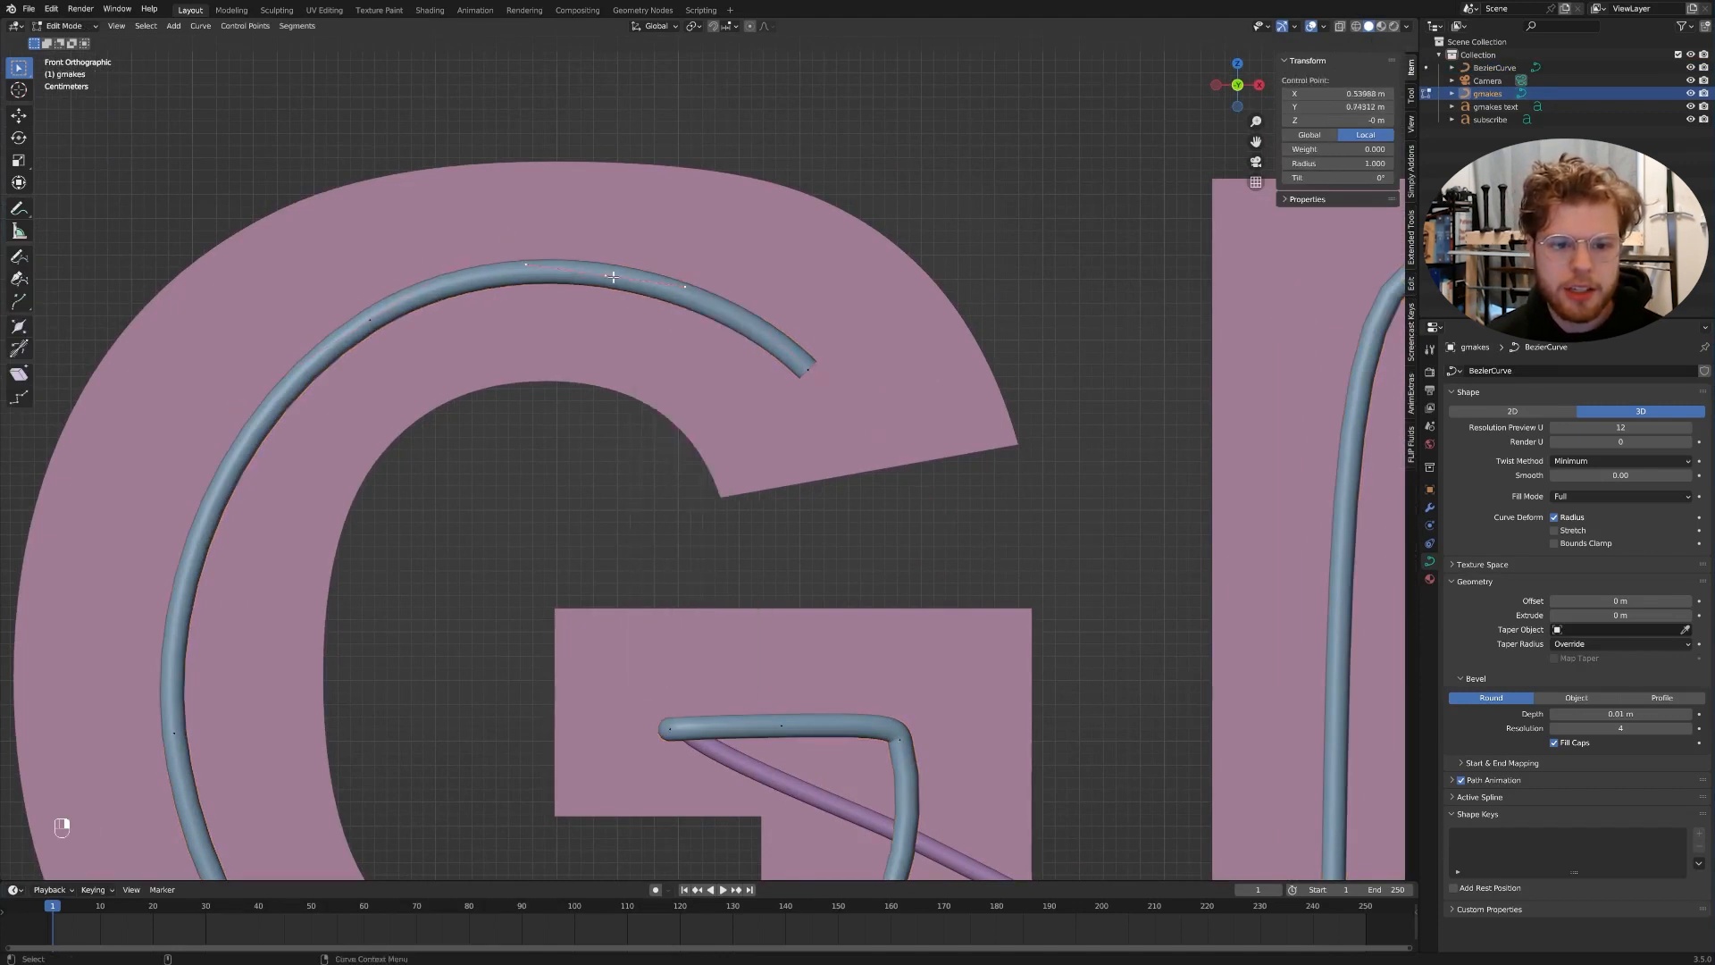
- Rotate the control point at the G's upper end so its handles stand vertical, and scale the handles down
middle_click_drag(858, 410, 903, 411)
scroll(920, 412, "down", 5)
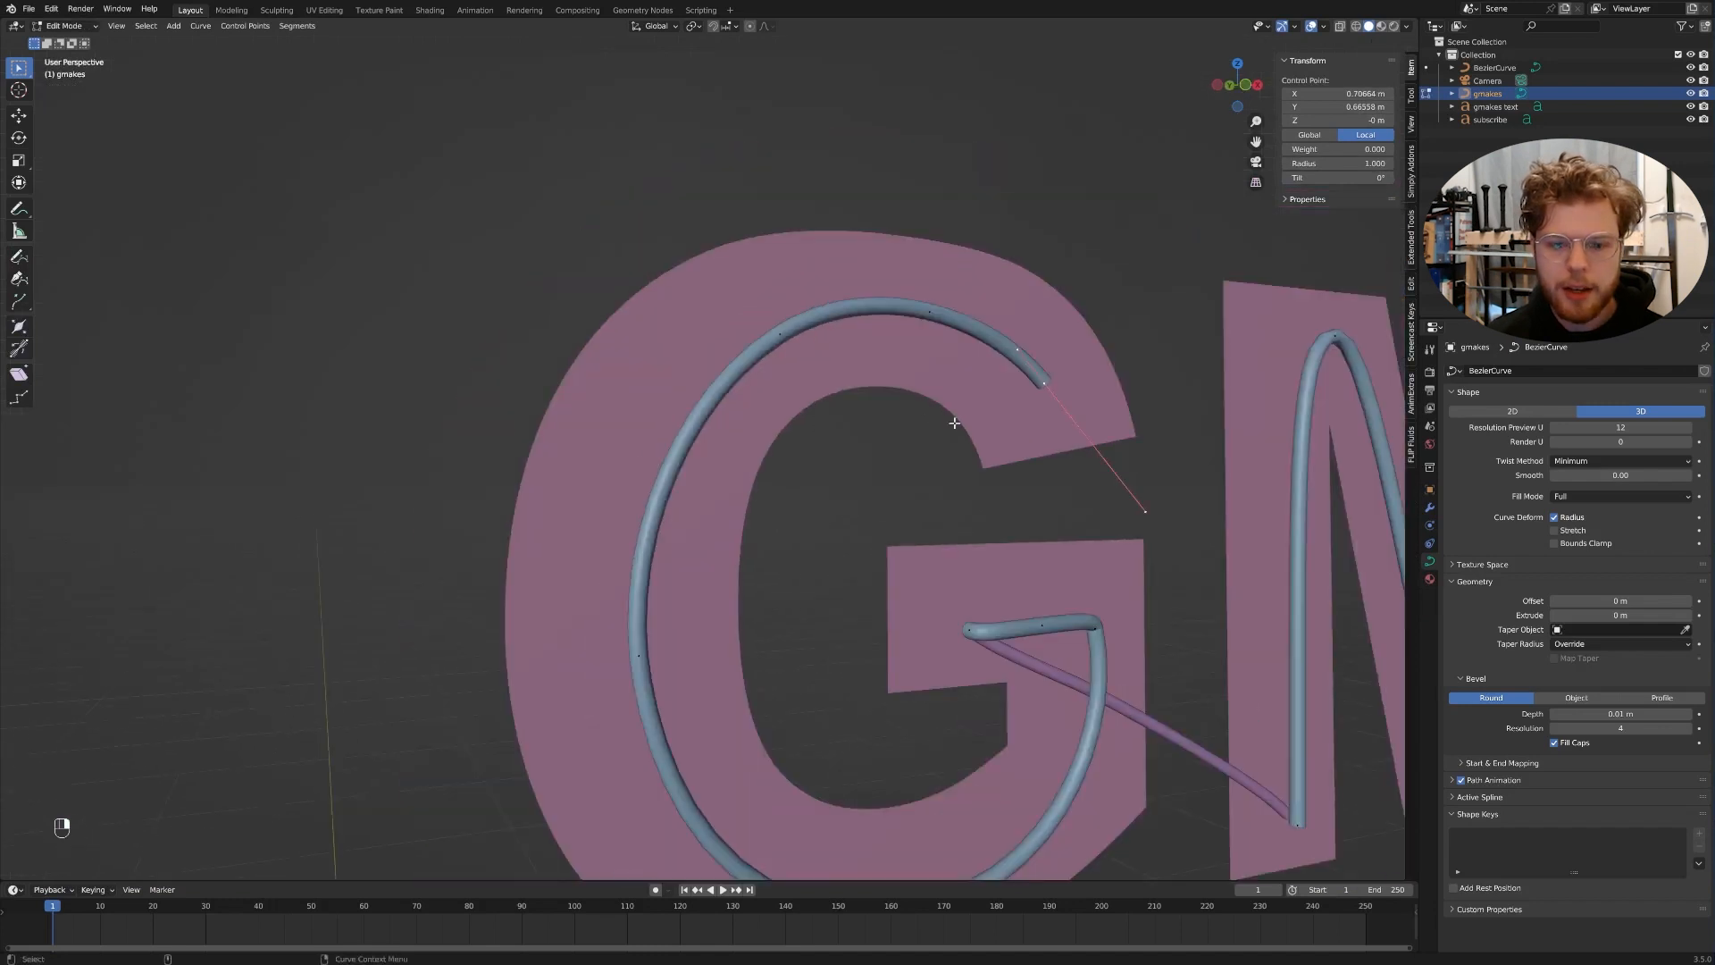
left_click(1243, 88)
scroll(998, 271, "up", 2)
key("r")
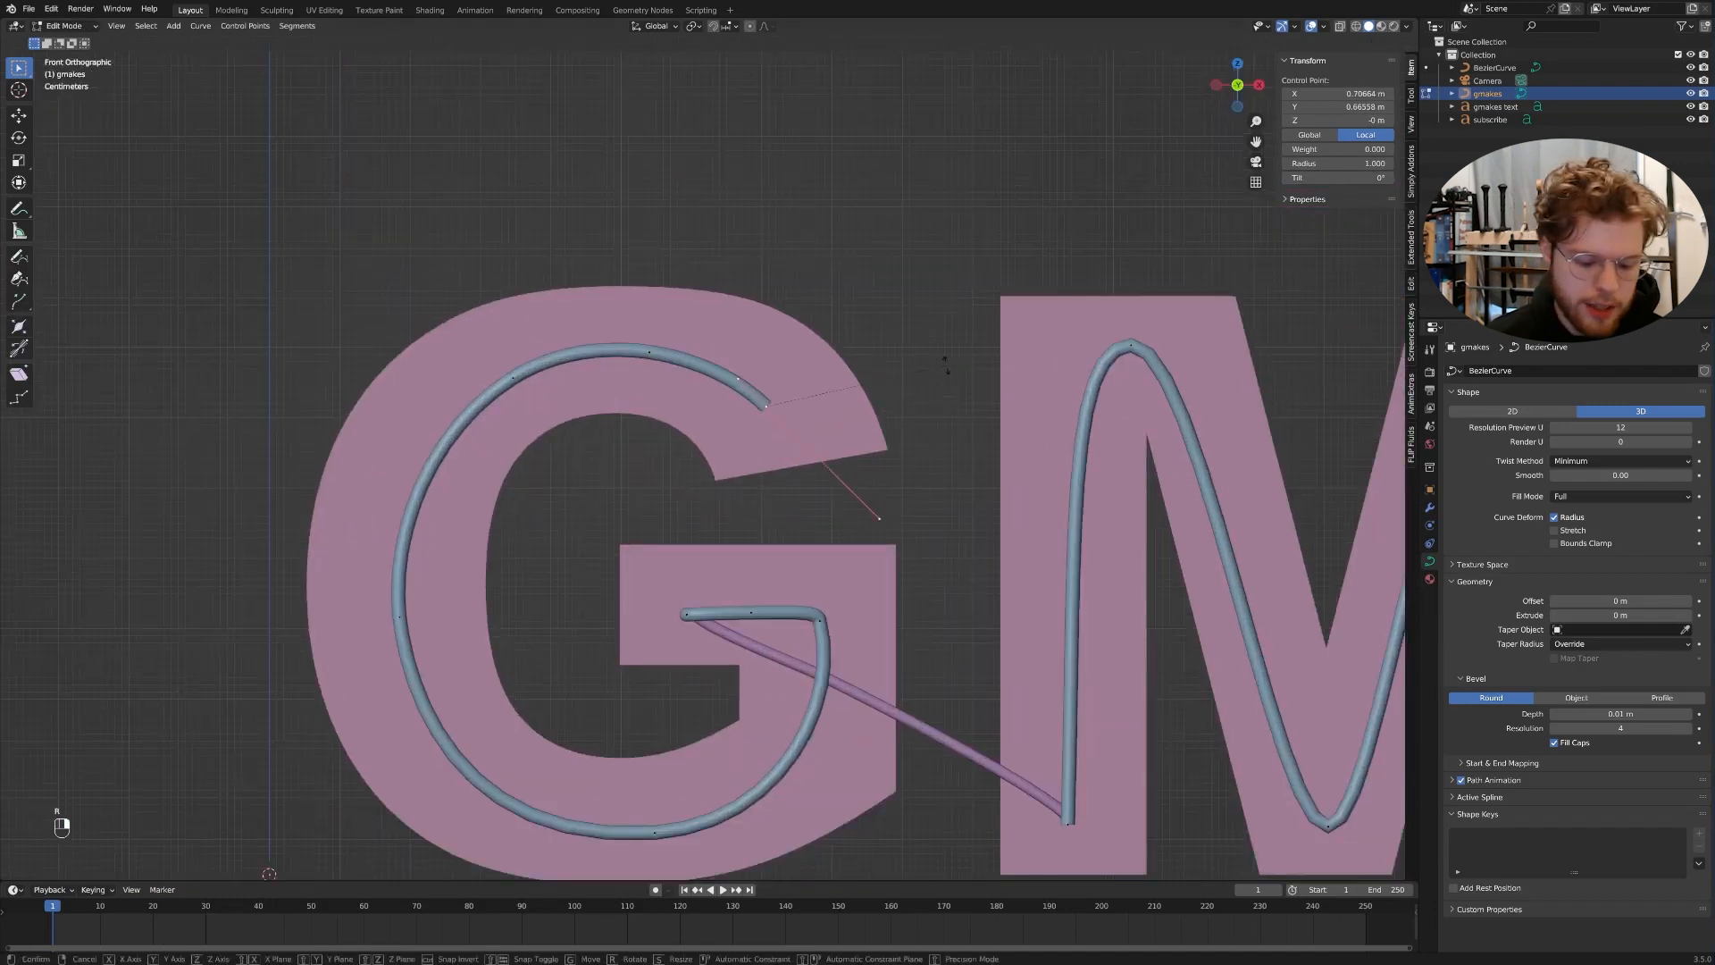
key("z")
key("r")
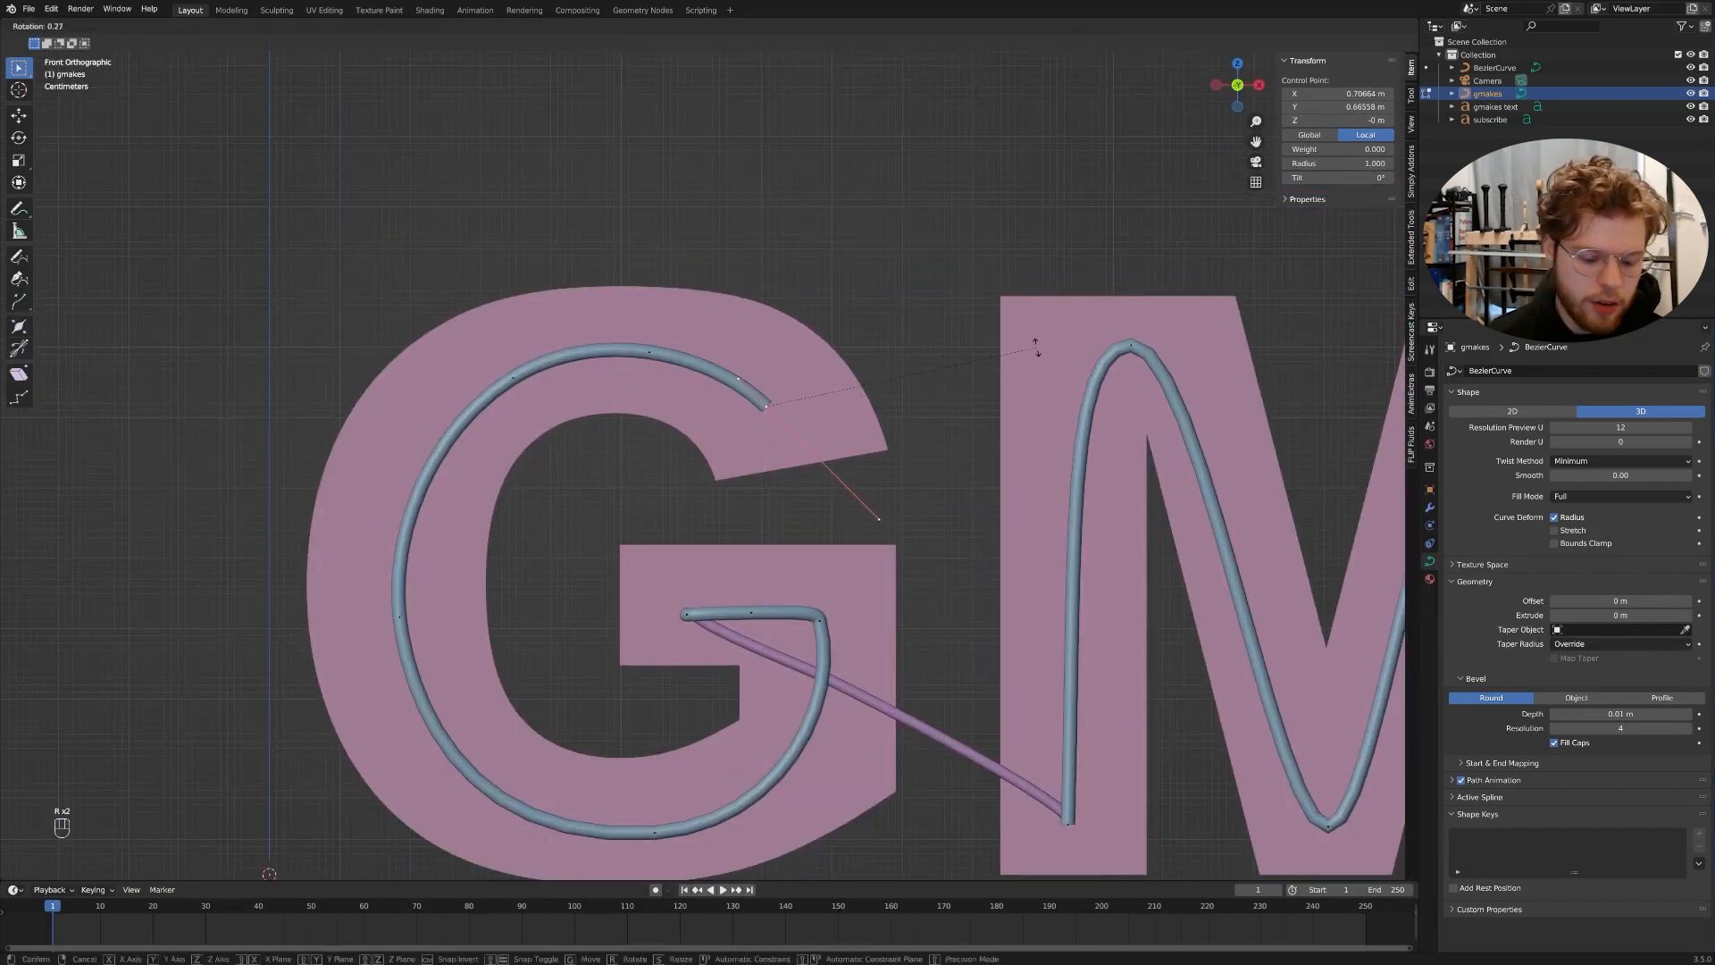
key("y")
left_click(799, 431)
key("s")
left_click(840, 375)
left_click(774, 400)
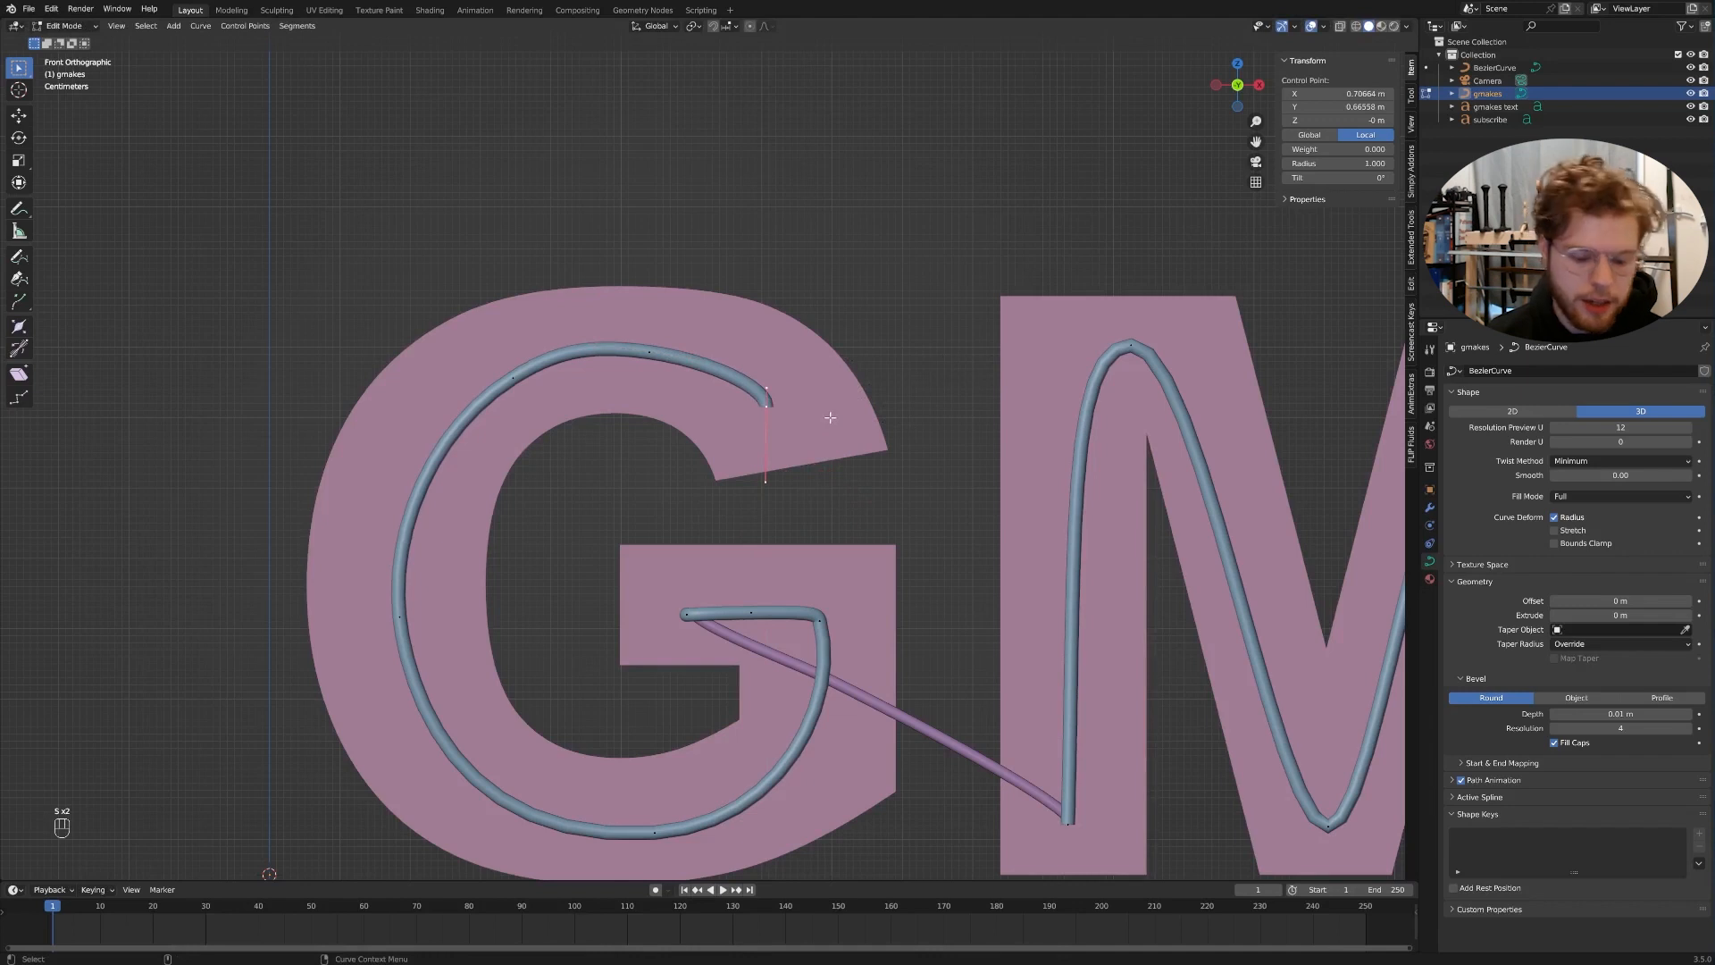
- Move the G's upper end point slightly down along global Z and outward along global X
key("g")
key("z")
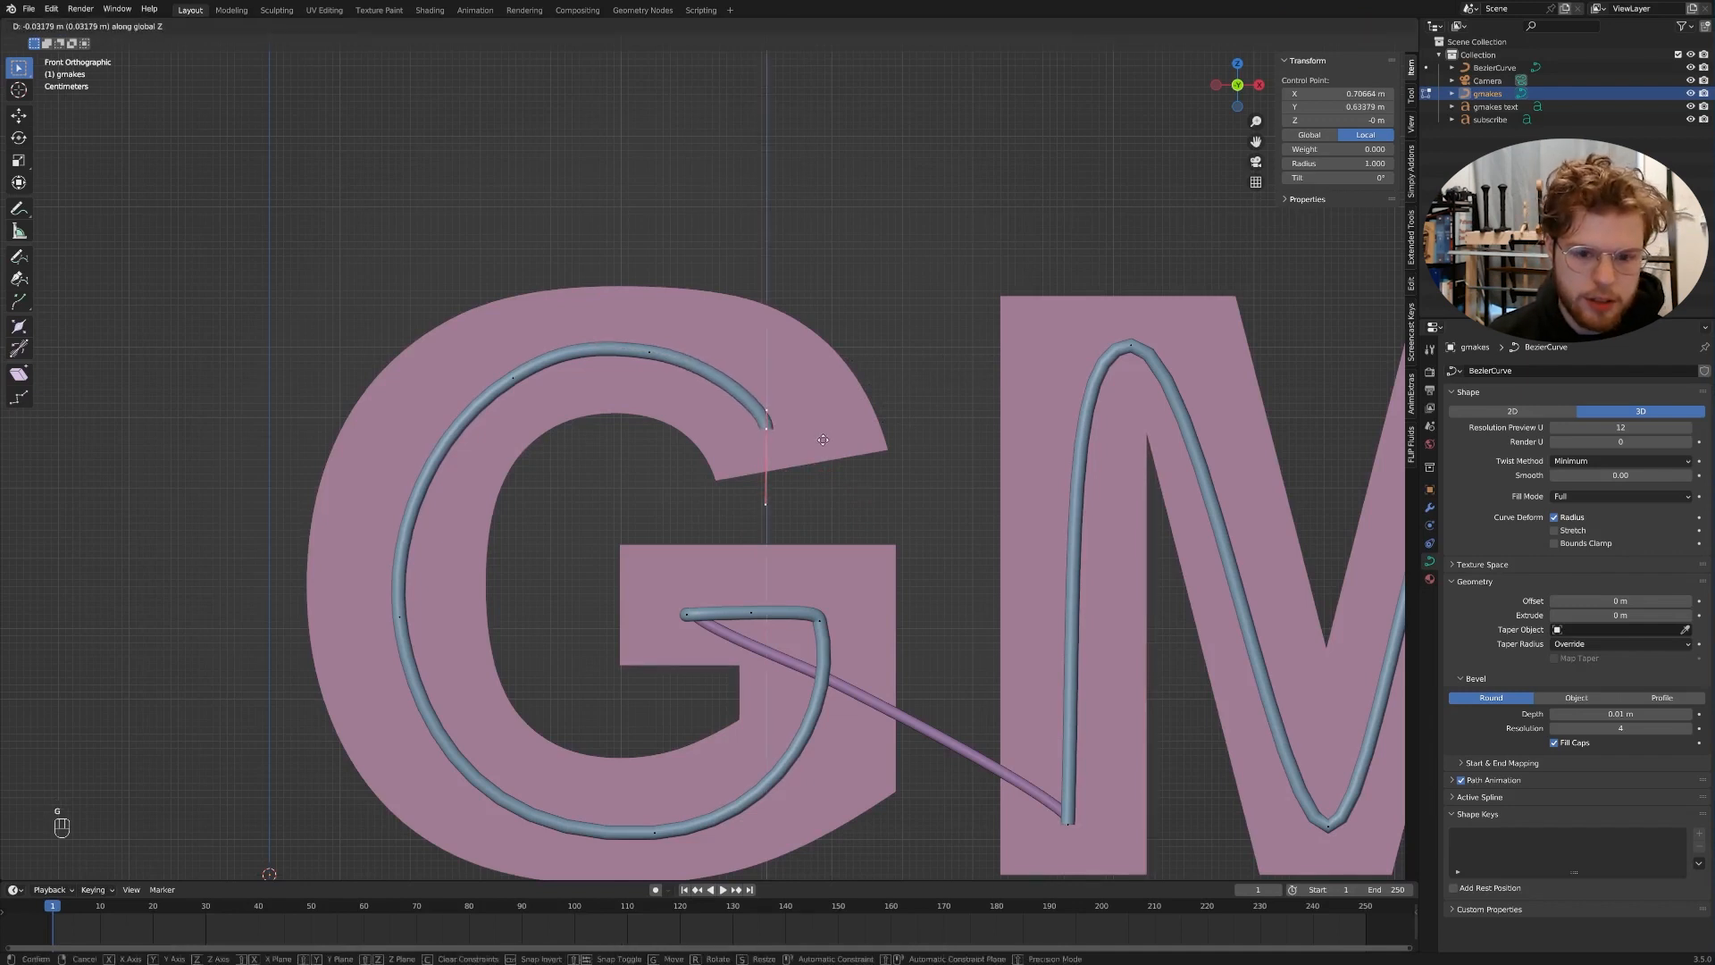
left_click(824, 438)
key("g")
key("x")
left_click(841, 433)
- Bend the G's upper end backward by rotating its control point about X and shifting it back about 0.018 m
middle_click_drag(811, 439, 984, 444)
scroll(1026, 463, "down", 3)
scroll(1016, 451, "up", 1)
key("r")
key("x")
left_click(895, 494)
middle_click_drag(895, 494, 938, 517)
key("KP_1")
key("g")
- Snap the 3D cursor to the selected end point of the G and leave Edit Mode
key("shift+s")
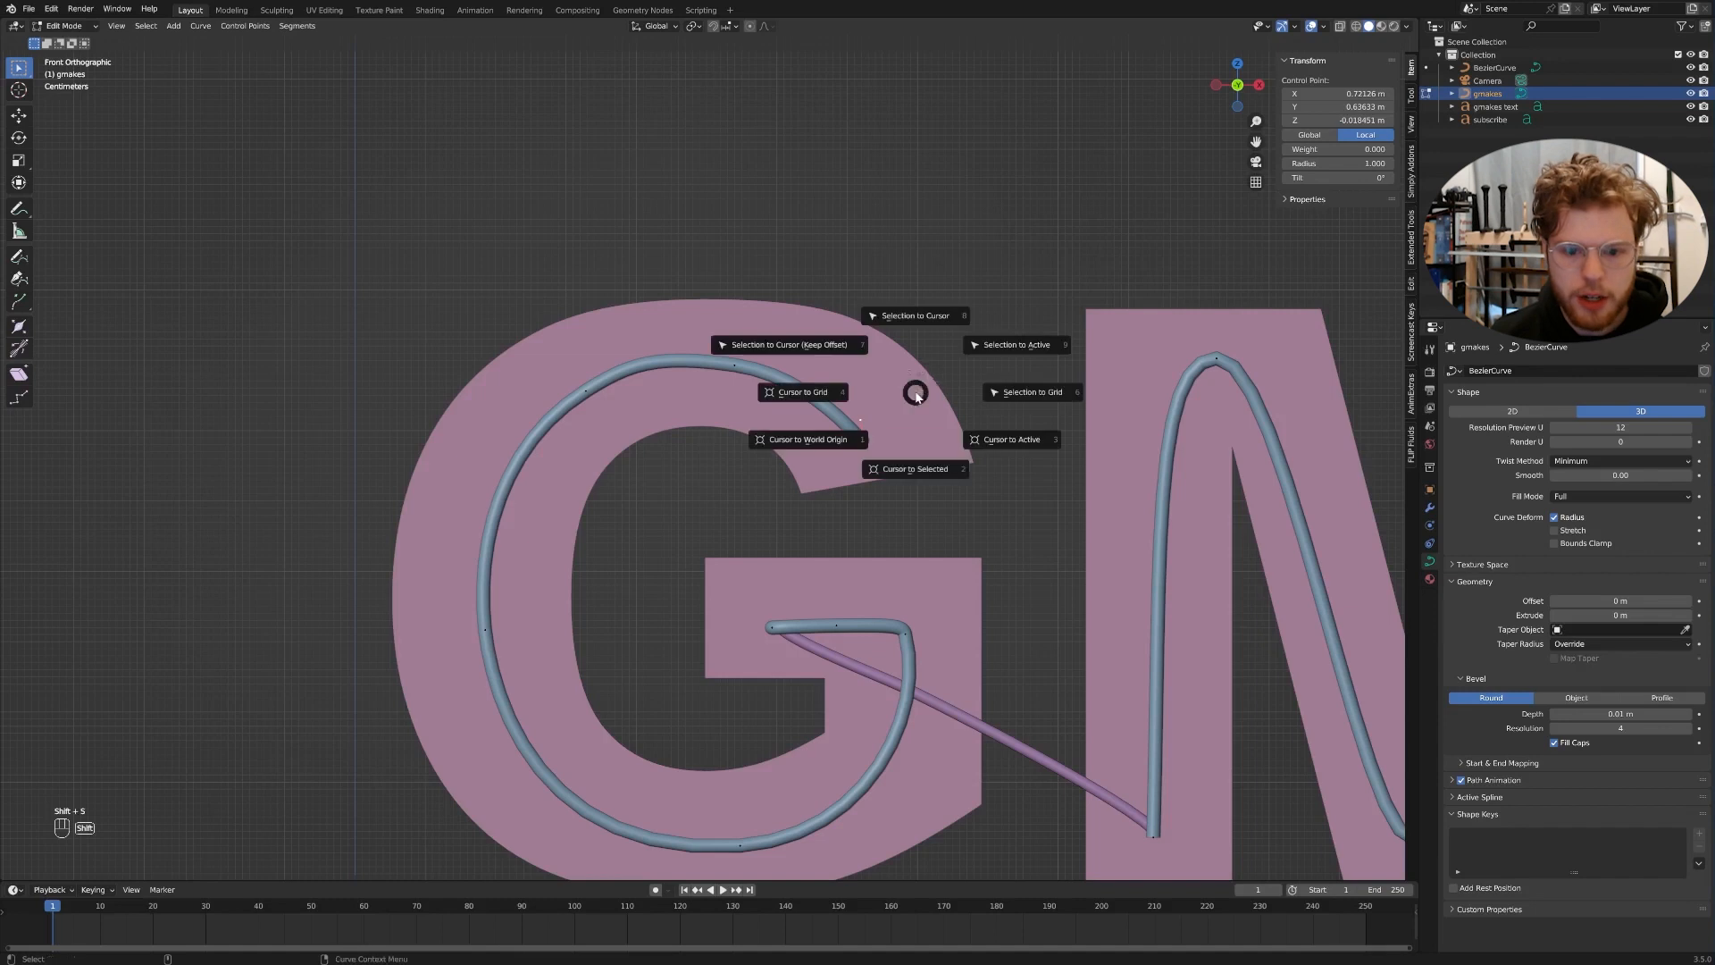
left_click(908, 473)
middle_click_drag(970, 414, 916, 391, "shift")
key("Tab")
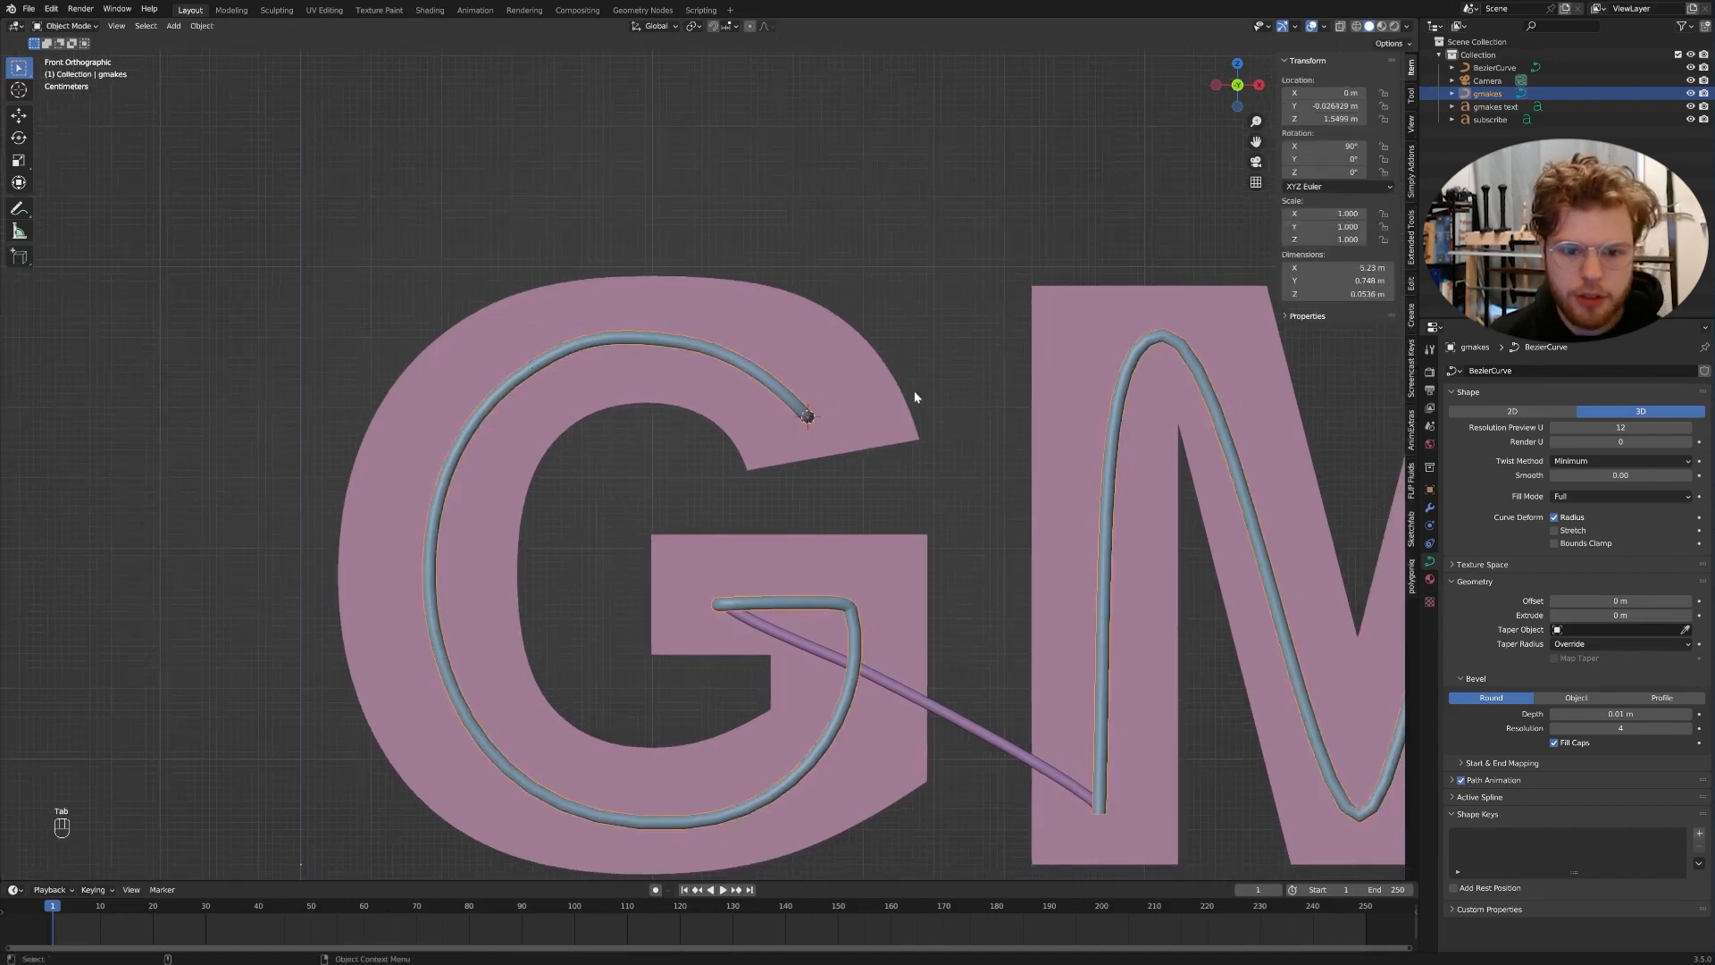
- Add a mesh cylinder at the 3D cursor and rotate it 90° about X
key("shift+a")
mouse_move(887, 383)
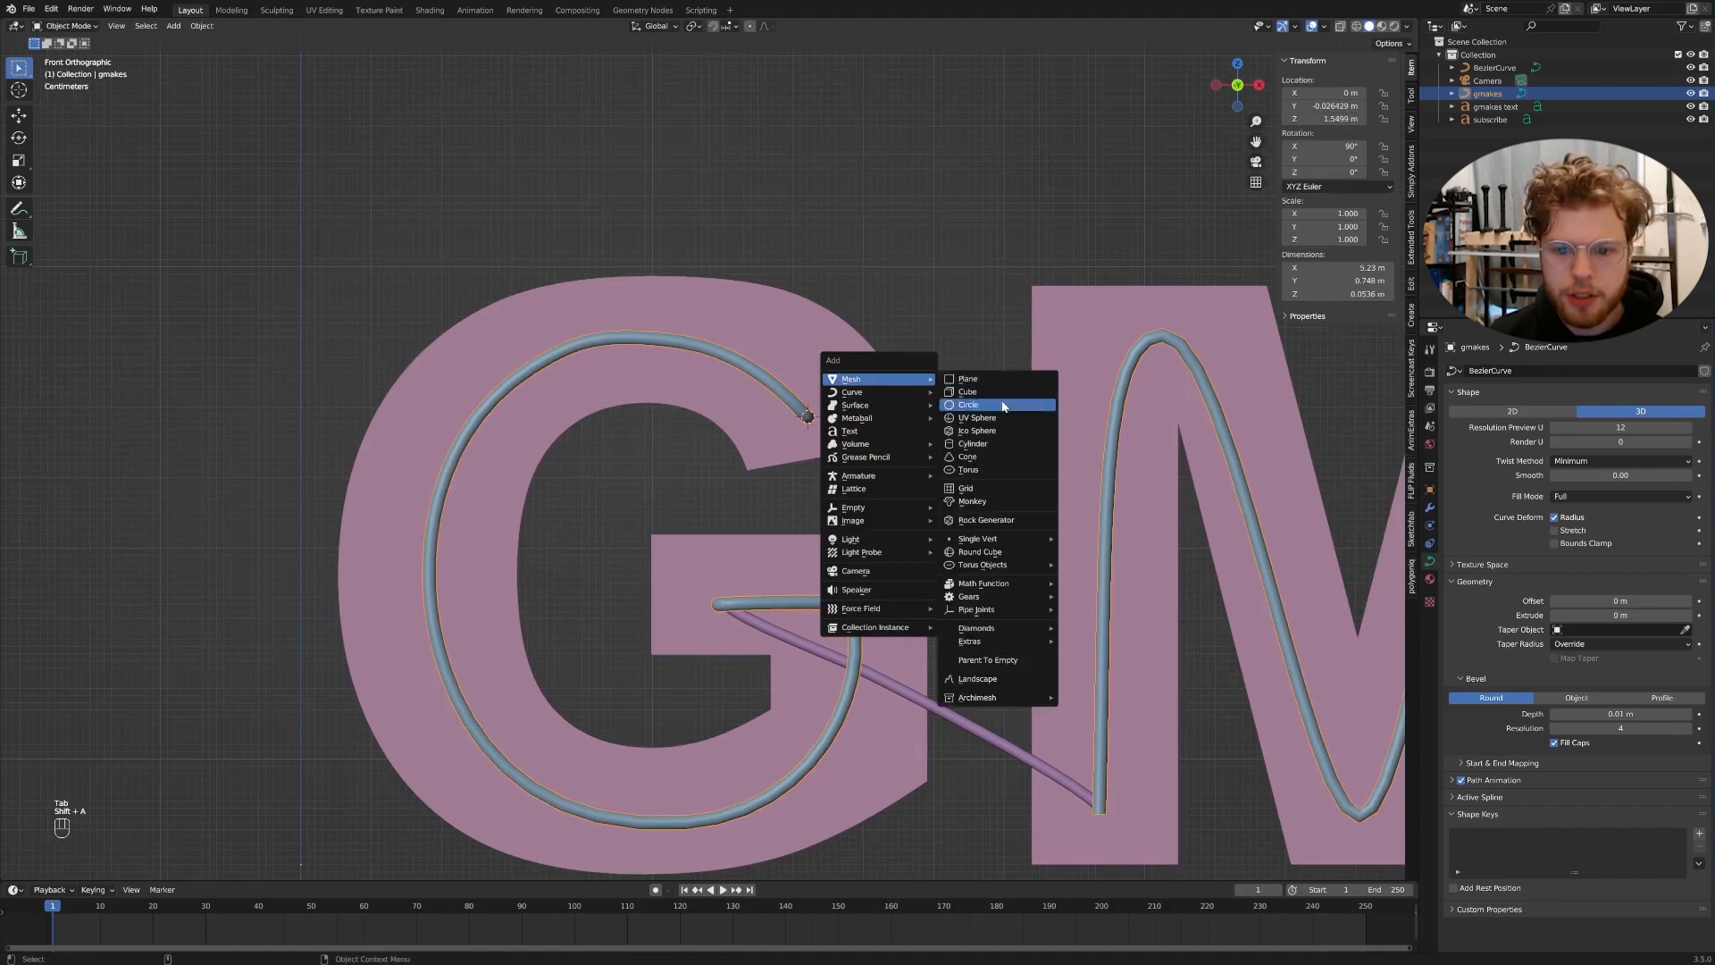
left_click(978, 444)
type("rx90")
key("Return")
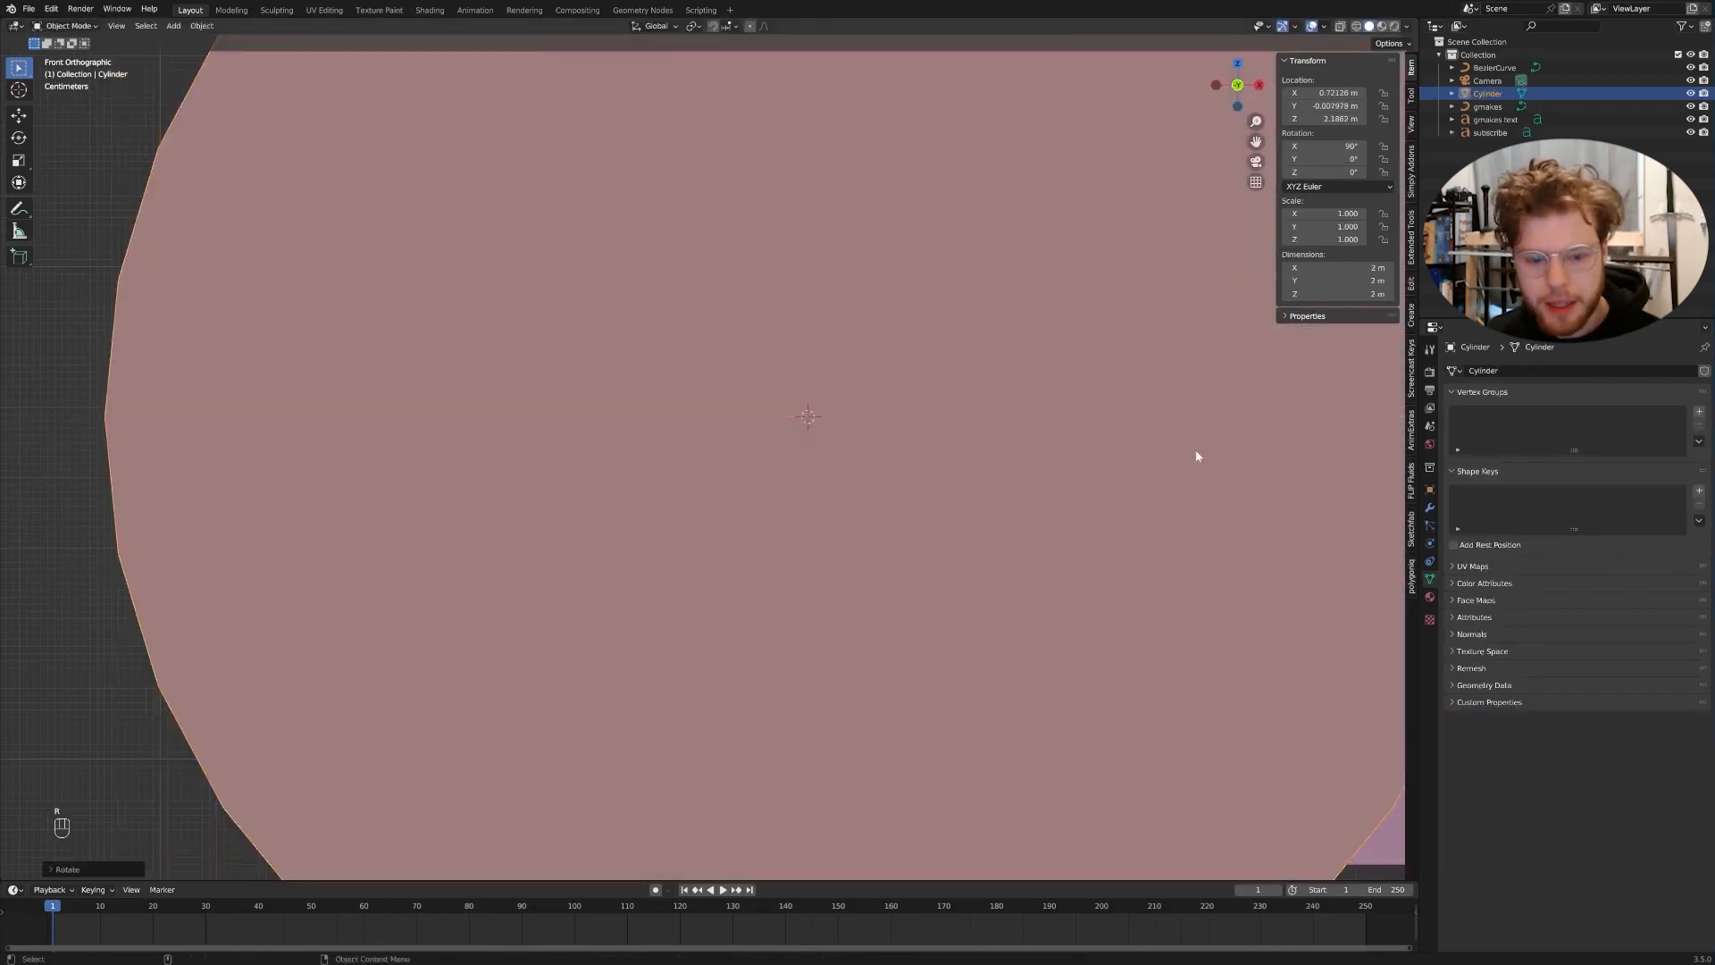
- Scale the cylinder down to about 0.032 and move it along global Y to about 0.018 m
key("s")
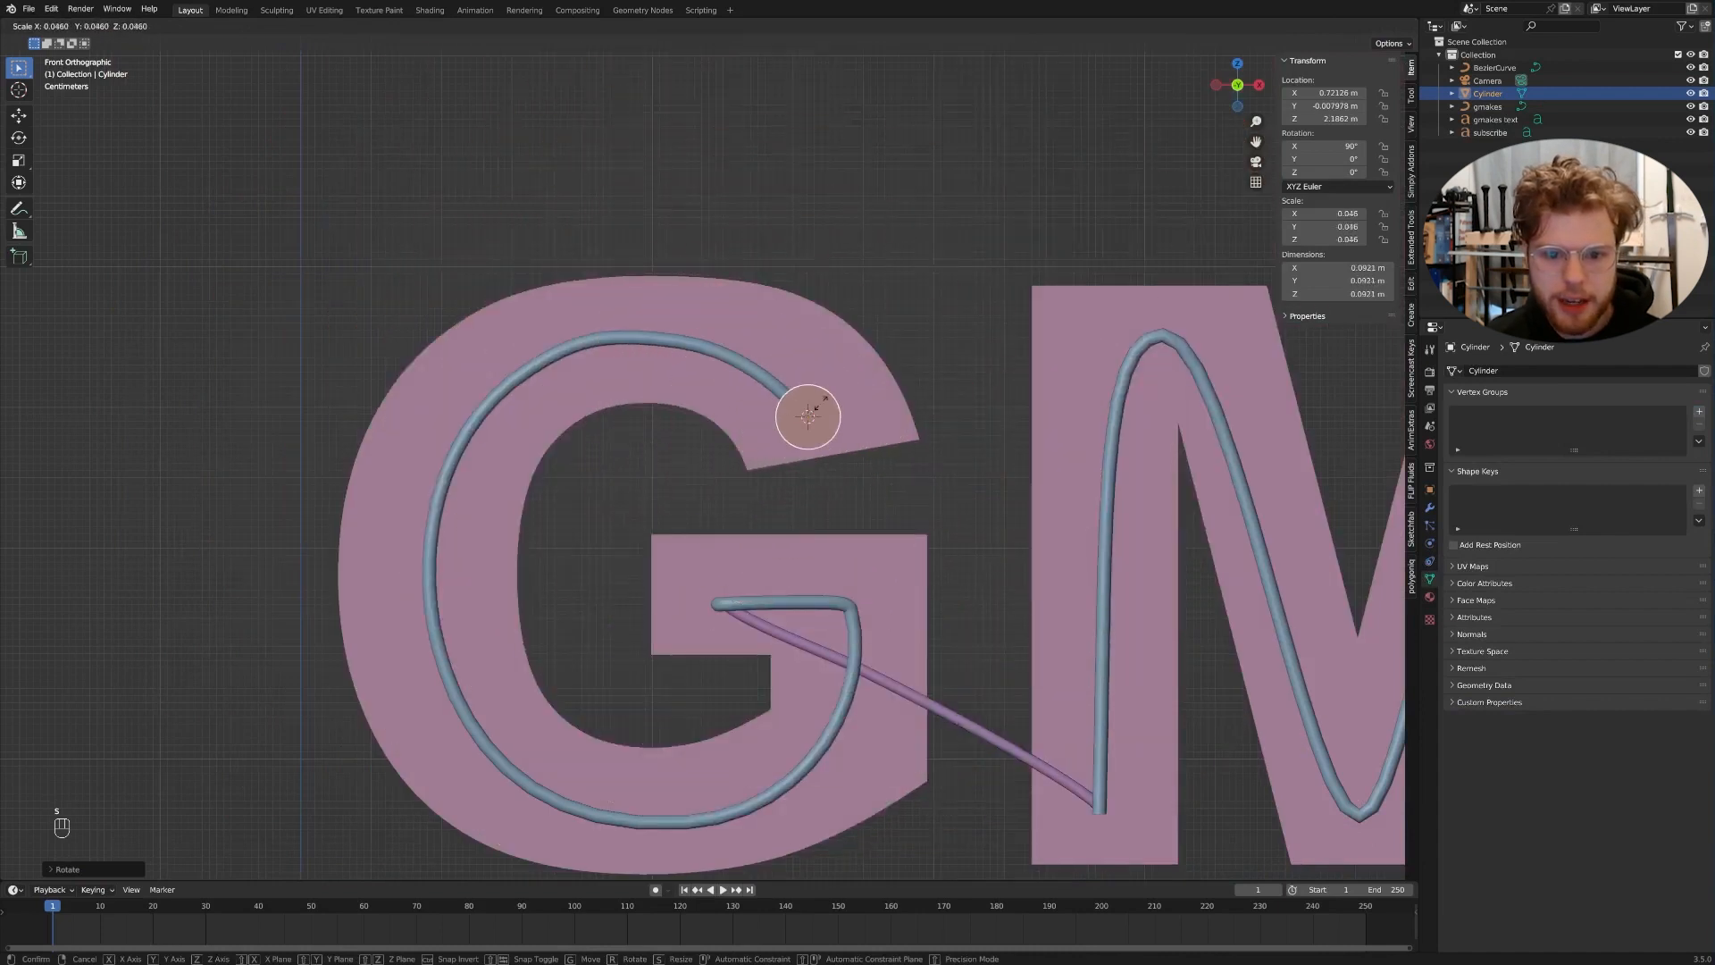
left_click(816, 407)
middle_click_drag(816, 406, 1031, 472)
key("s")
left_click(1074, 451)
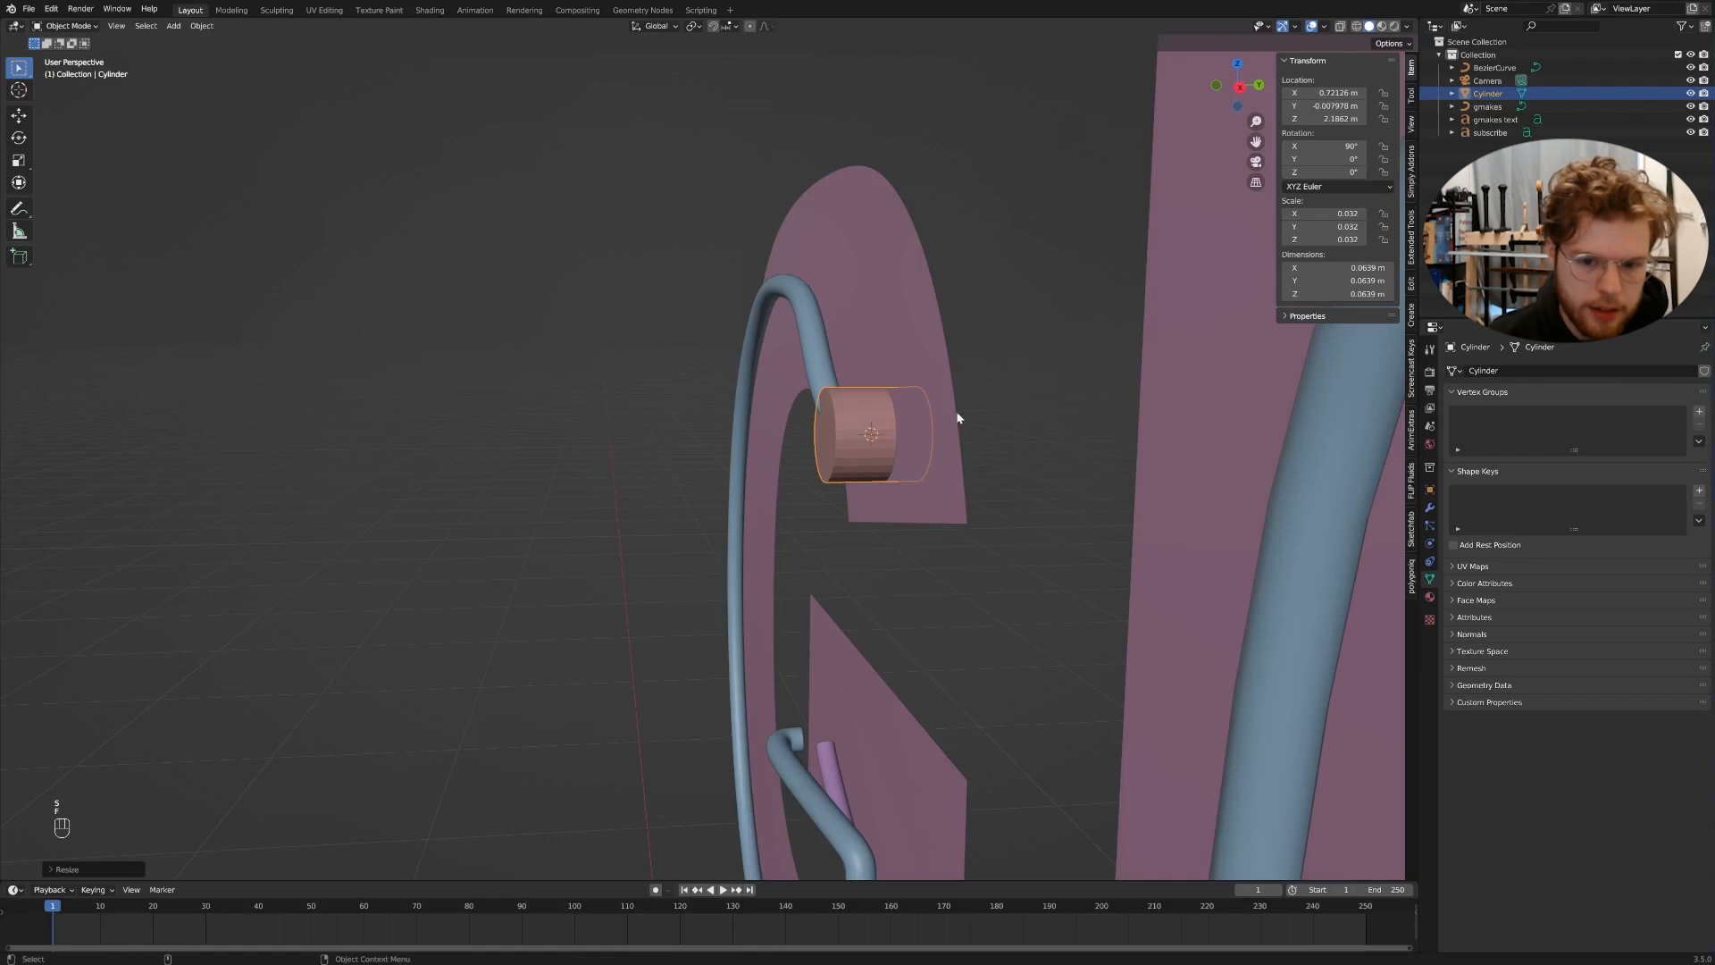
key("g")
key("y")
left_click(995, 406)
- Inset the cylinder's front face around the tube end and extrude the inner face inward to form a recess
middle_click_drag(995, 406, 1091, 421)
scroll(1004, 415, "up", 4)
key("Tab")
scroll(1038, 421, "up", 2)
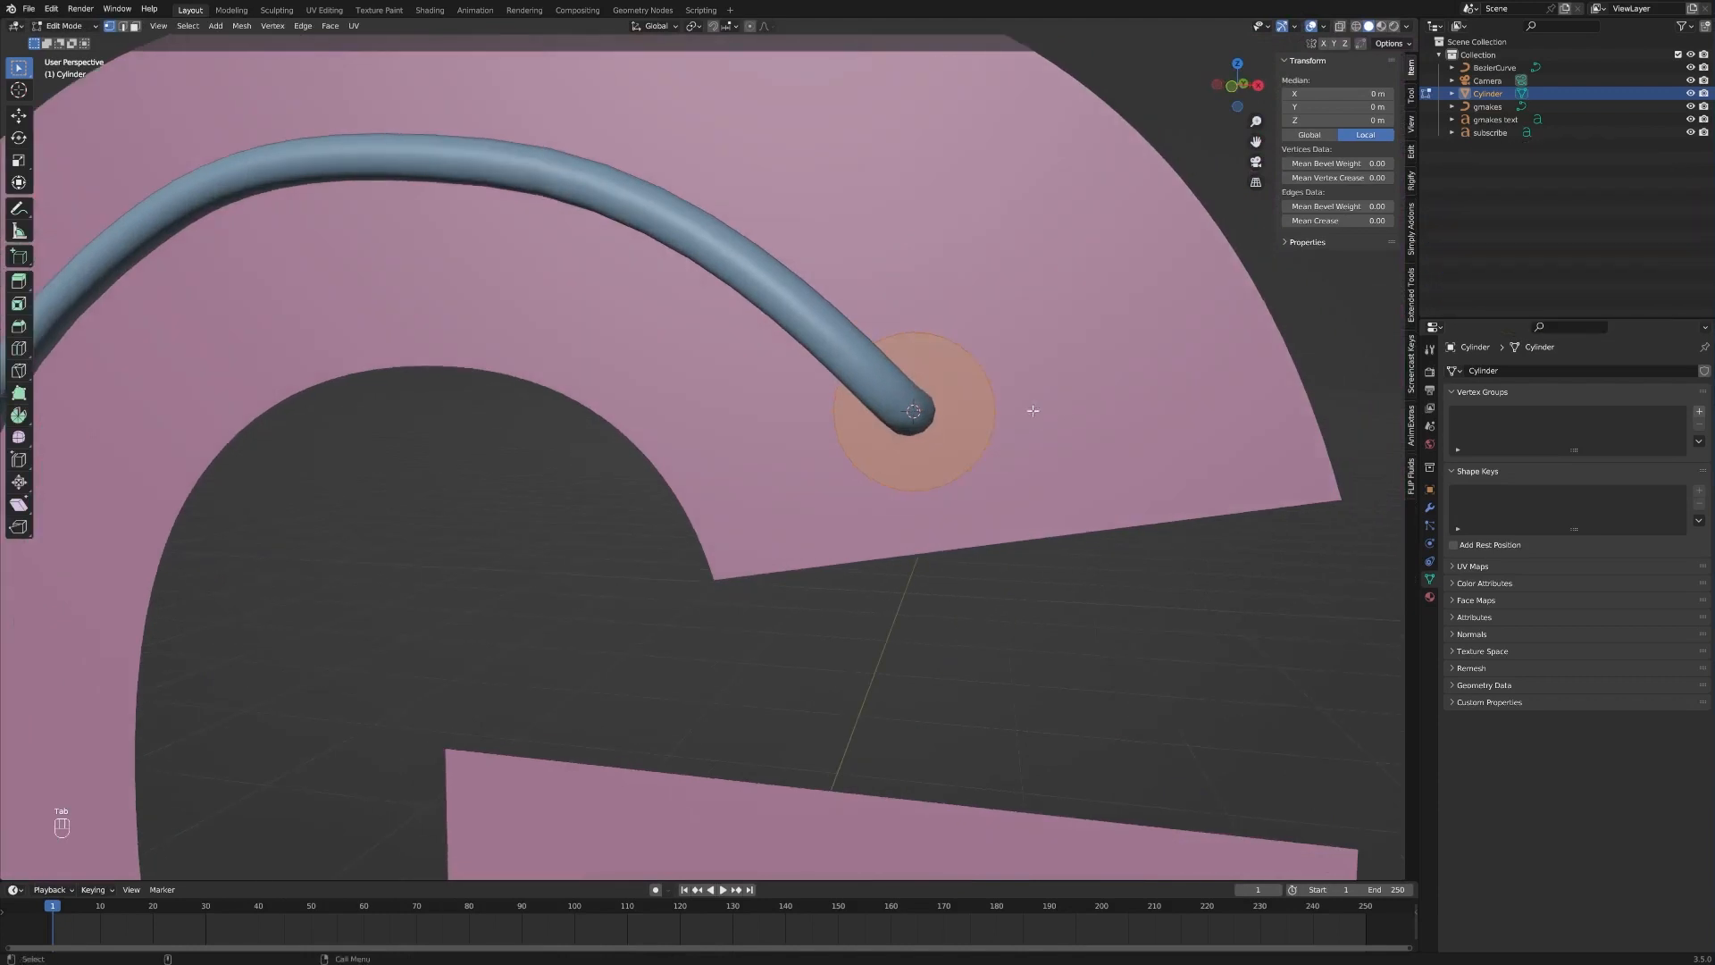
left_click(963, 410)
key("i")
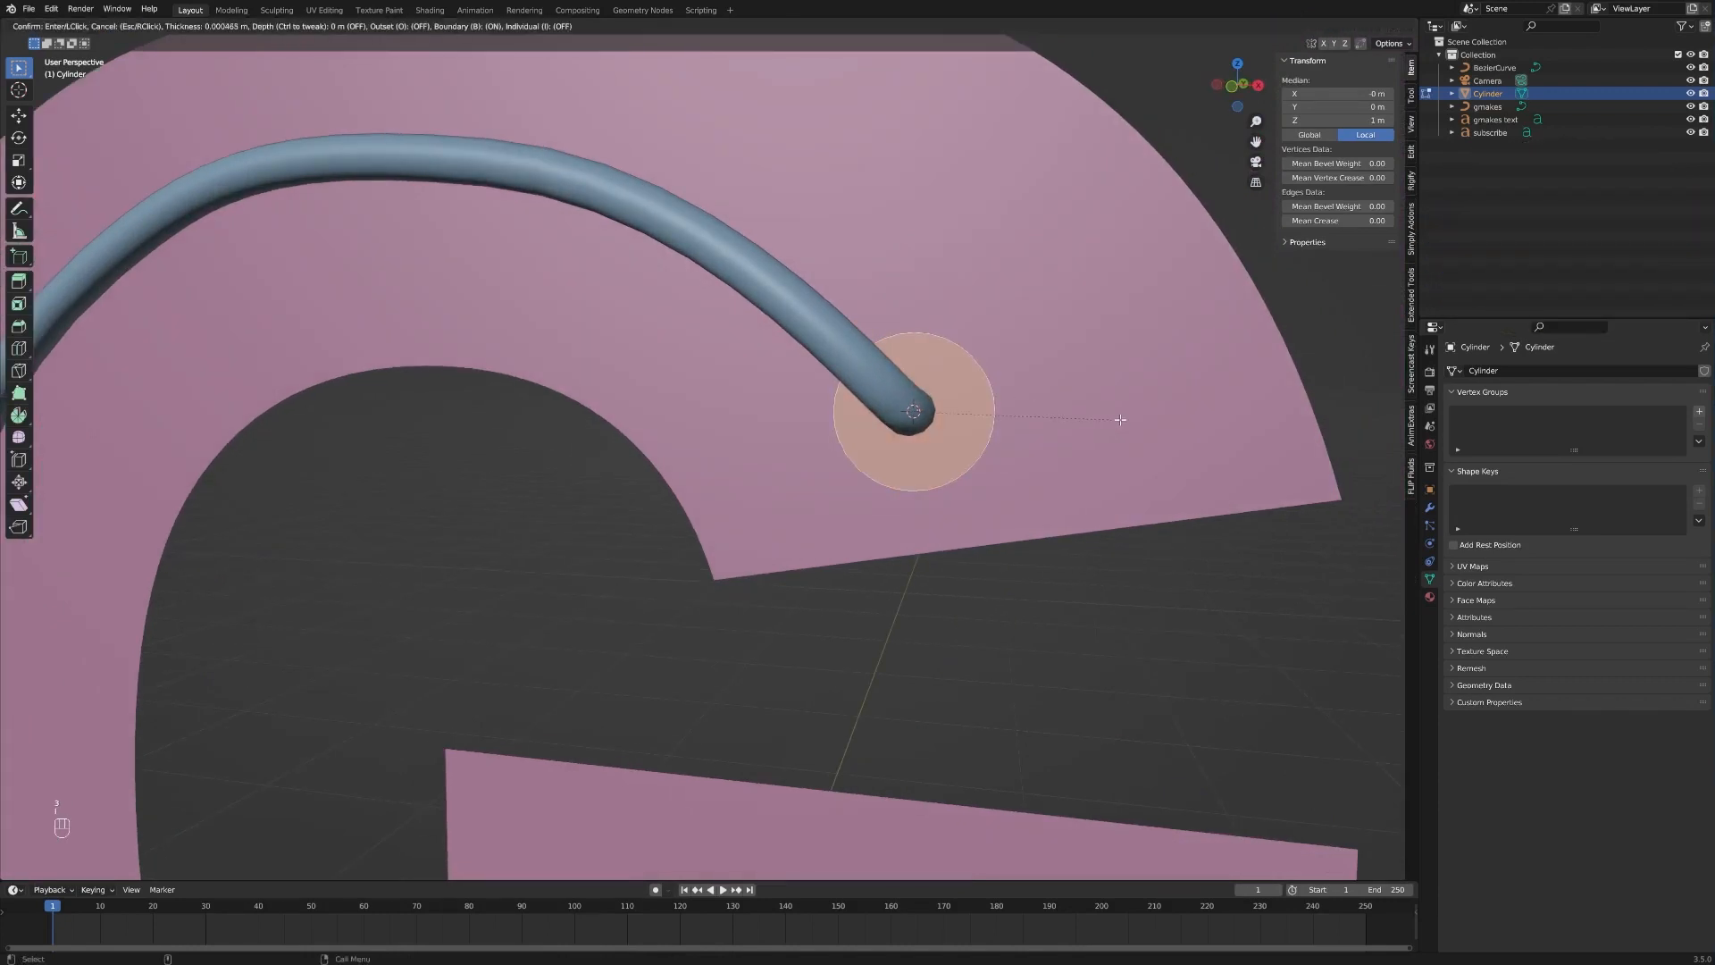
left_click(1099, 414)
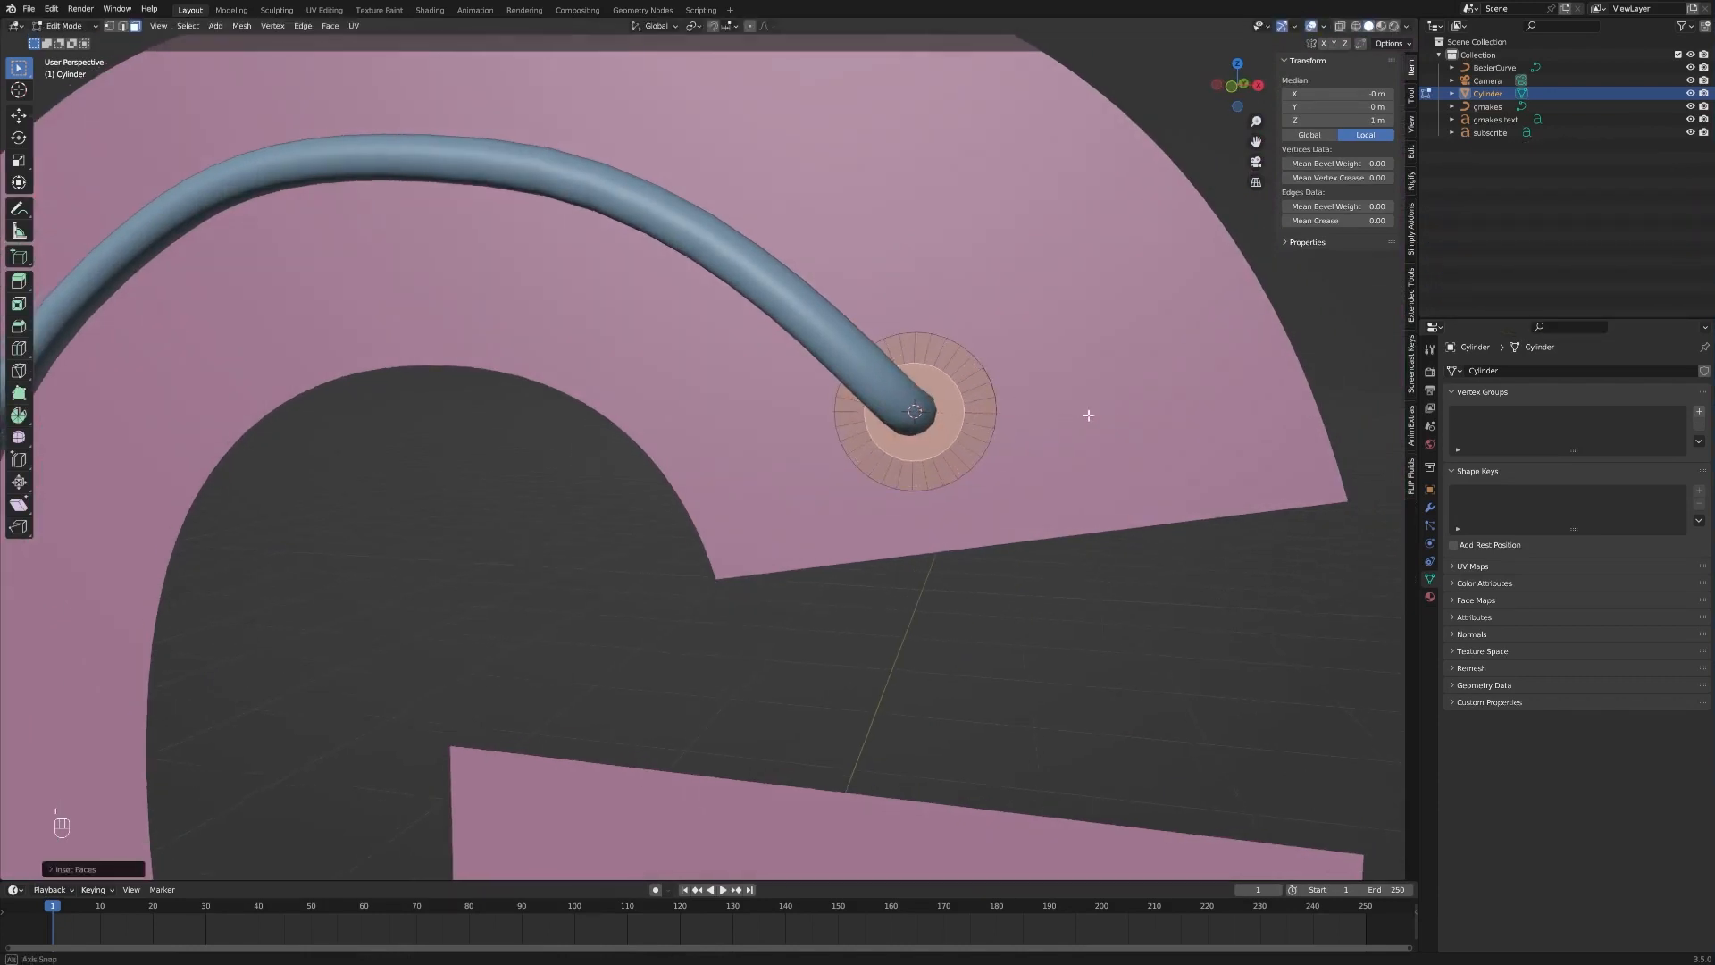
middle_click_drag(1099, 414, 1036, 418)
key("e")
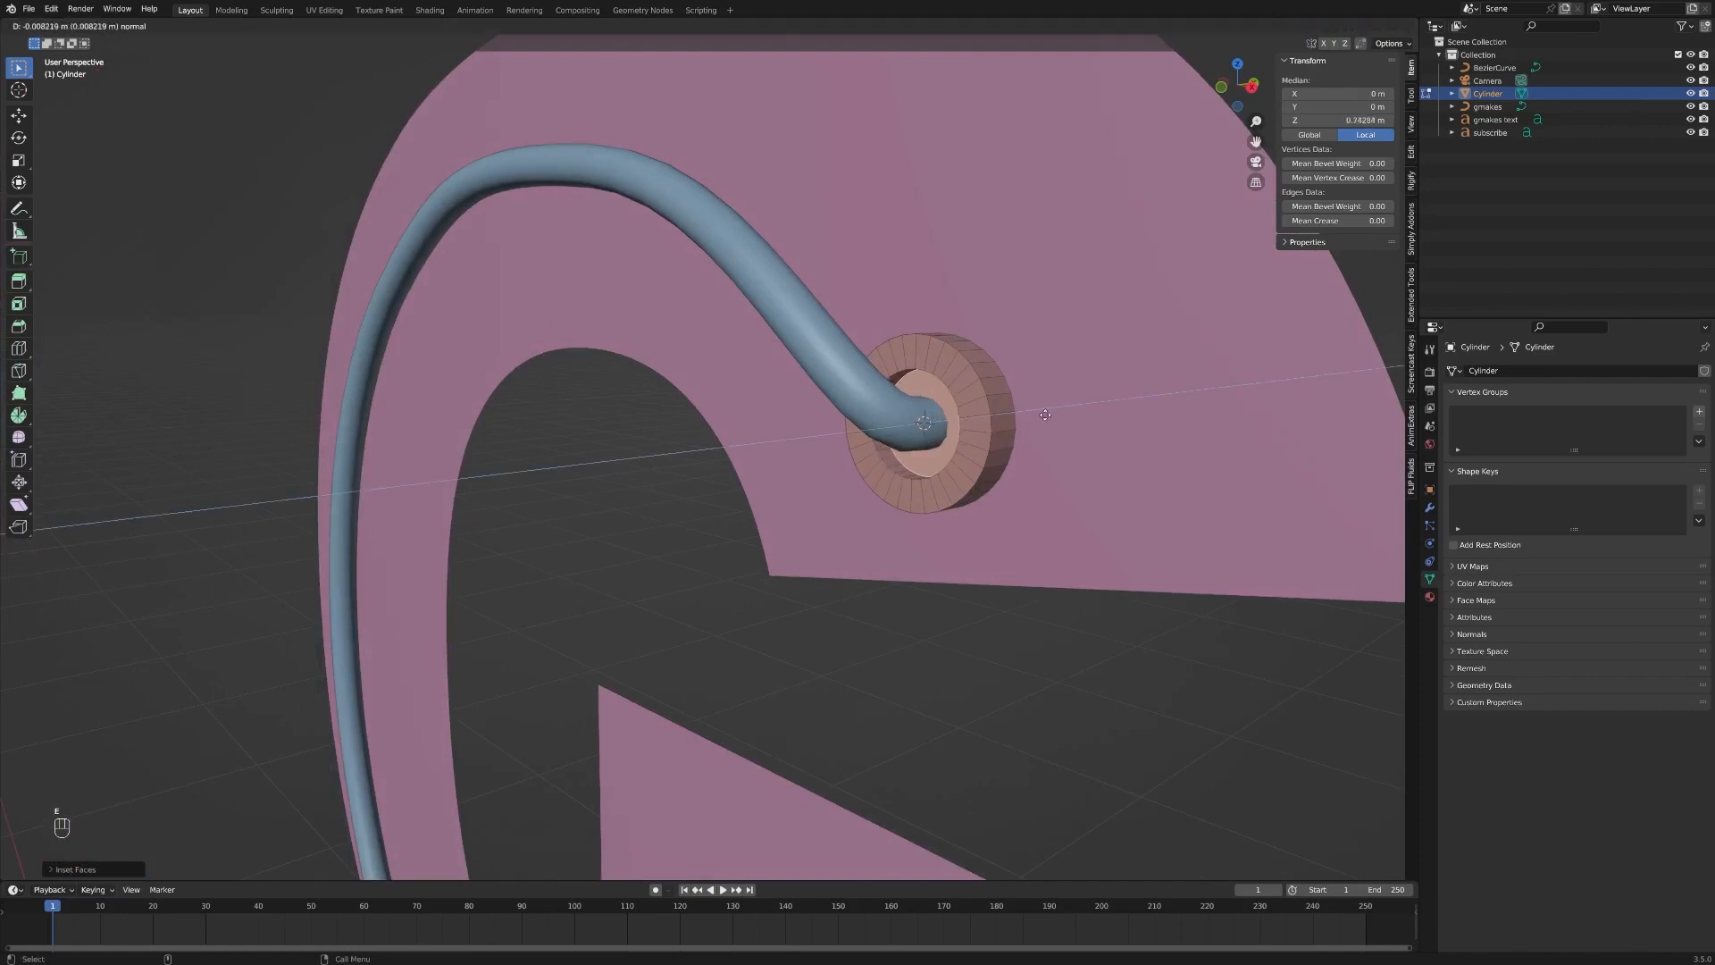
left_click(1042, 414)
- Apply the cylinder's scale in Object Mode and add a Bevel modifier to it
middle_click_drag(1041, 414, 953, 420)
scroll(1014, 446, "up", 3)
key("Tab")
right_click(935, 433)
left_click(934, 440)
key("ctrl+a")
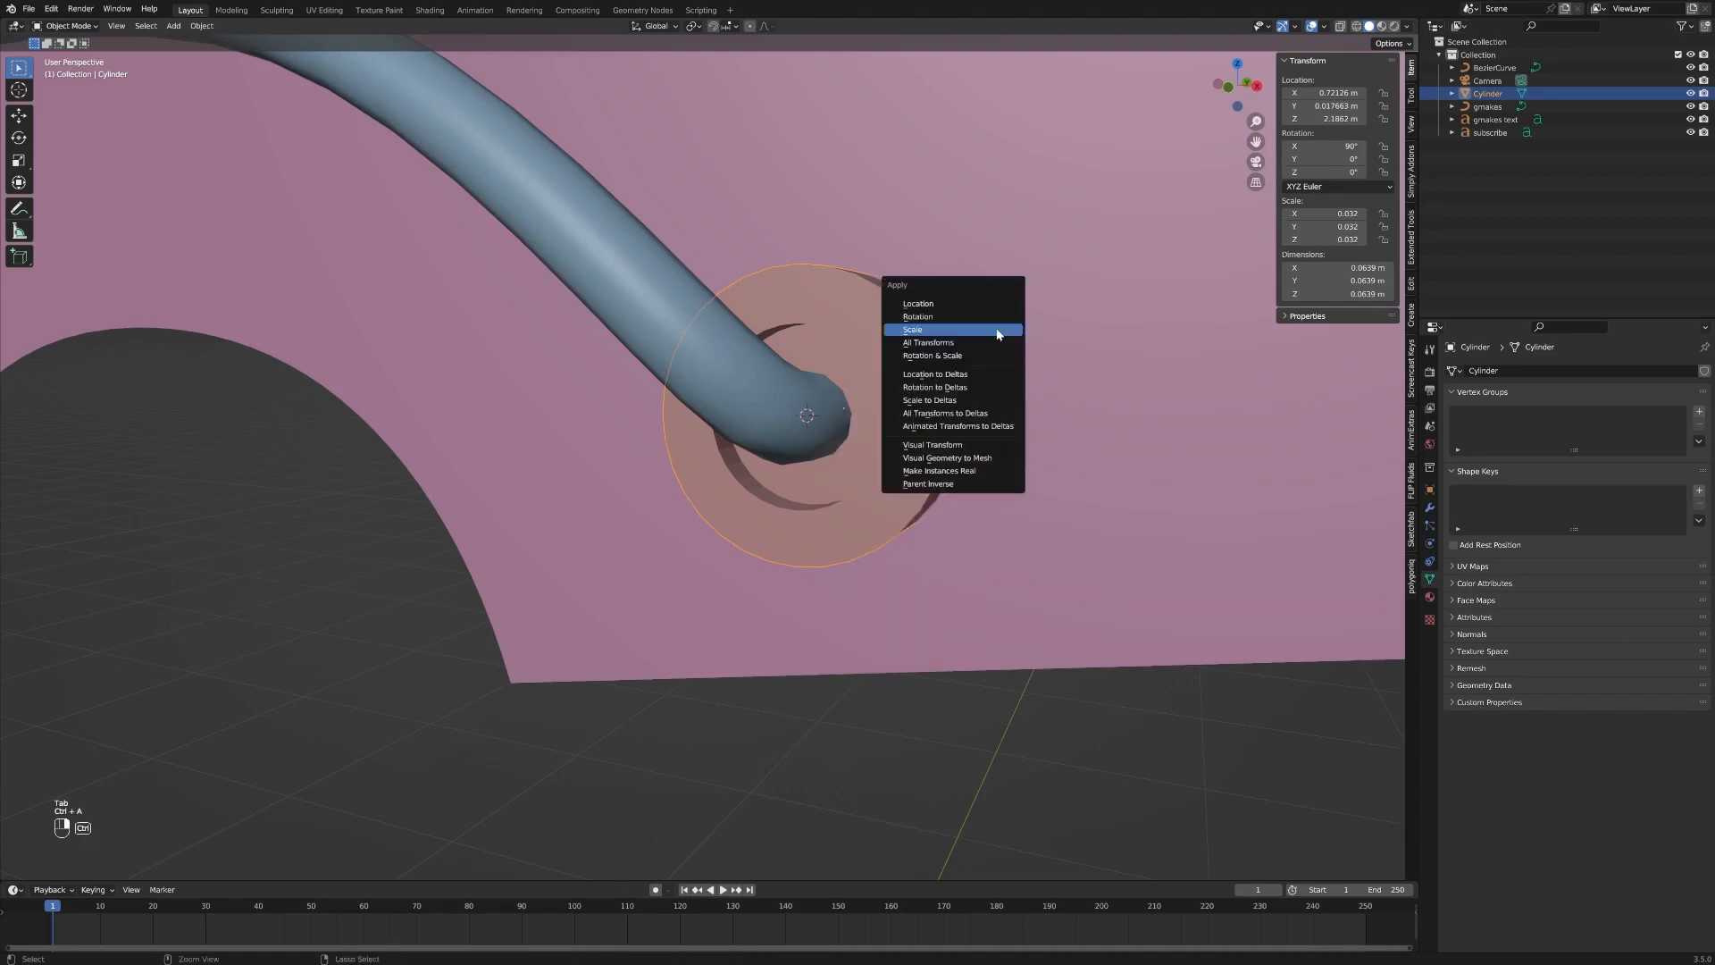
left_click(920, 330)
left_click(1431, 507)
left_click(1484, 370)
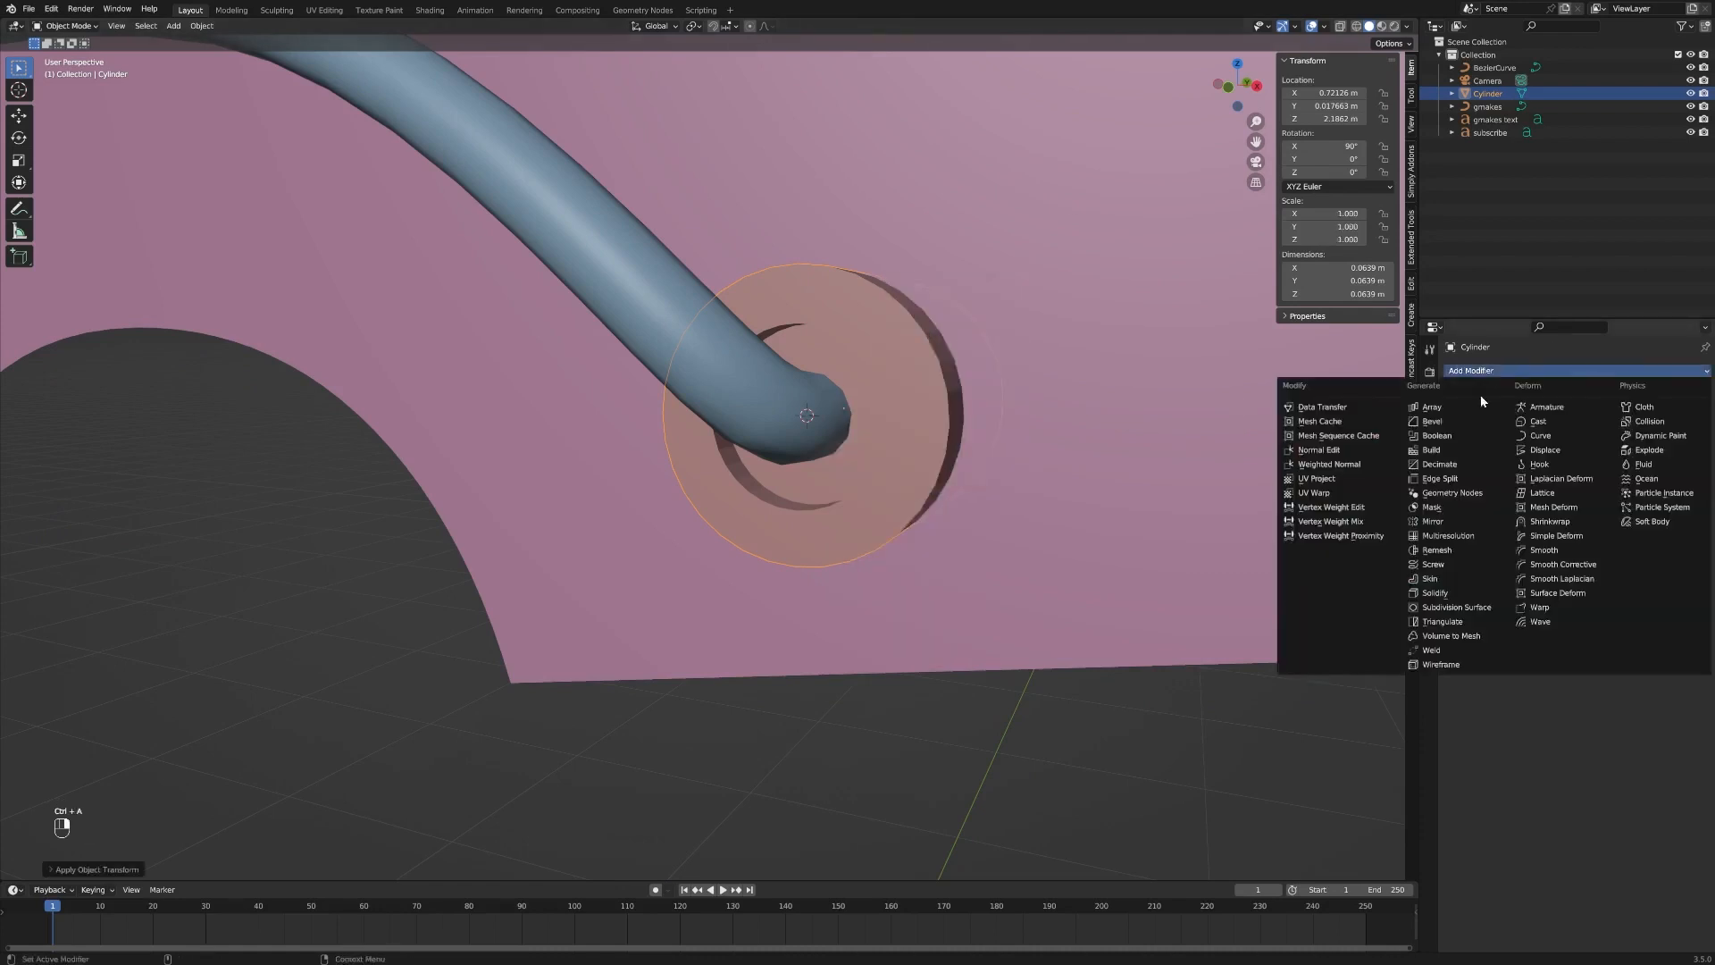
left_click(1420, 432)
- Shade the cylinder smooth and increase the number of segments in its Bevel modifier
right_click(888, 436)
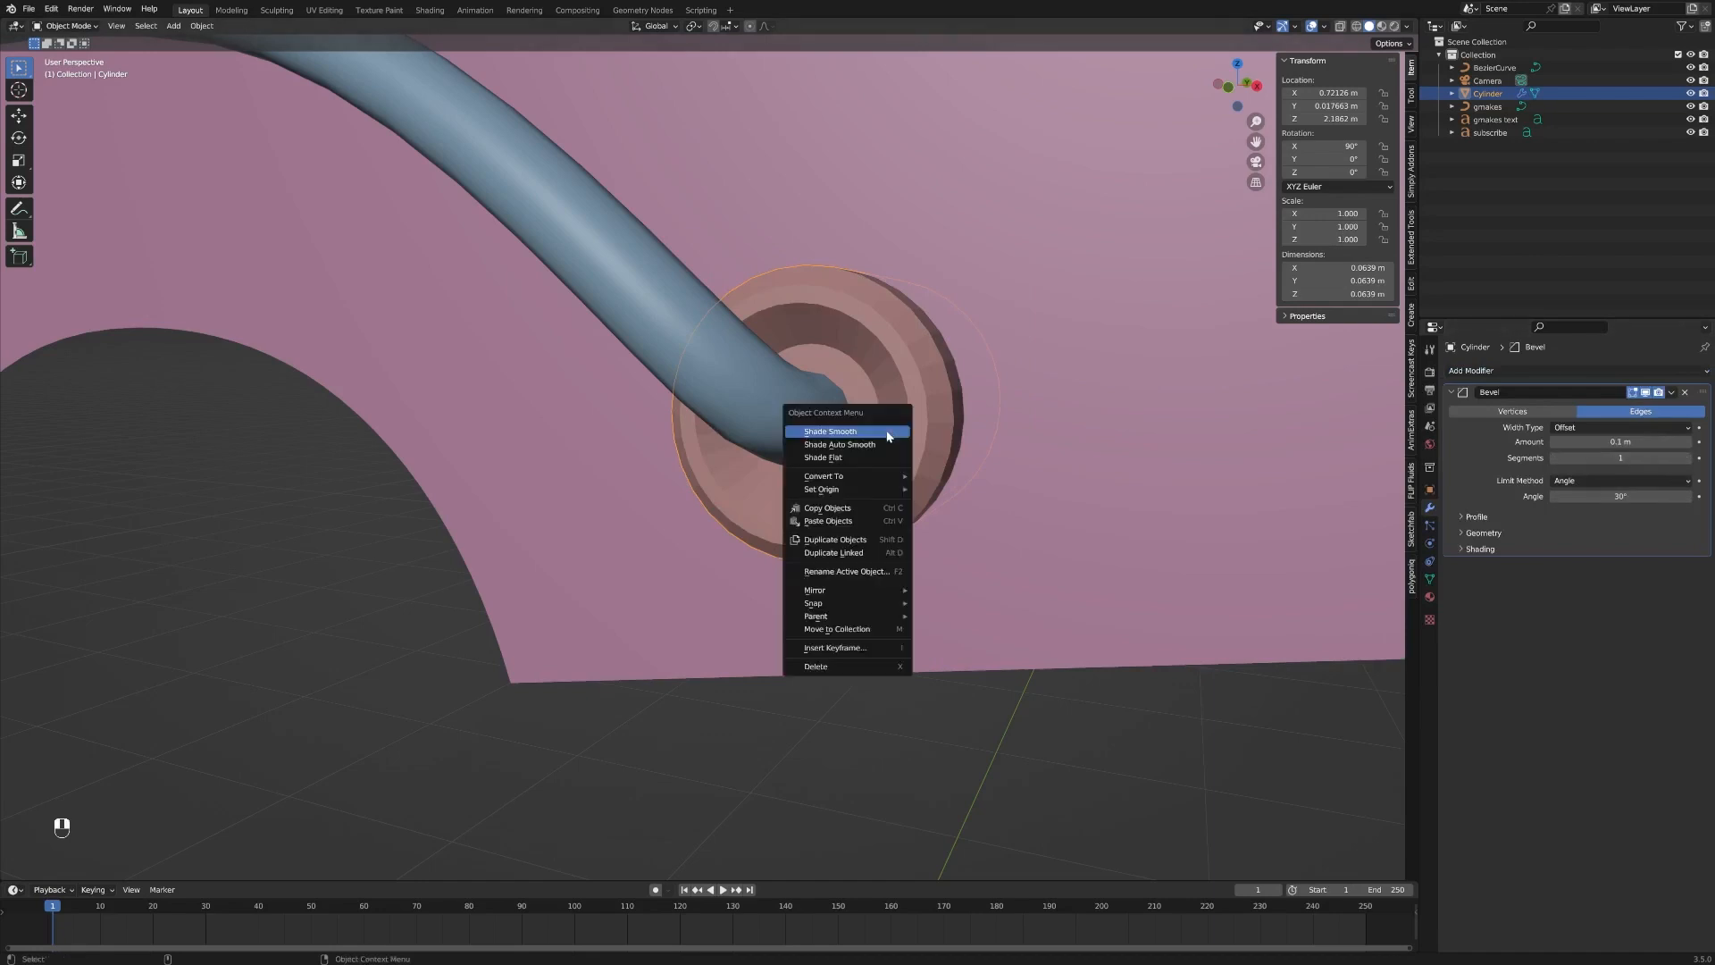
left_click(889, 436)
left_click(1687, 458)
left_click(1688, 457)
left_click(1687, 457)
- Enable Auto Smooth at 30° in the cylinder's normals settings
left_click(1429, 579)
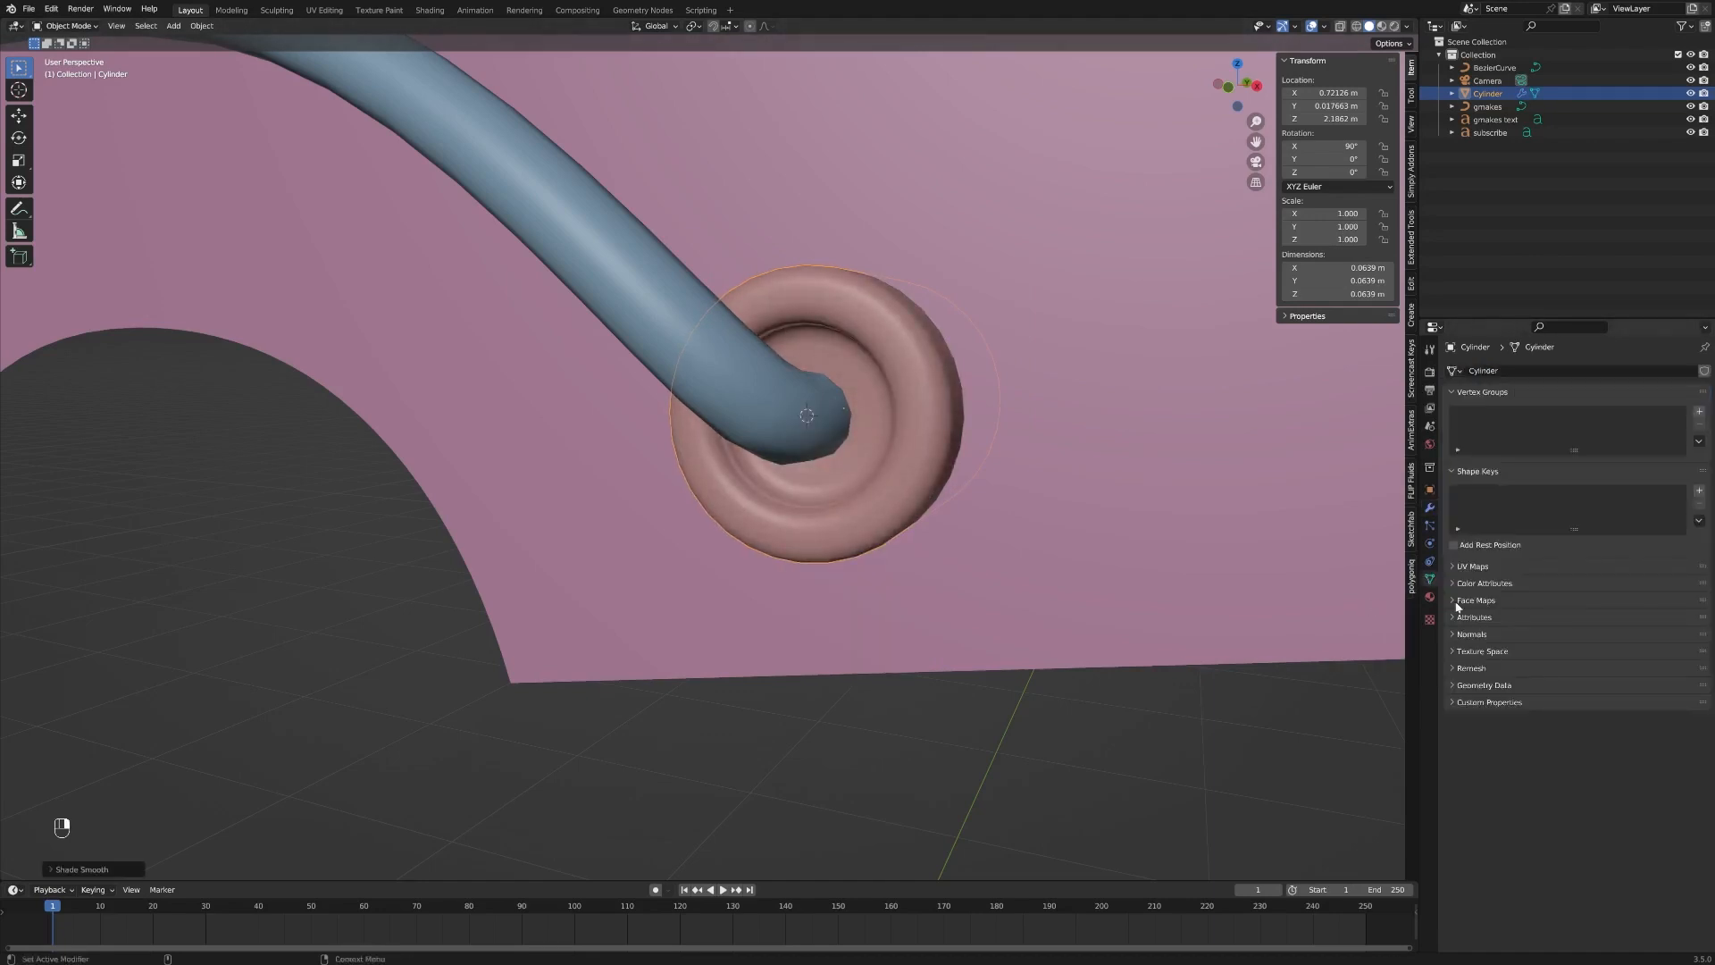
left_click(1484, 635)
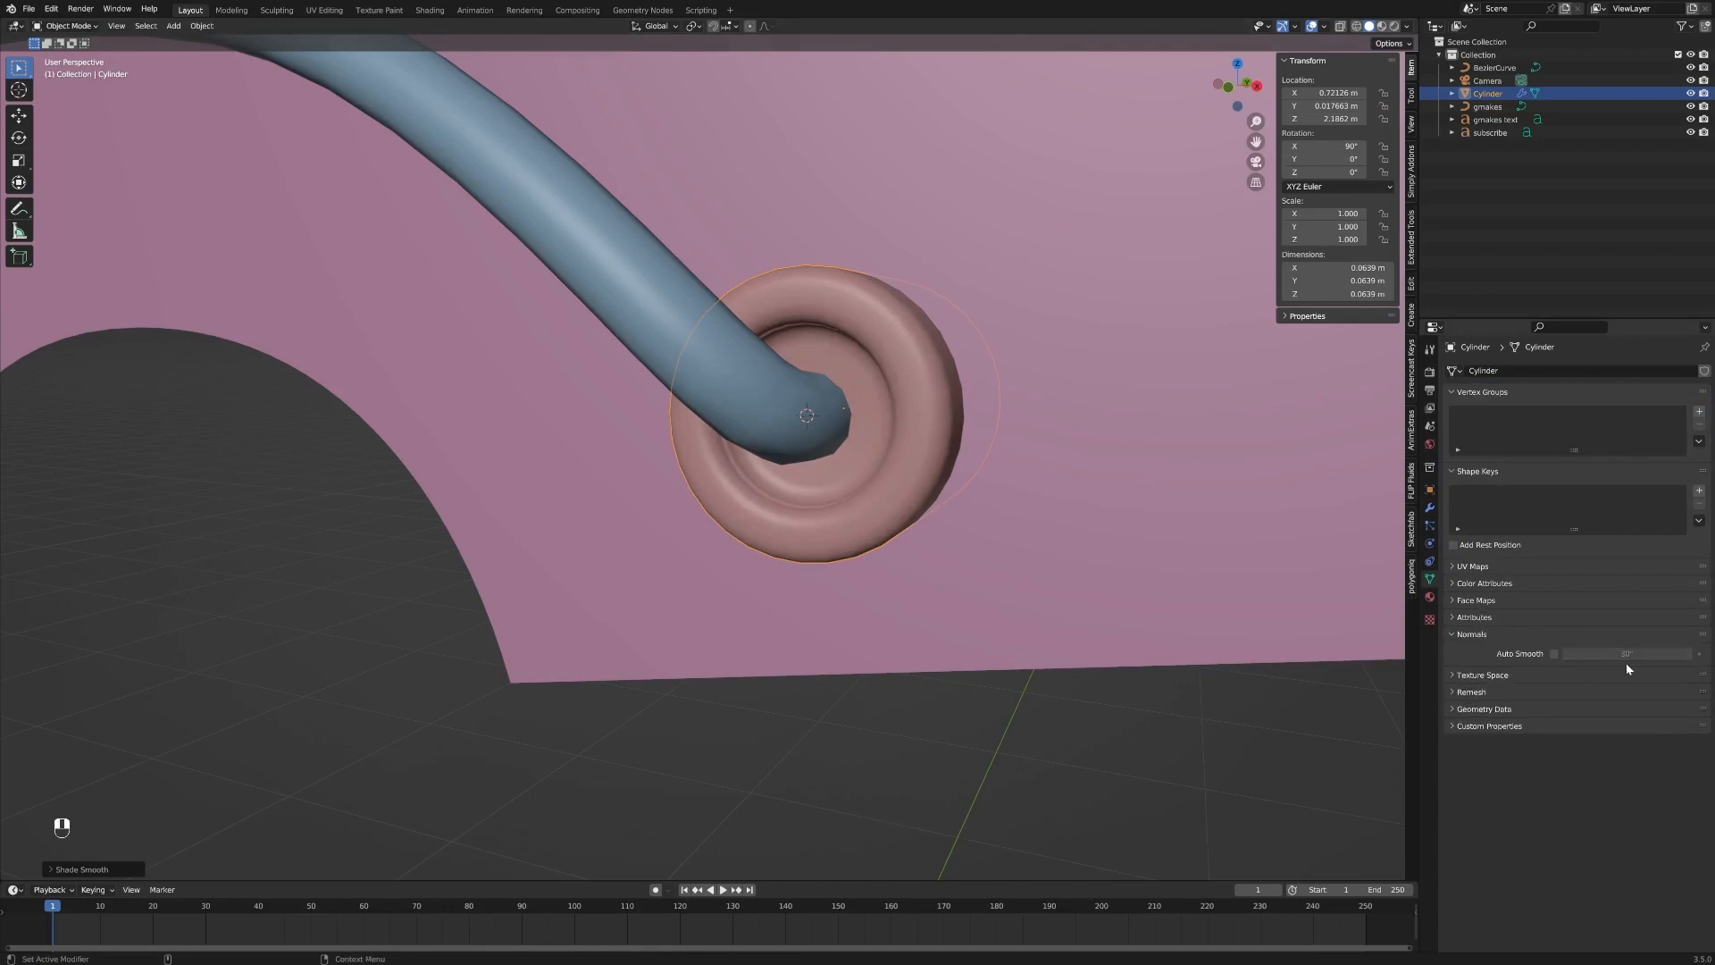
left_click(1555, 654)
middle_click_drag(1267, 603, 1117, 534)
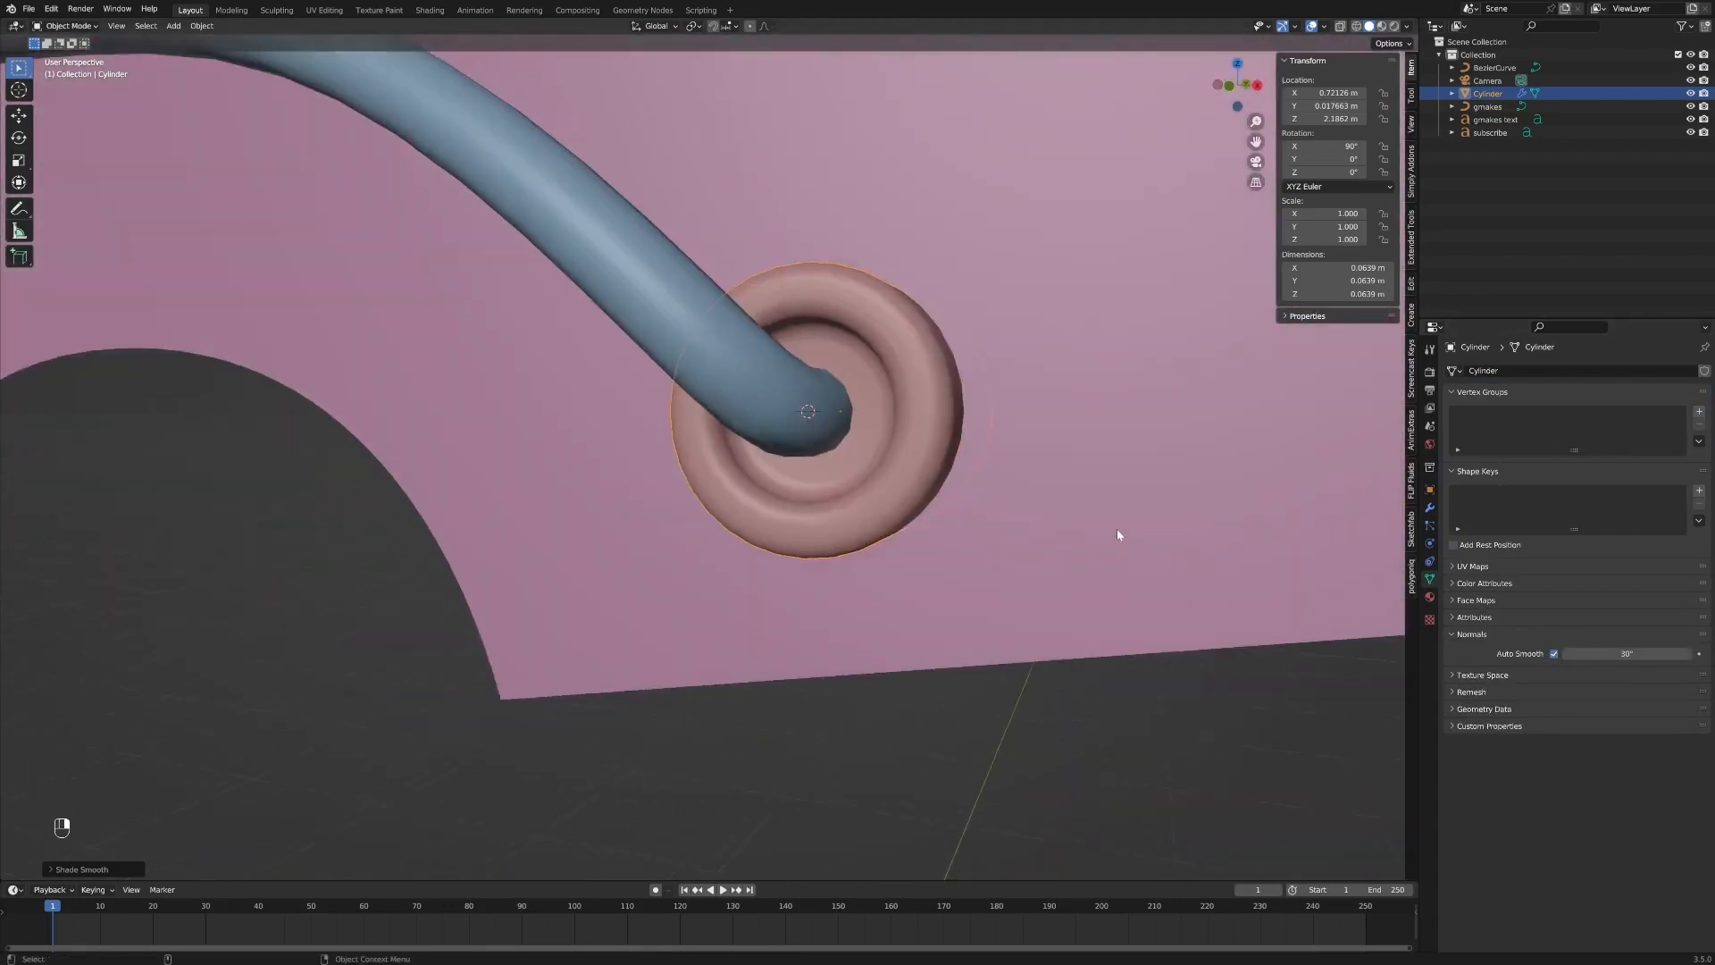
- Examine the tube socket on the G and the remaining tube ends across the GMAKES and SUBSCRIBE lettering
scroll(1117, 534, "down", 6)
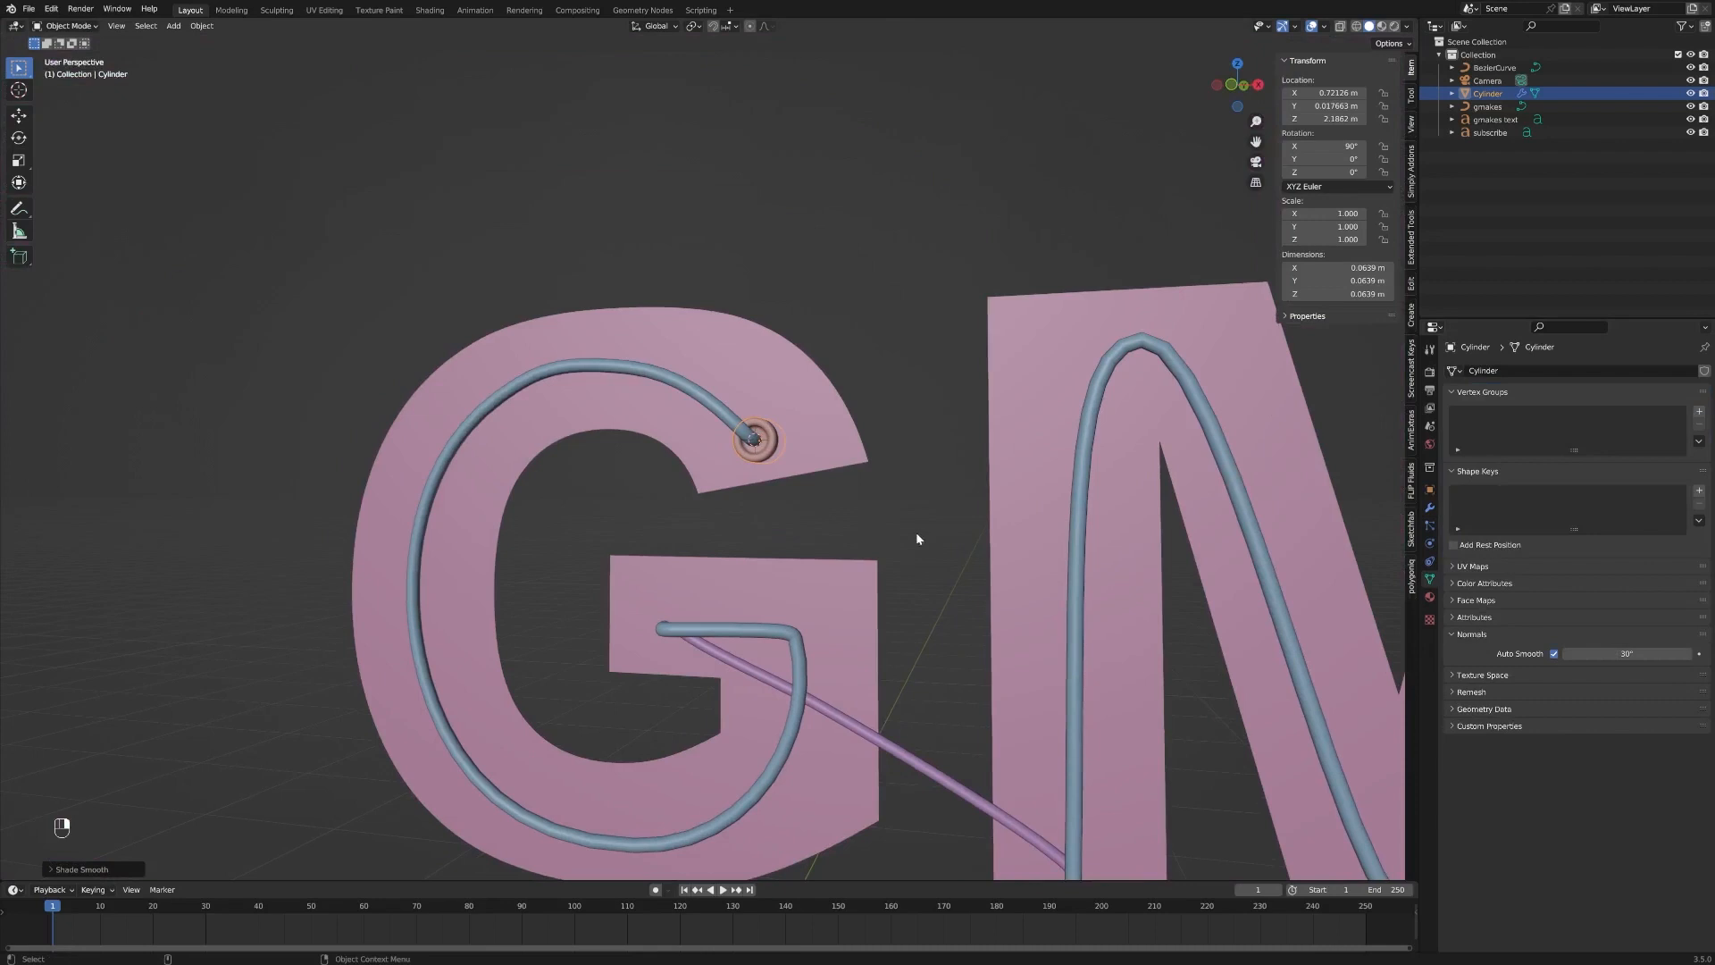
scroll(820, 497, "down", 2)
scroll(820, 496, "up", 2)
scroll(900, 720, "down", 3)
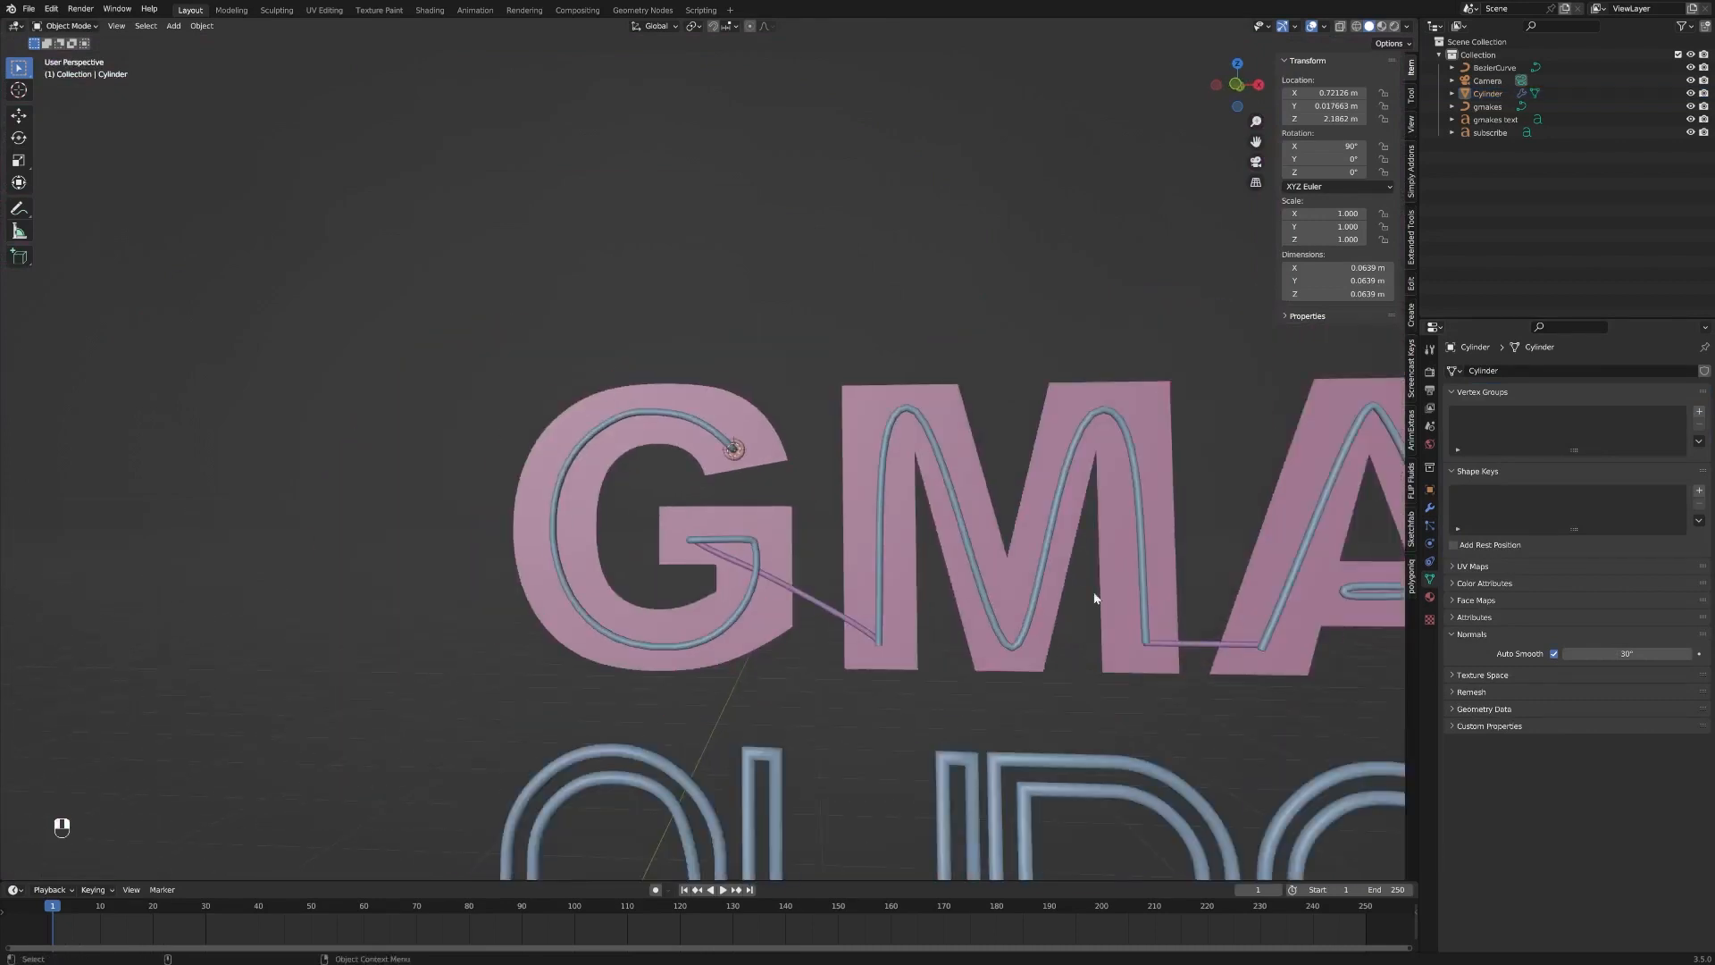
middle_click_drag(1024, 629, 596, 620, "shift")
middle_click_drag(1031, 511, 679, 531, "shift")
middle_click_drag(1063, 531, 630, 547, "shift")
scroll(923, 520, "down", 3)
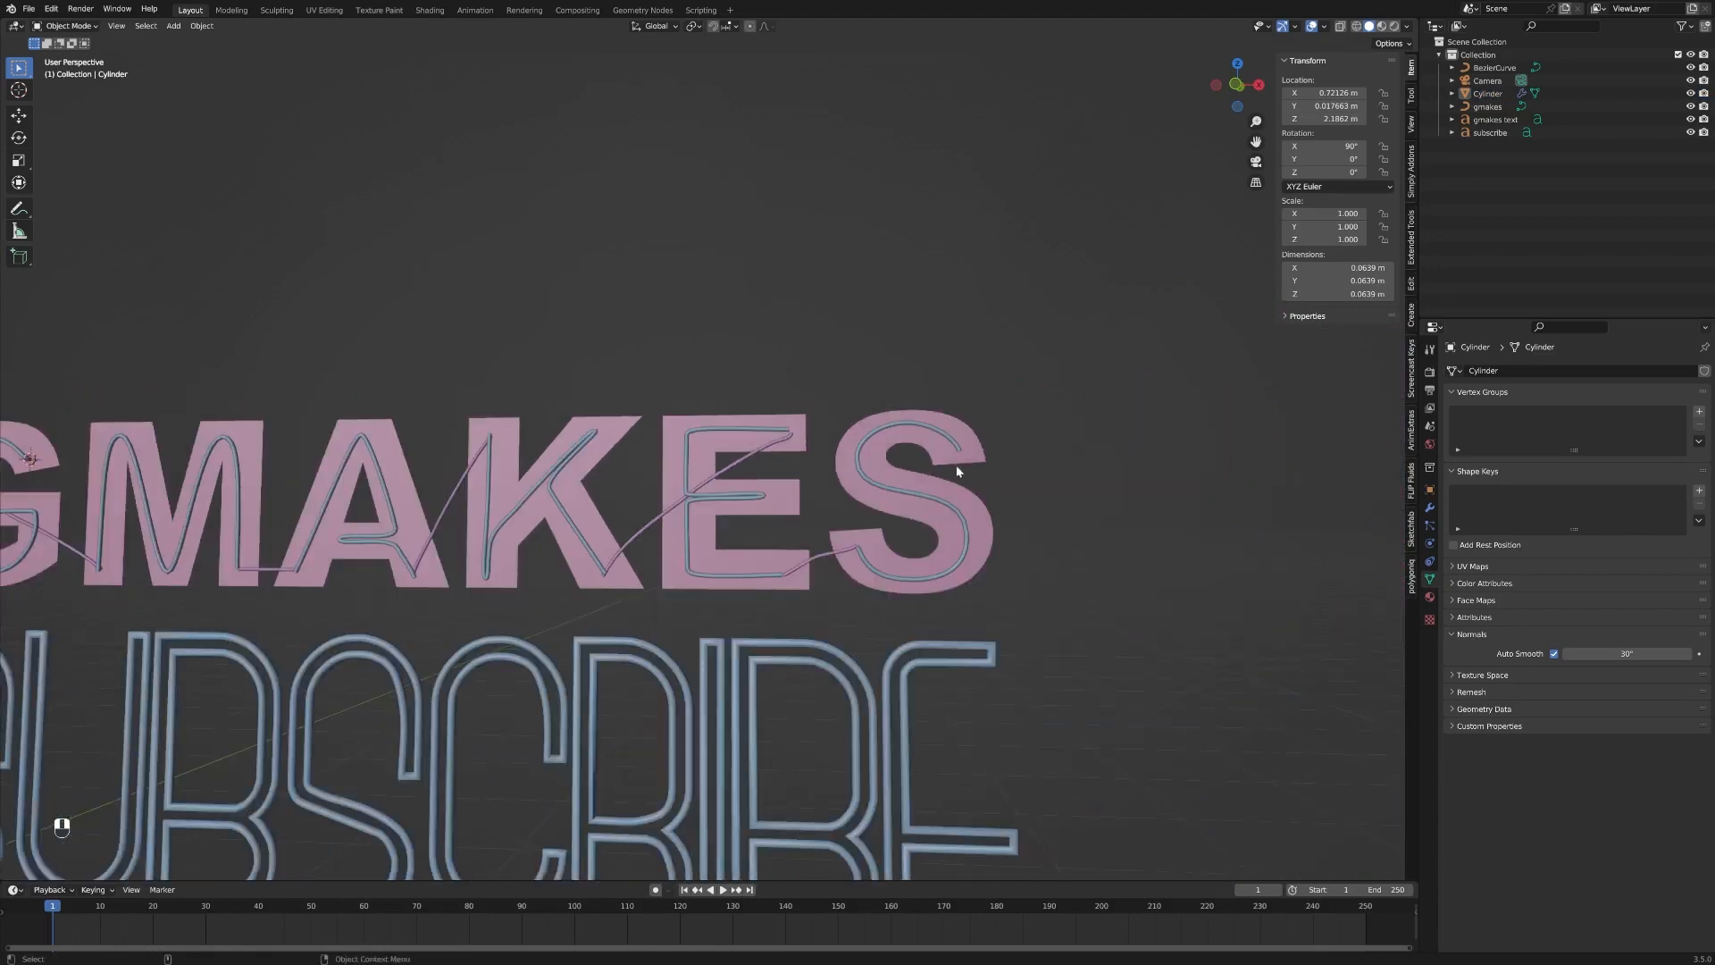
left_click(960, 455)
middle_click_drag(435, 577, 792, 536, "shift")
left_click(632, 302)
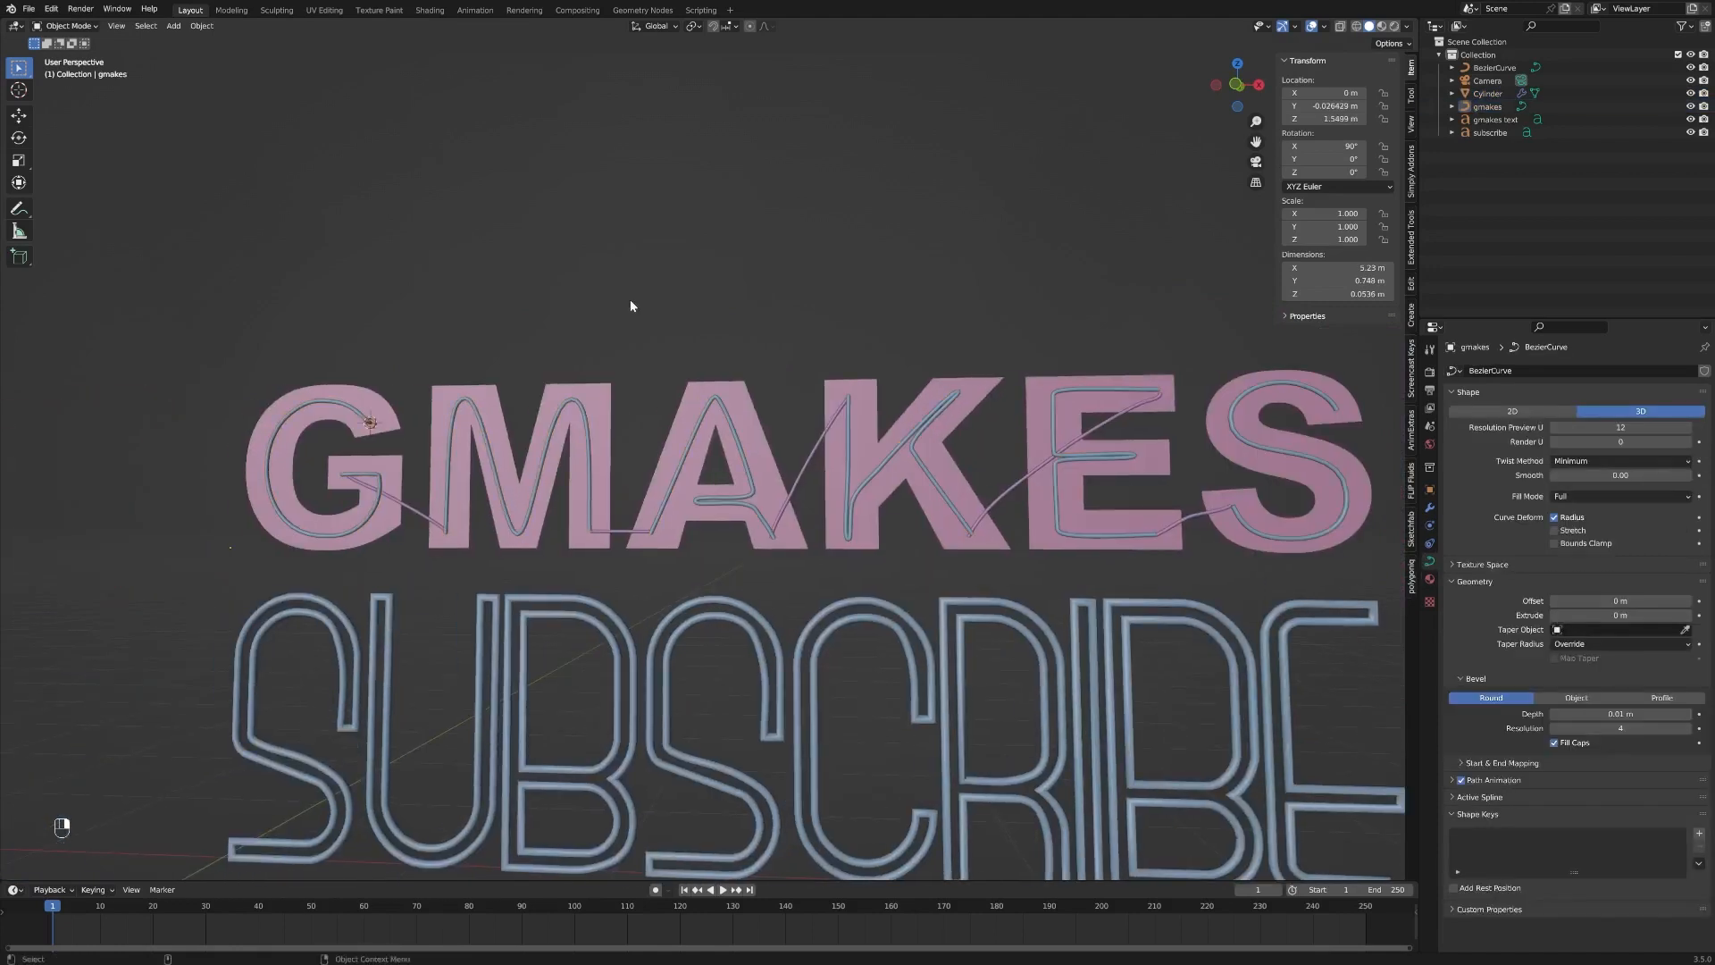
middle_click_drag(733, 474, 863, 373, "shift")
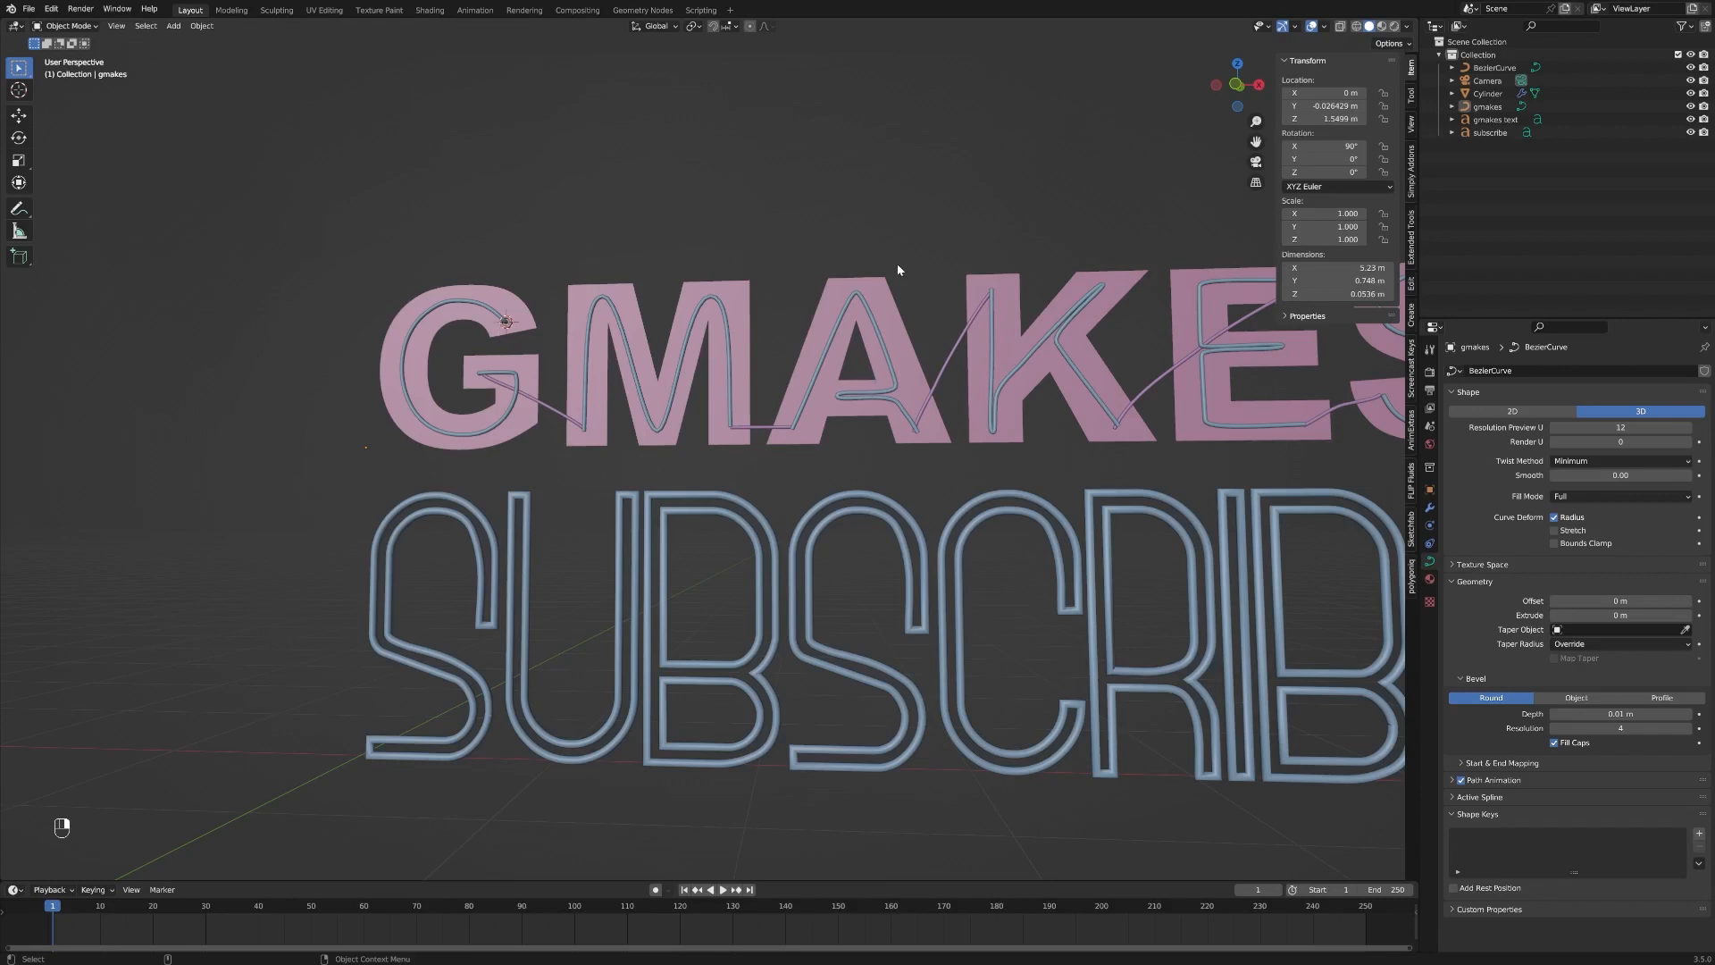
scroll(859, 298, "up", 3)
middle_click_drag(860, 298, 835, 260, "shift")
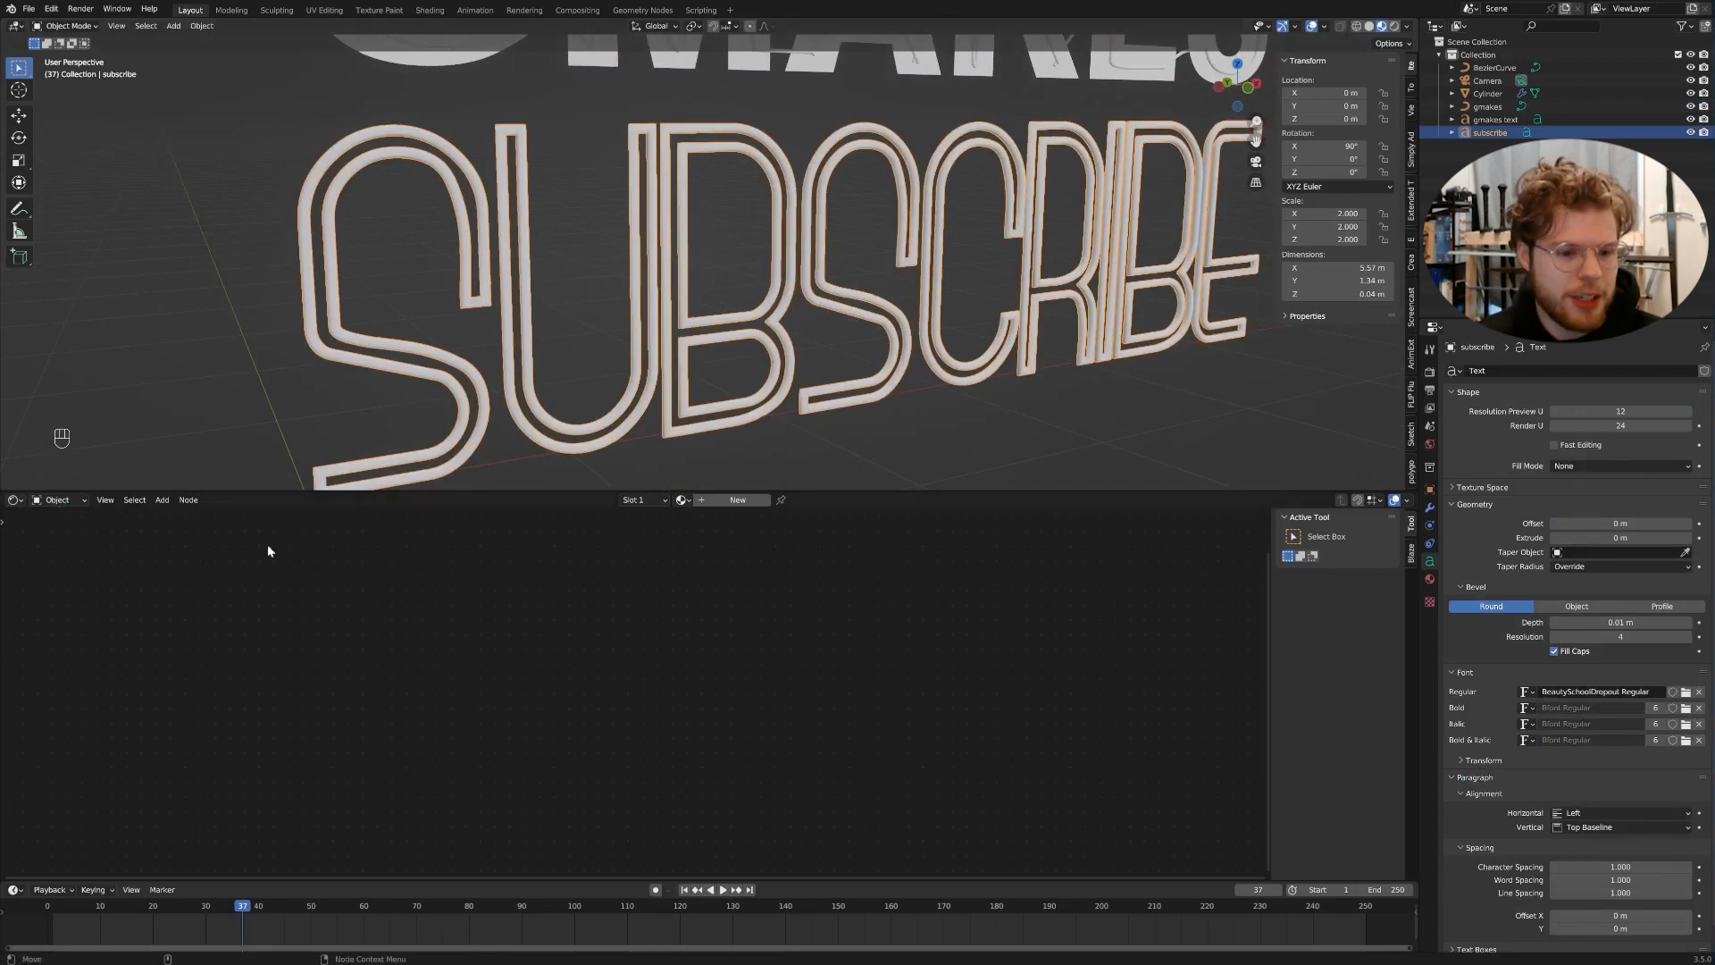
- Create a material named "subscribe neon" for the subscribe text and move the Principled BSDF node away from the Material Output
left_click(715, 501)
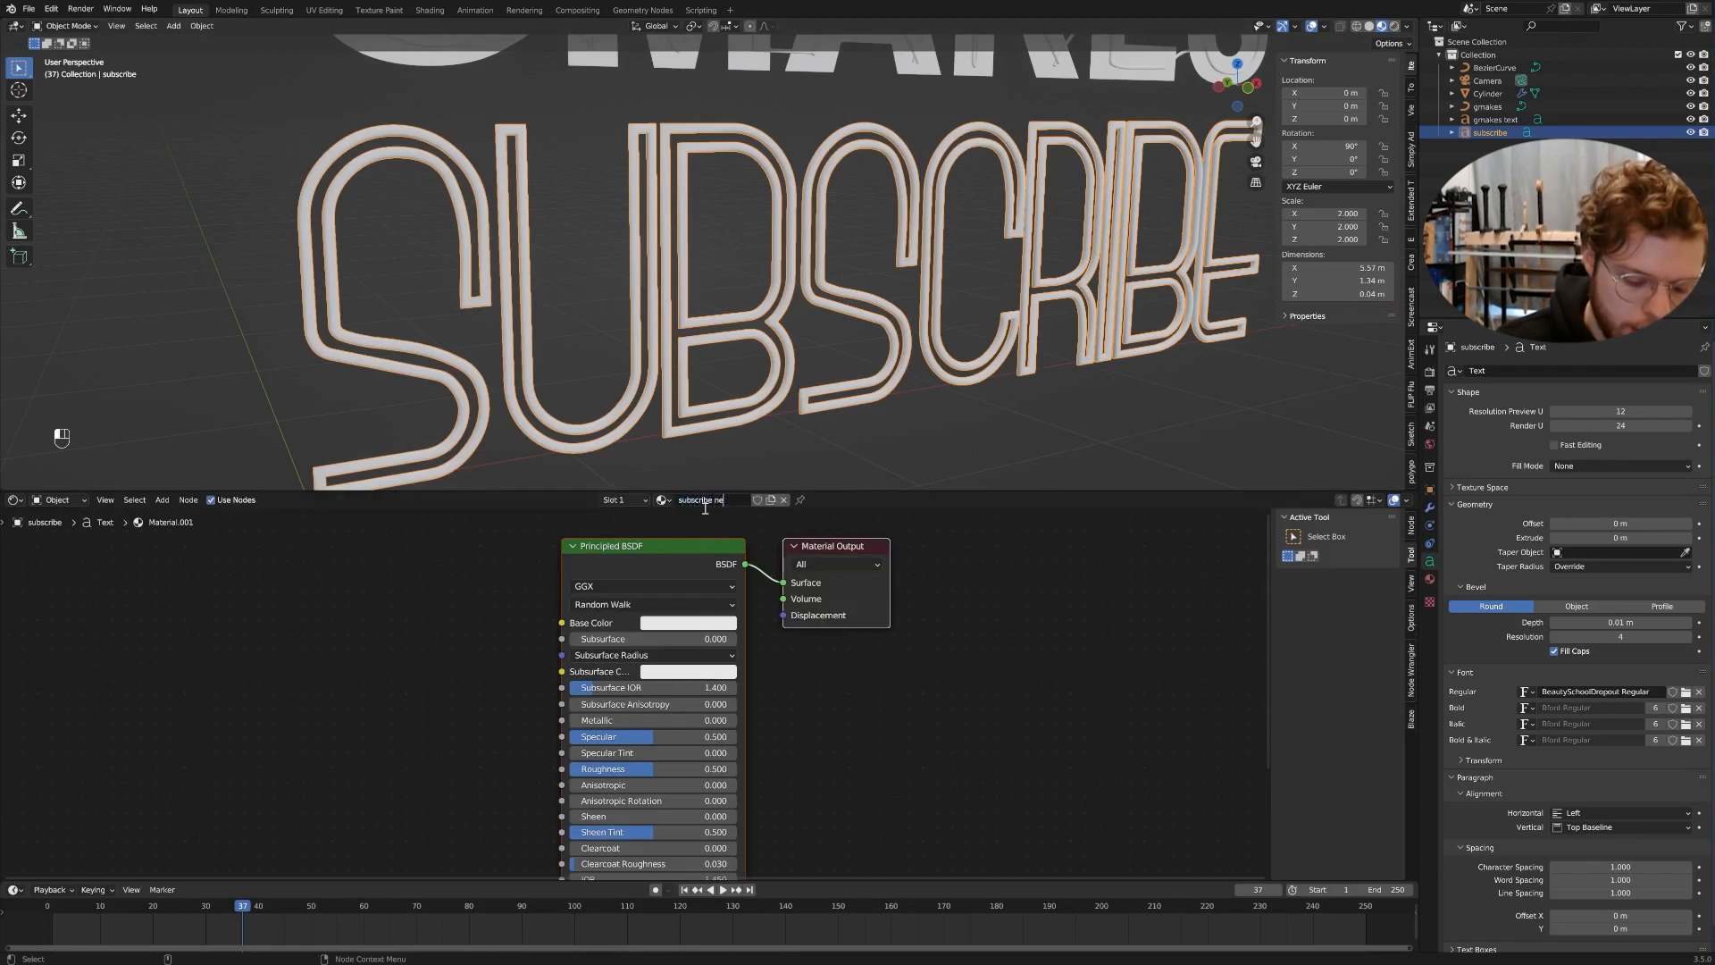
left_click(1003, 704)
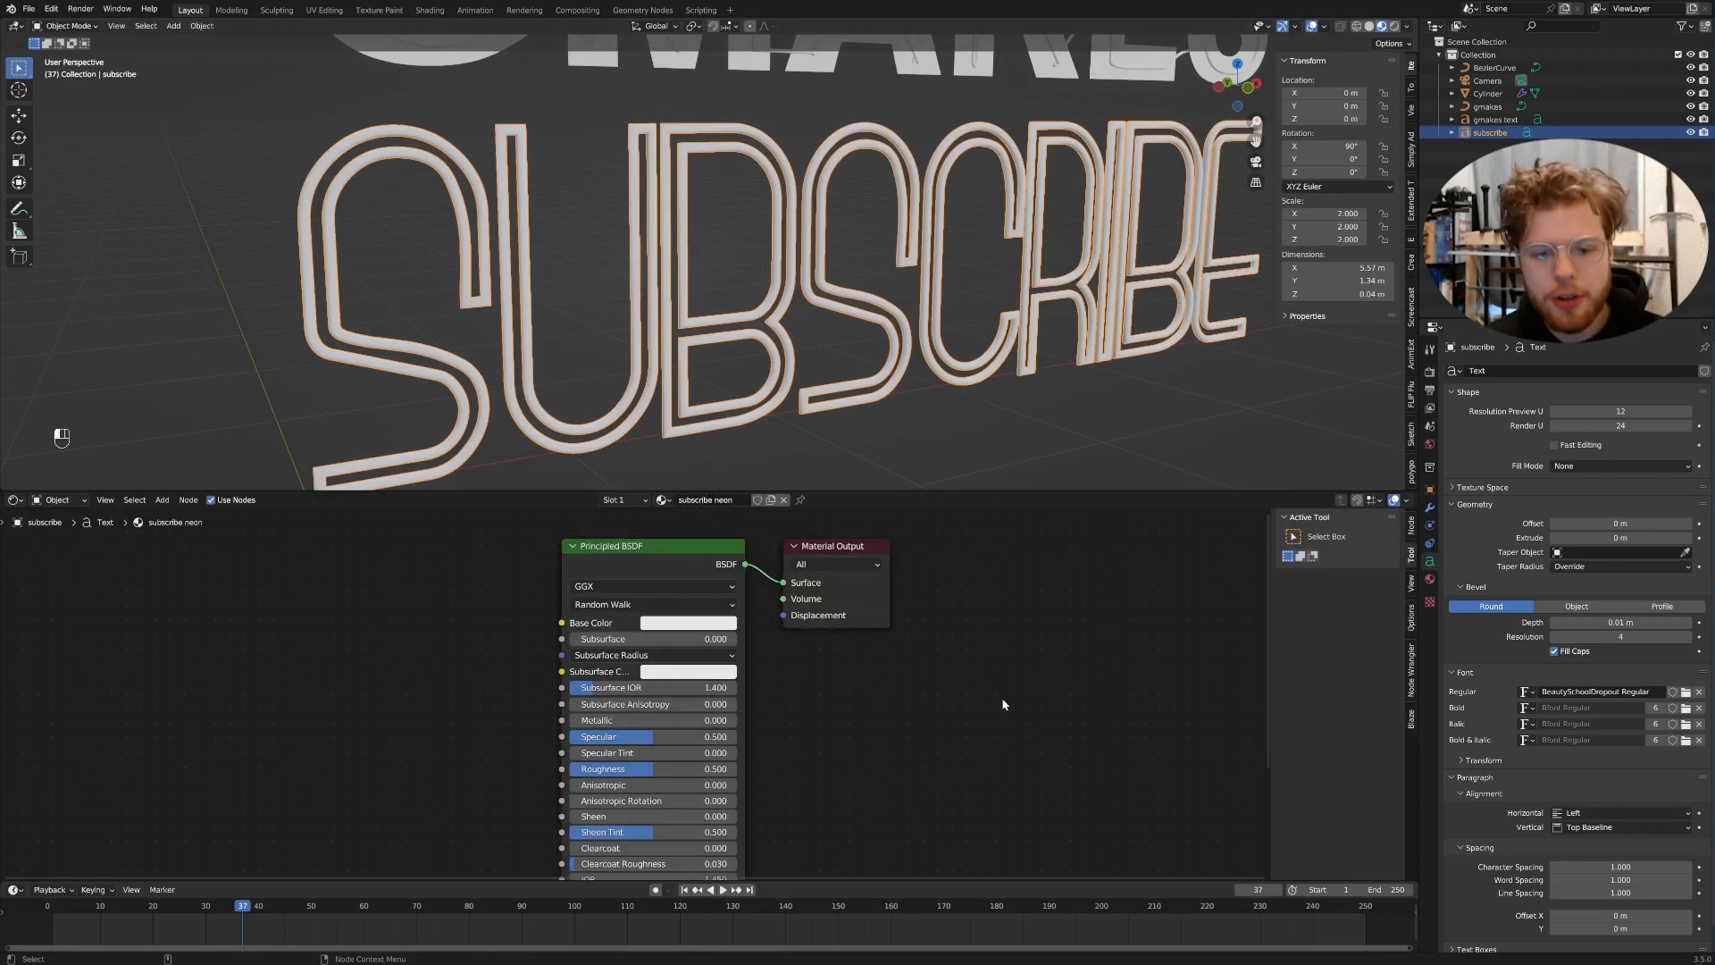
left_click_drag(714, 557, 548, 586)
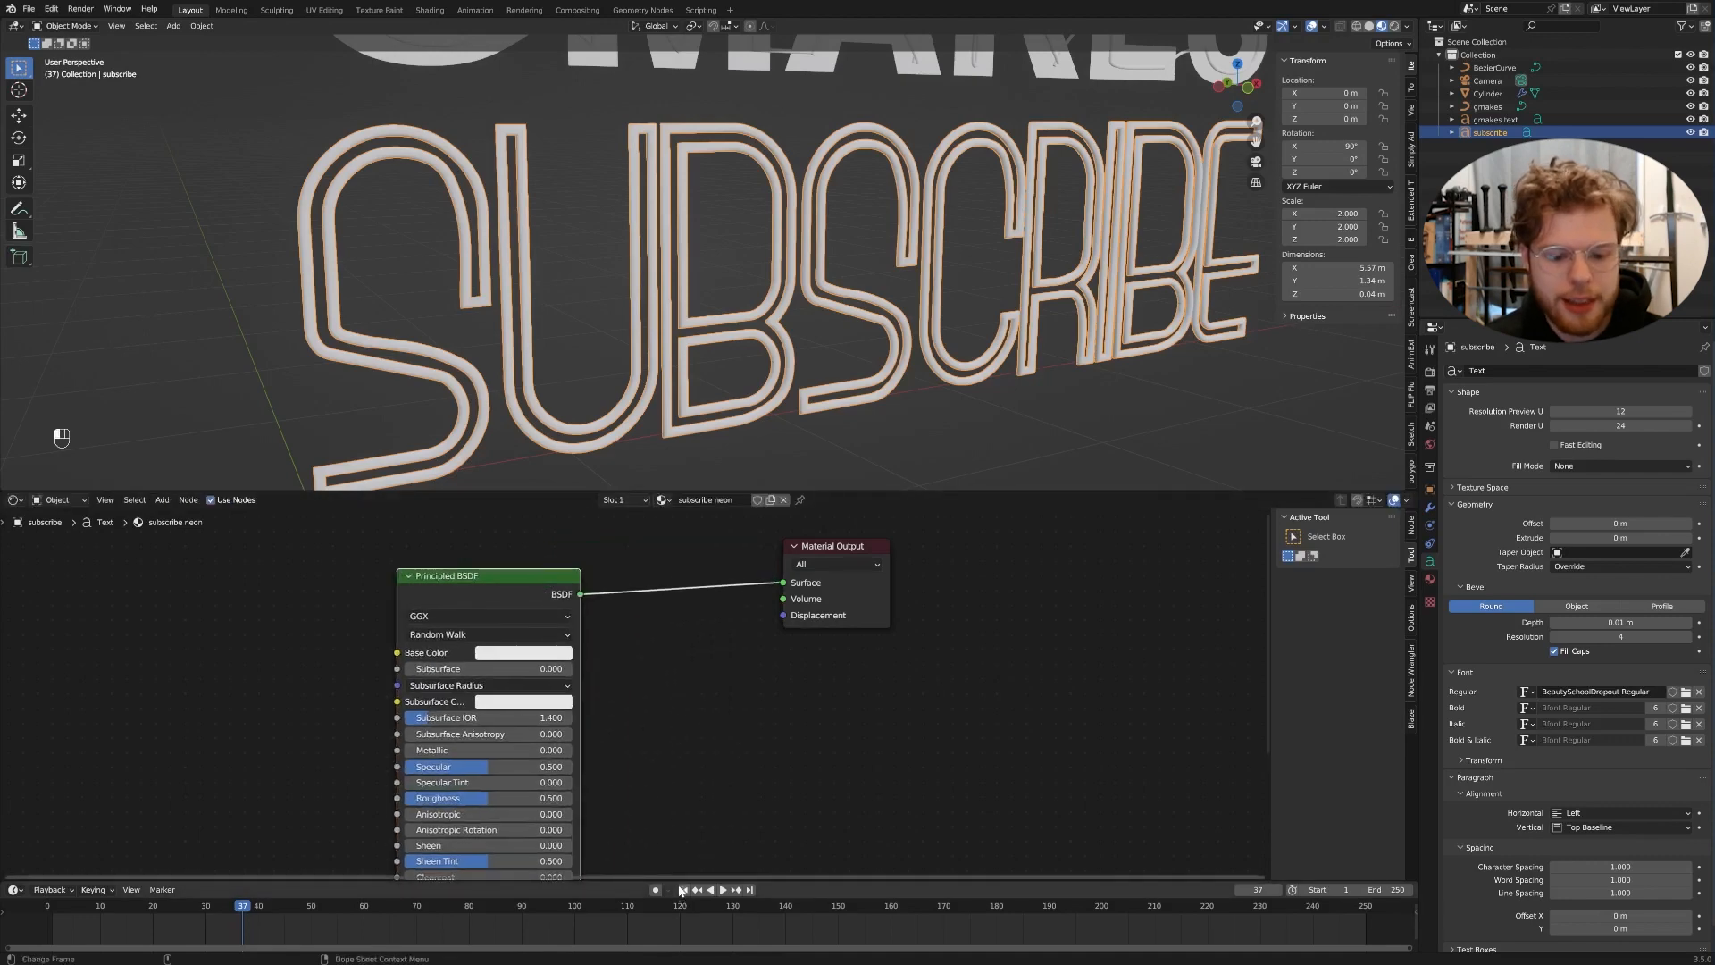
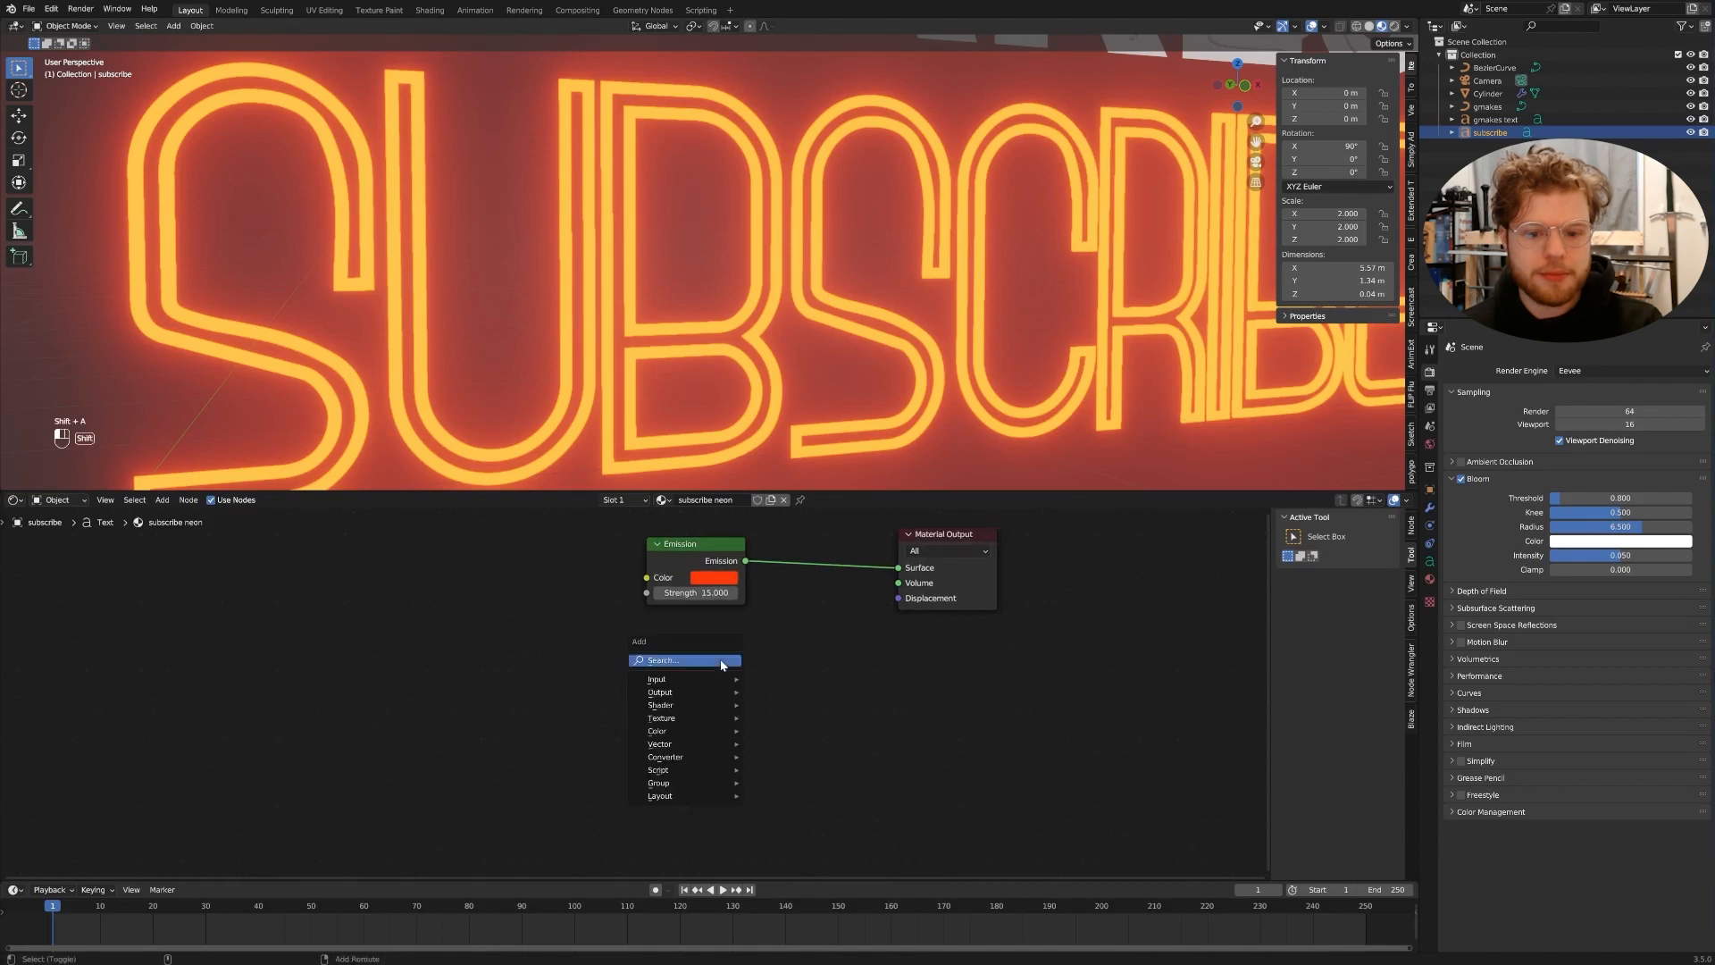
- Add a Glossy BSDF node and a Transparent BSDF node below the Emission node in the subscribe neon material
type("gl")
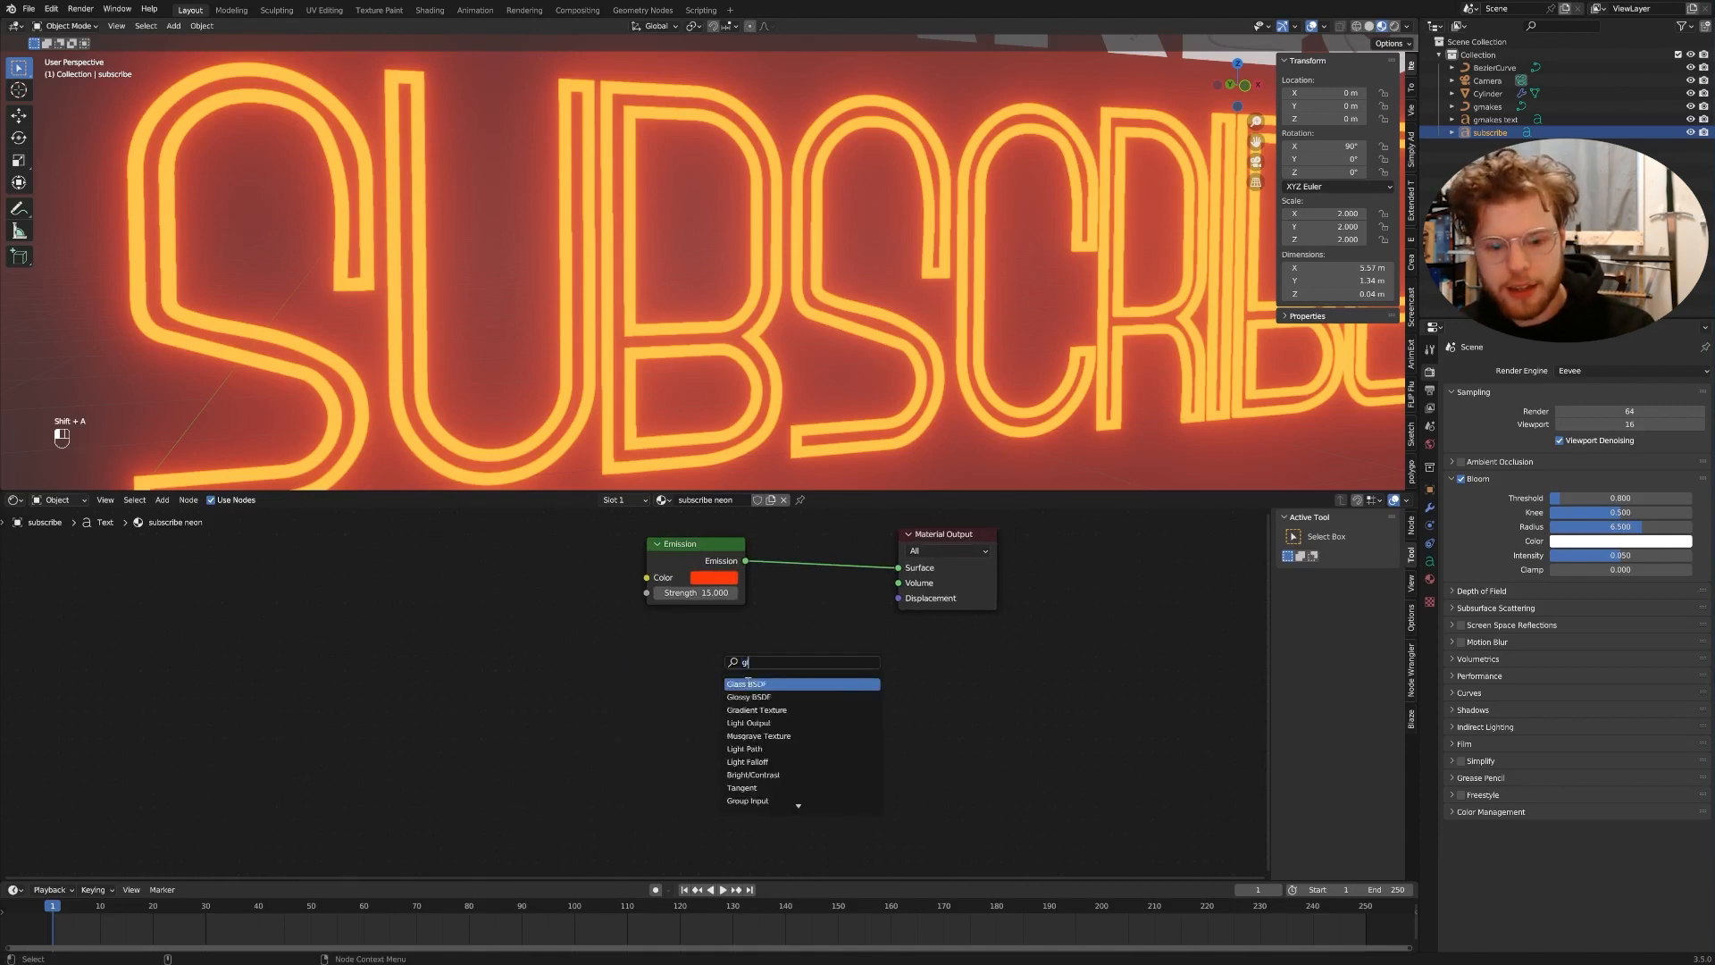
left_click(748, 697)
left_click(751, 695)
key("shift+a")
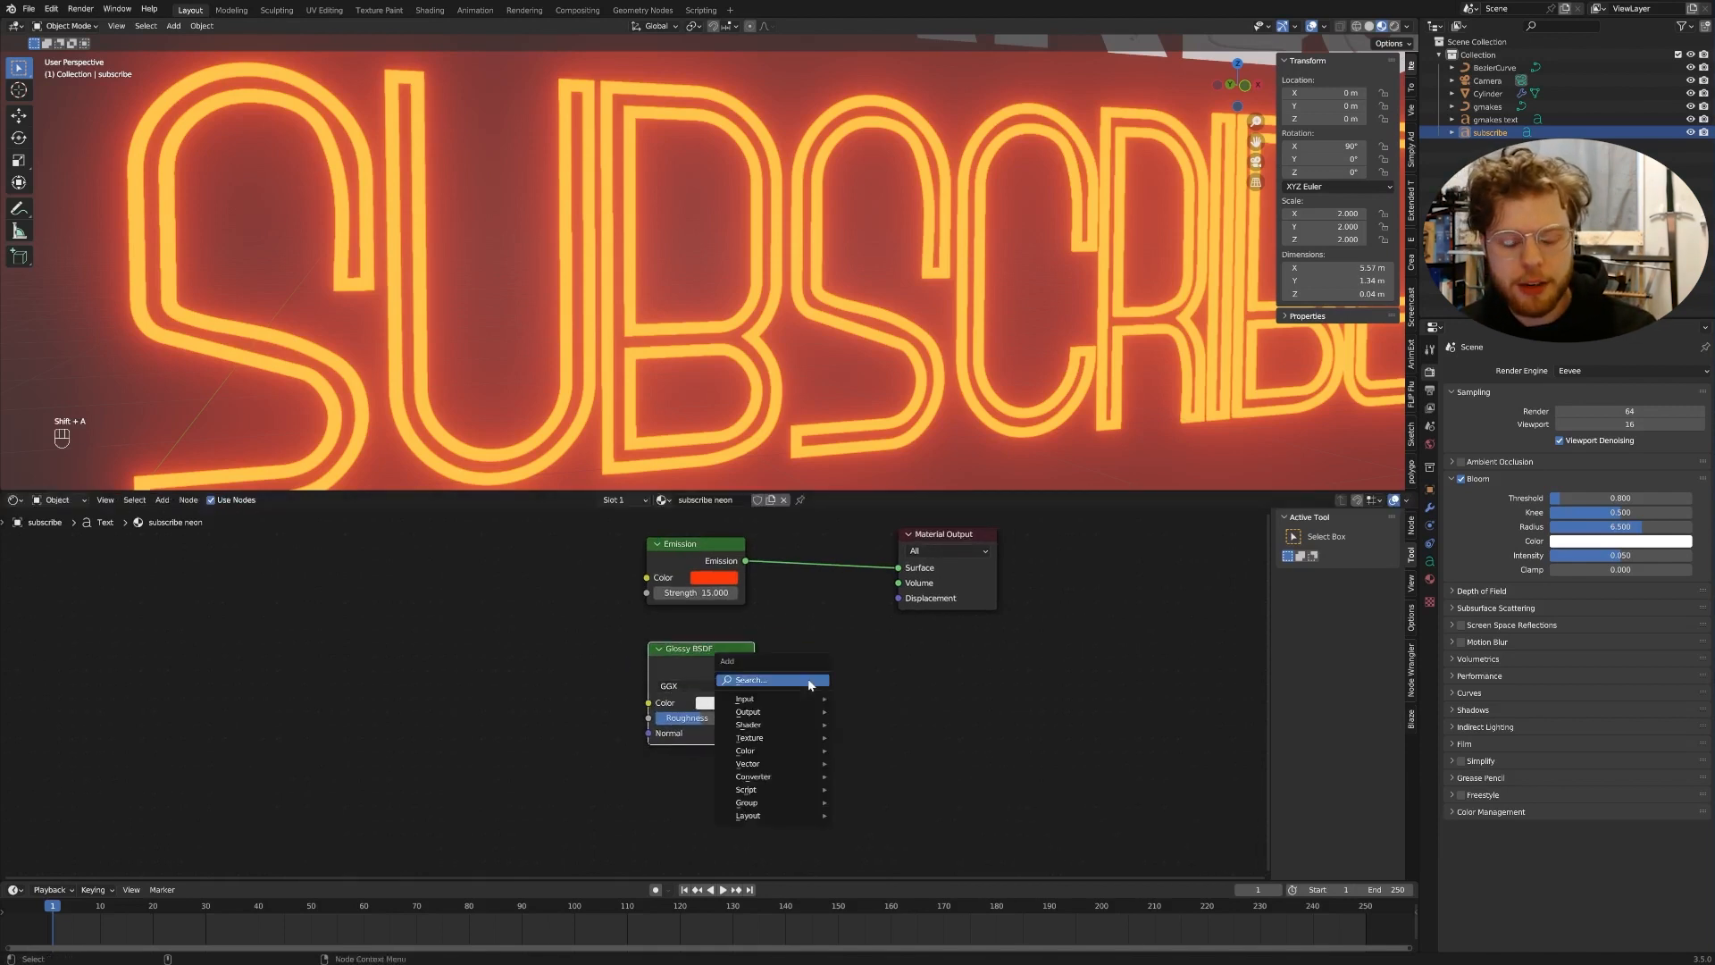
left_click(810, 682)
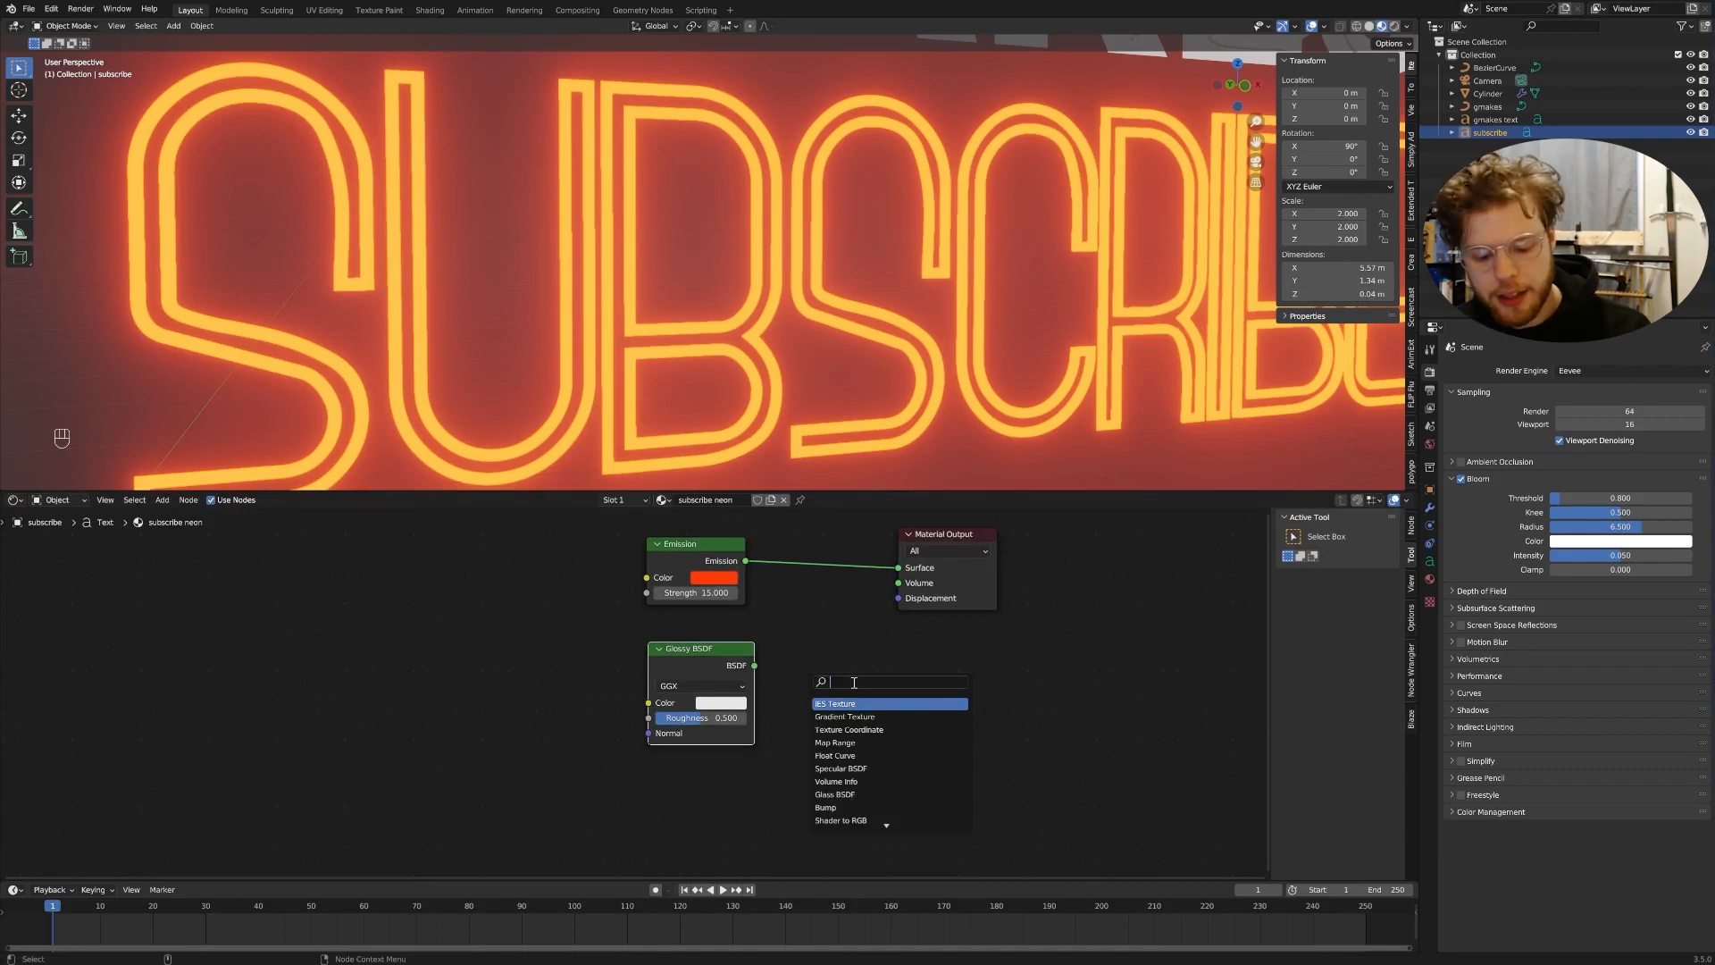
type("trans")
key("Return")
left_click(825, 657)
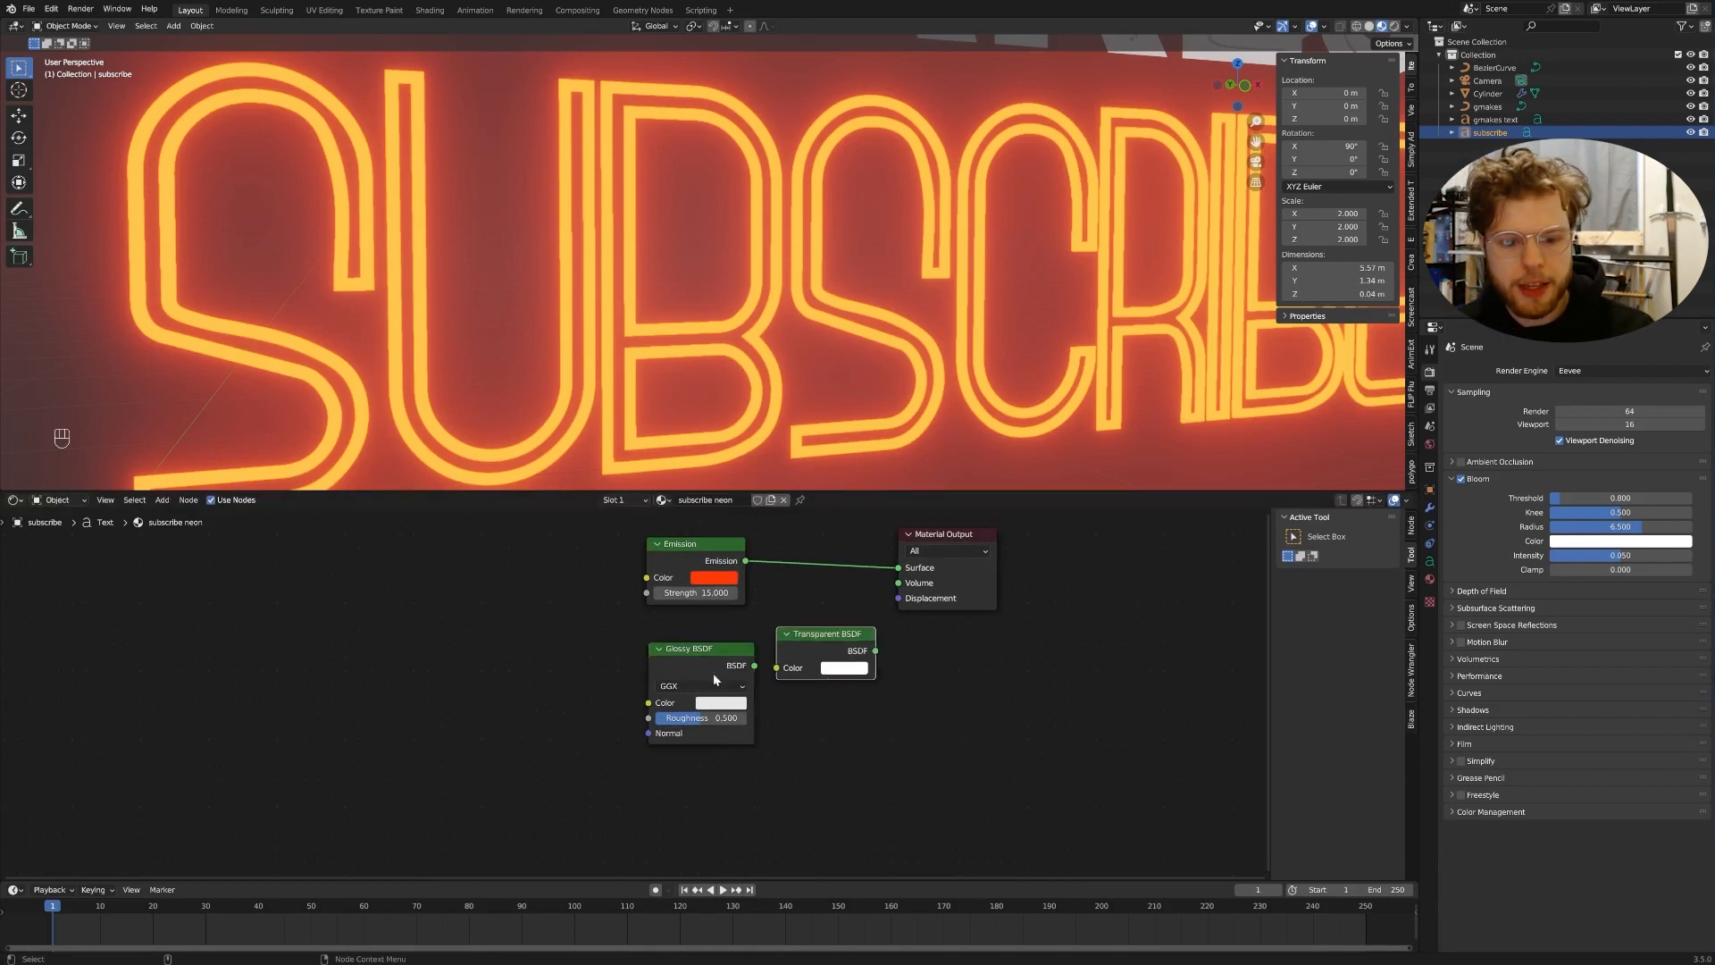
- Combine the Transparent BSDF and Glossy BSDF in a new Mix Shader node and connect it to the Material Output surface
left_click_drag(713, 679, 715, 758)
left_click_drag(827, 638, 720, 661)
key("shift+a")
left_click(837, 668)
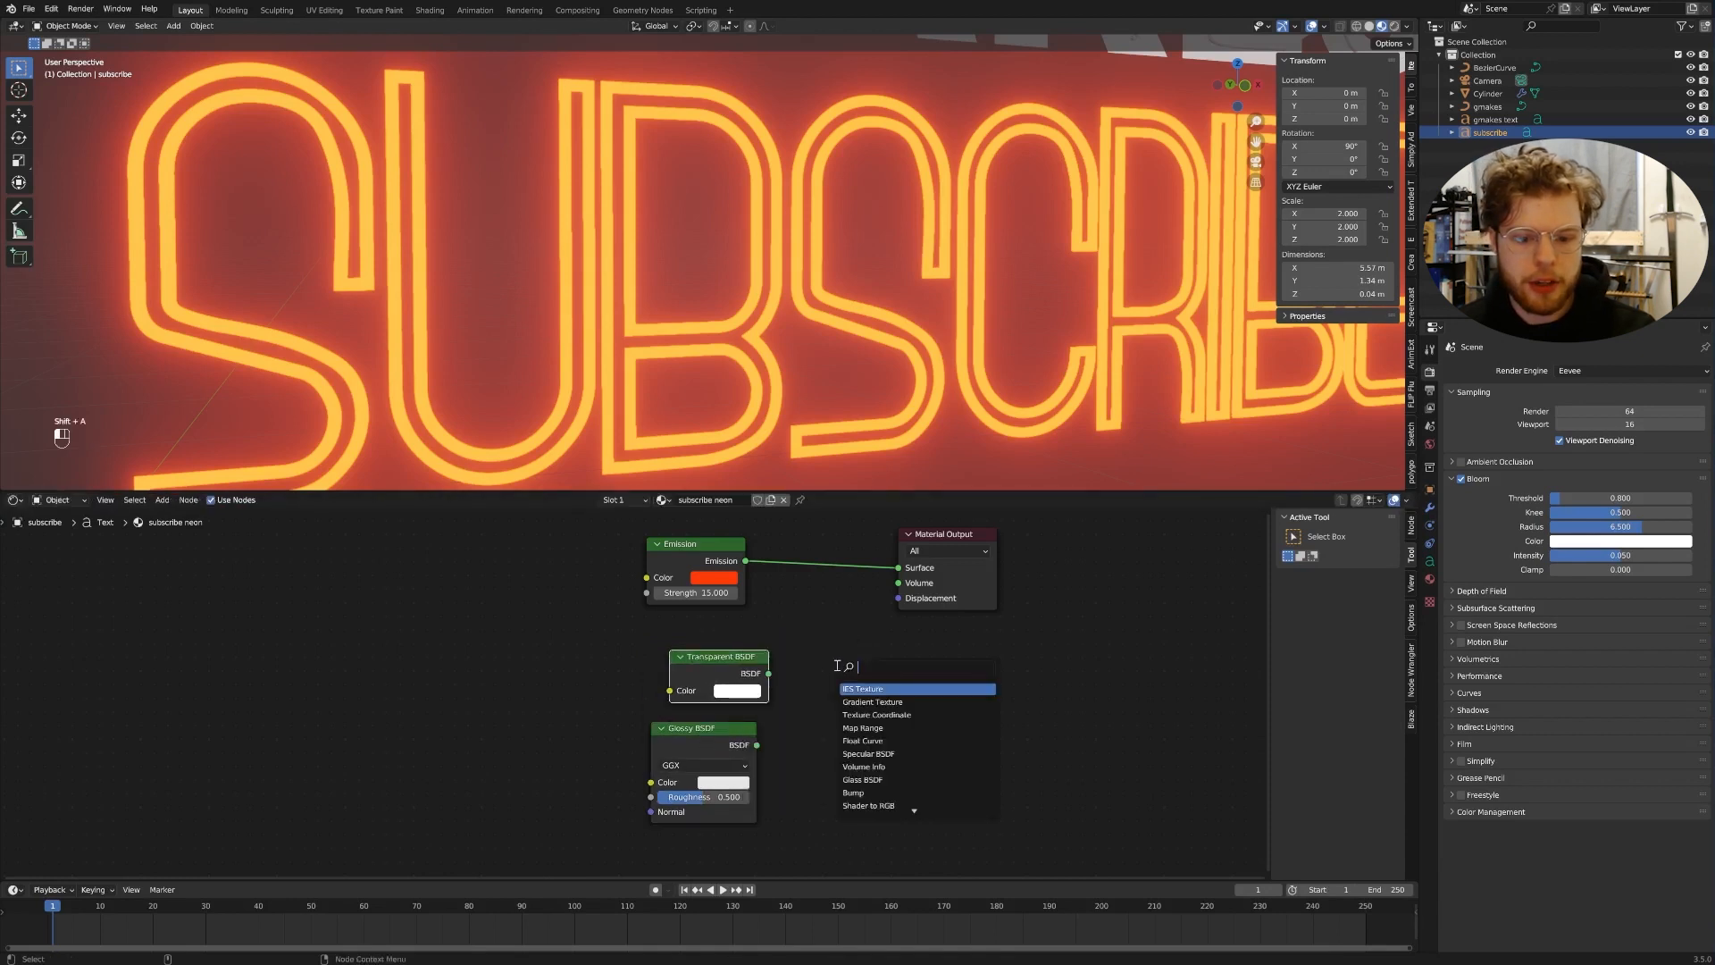
type("mi")
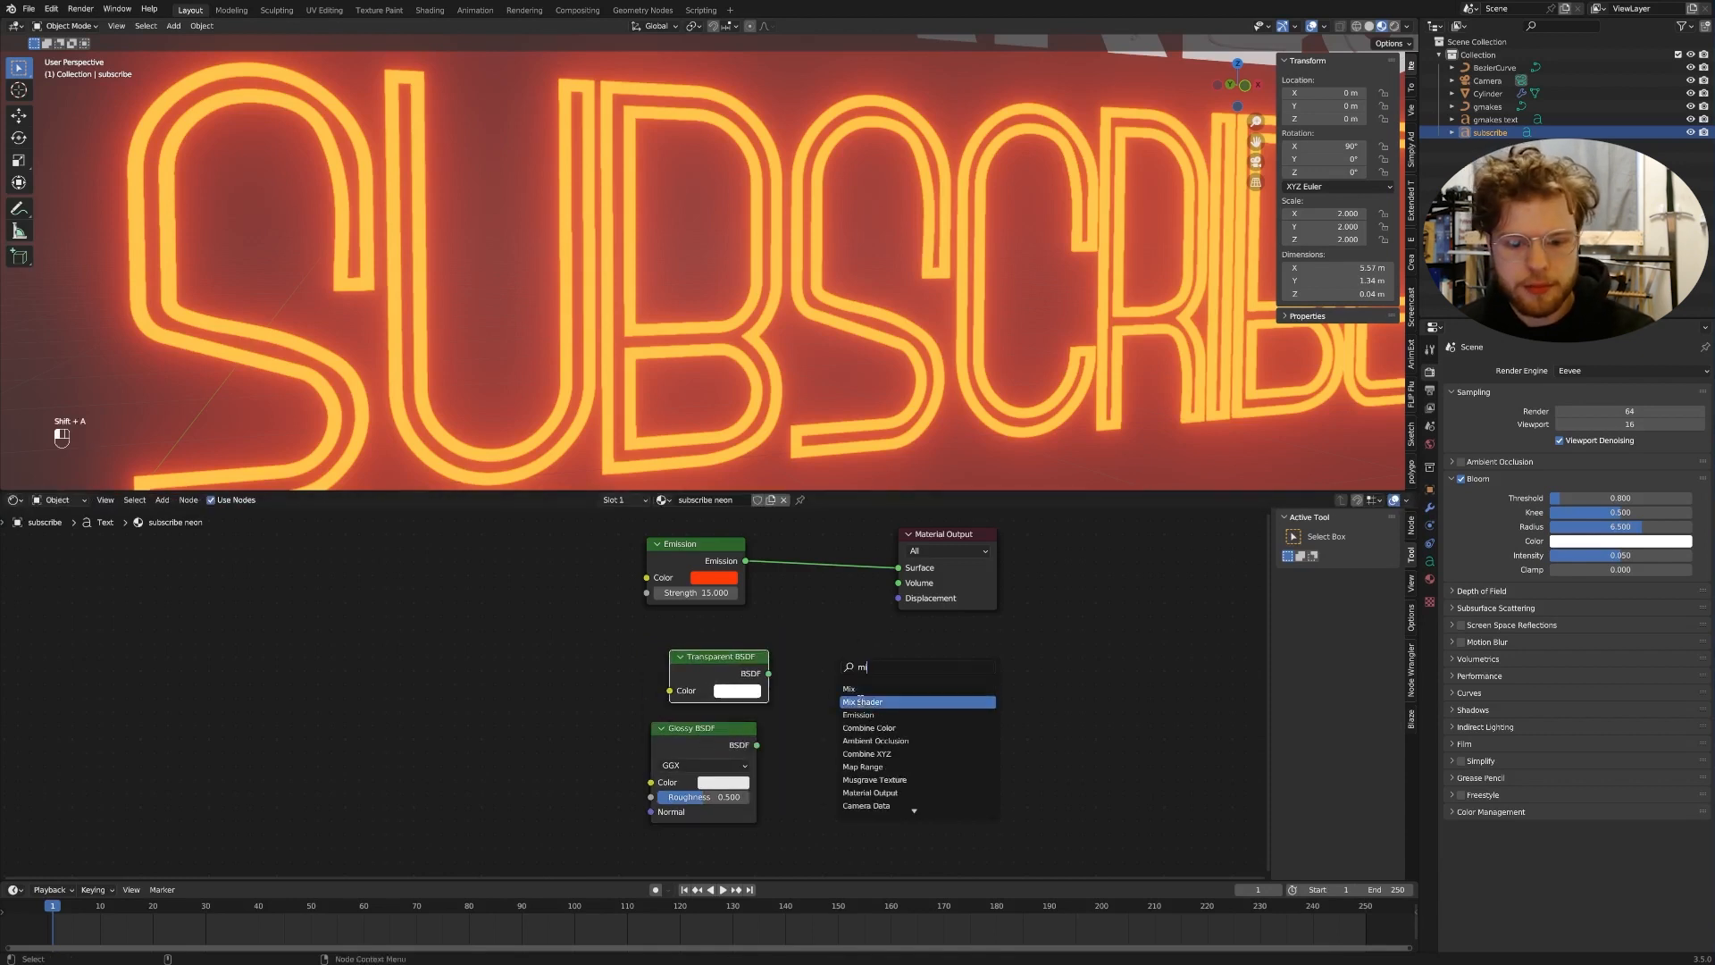
left_click(860, 702)
left_click(860, 701)
left_click_drag(715, 657, 800, 720)
left_click_drag(899, 674, 1030, 553)
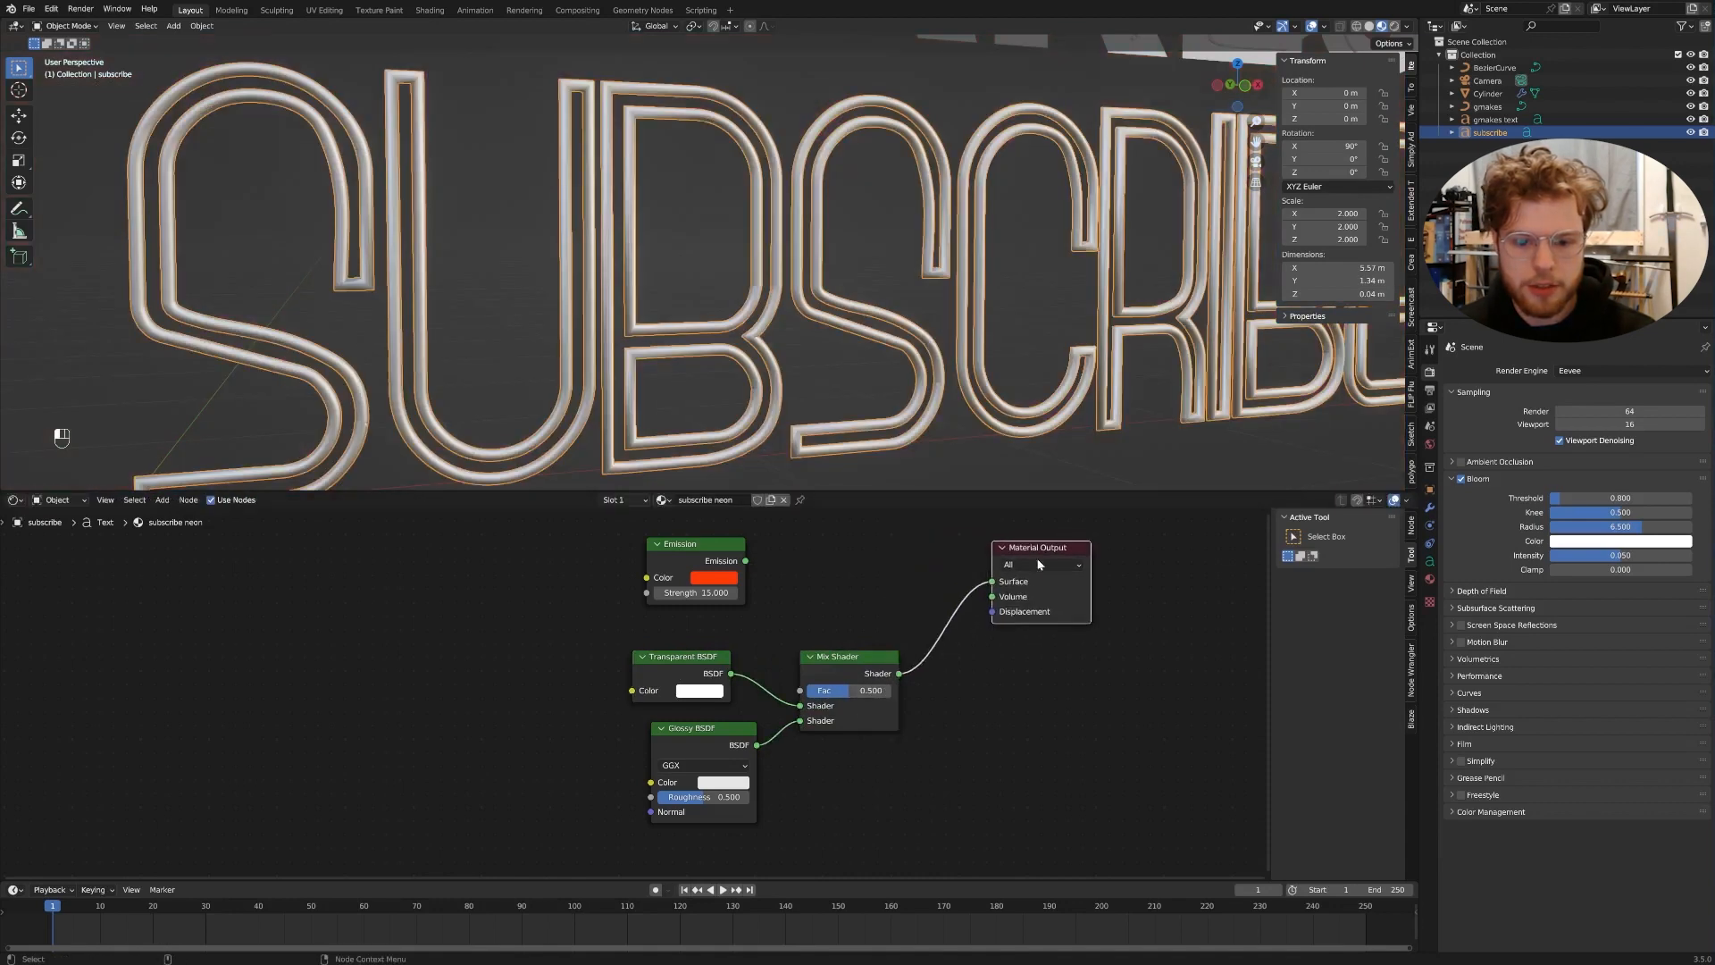
- Set the subscribe neon material's Blend Mode to Alpha Hashed and its Shadow Mode to None
middle_click_drag(1039, 564, 1084, 513)
scroll(871, 255, "up", 6)
scroll(869, 268, "up", 4)
middle_click_drag(869, 268, 840, 281)
scroll(862, 275, "down", 4)
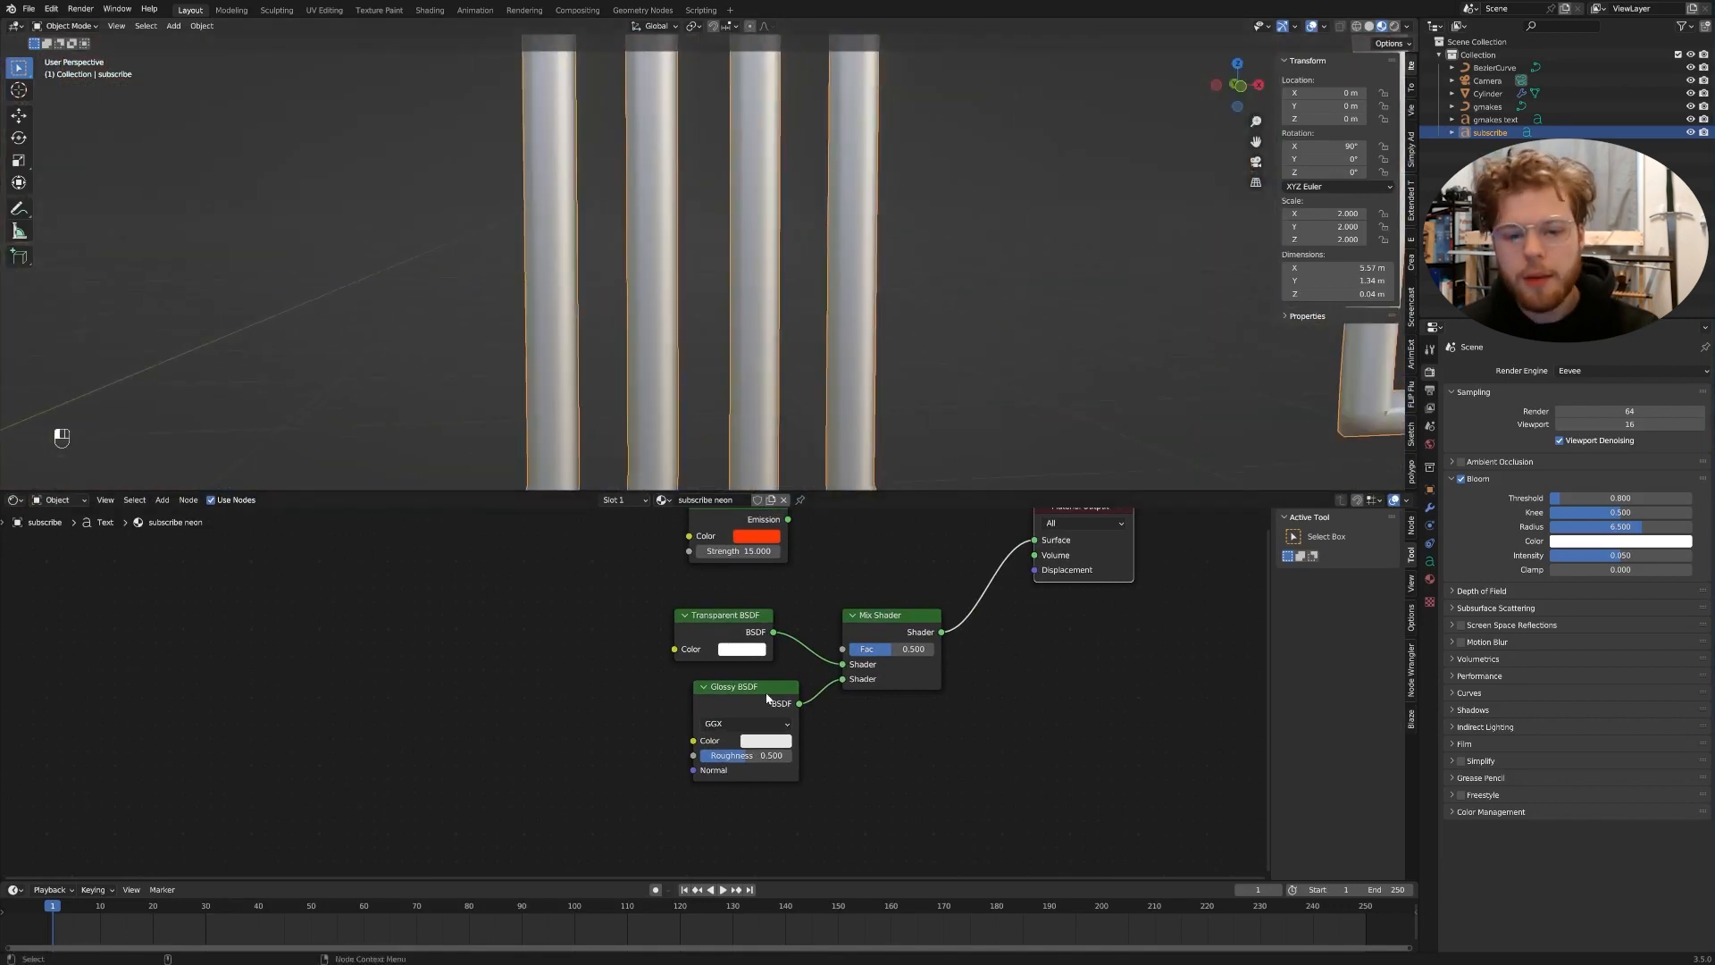
left_click(1430, 579)
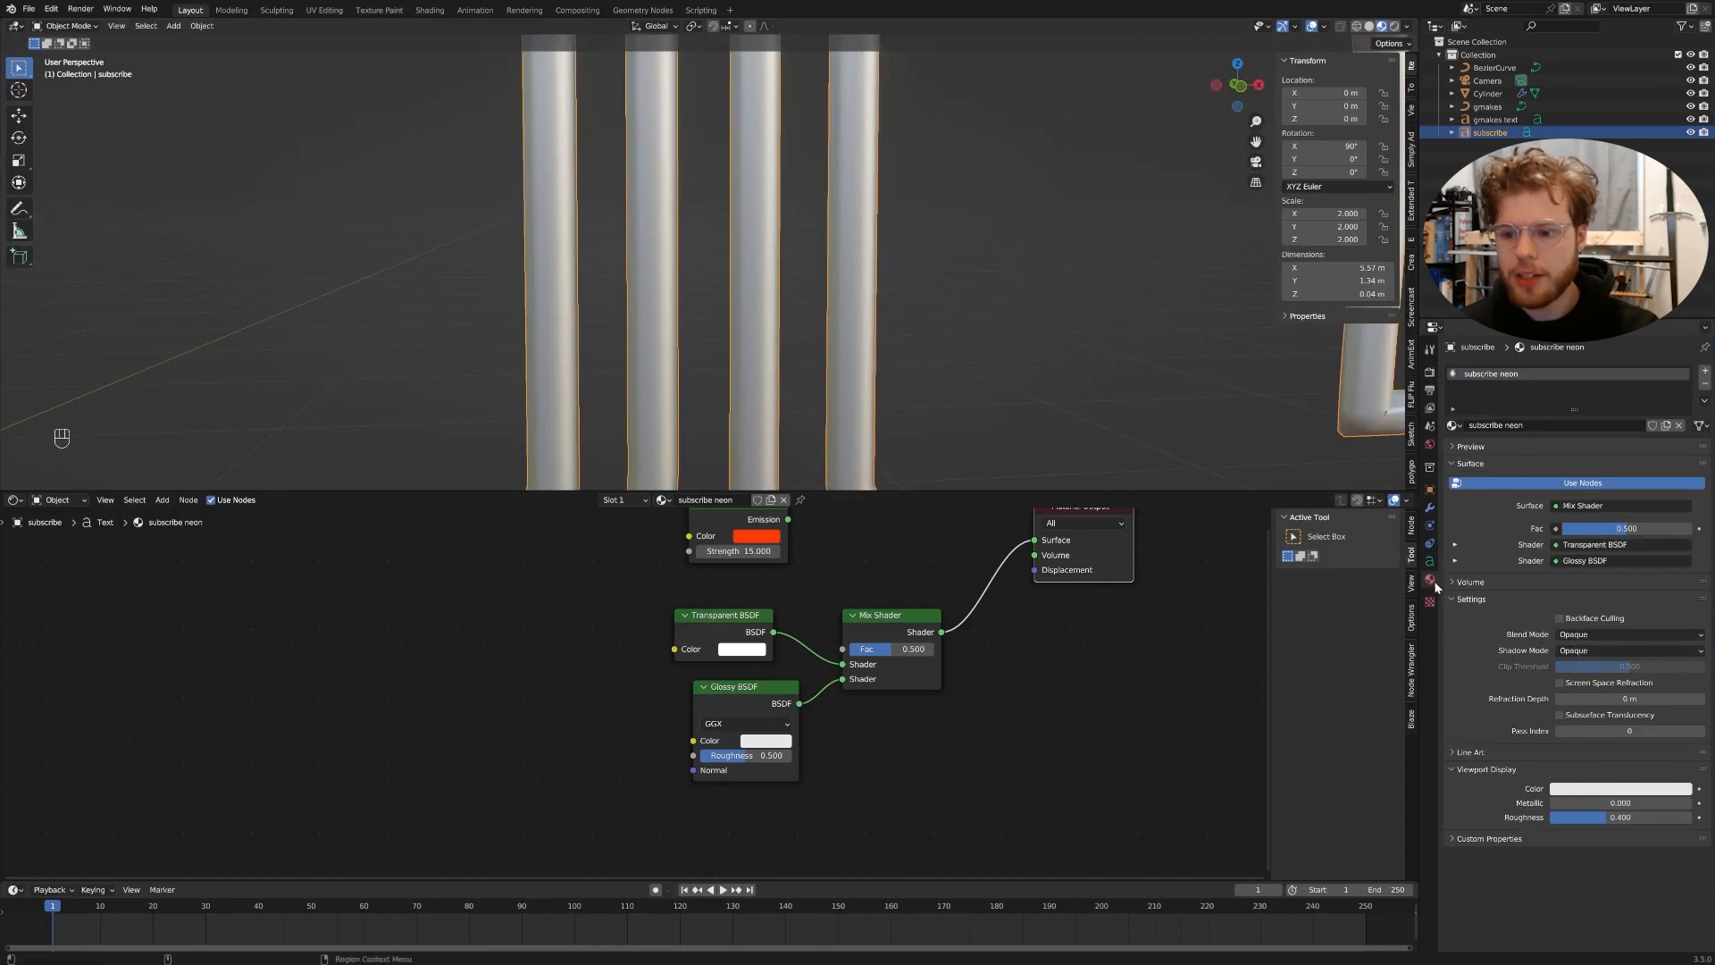
left_click(1620, 636)
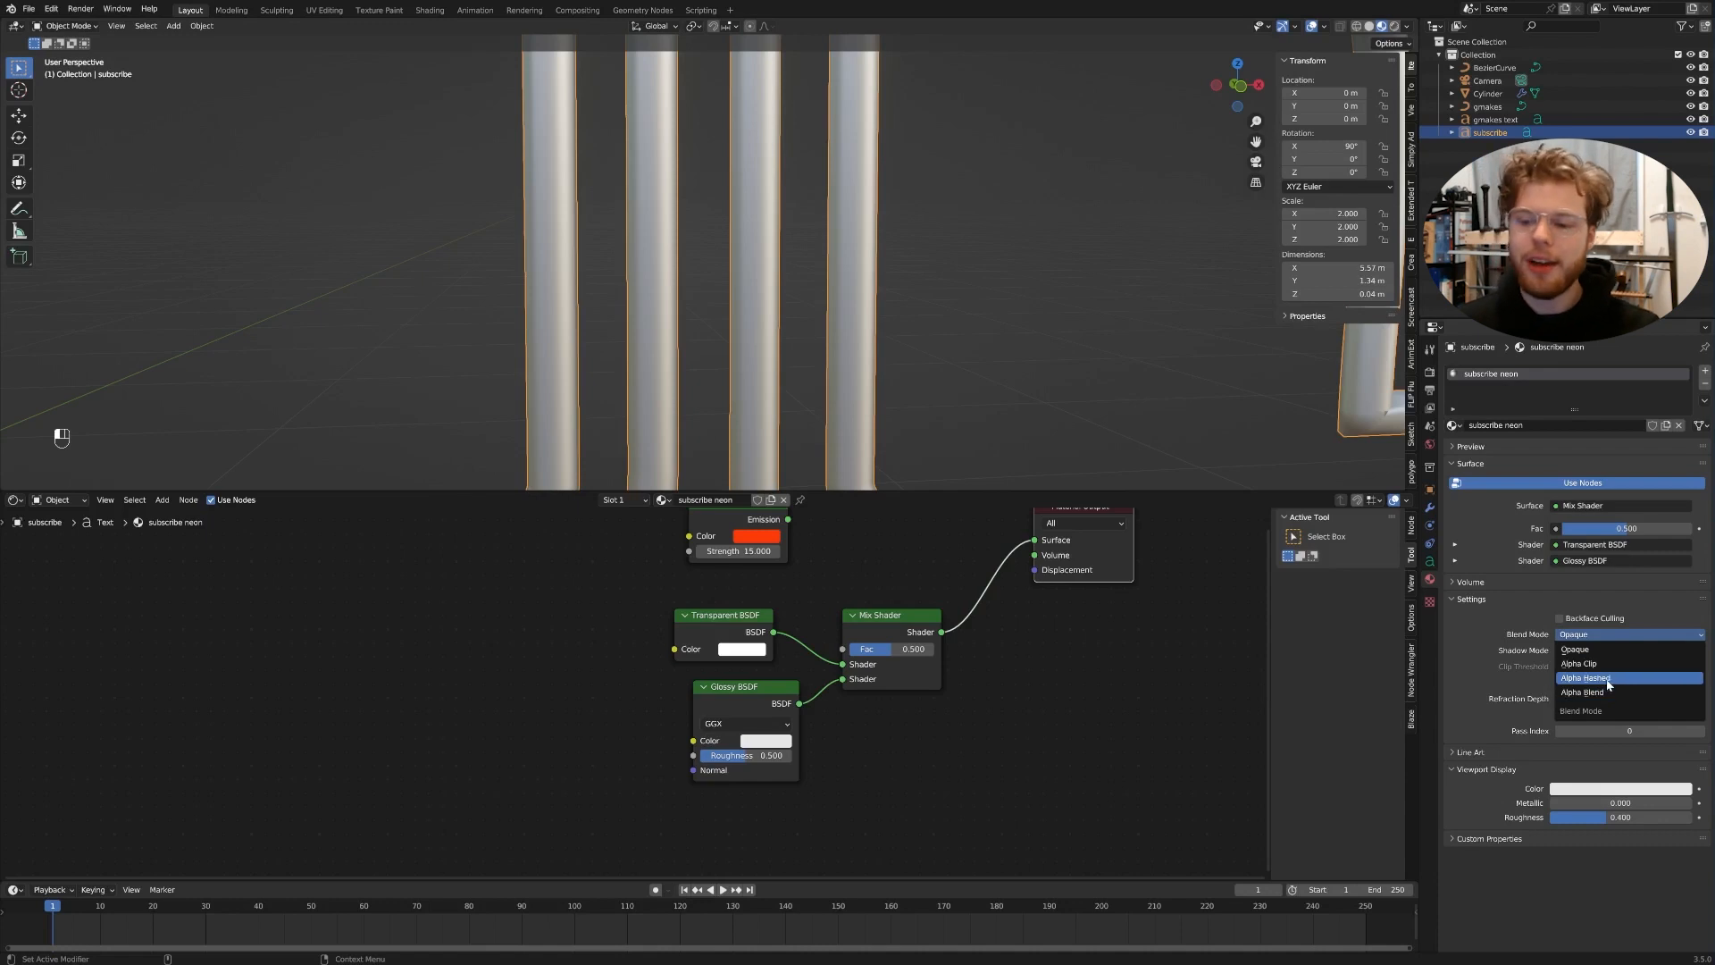
left_click(1606, 678)
left_click(1574, 651)
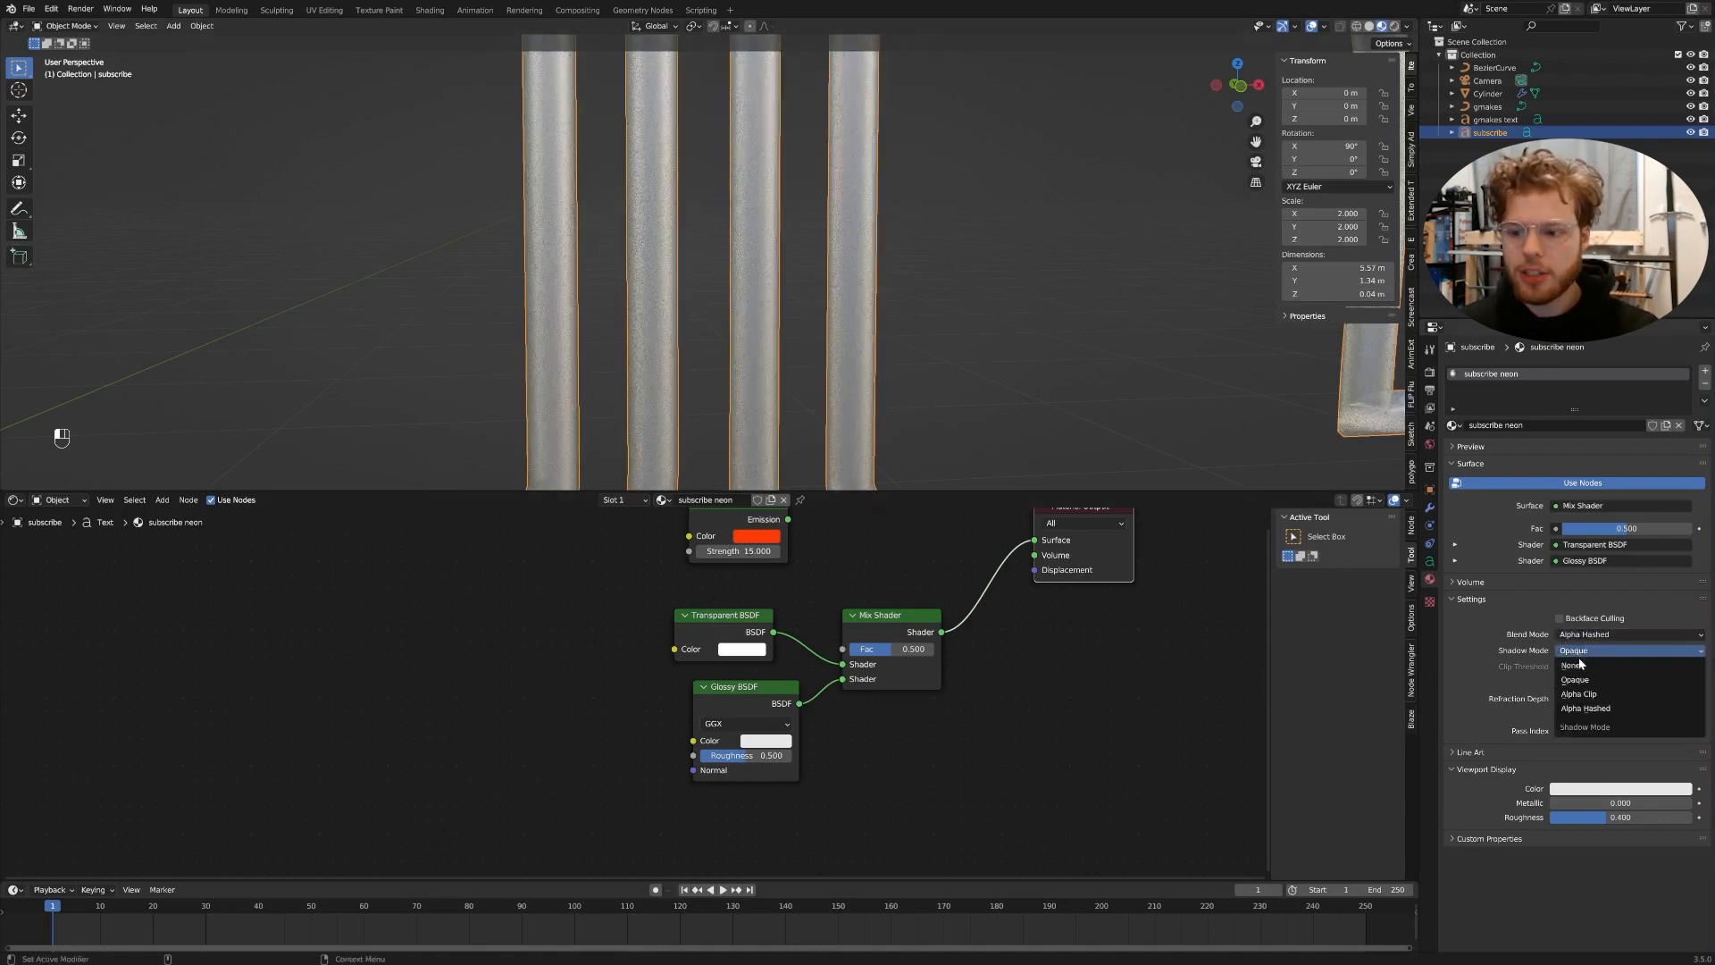
left_click(1594, 666)
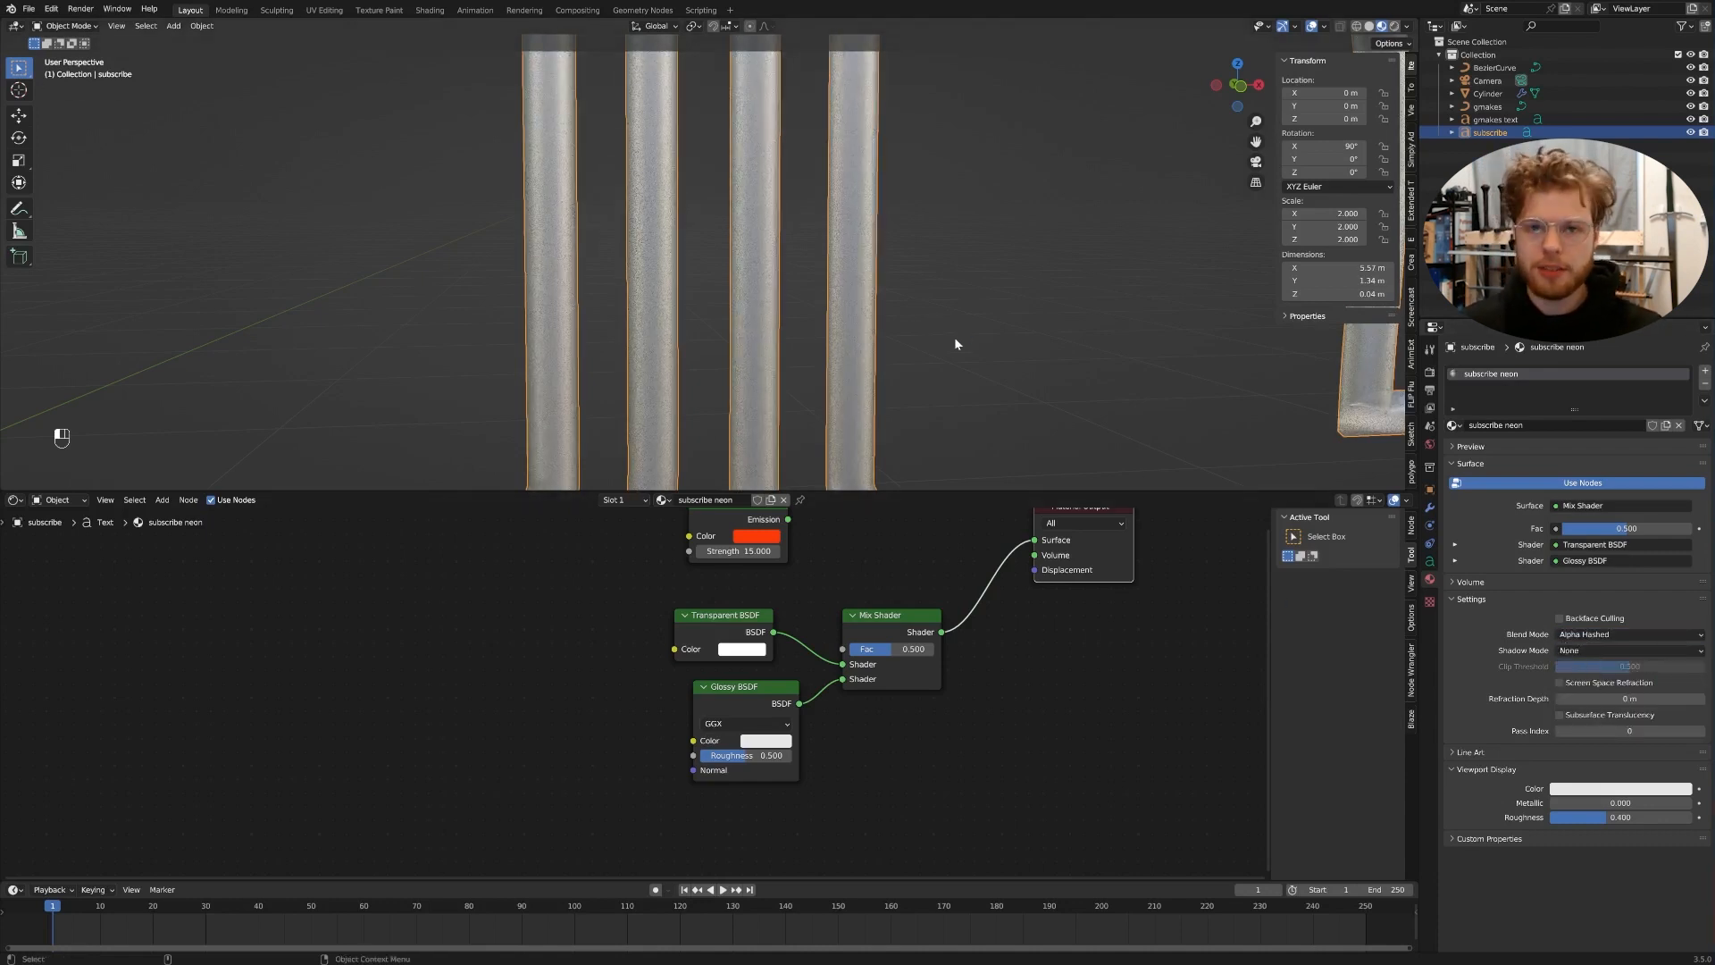
- Lower the Glossy BSDF roughness to 0.082
scroll(891, 395, "down", 3)
scroll(817, 321, "up", 5)
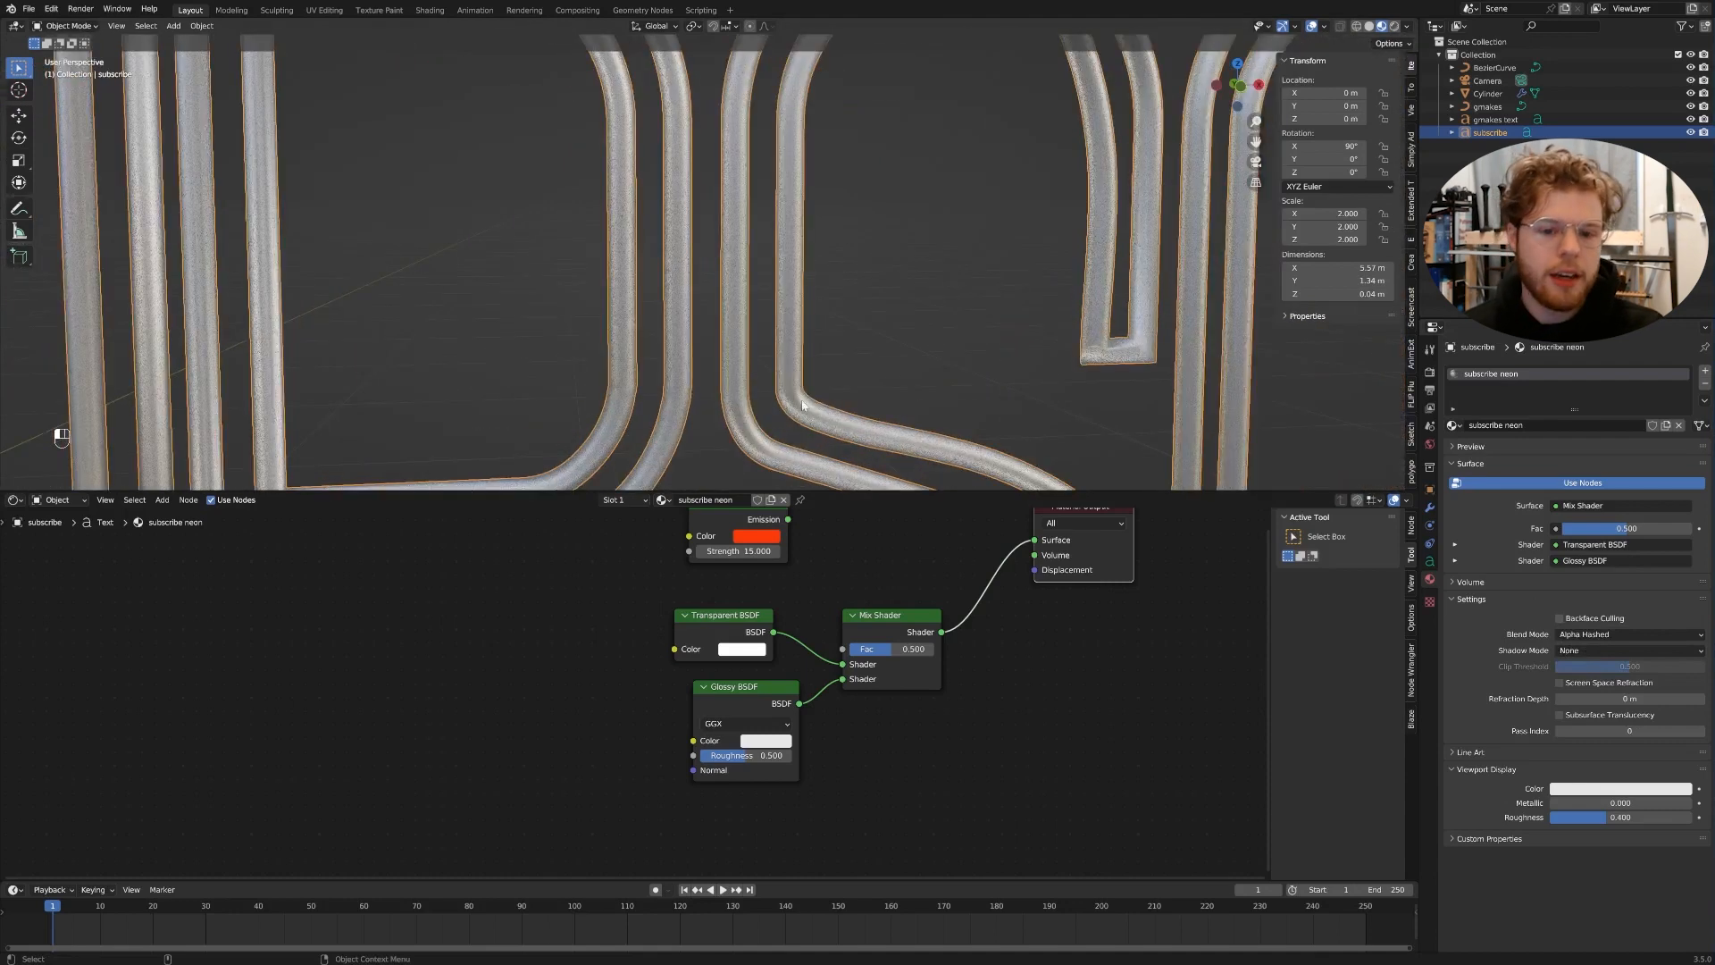
left_click_drag(751, 759, 714, 759)
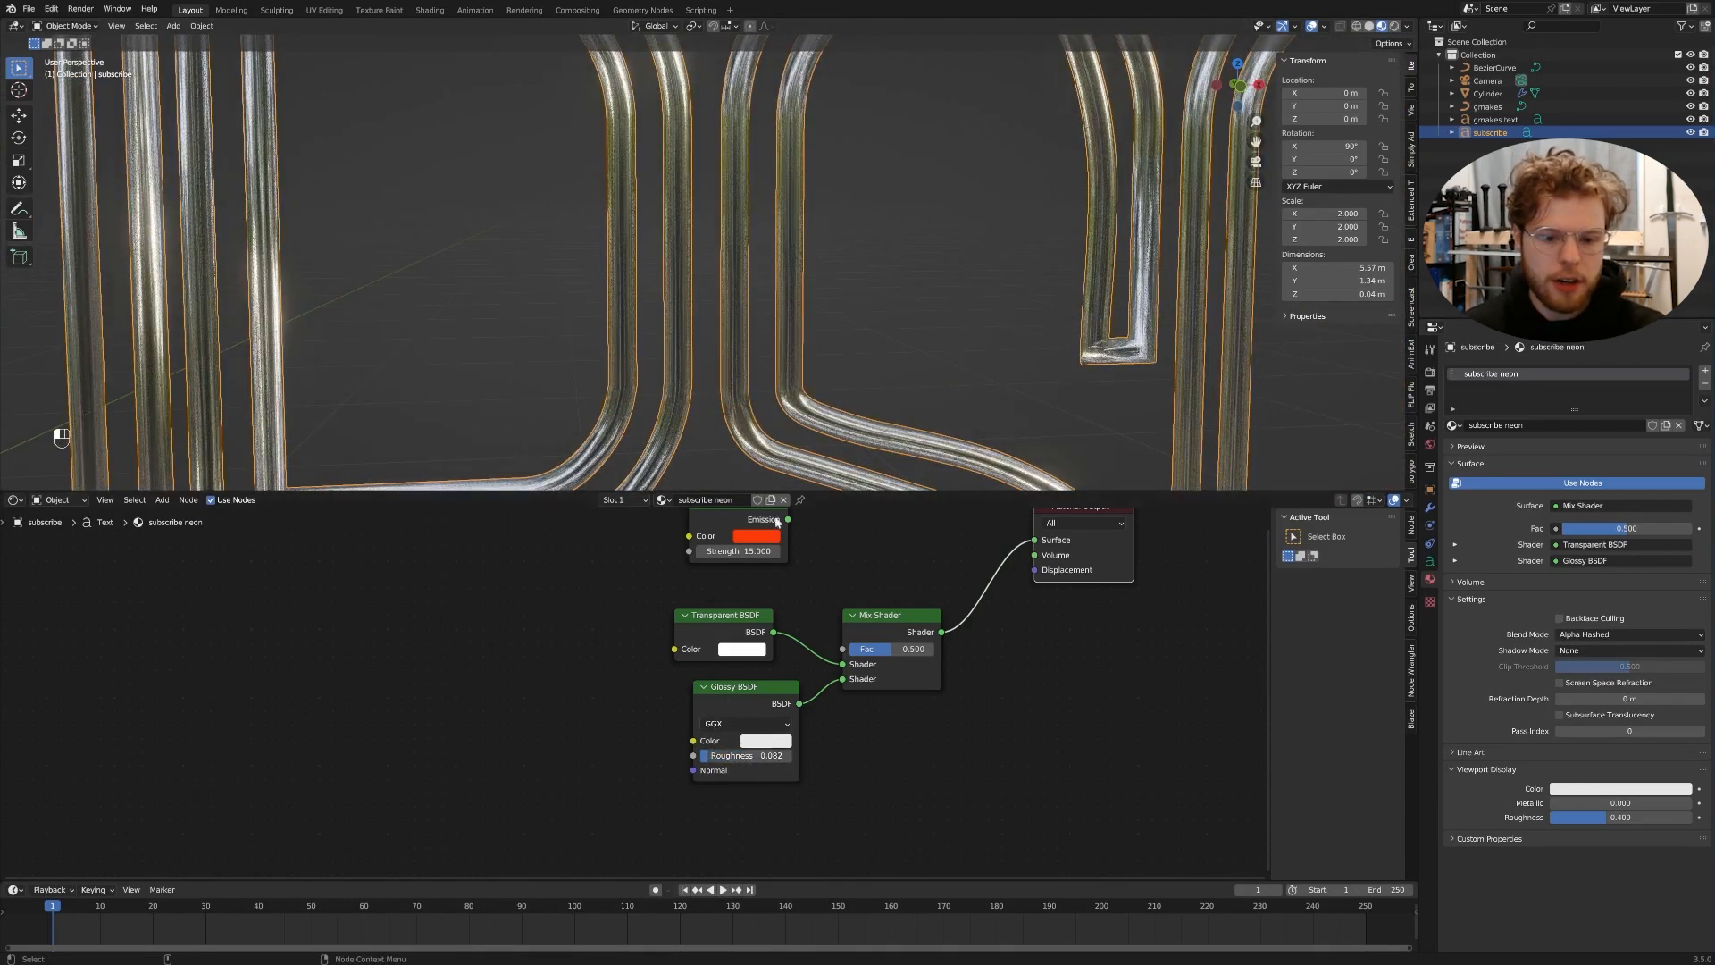
- Adjust the Mix Shader factor between the transparent and glossy shaders to 0.414
scroll(869, 240, "up", 5)
left_click_drag(893, 649, 934, 649)
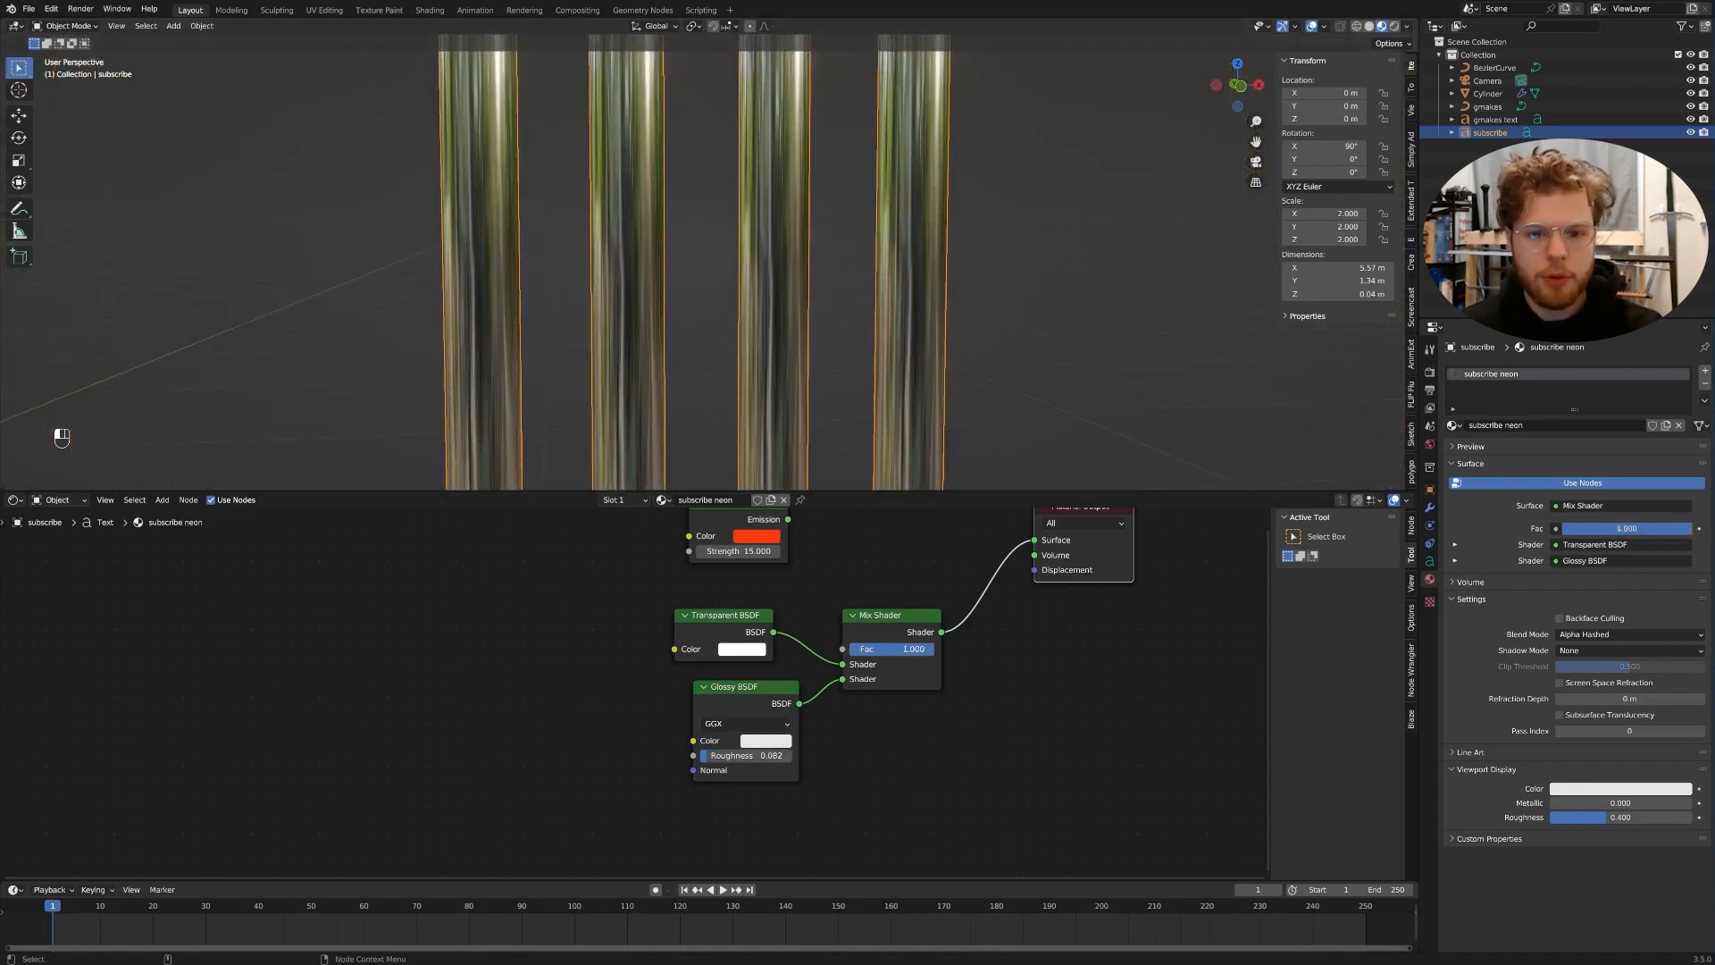
left_click_drag(932, 655, 807, 659)
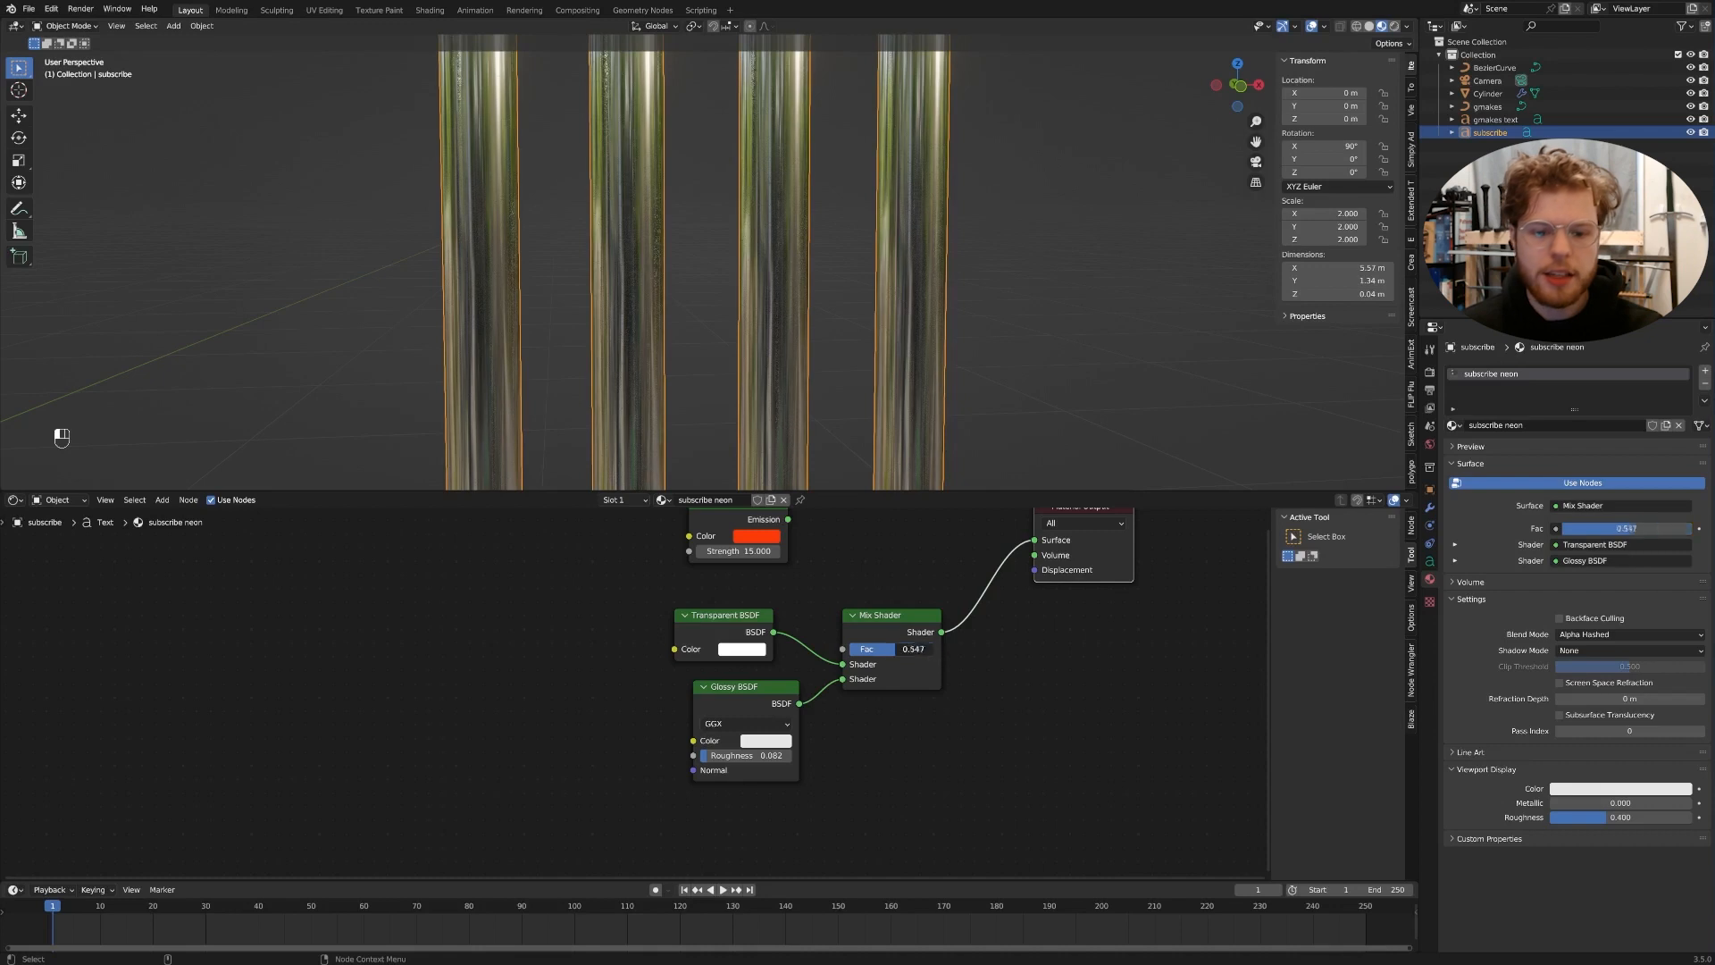
scroll(801, 343, "down", 5)
left_click_drag(880, 648, 917, 649)
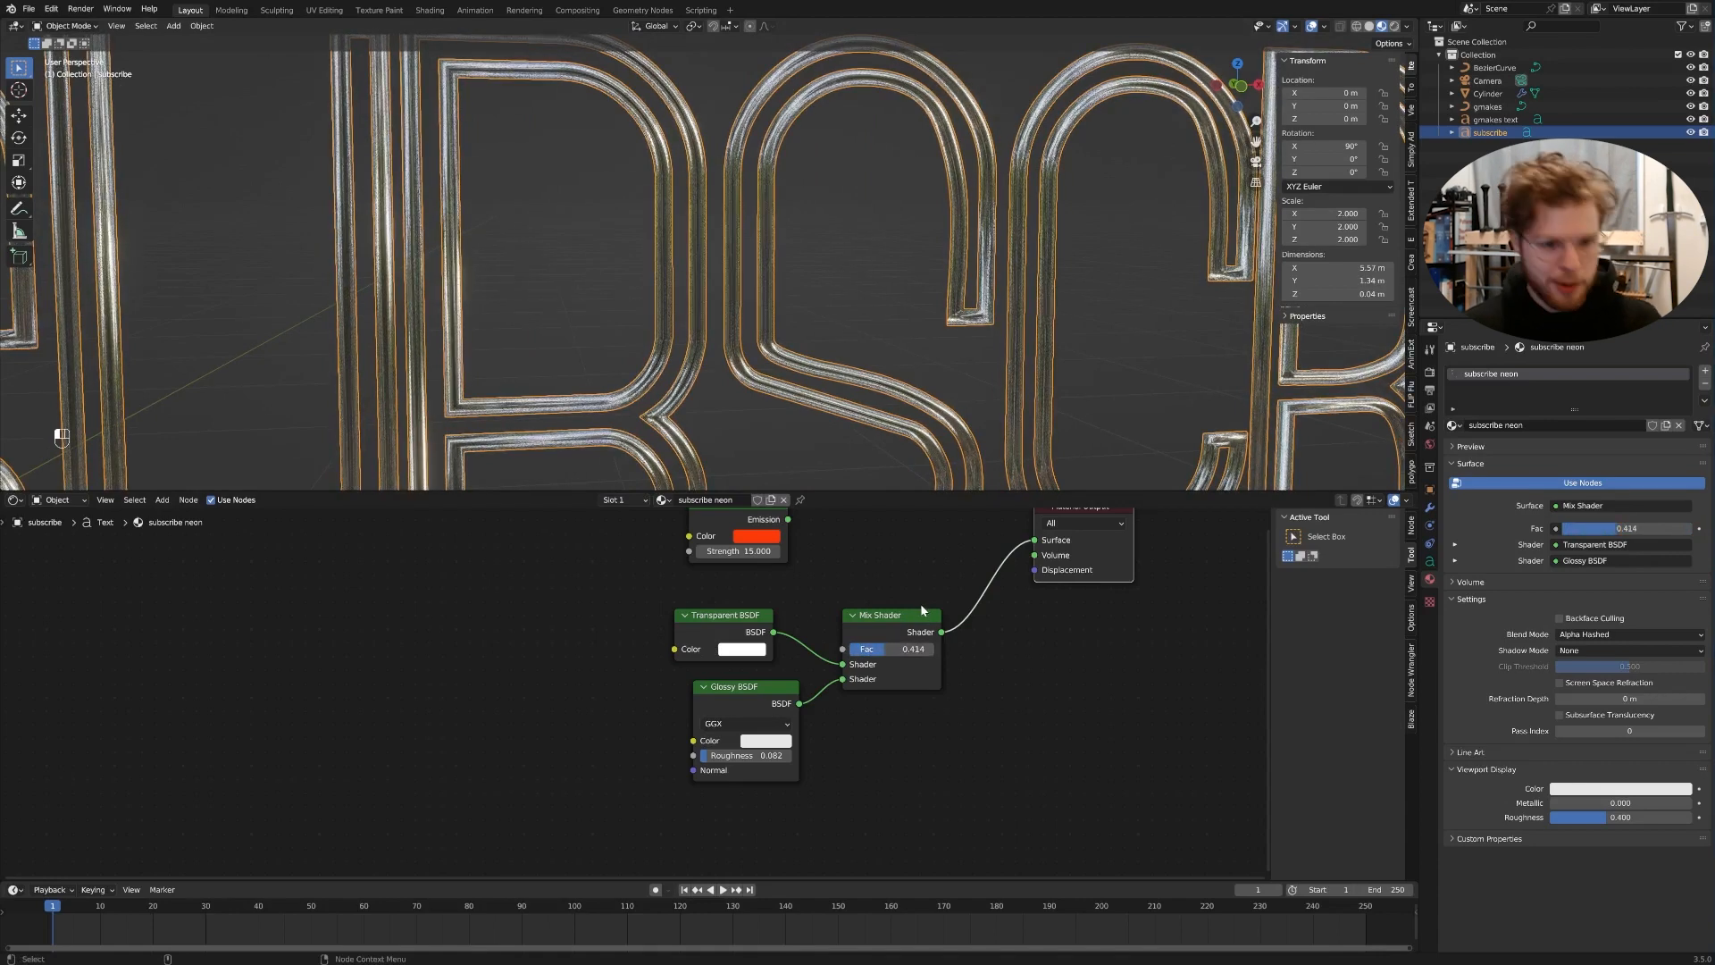
scroll(899, 243, "up", 6)
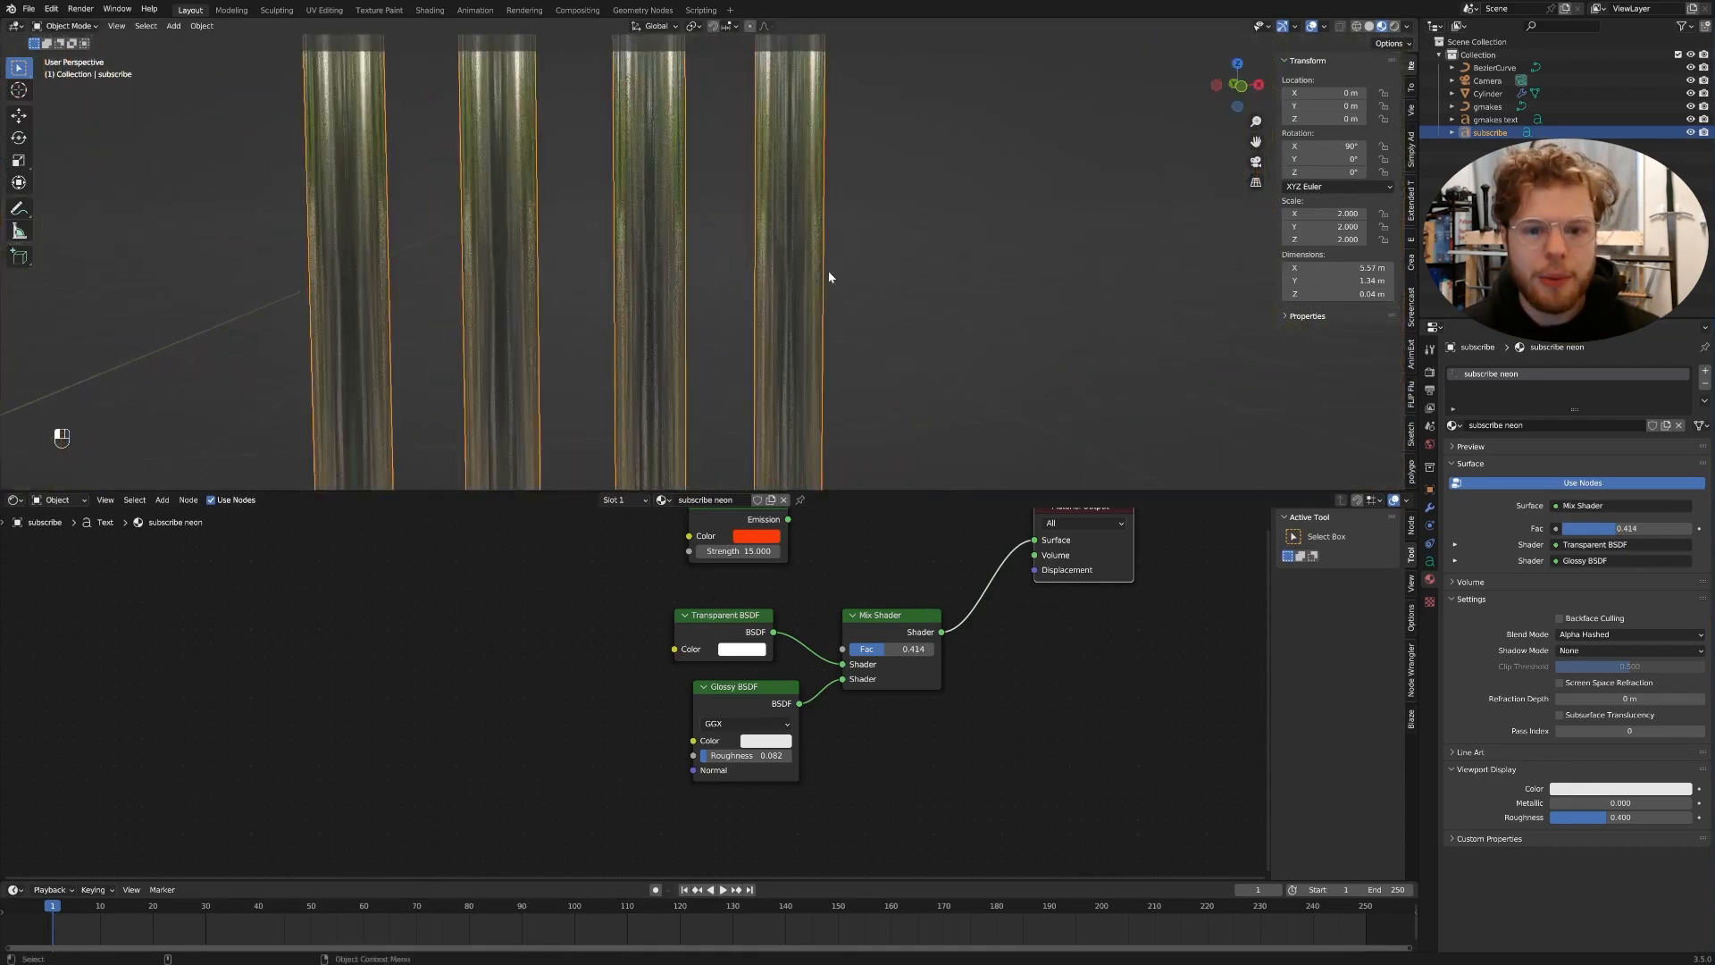
scroll(828, 271, "down", 6)
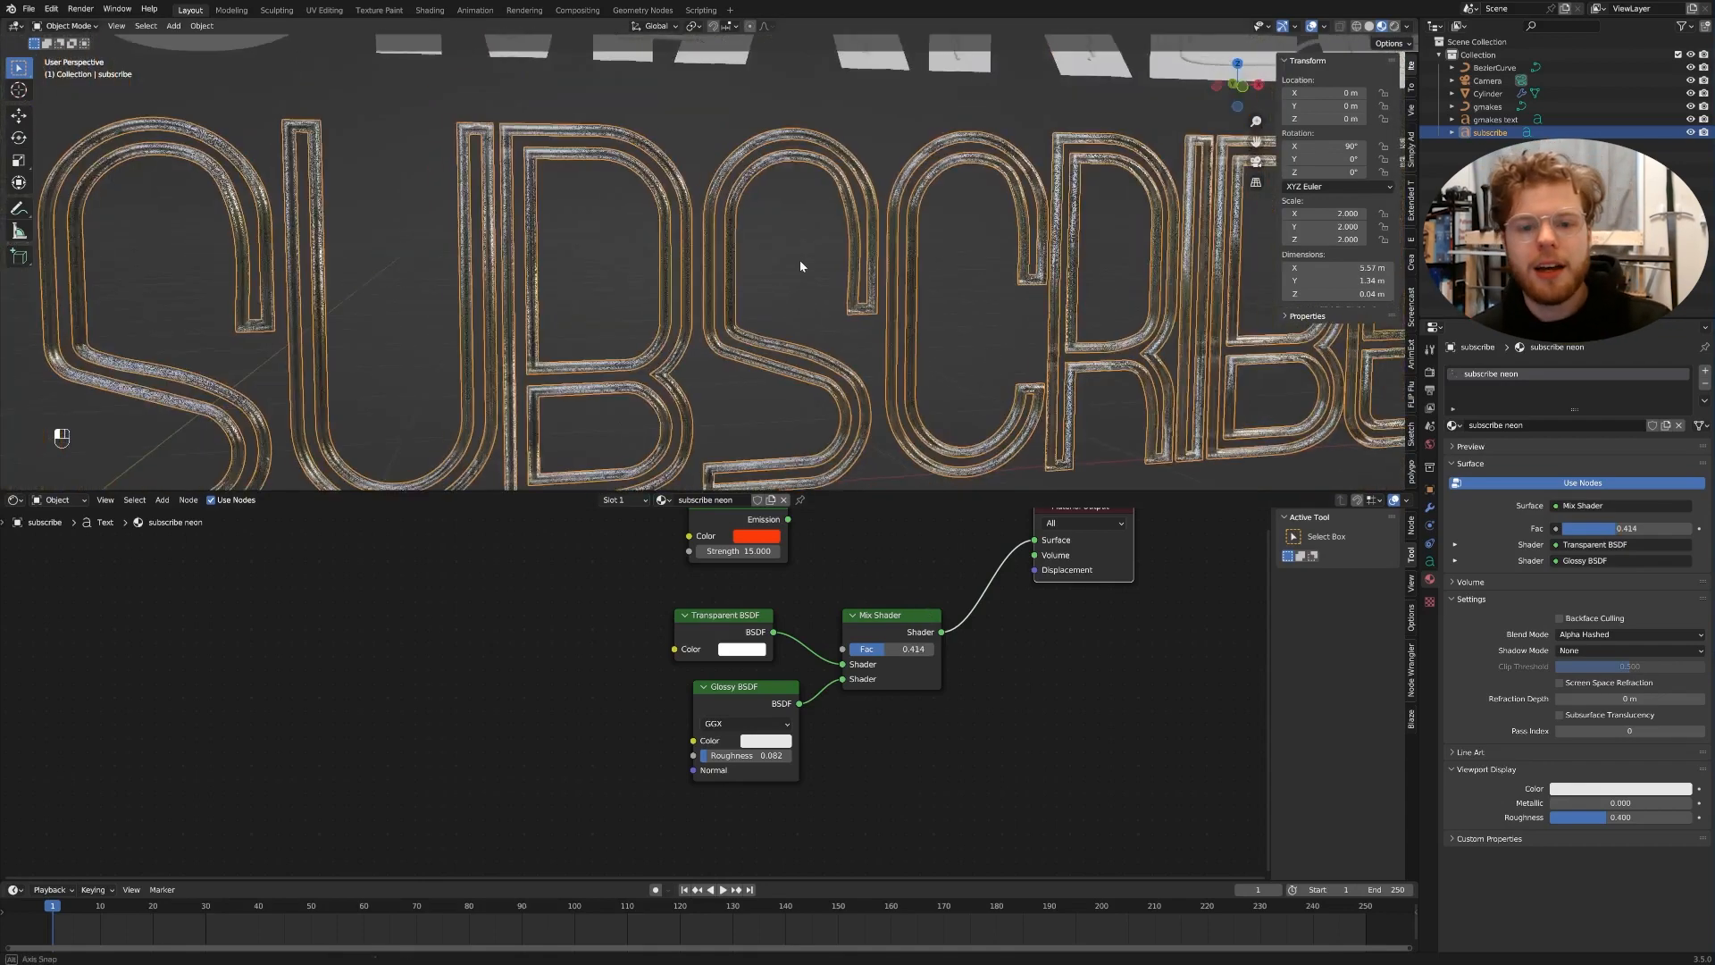
- Connect the Emission node back to the Material Output surface and keyframe its Strength of 15 at frame 10
left_click(826, 261)
middle_click_drag(874, 250, 965, 246)
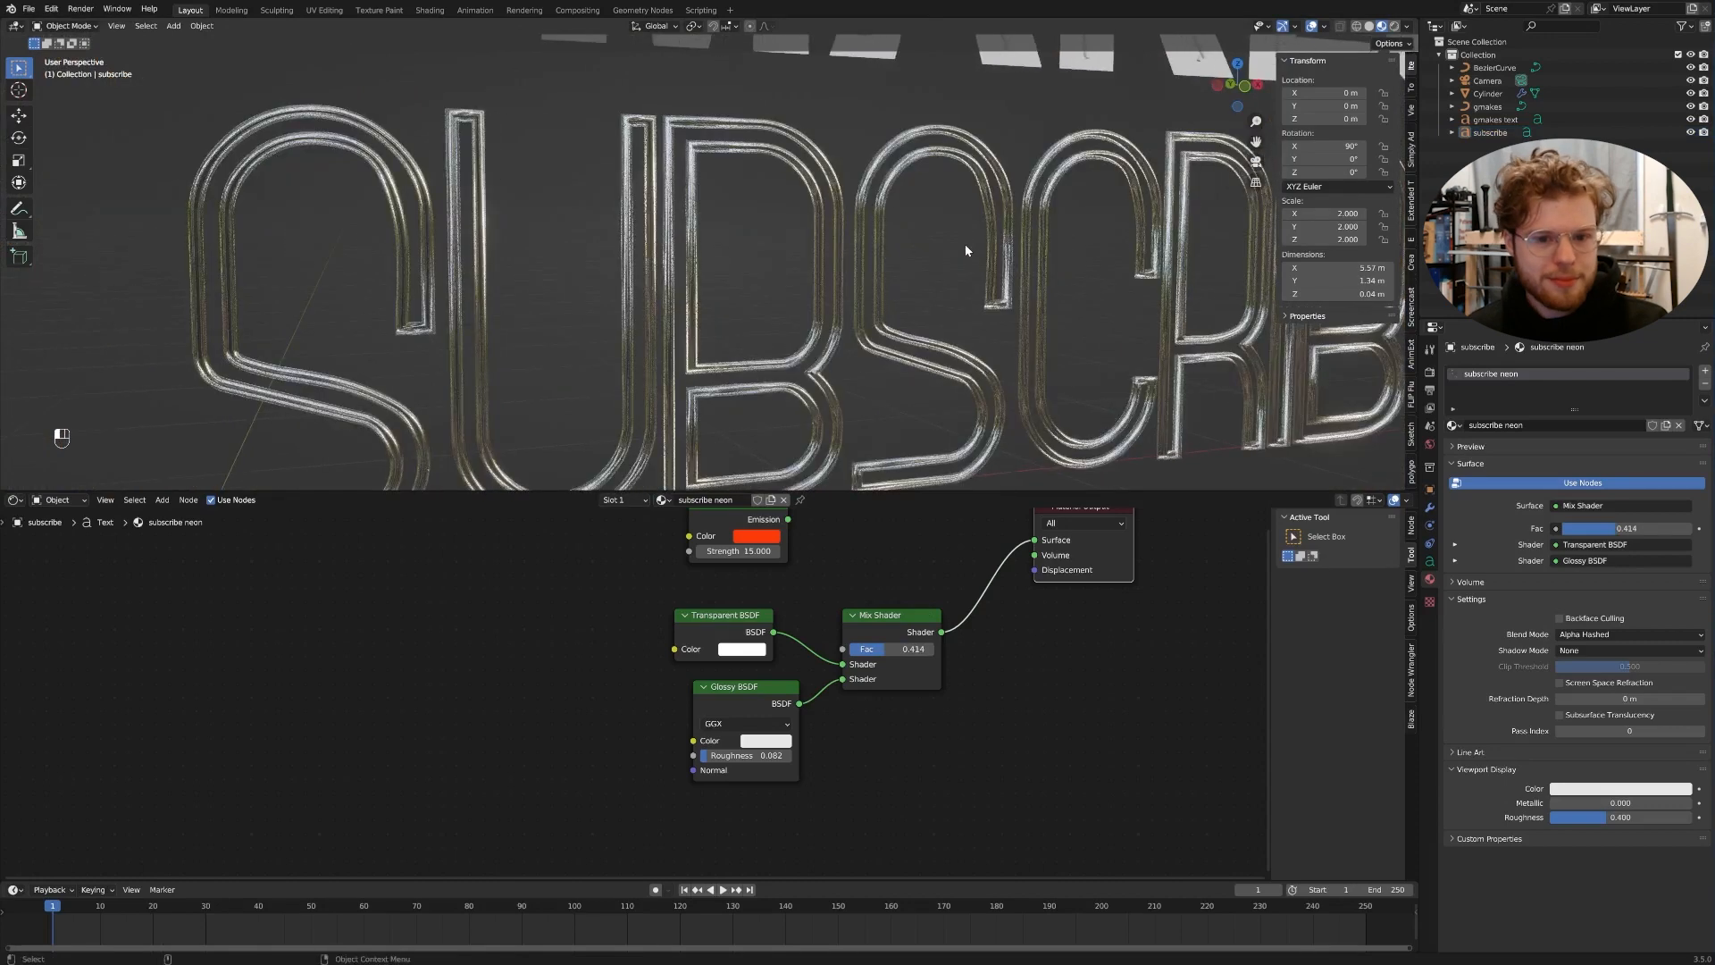
middle_click_drag(856, 578, 850, 598)
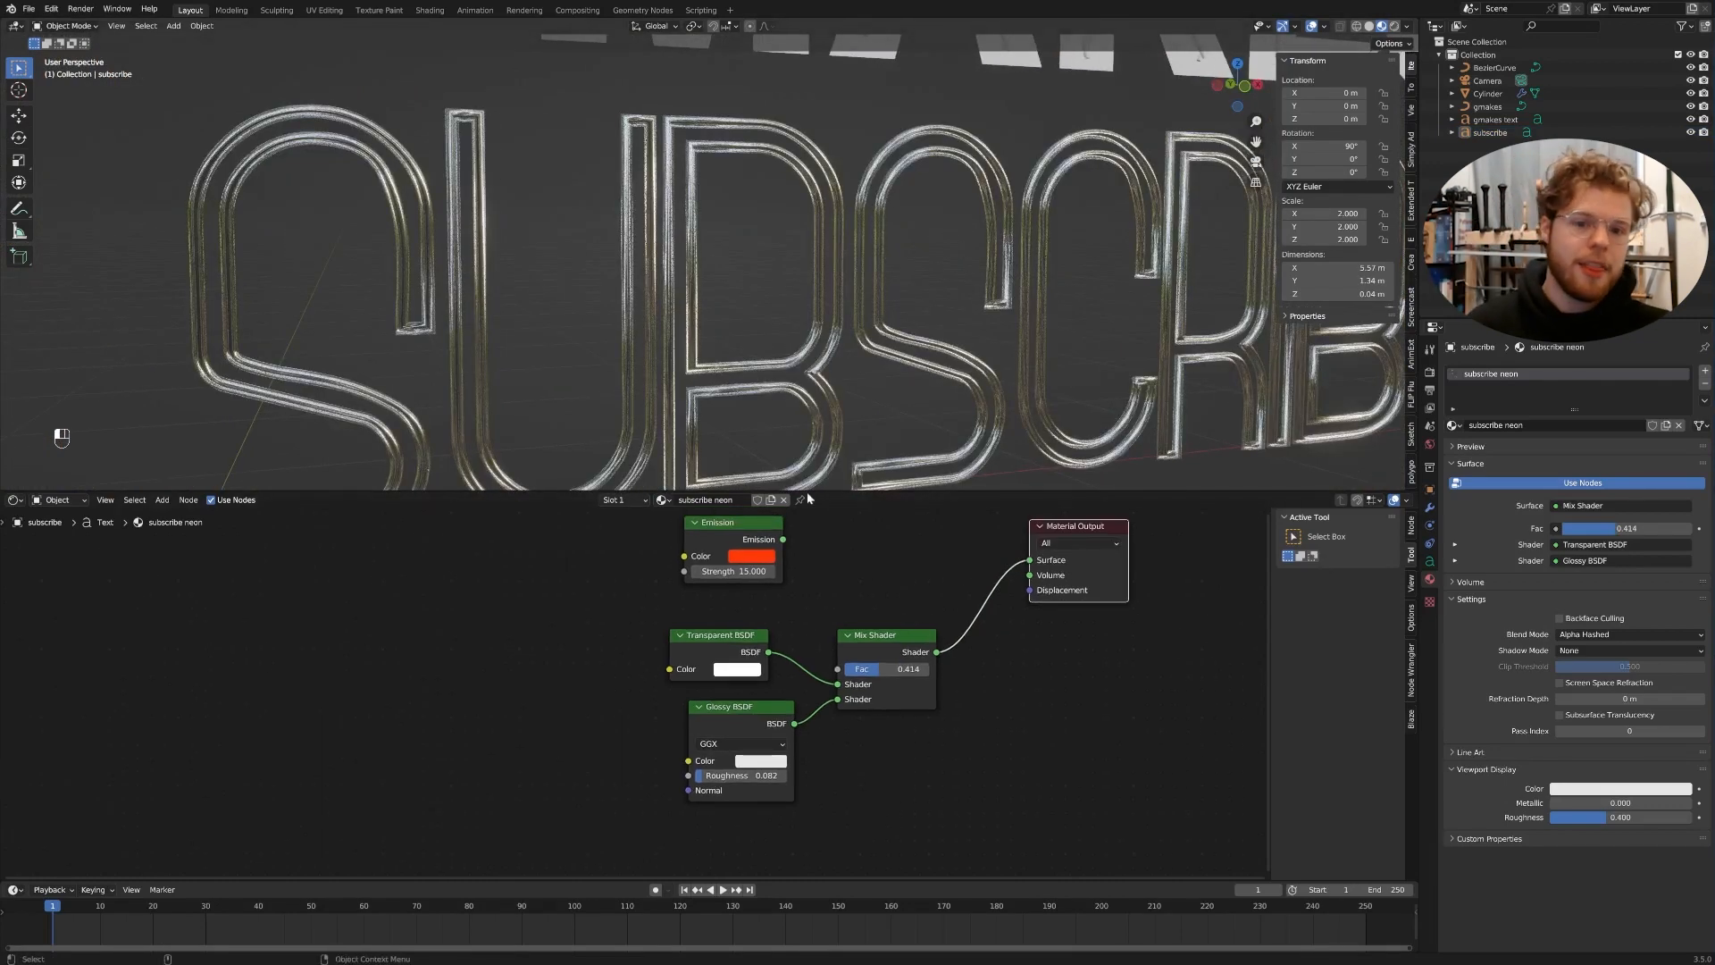
scroll(779, 290, "up", 3)
left_click_drag(783, 539, 1030, 560)
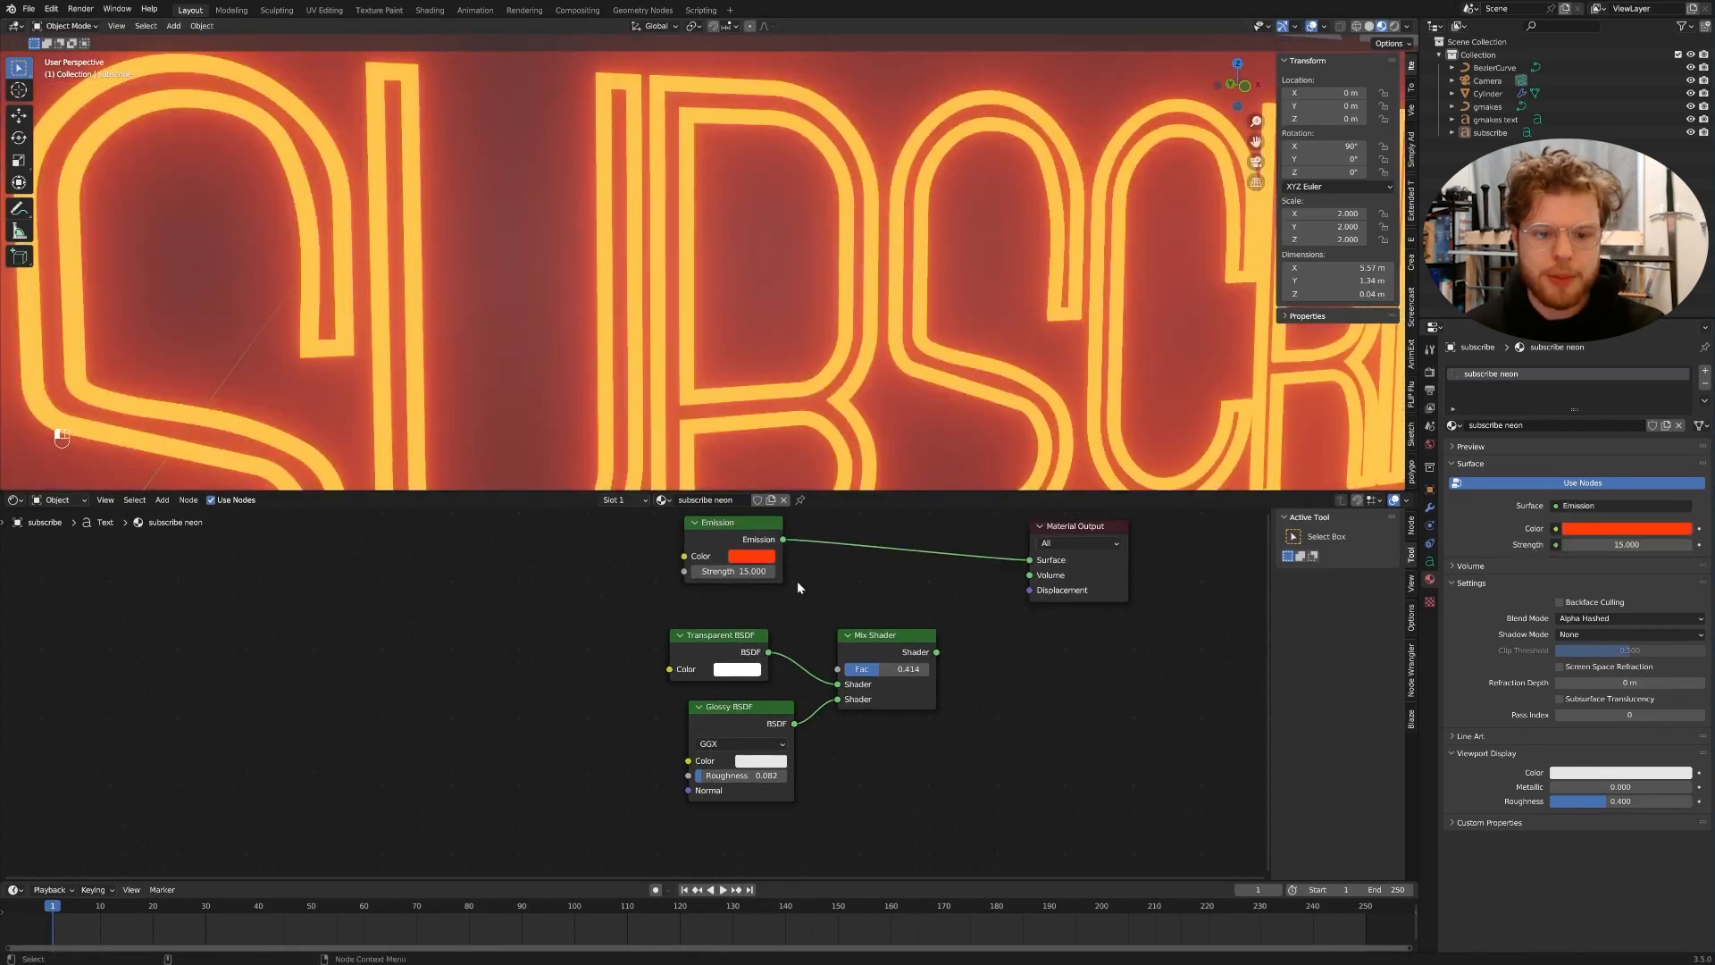
left_click_drag(52, 909, 100, 910)
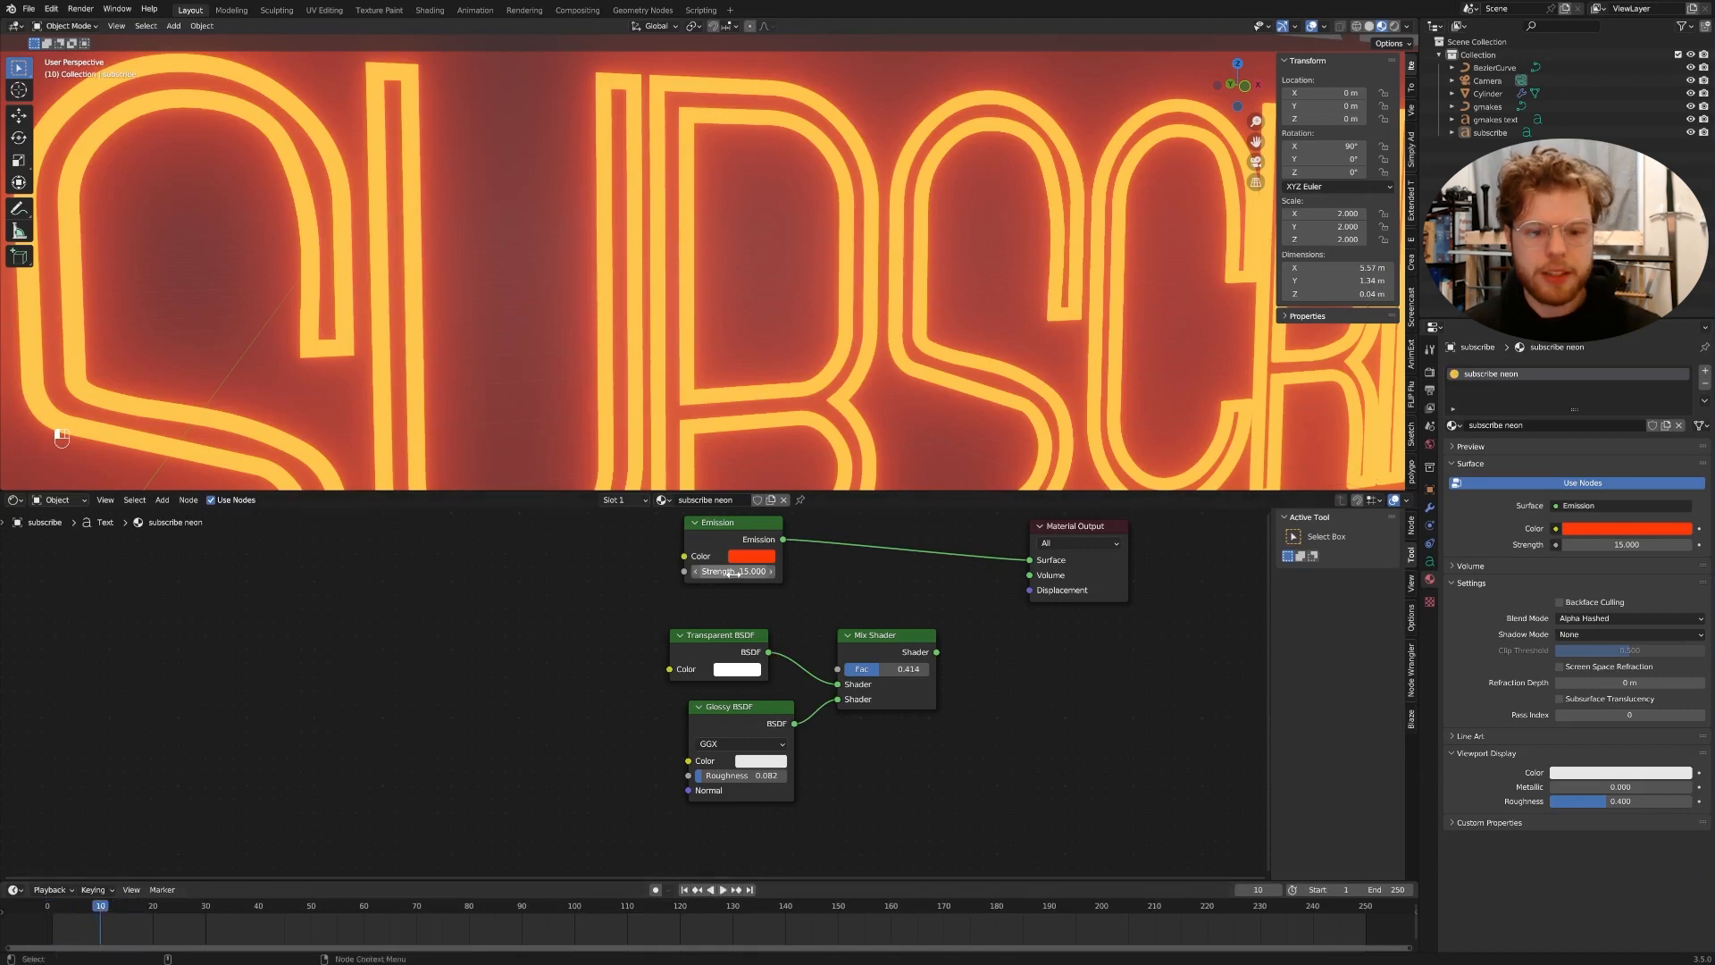
key("i")
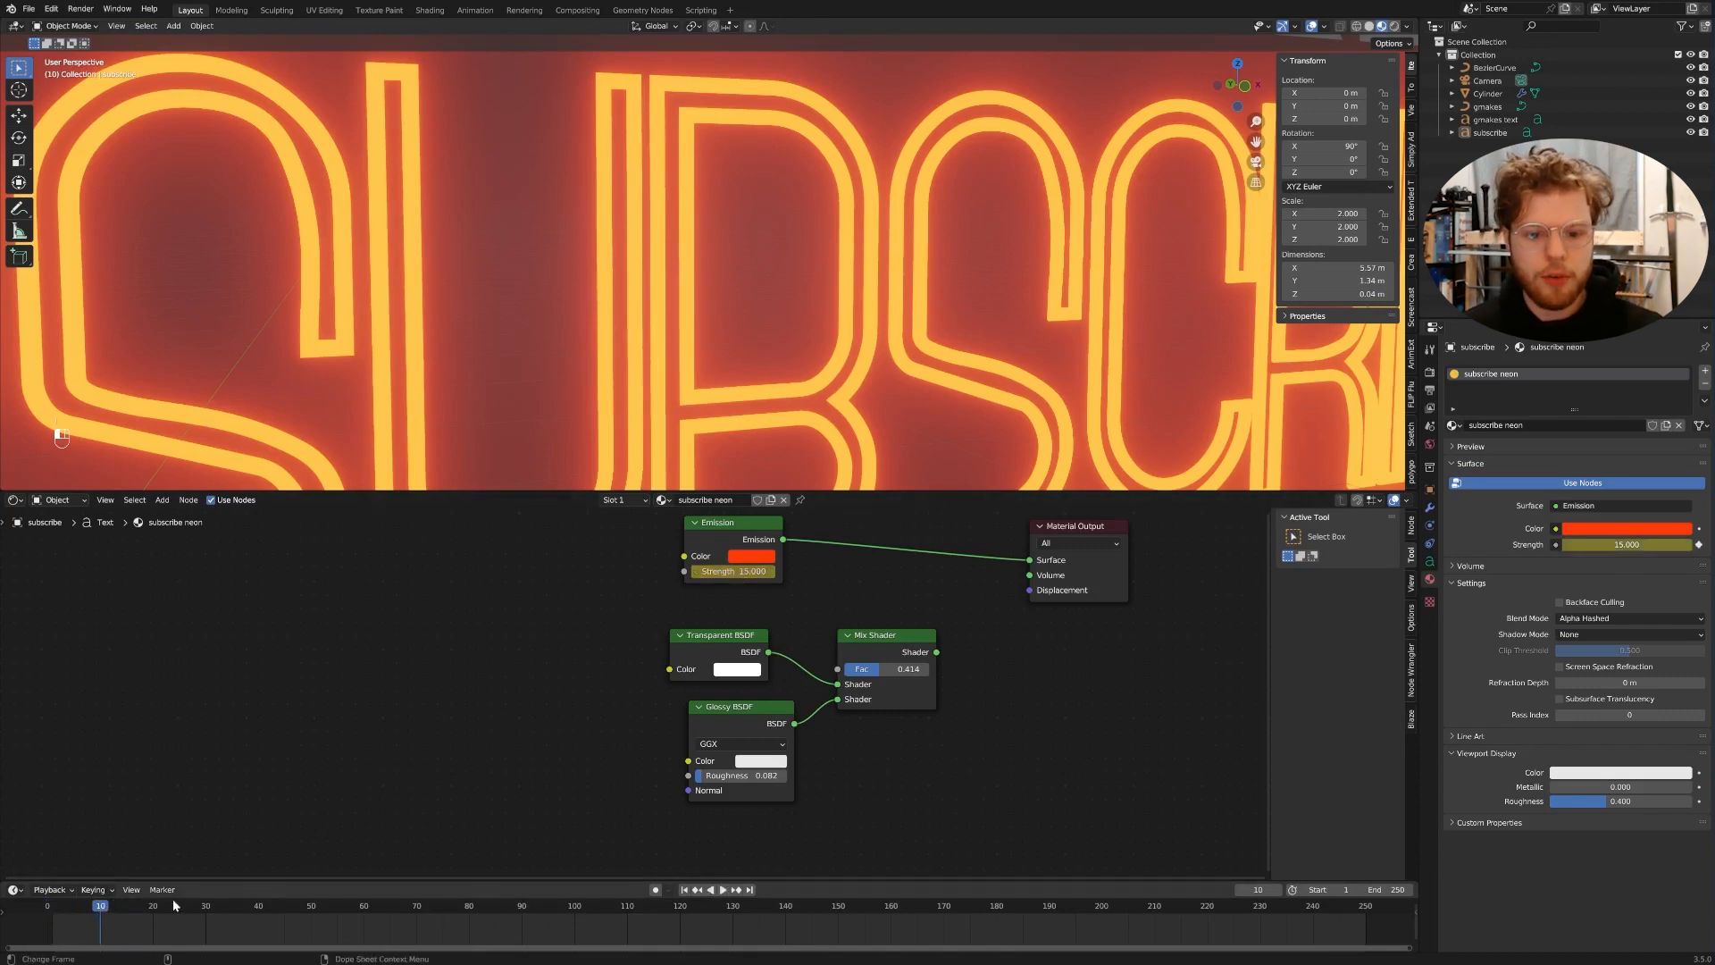
left_click(686, 556)
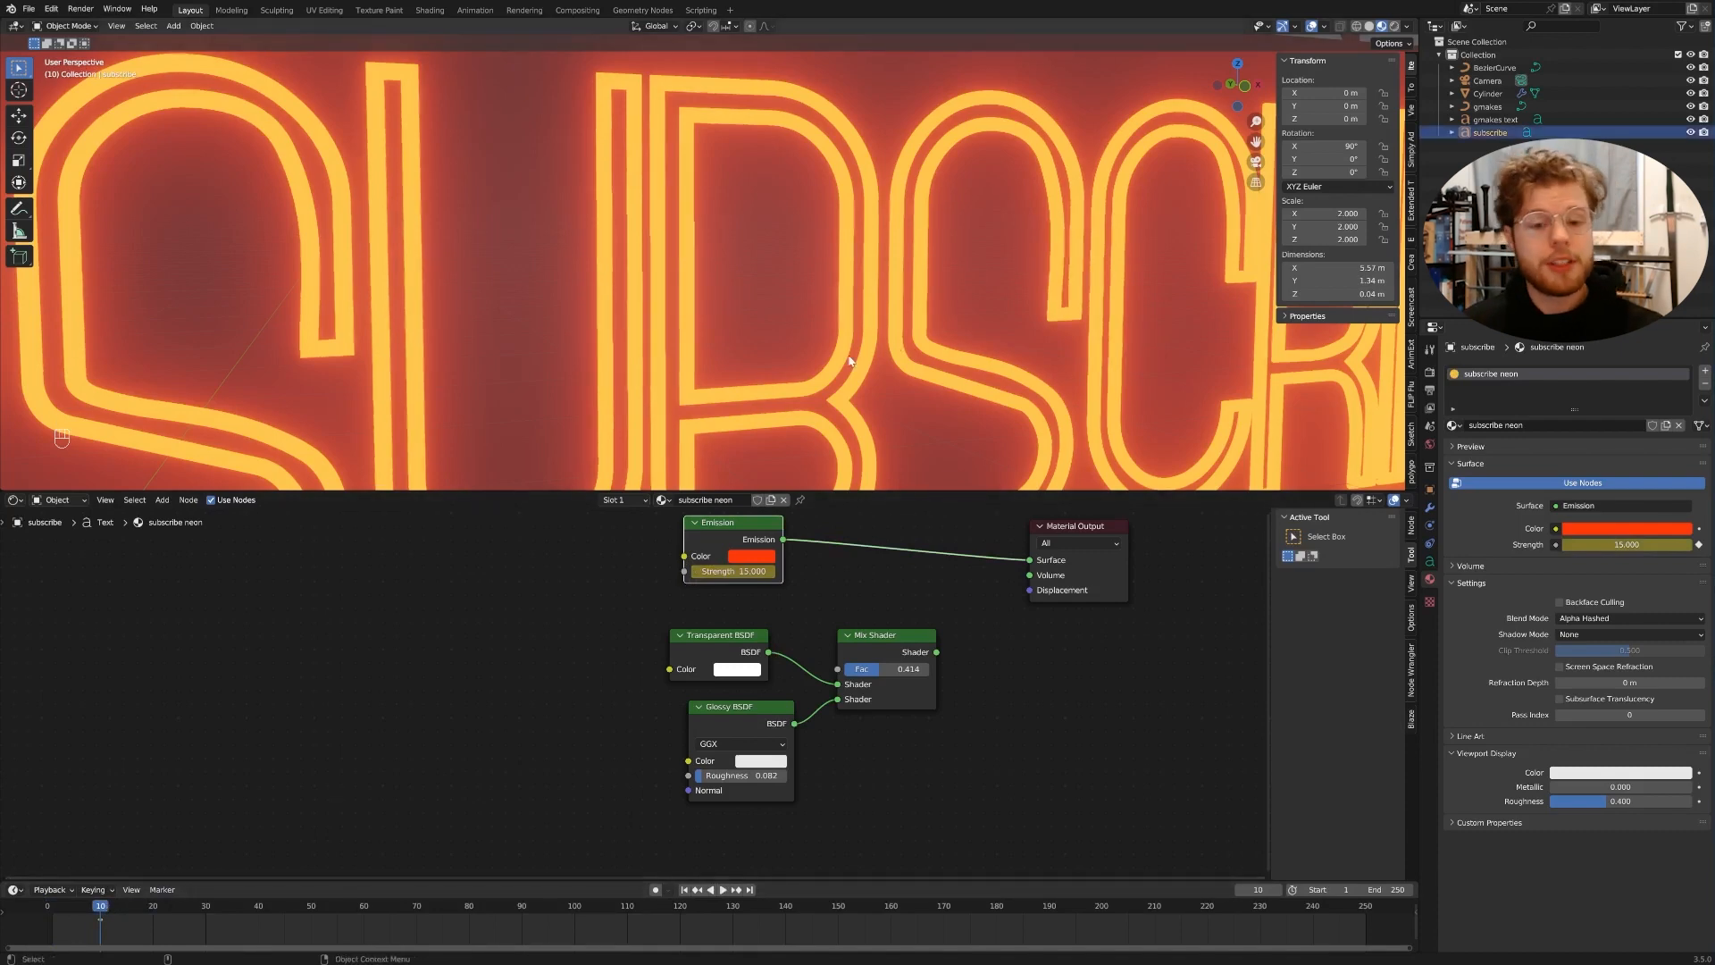
- Enlarge the timeline area and reselect the subscribe text in the viewport
scroll(822, 205, "down", 5)
scroll(823, 299, "up", 5)
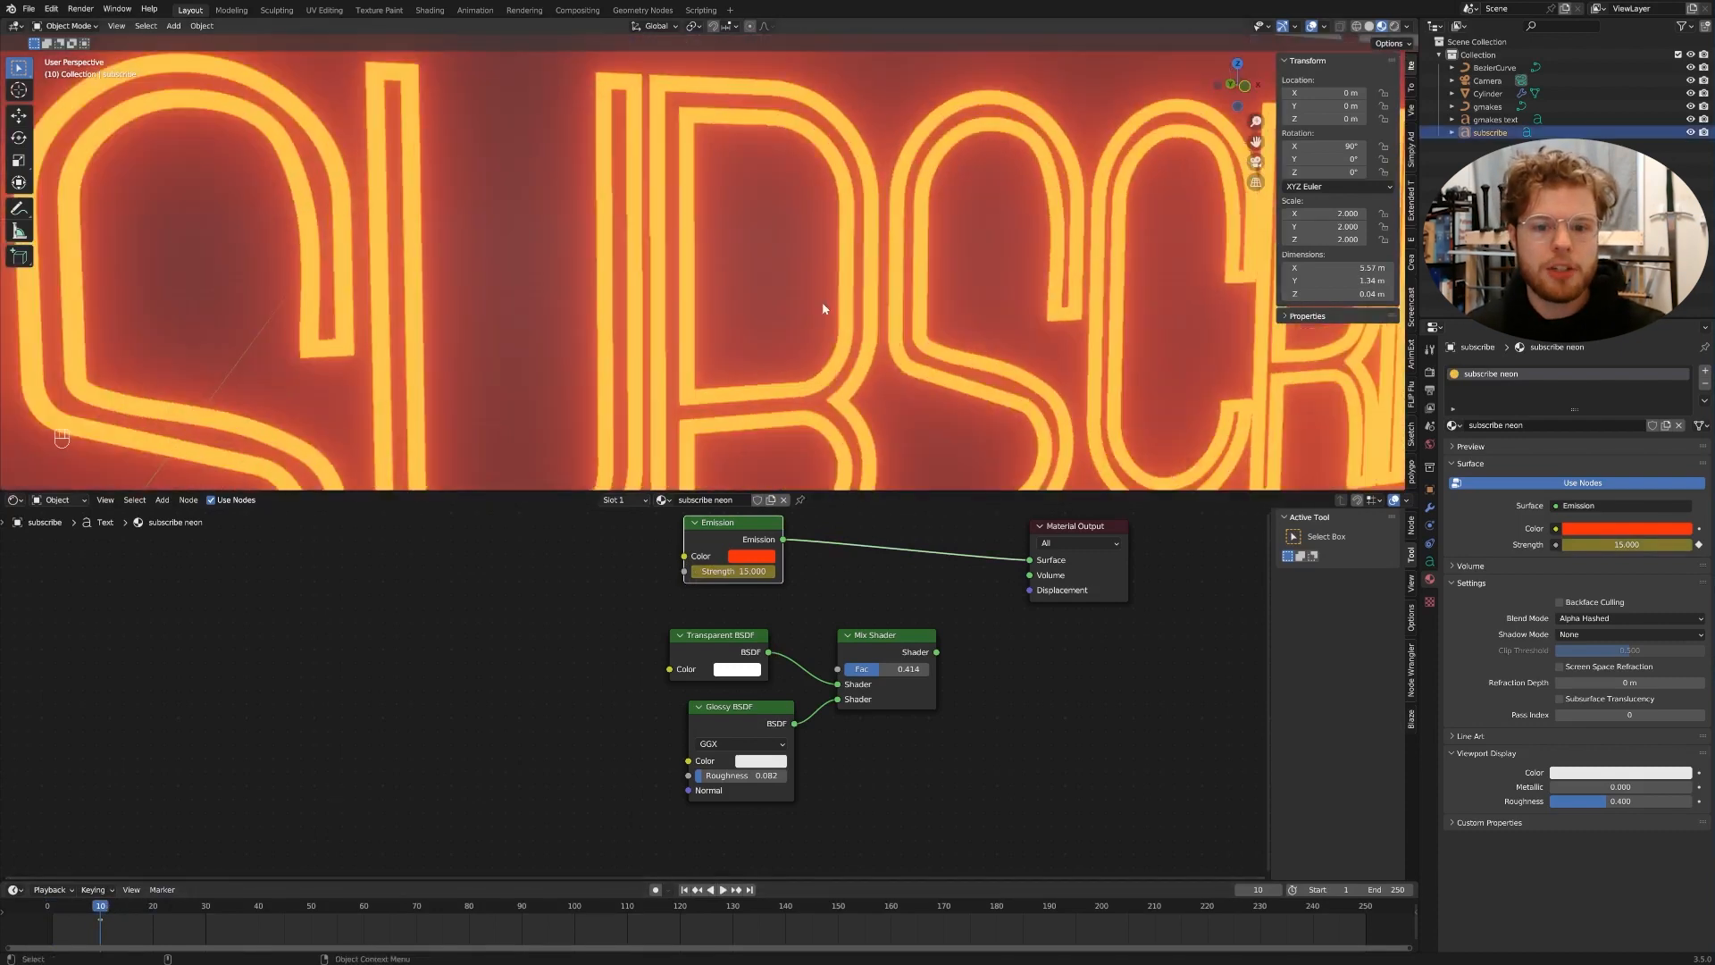
left_click_drag(746, 525, 745, 535)
scroll(461, 560, "down", 2)
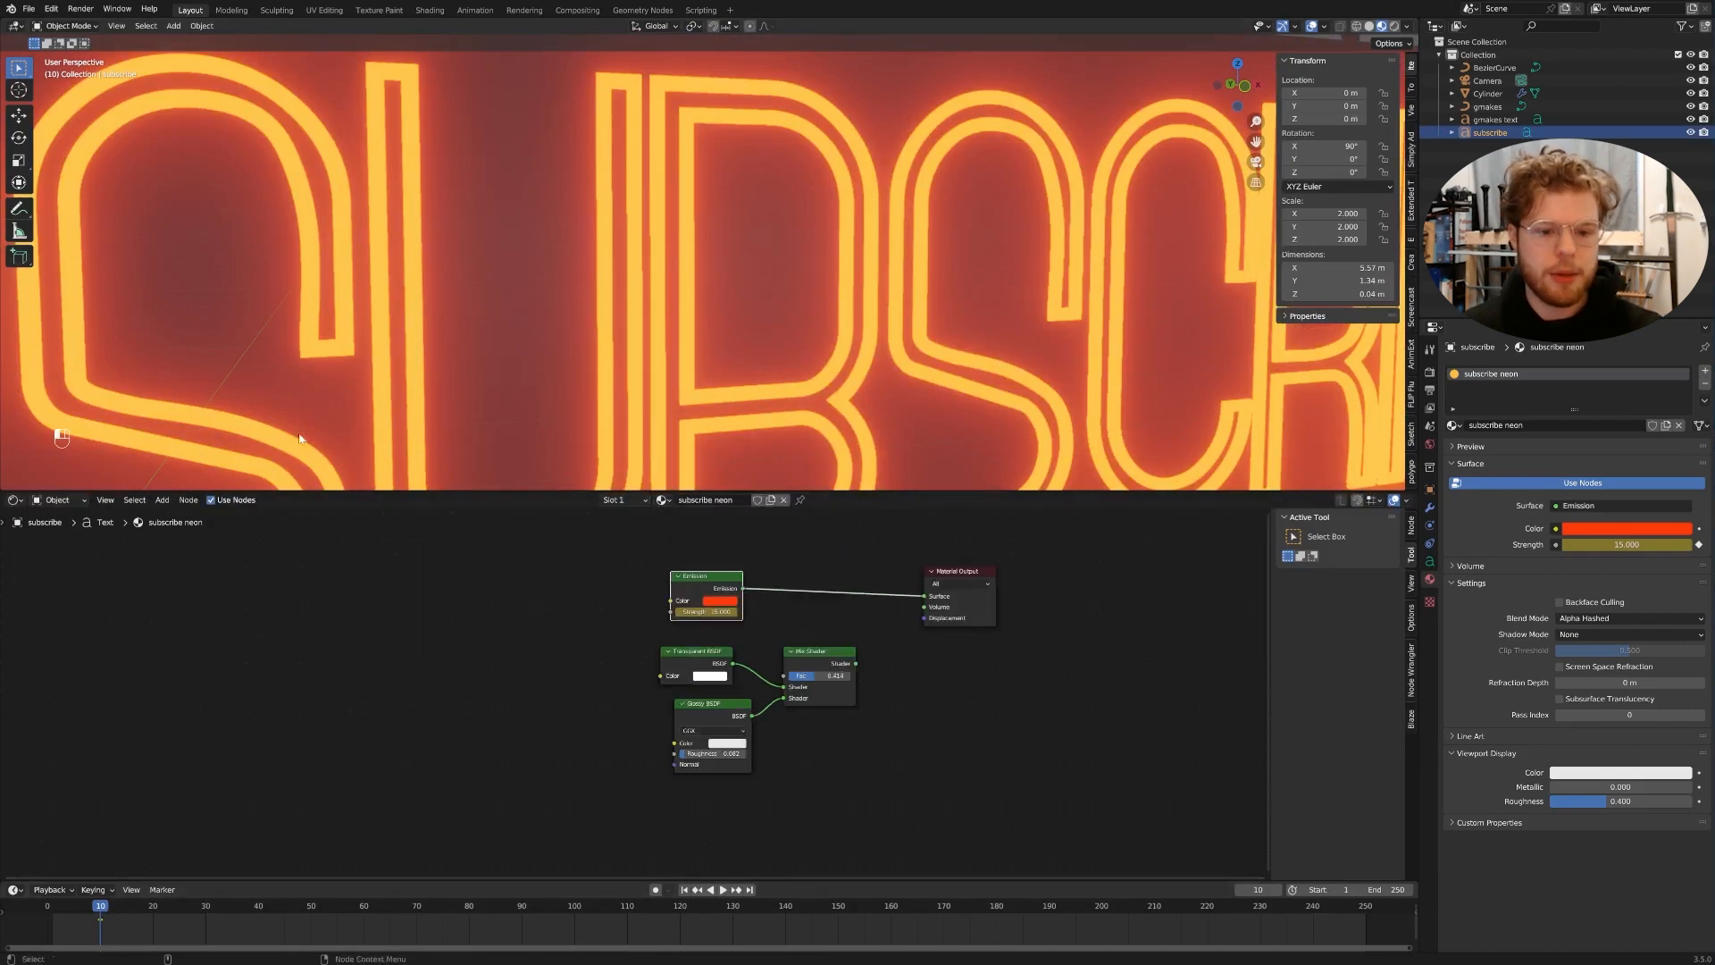
left_click(739, 660)
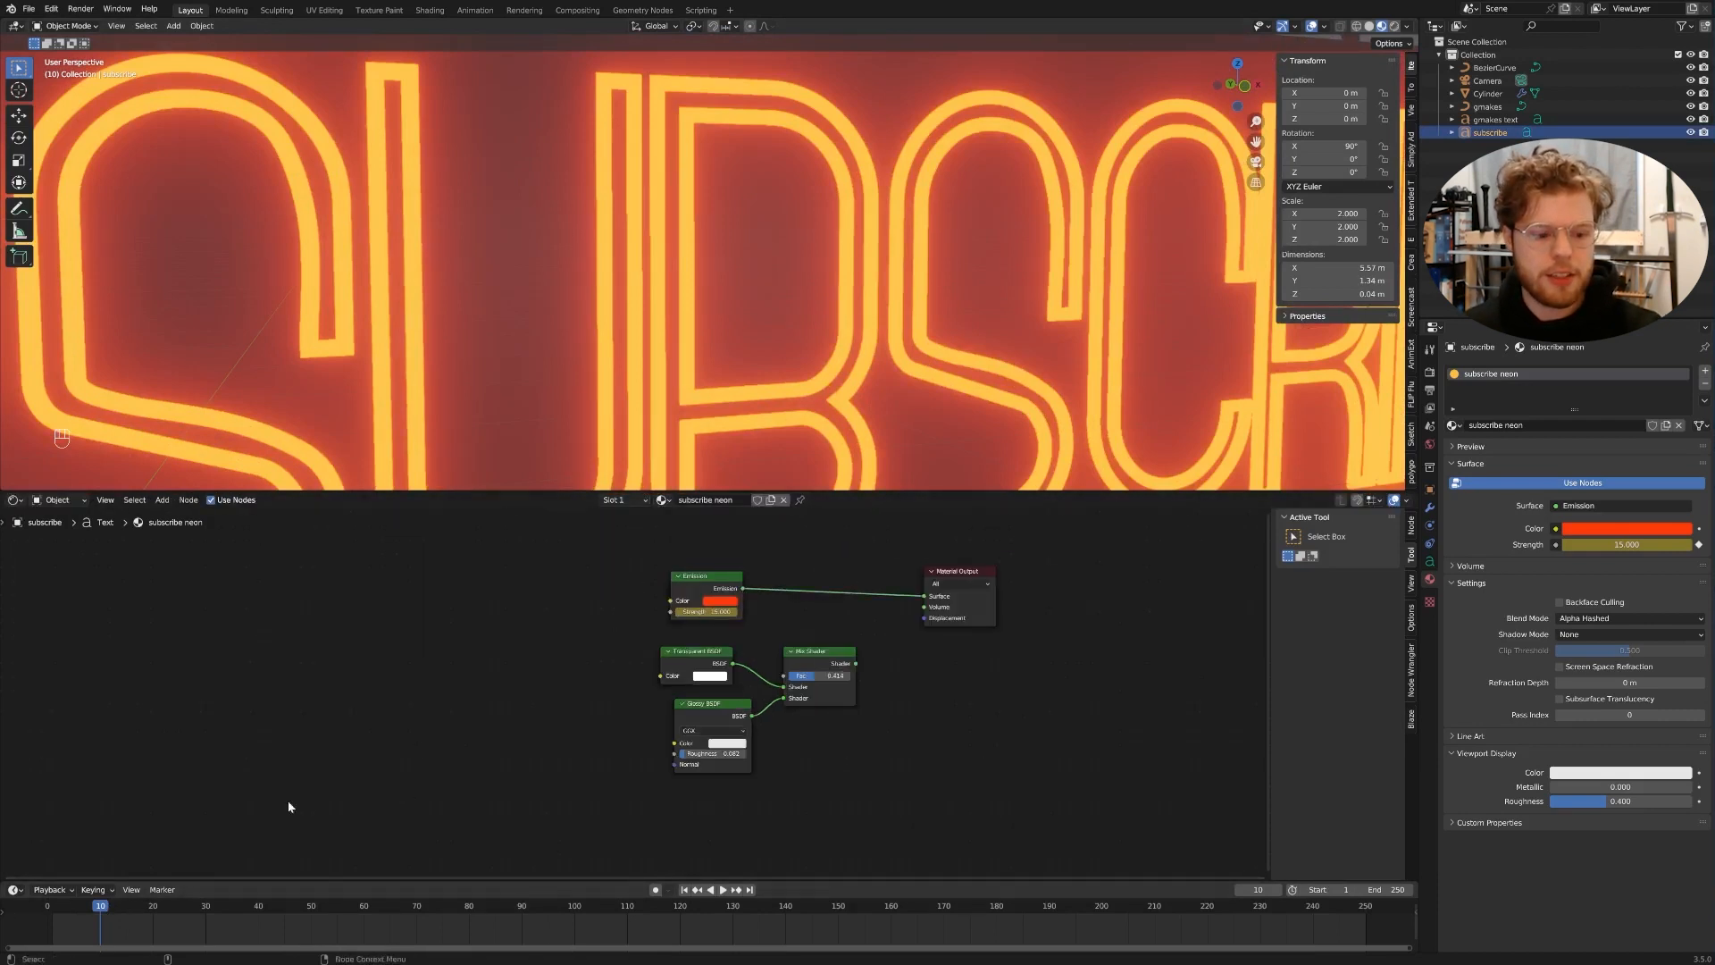
left_click(511, 336)
left_click(699, 592)
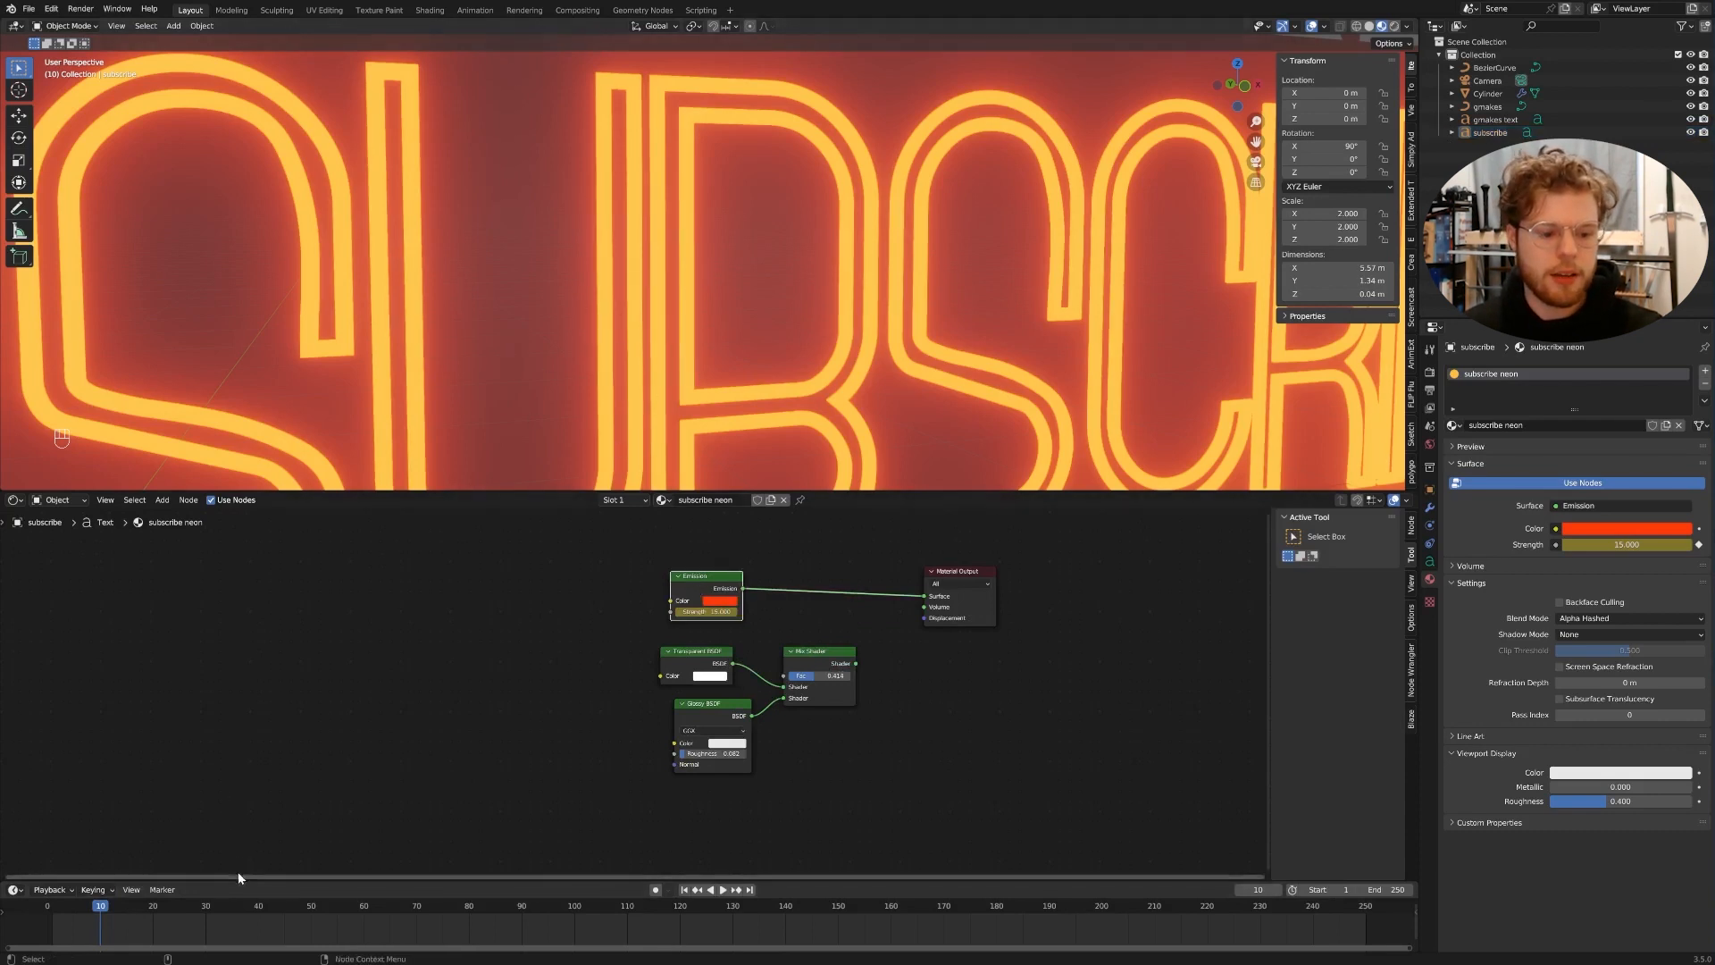
left_click_drag(239, 881, 240, 851)
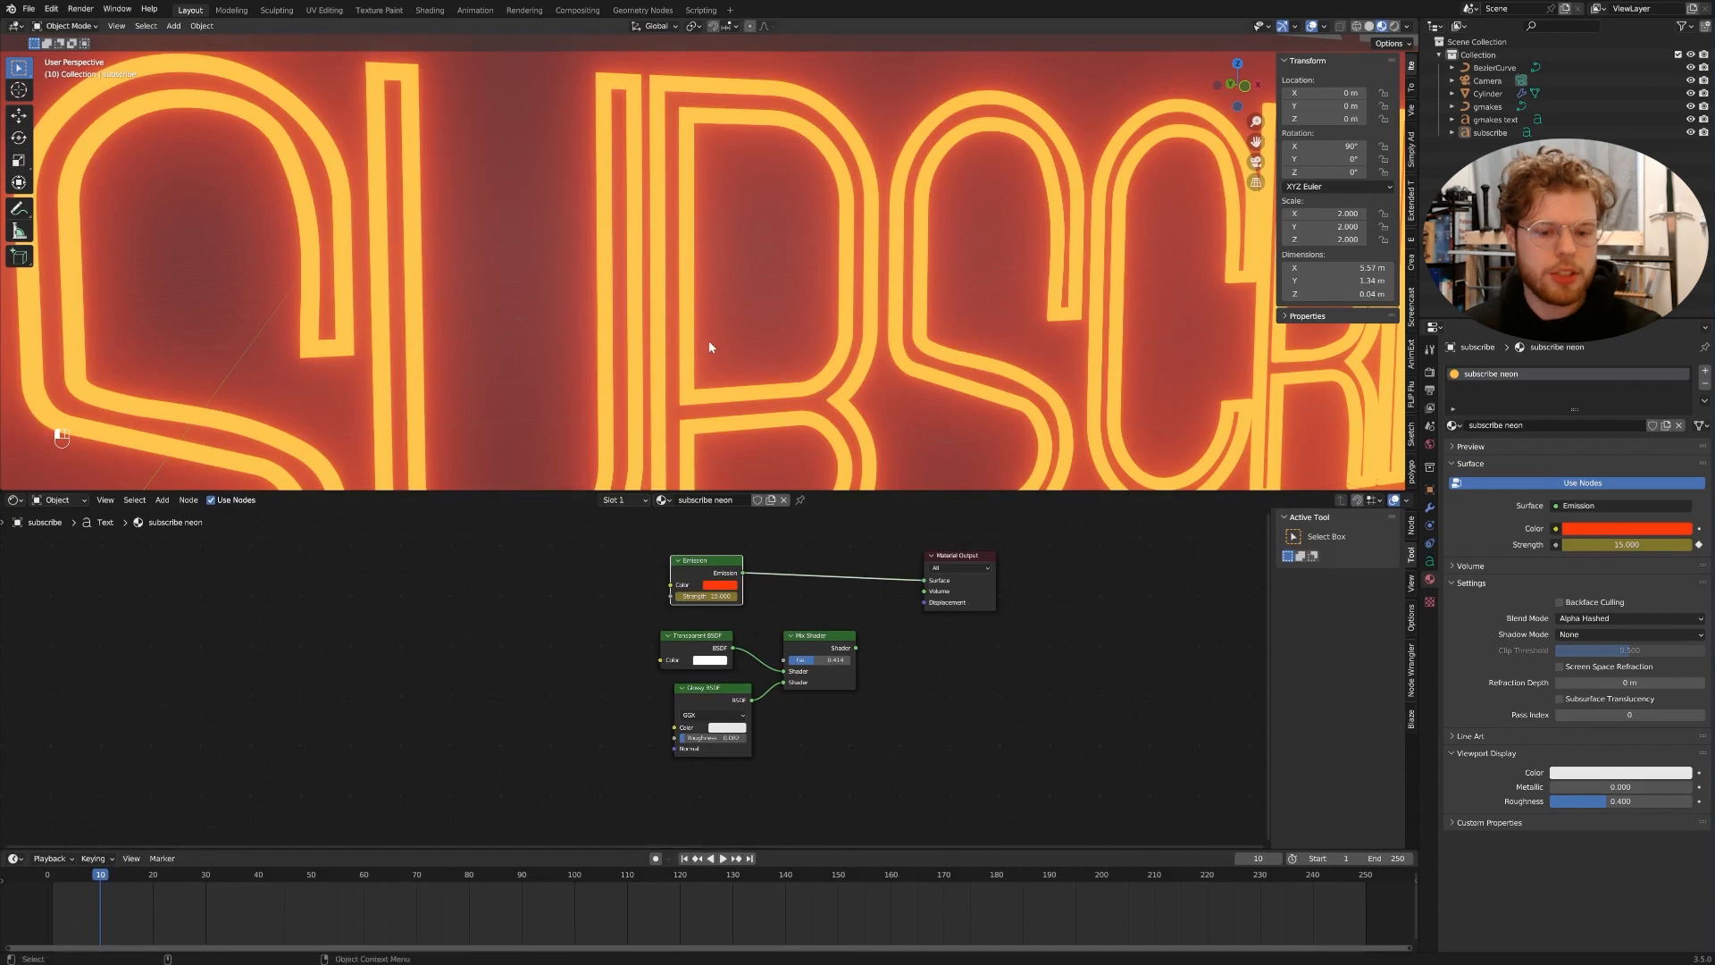
left_click(688, 358)
scroll(652, 419, "up", 4)
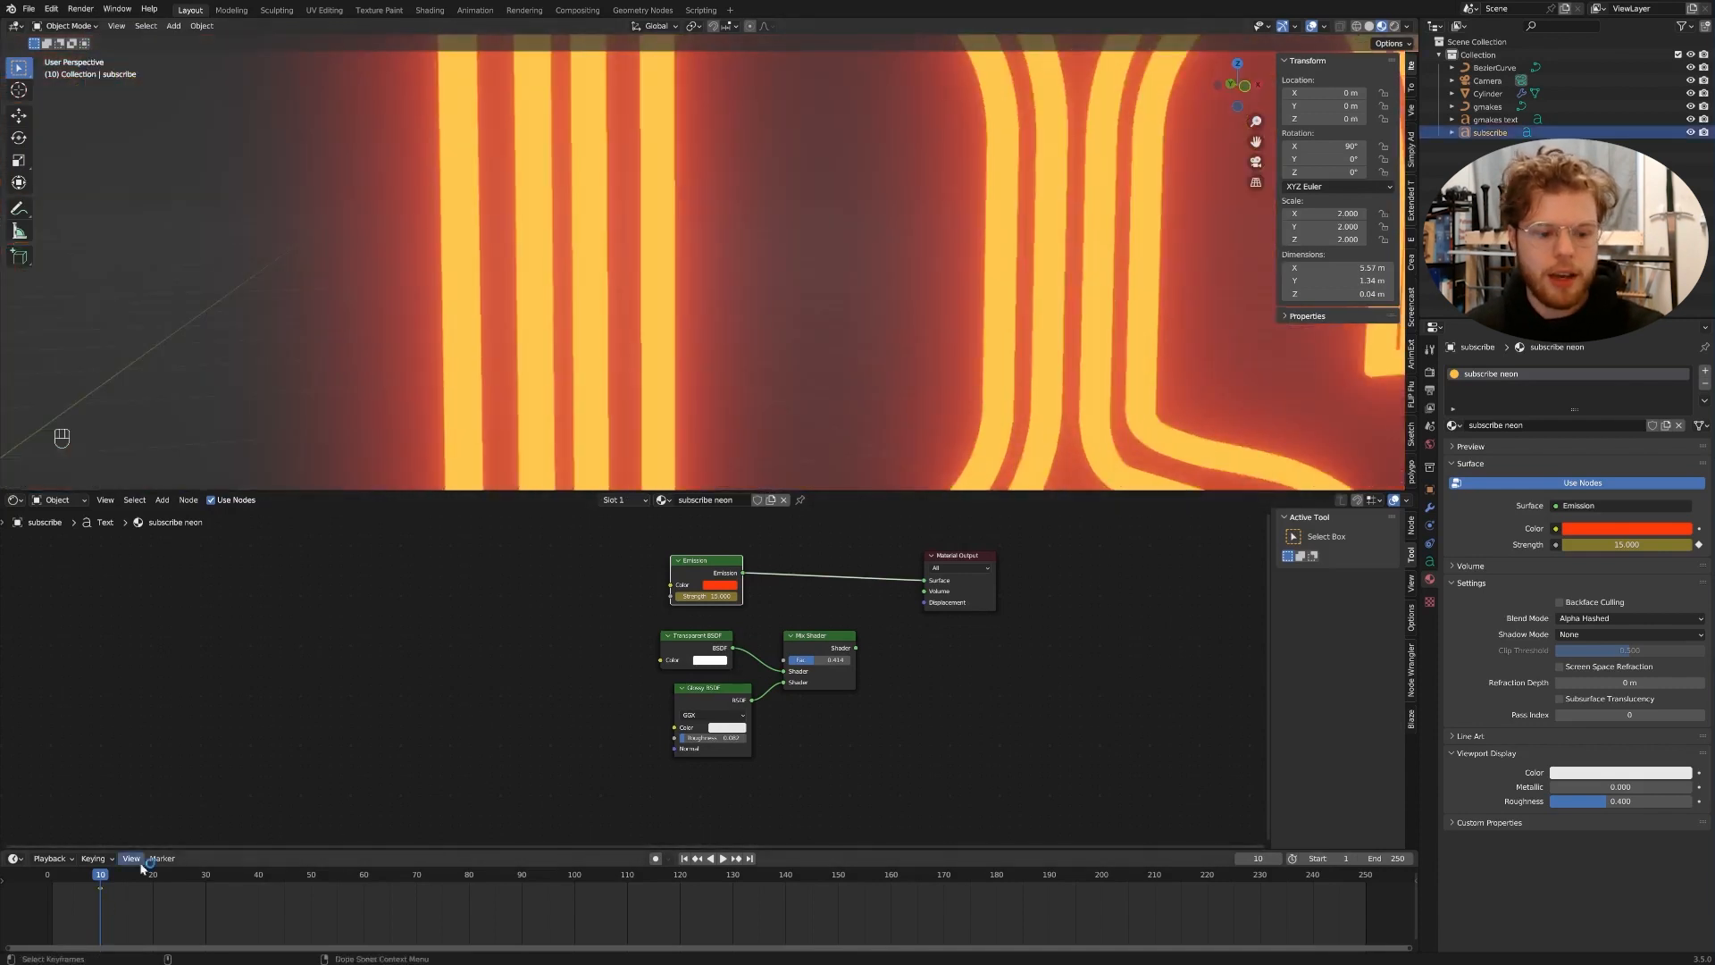
- Set the Emission strength to 0 at frame 20 and keyframe it
left_click(710, 597)
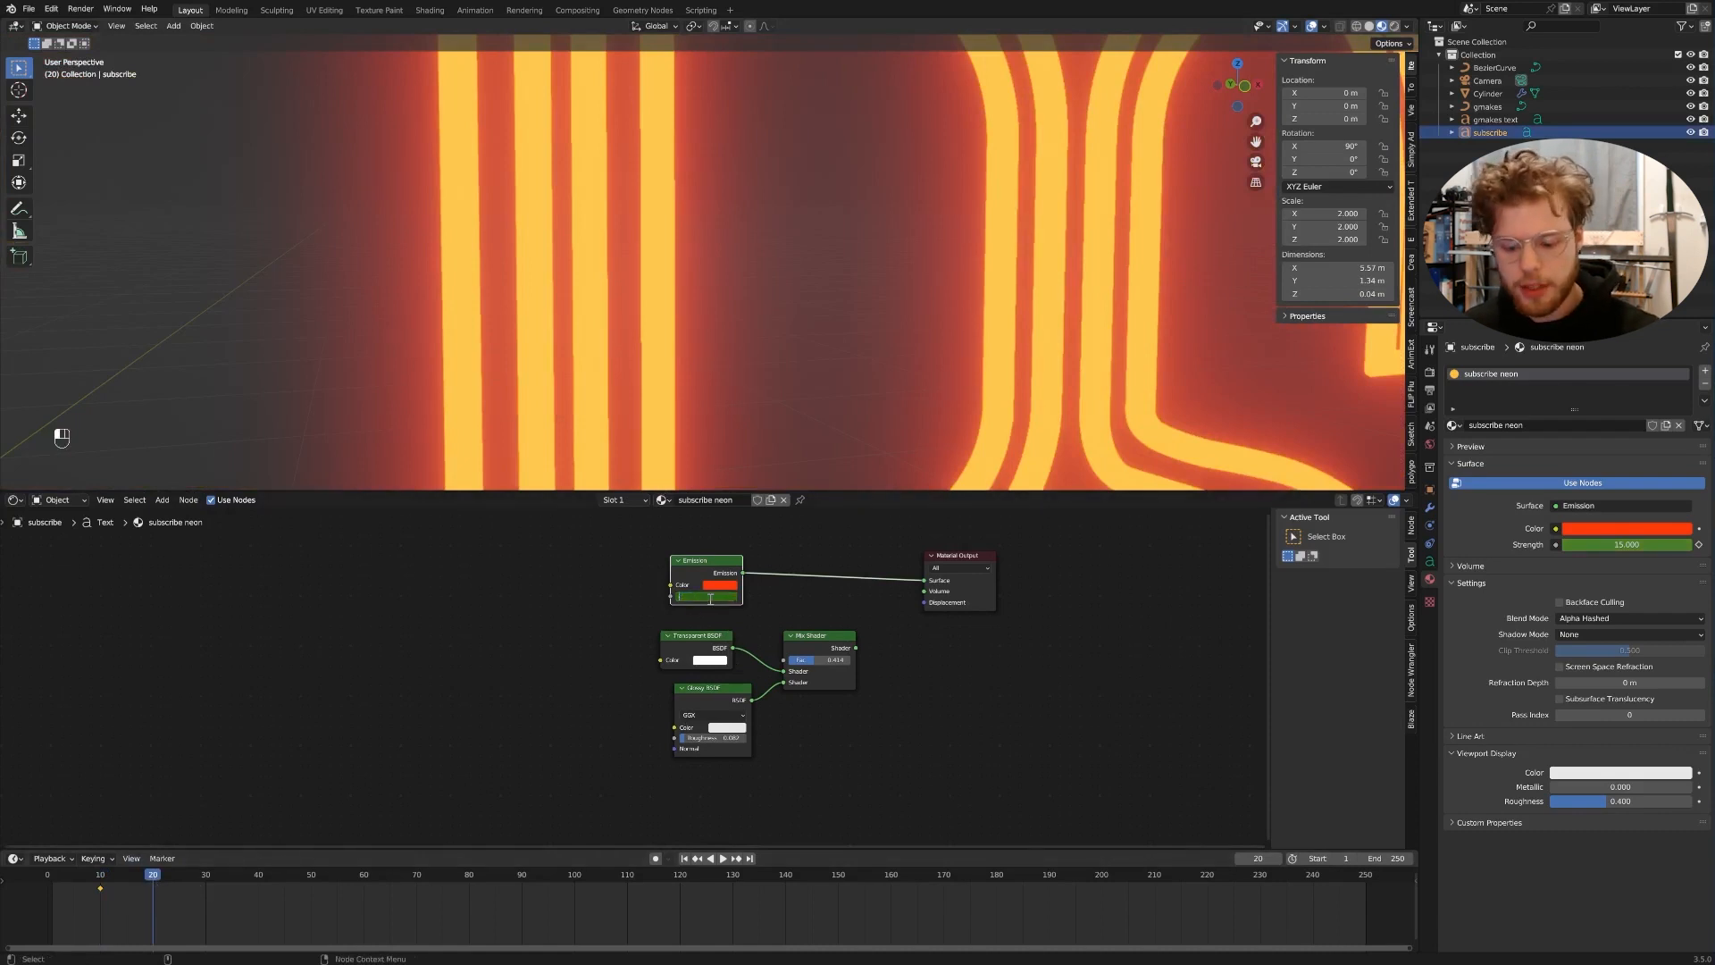
type("0")
key("Return")
key("i")
- Set the Emission strength to 15 at frame 30 and keyframe it
left_click(206, 875)
left_click(712, 597)
key("Return")
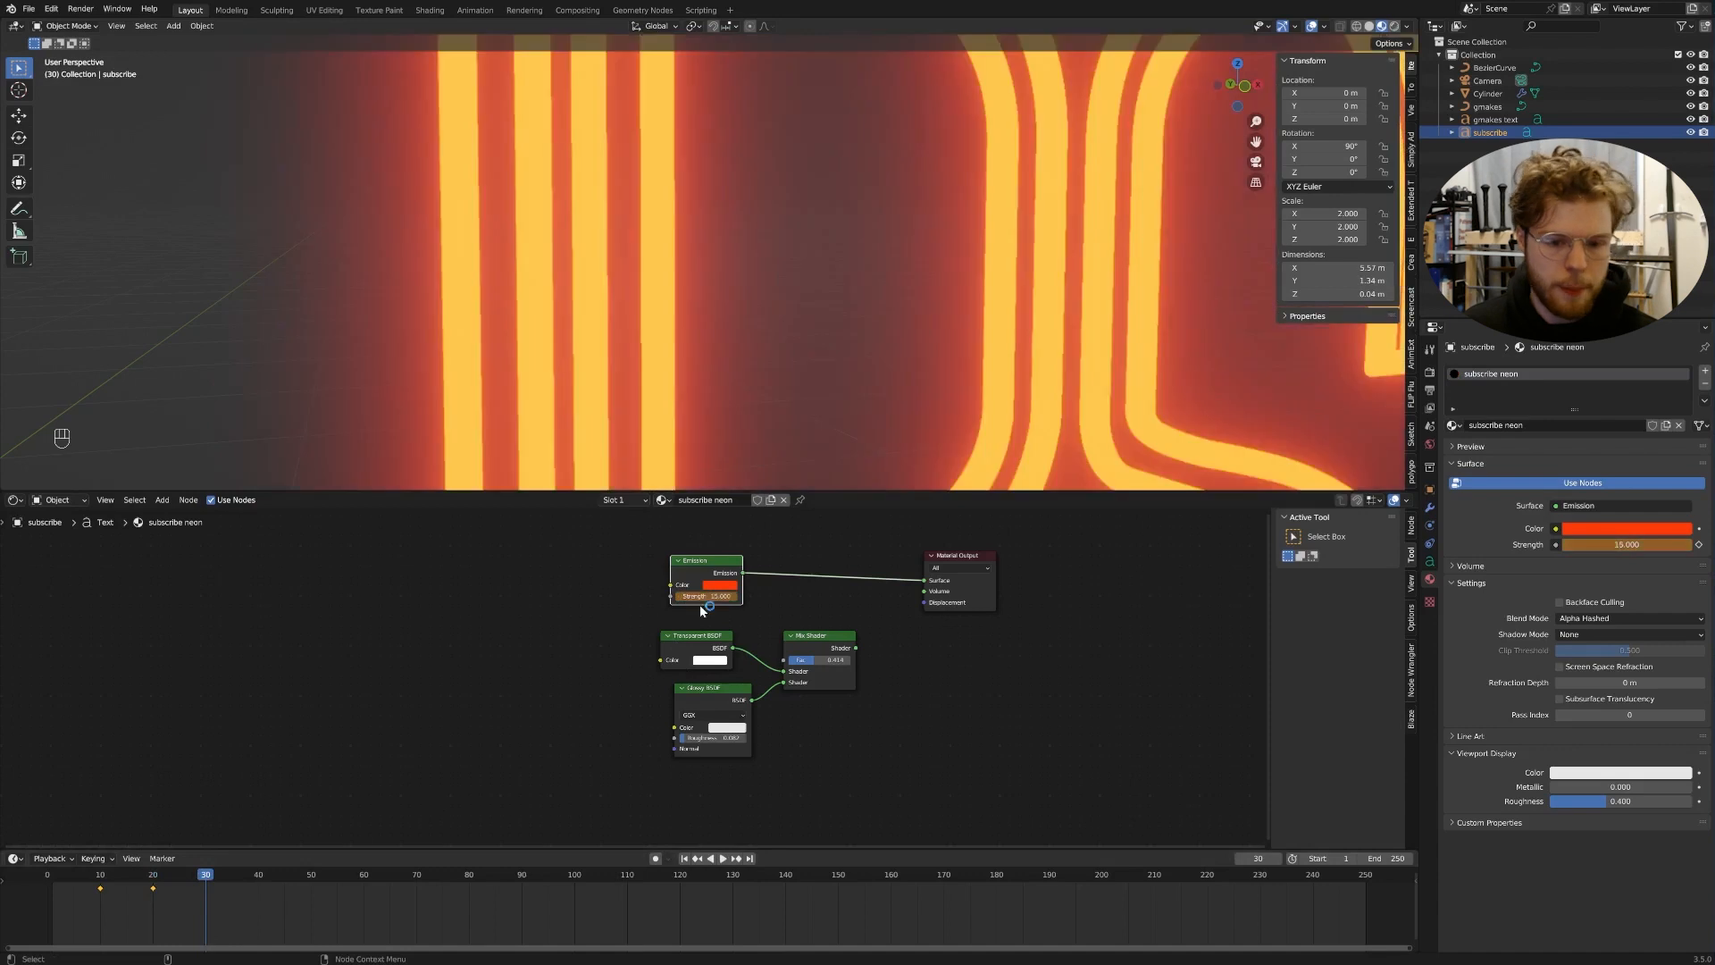
key("i")
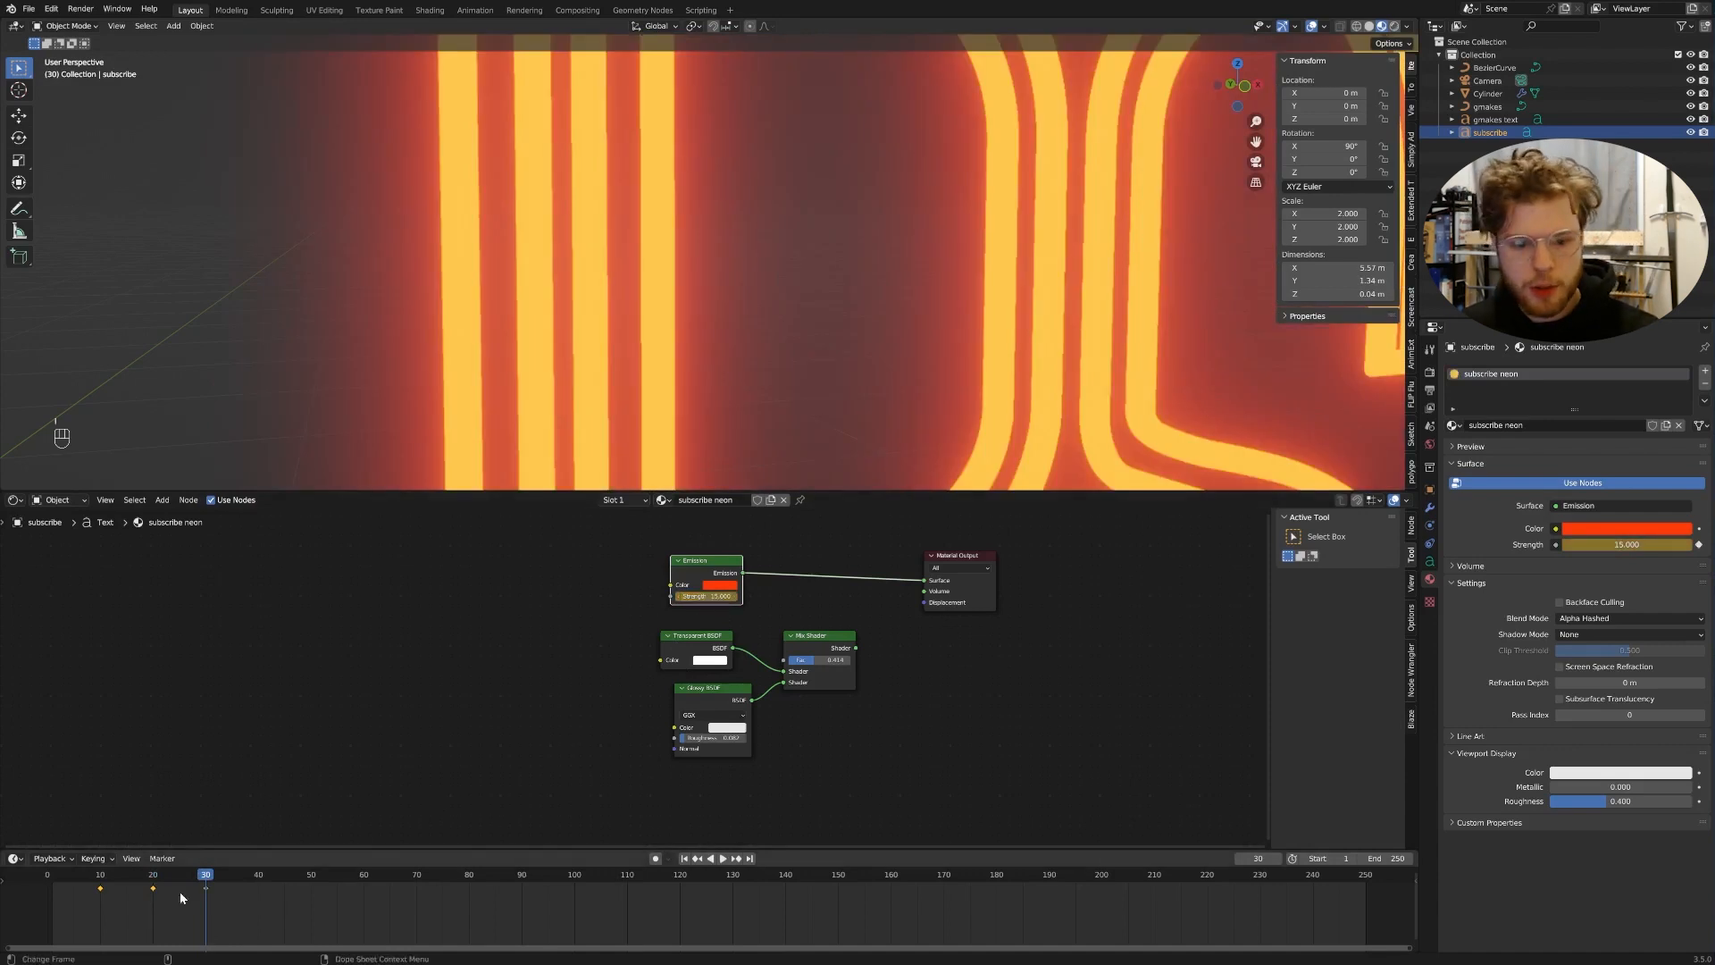
- Change the interpolation mode of the Emission strength keyframes to Constant
right_click(161, 903)
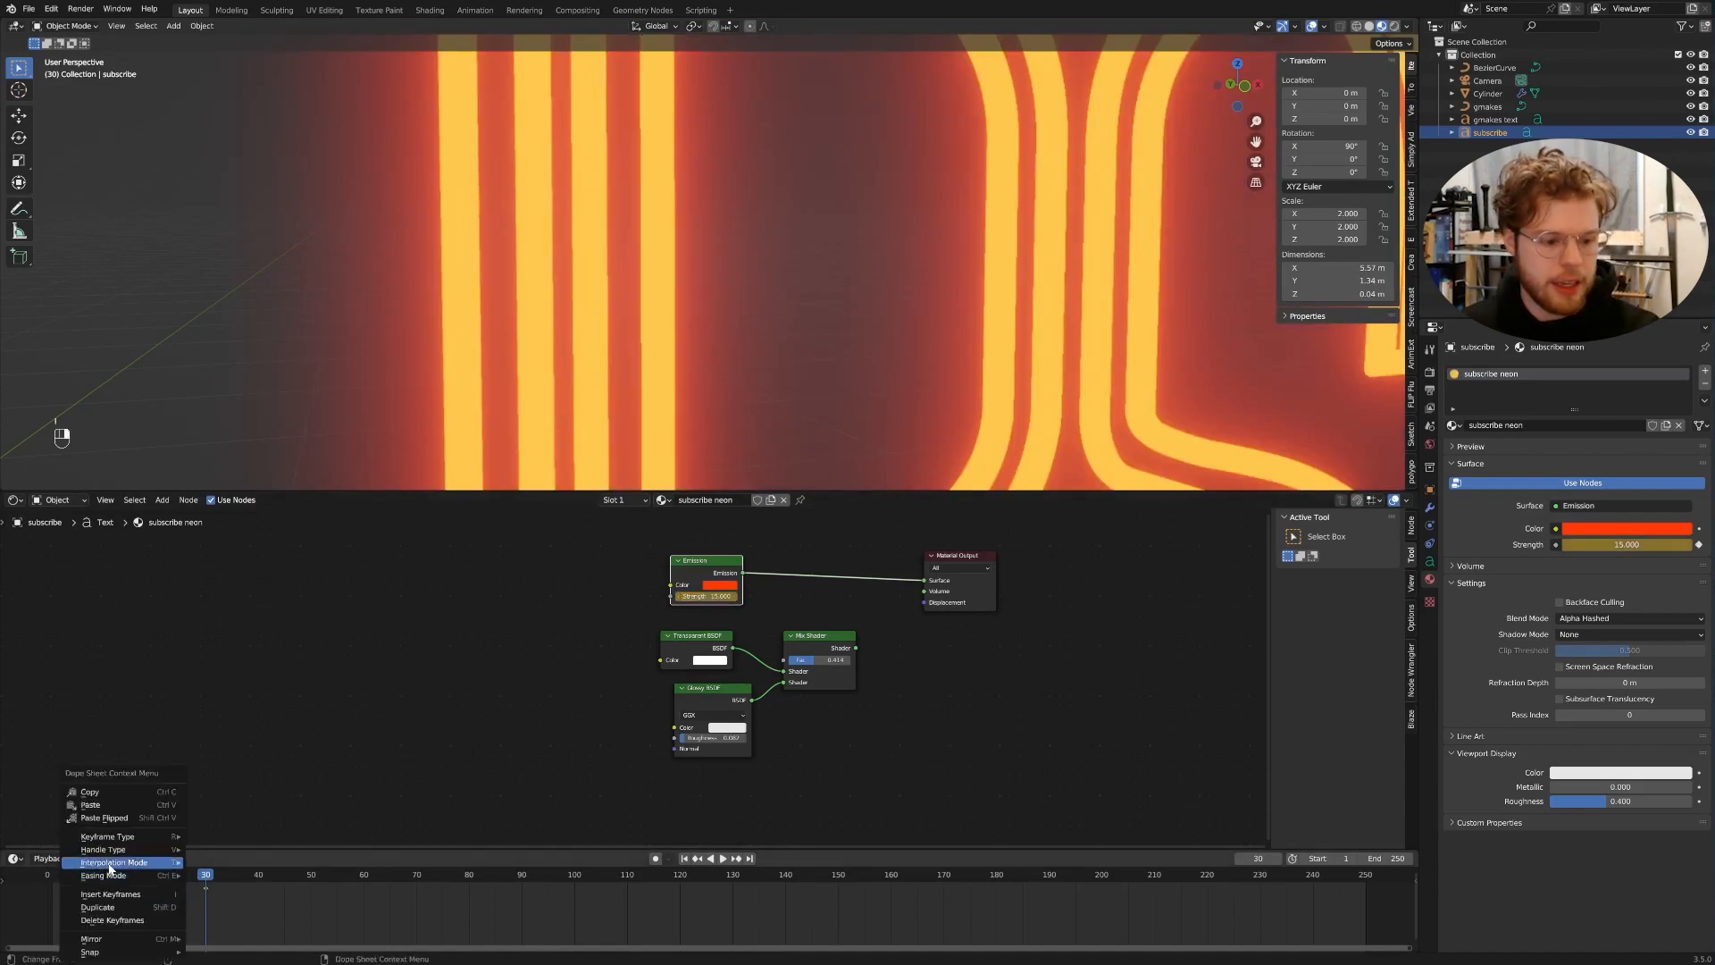
mouse_move(165, 862)
left_click(219, 791)
- Play the animation from frame 1 to check the on-off flicker of the SUBSCRIBE lettering
left_click(50, 876)
scroll(974, 326, "down", 7)
key("space")
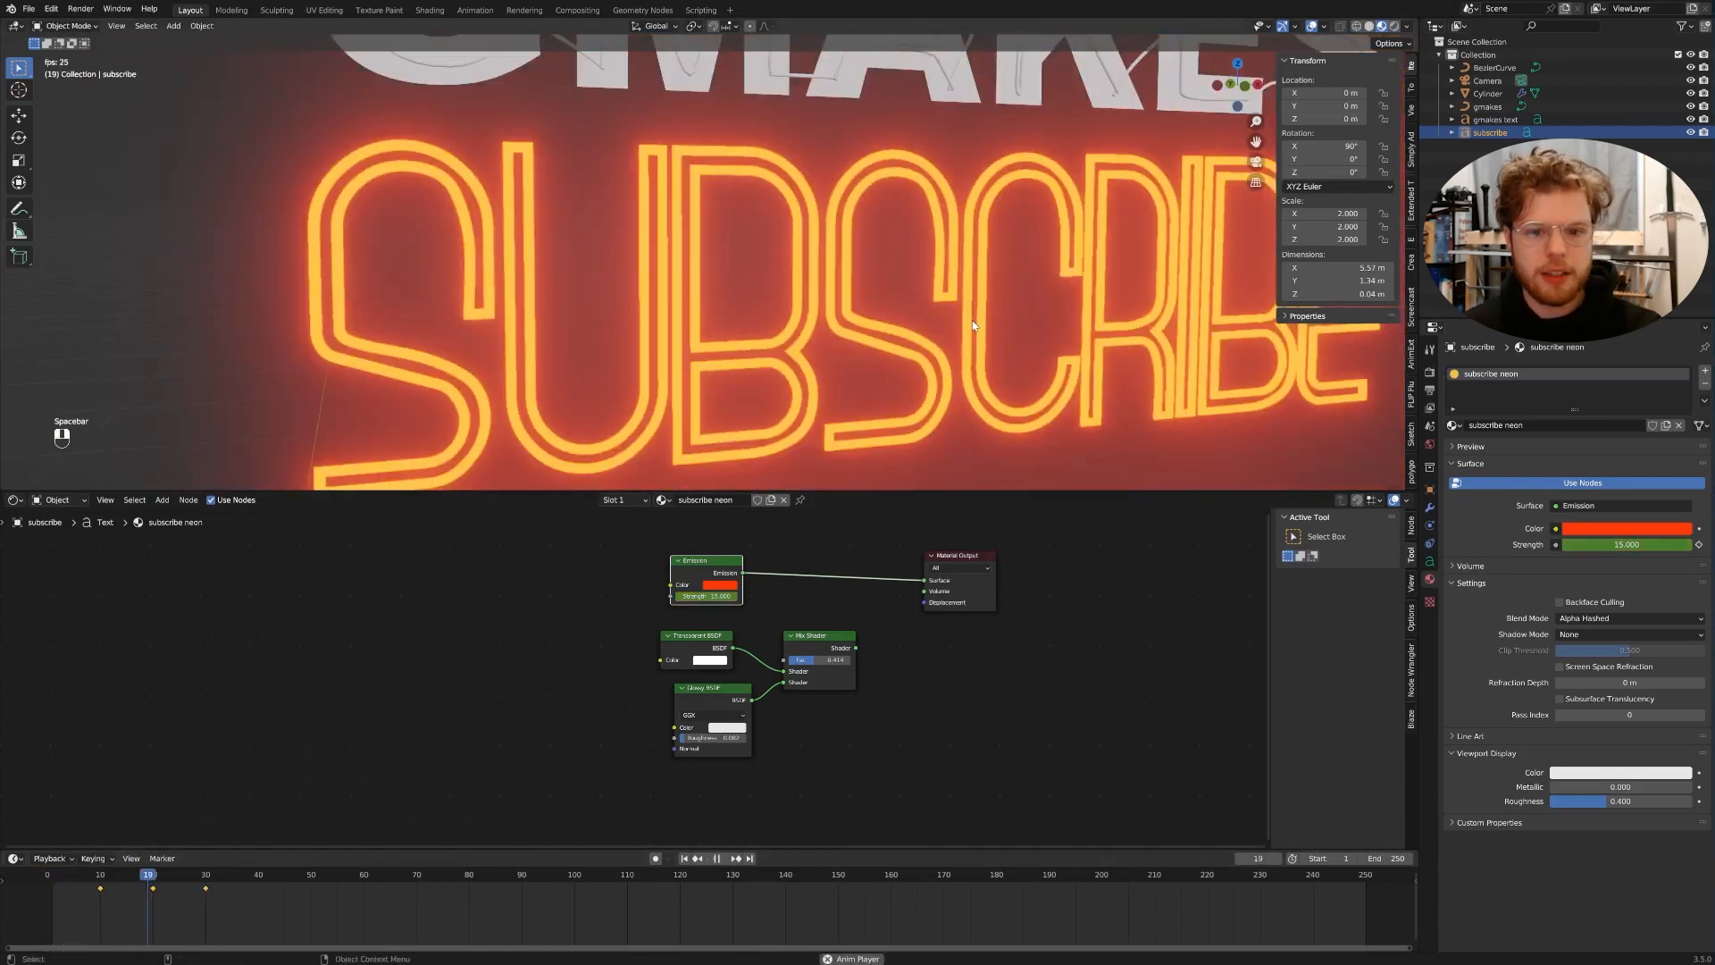
key("space")
- Go to frame 21 and connect the transparent-glossy Mix Shader to the Material Output surface
left_click(156, 887)
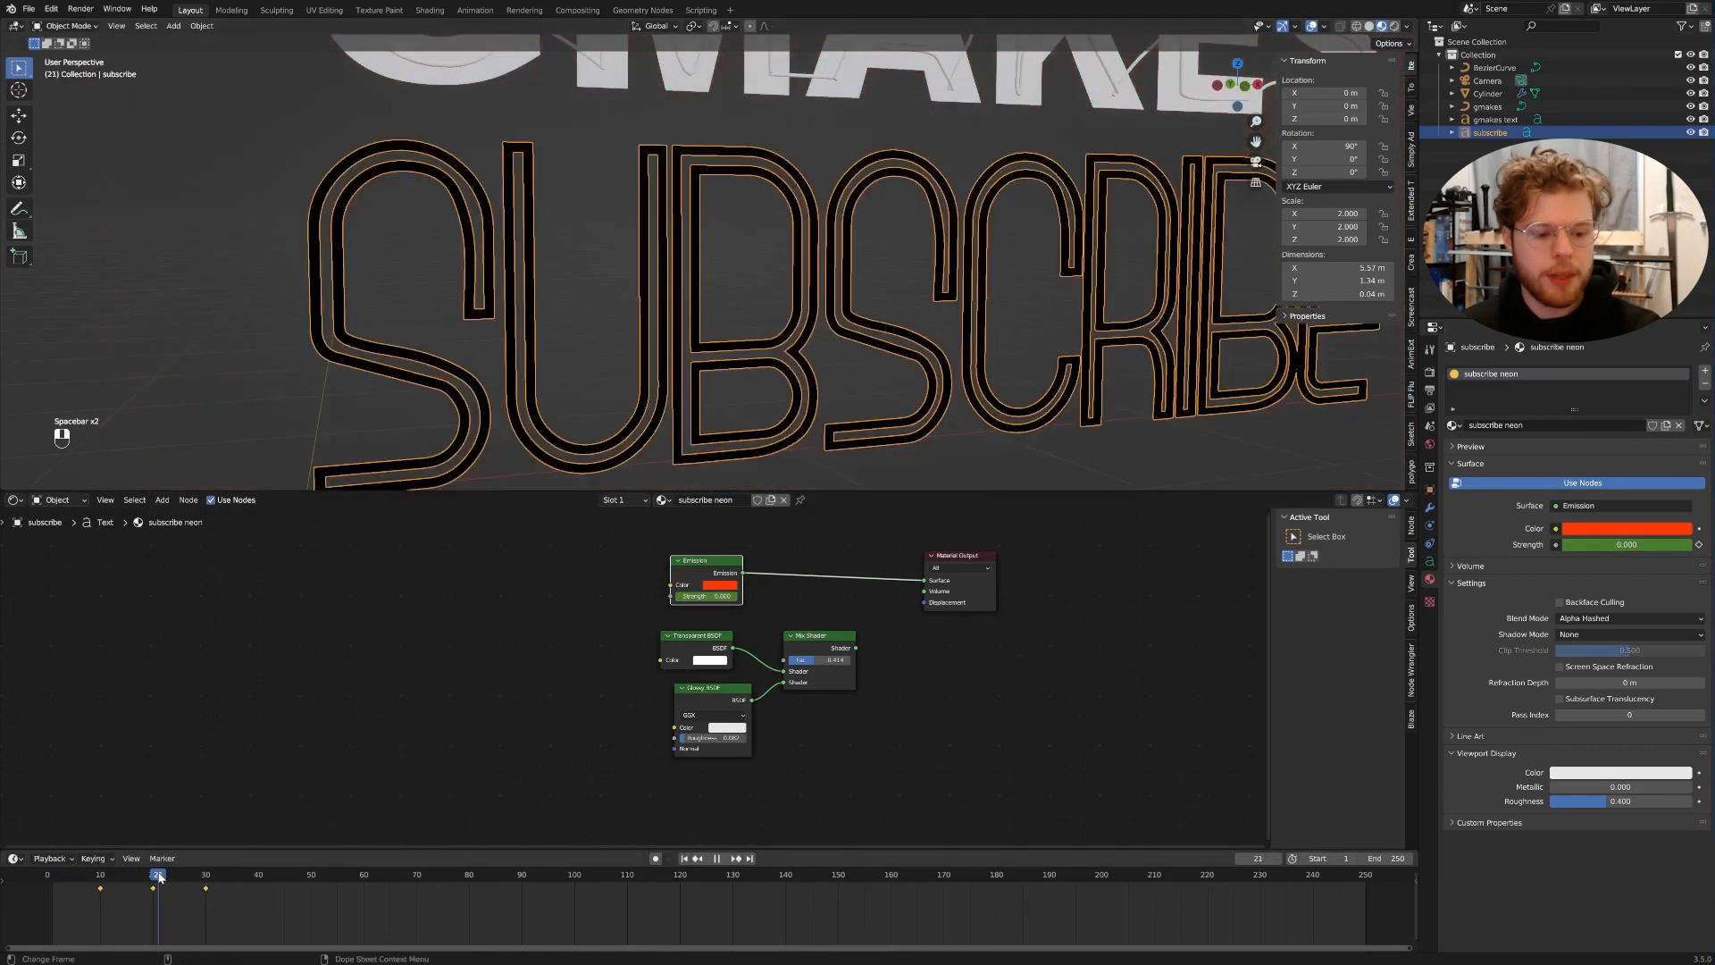
left_click(1042, 398)
scroll(1043, 399, "up", 5)
middle_click_drag(1042, 398, 913, 359)
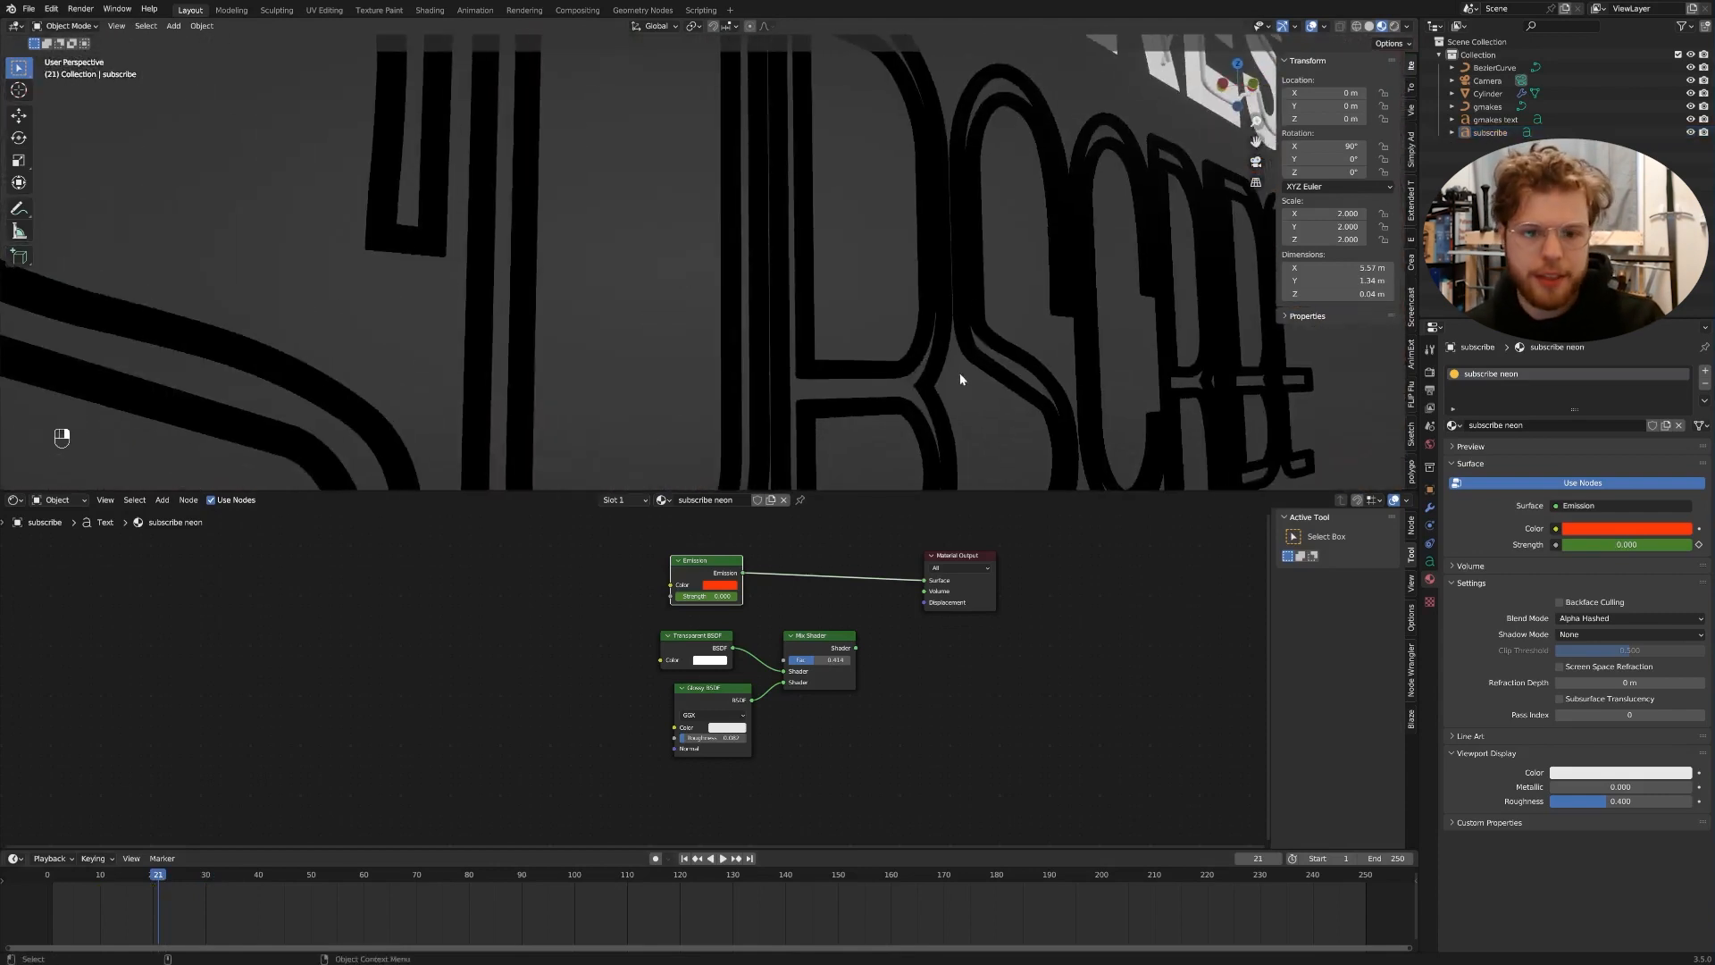
left_click_drag(857, 647, 923, 580)
scroll(956, 386, "down", 3)
scroll(956, 386, "up", 3)
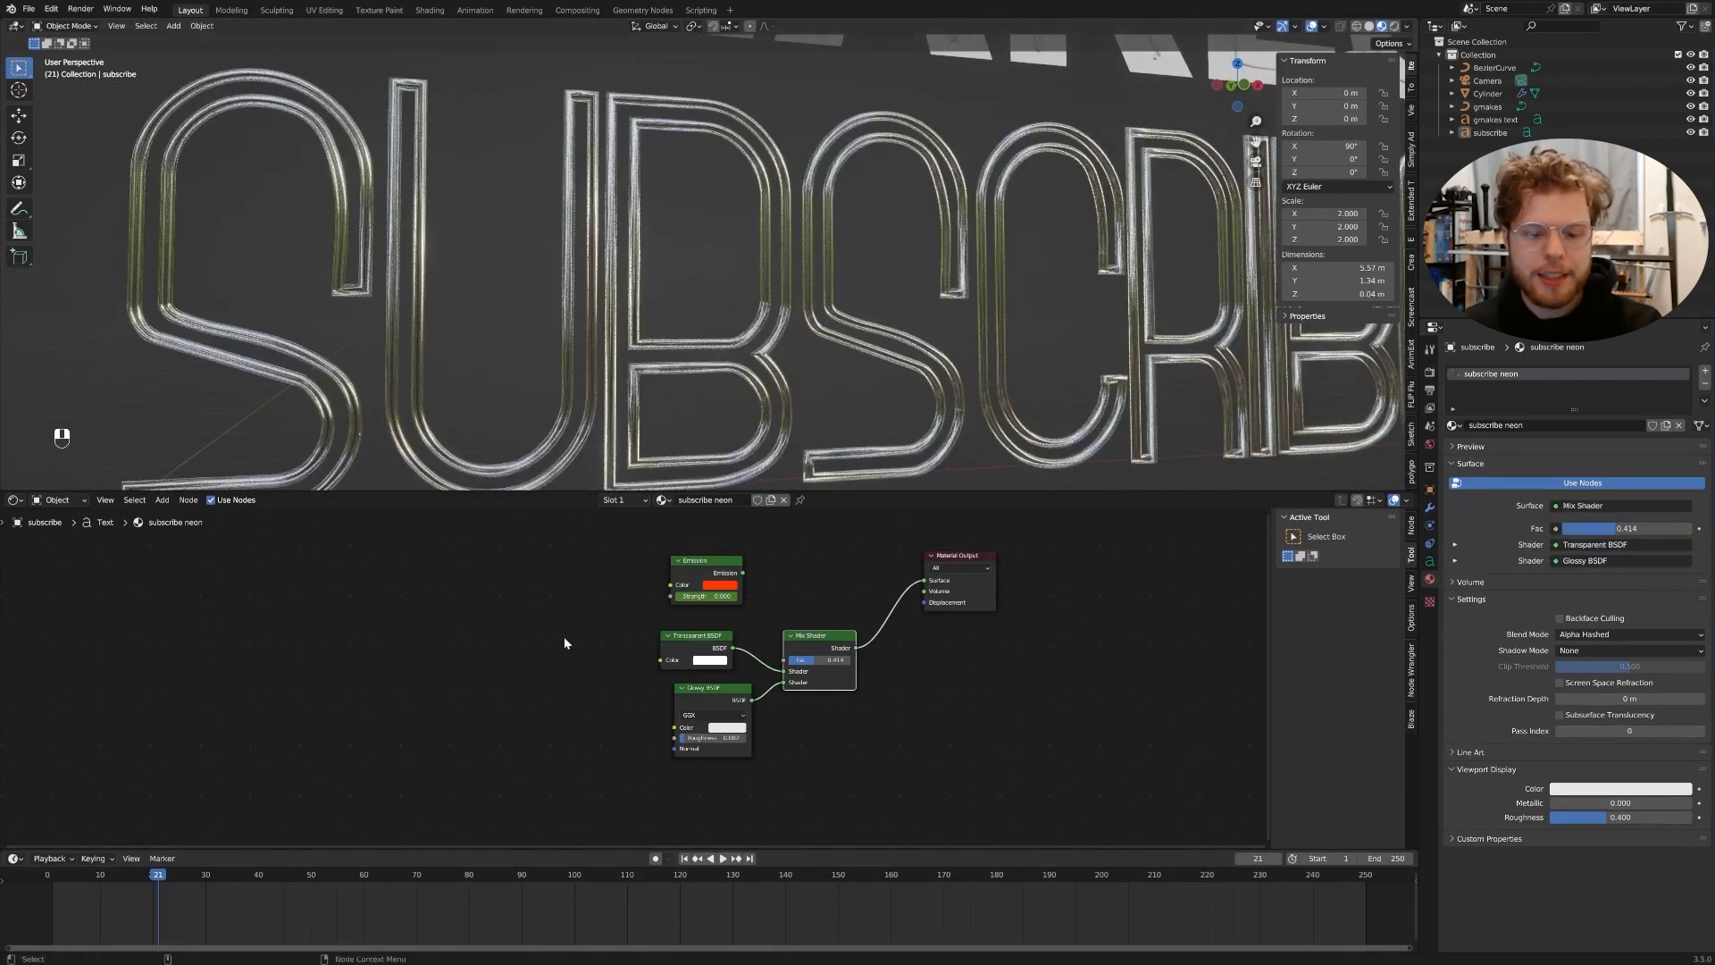
- Insert a duplicate Mix Shader before the Material Output, with Emission in its first shader input and the transparent-glossy mix in its second
left_click_drag(564, 633, 880, 759)
left_click_drag(812, 638, 711, 650)
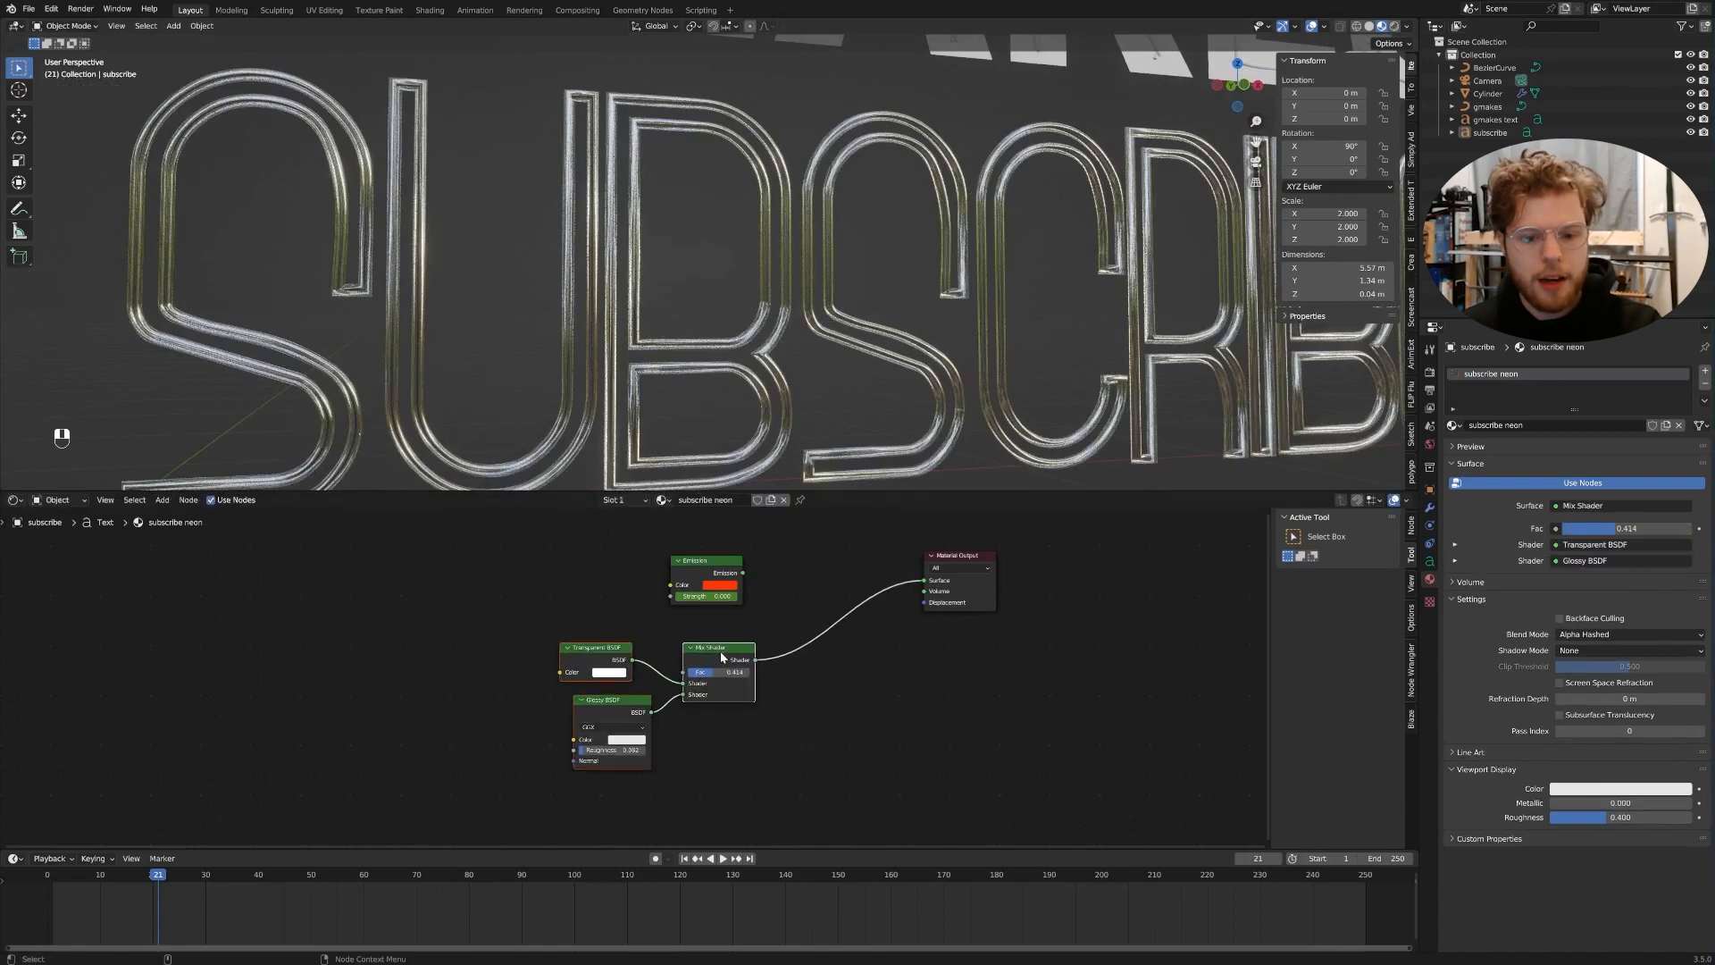
key("shift+d")
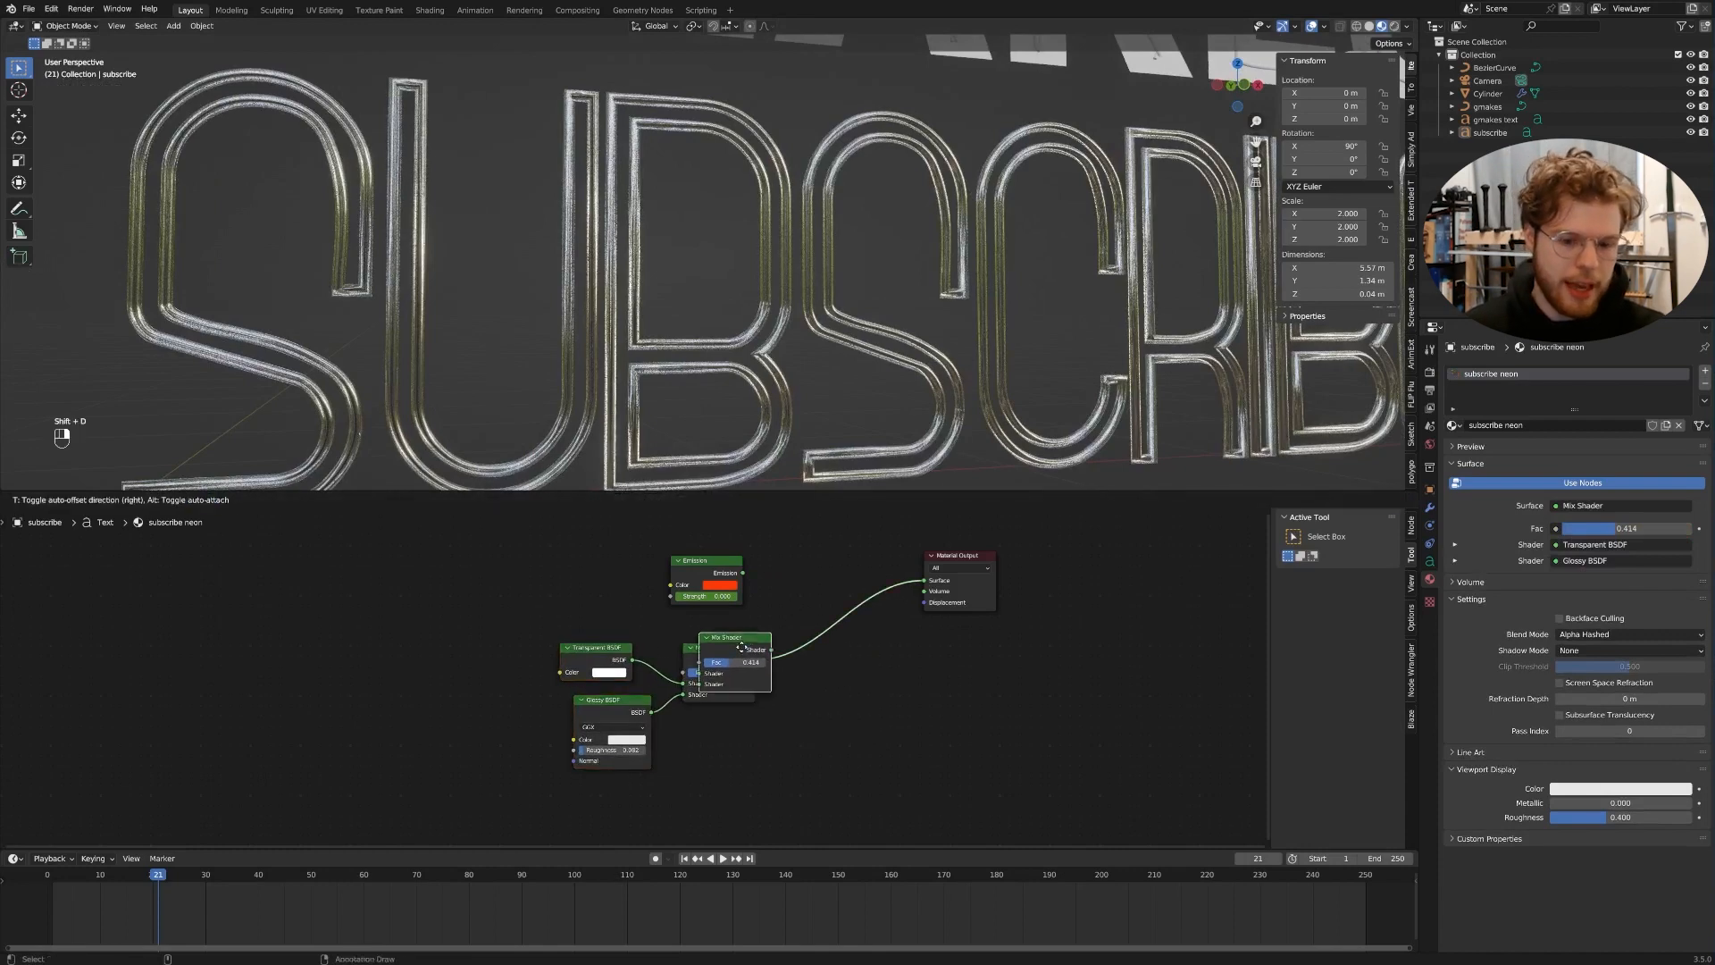
left_click(860, 606)
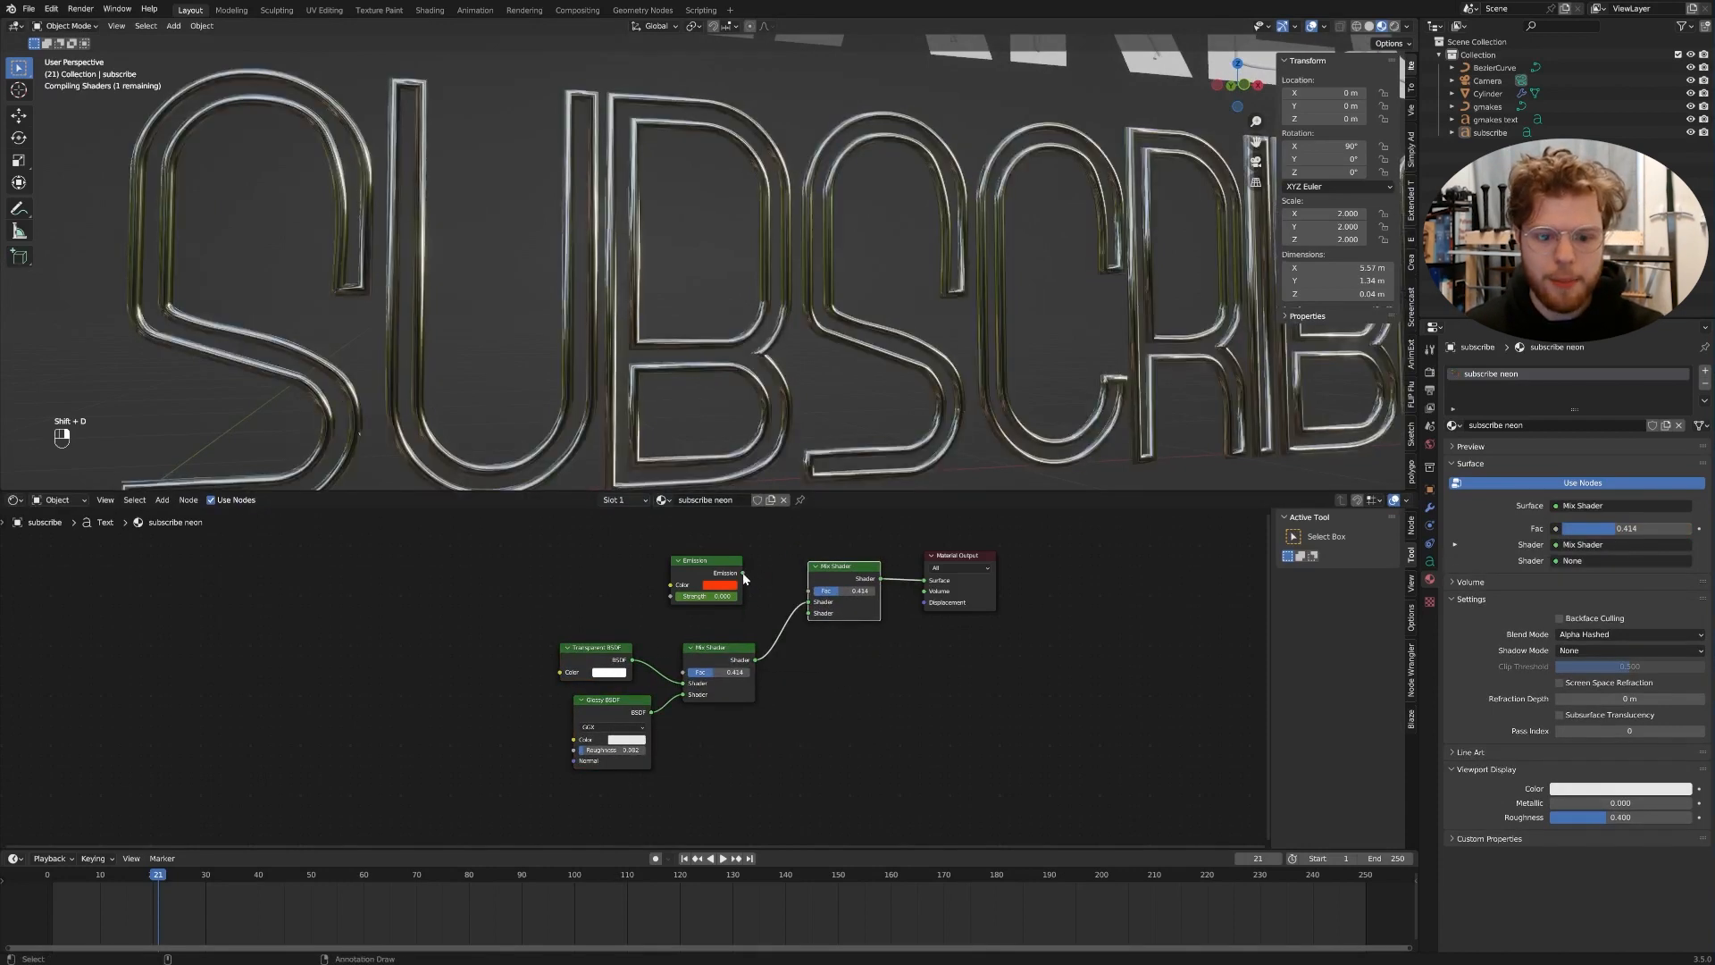
mouse_move(809, 608)
left_mouse_down()
mouse_move(795, 594)
mouse_move(808, 602)
left_mouse_up()
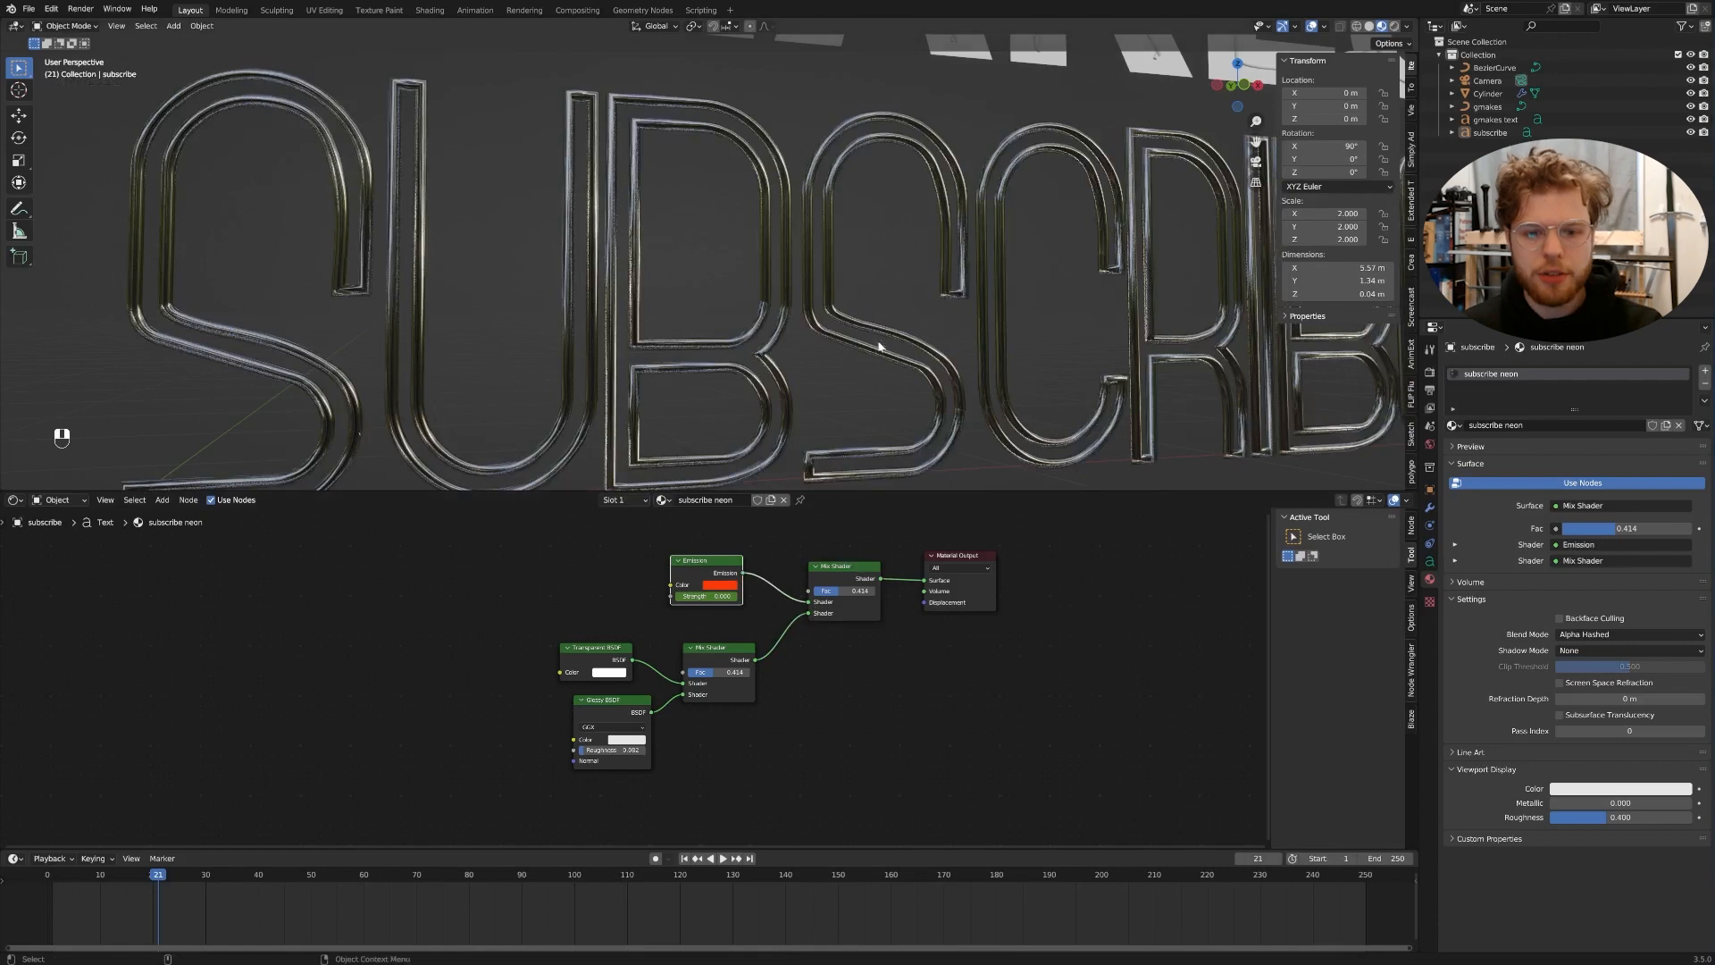
- Space out the subscribe neon nodes, moving the Emission and the transparent-glossy group away from the final Mix Shader
scroll(879, 346, "up", 5)
left_click_drag(715, 649, 713, 651)
left_click_drag(541, 631, 699, 792)
left_click_drag(716, 651, 675, 668)
left_click_drag(706, 563, 682, 566)
left_click(845, 570)
left_click_drag(845, 576, 837, 579)
scroll(911, 361, "down", 4)
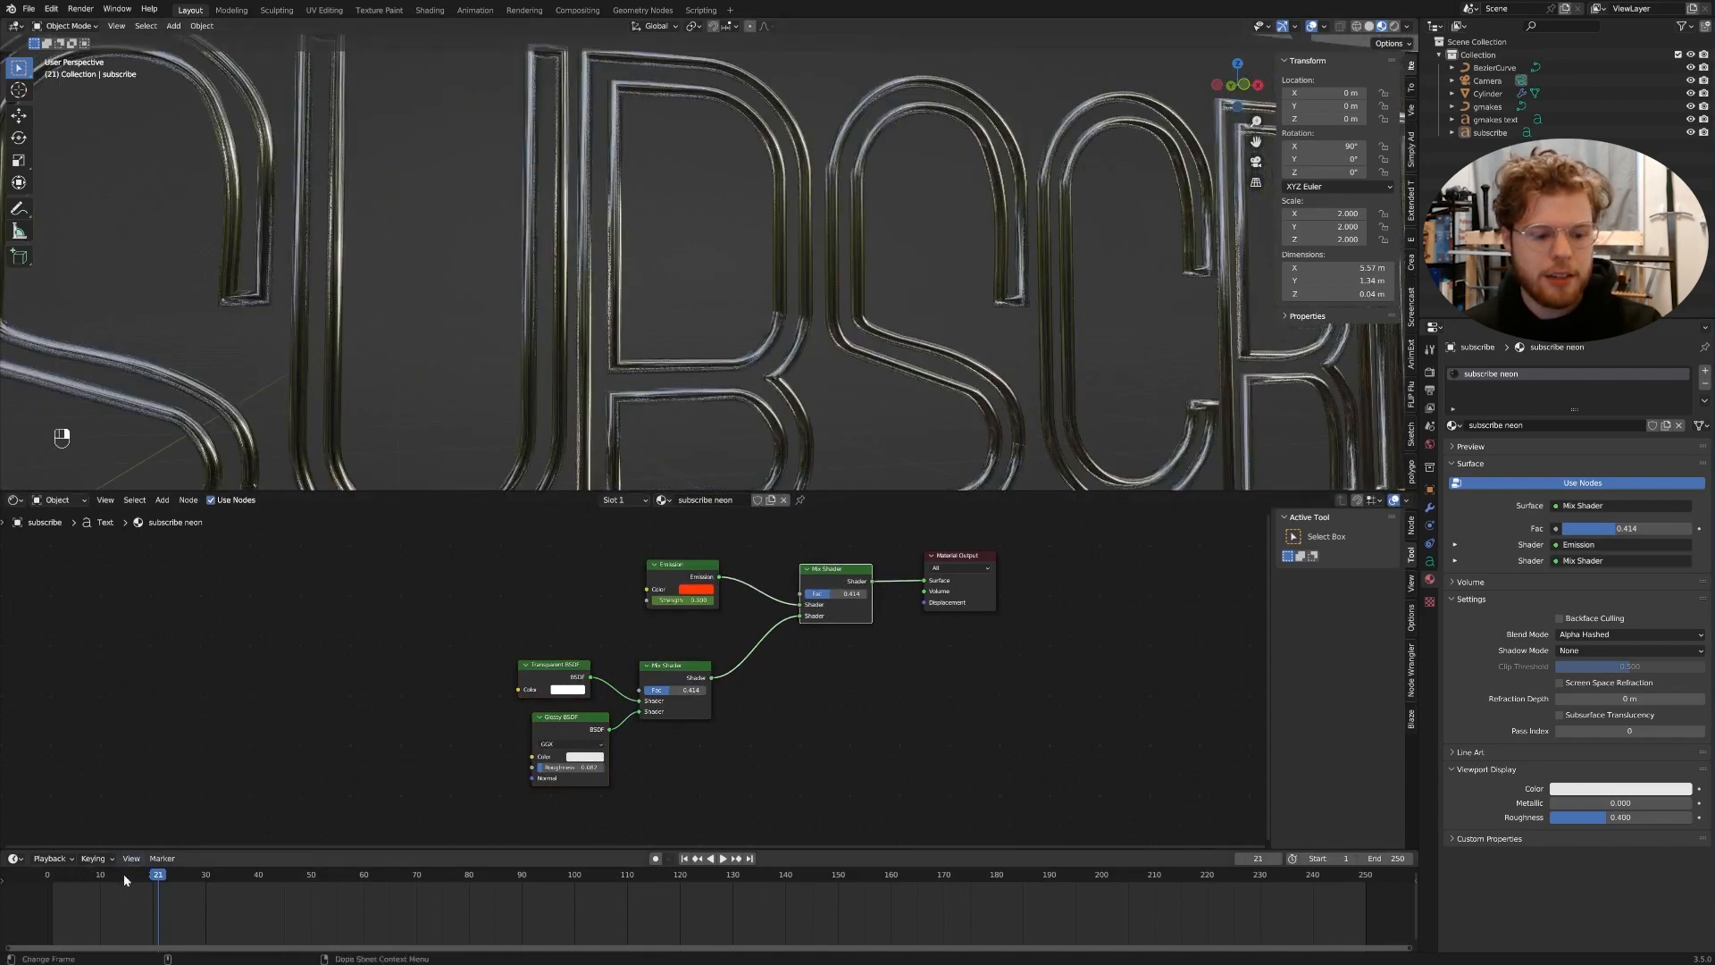
- Return to frame 1 and lower the final Mix Shader's Fac to 0.265
left_click(685, 859)
scroll(930, 325, "up", 4)
middle_click_drag(930, 324, 952, 258, "shift")
scroll(911, 420, "up", 4)
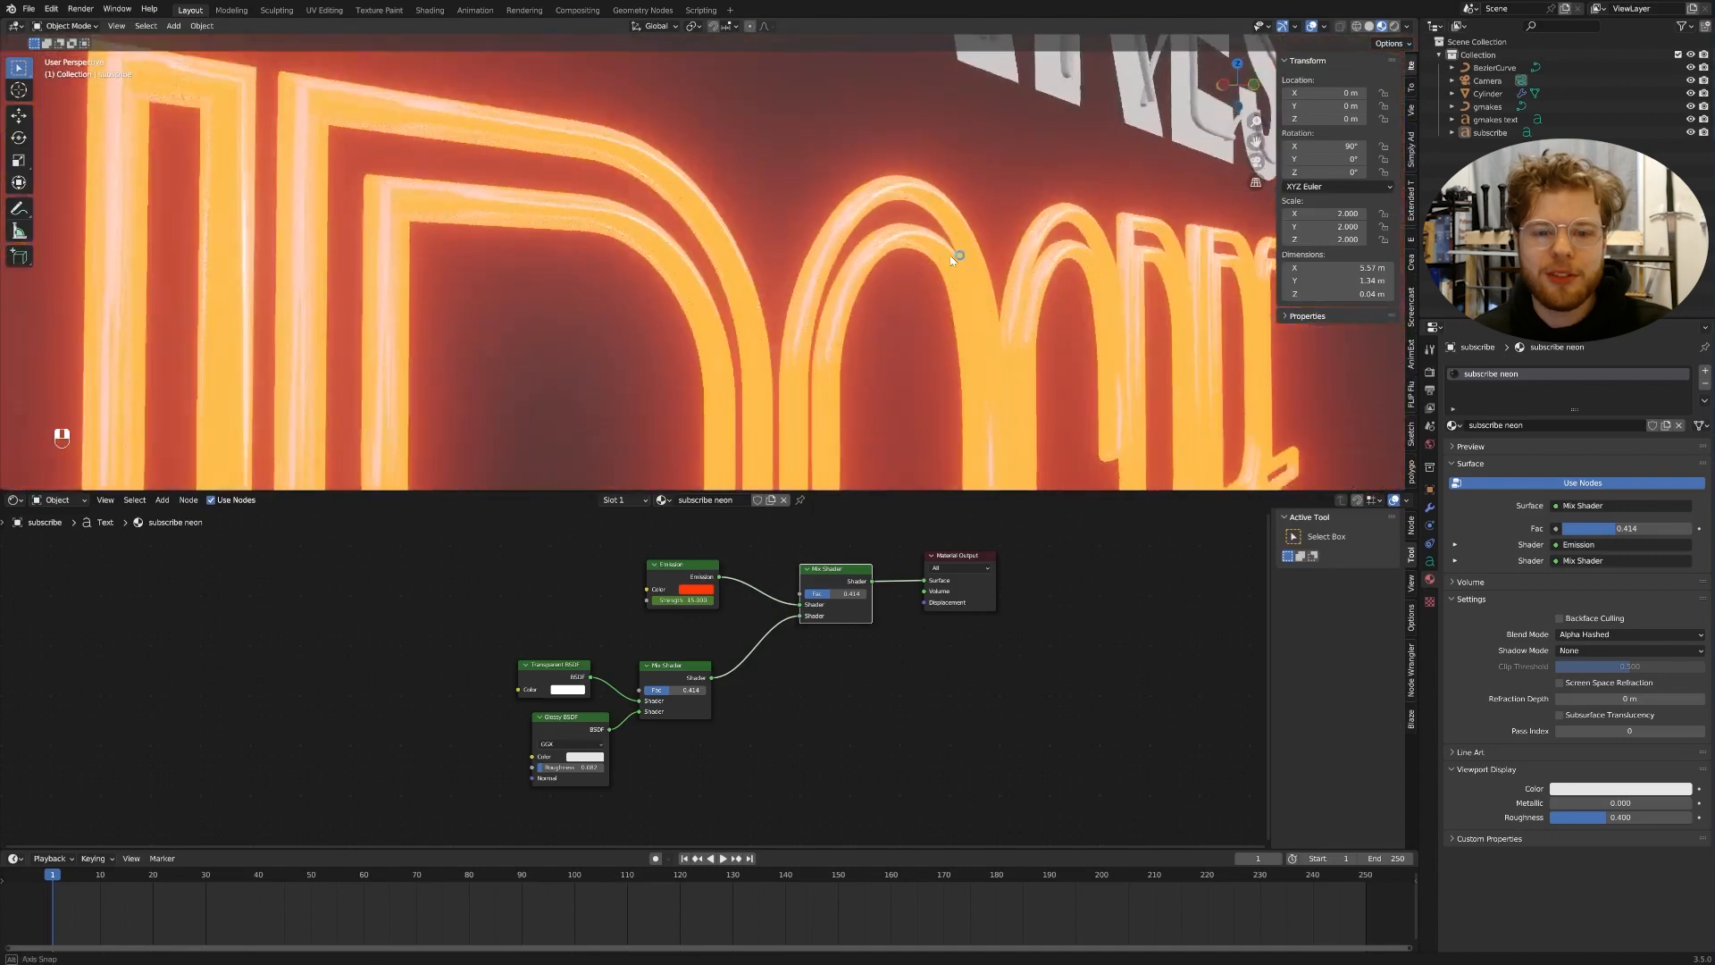
scroll(956, 236, "up", 10)
middle_click_drag(1123, 284, 1053, 306)
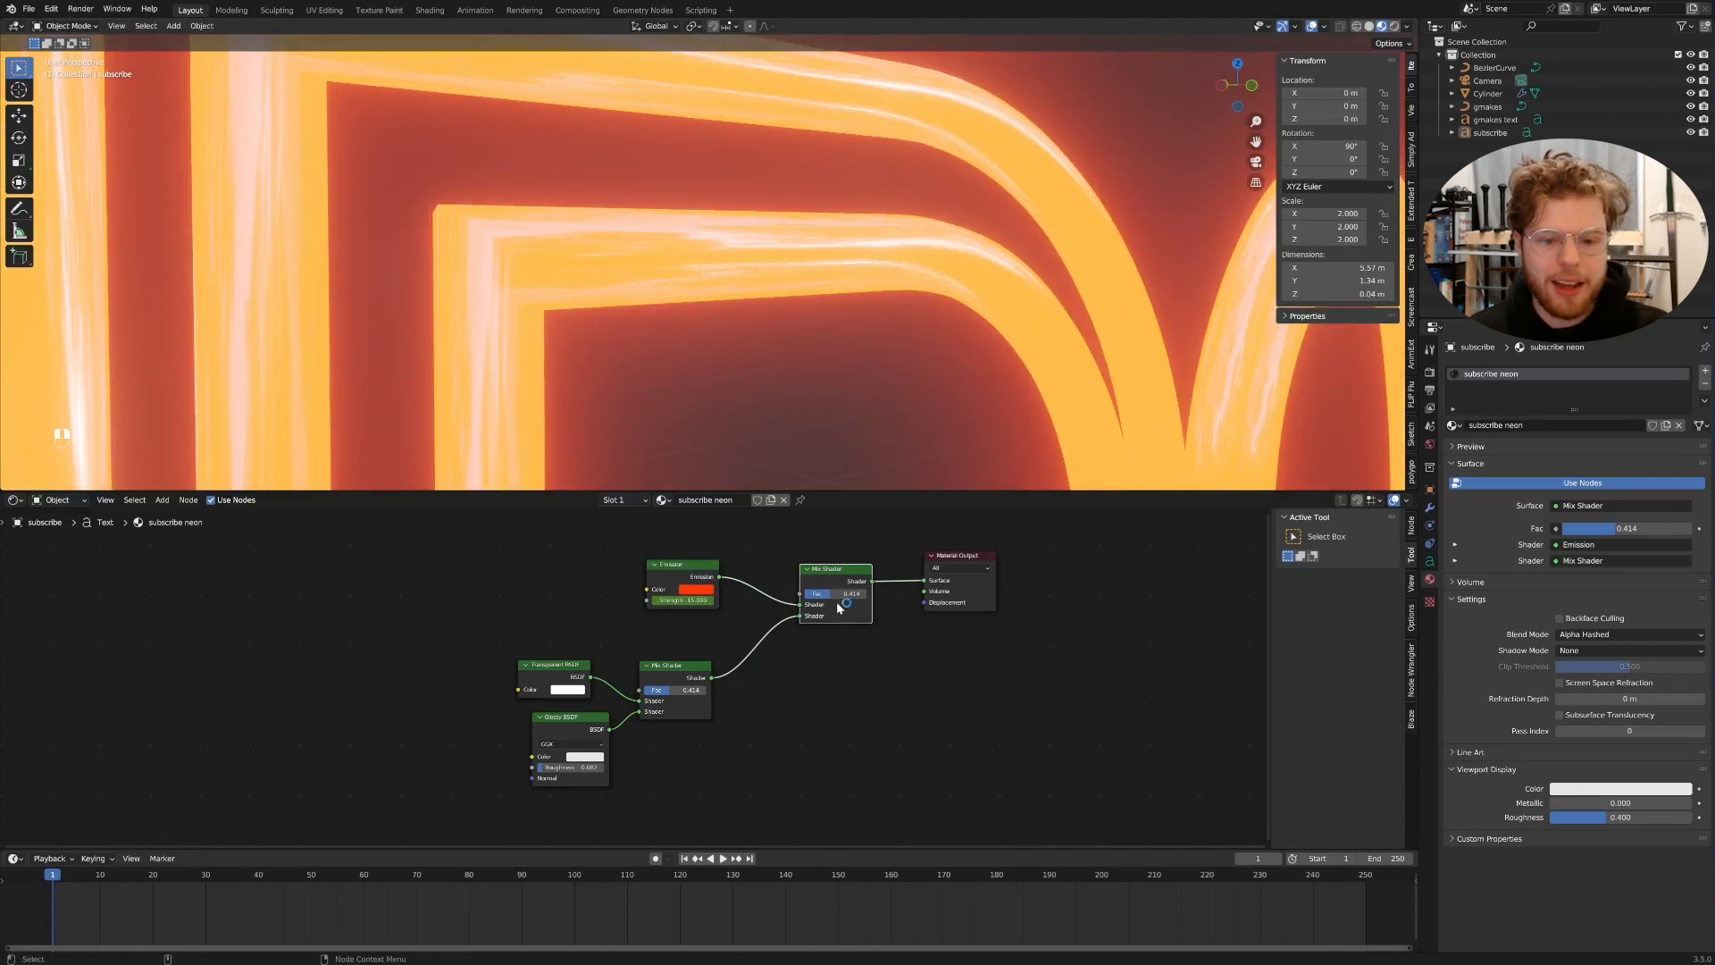
mouse_move(836, 595)
left_mouse_down()
mouse_move(754, 596)
mouse_move(867, 594)
mouse_move(821, 594)
left_mouse_up()
- Play the animation to frame 26 and examine the unlit SUBSCRIBE tubes
key("space")
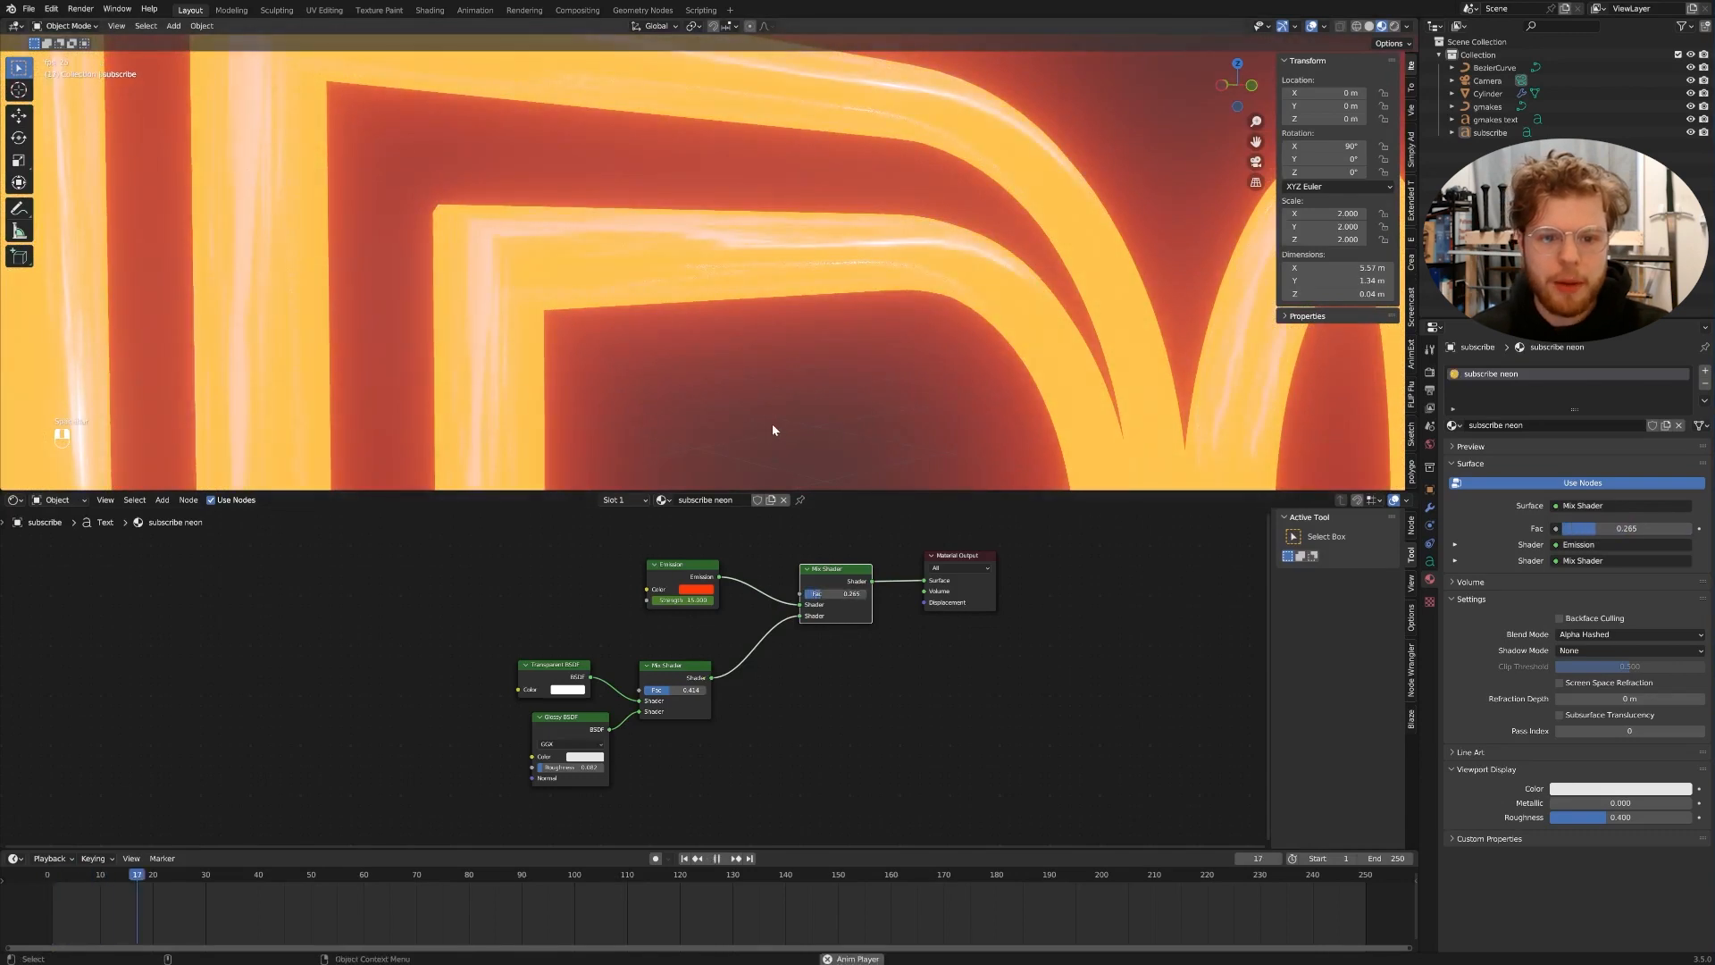
key("space")
scroll(775, 420, "down", 6)
middle_click_drag(801, 377, 950, 441)
scroll(947, 441, "down", 5)
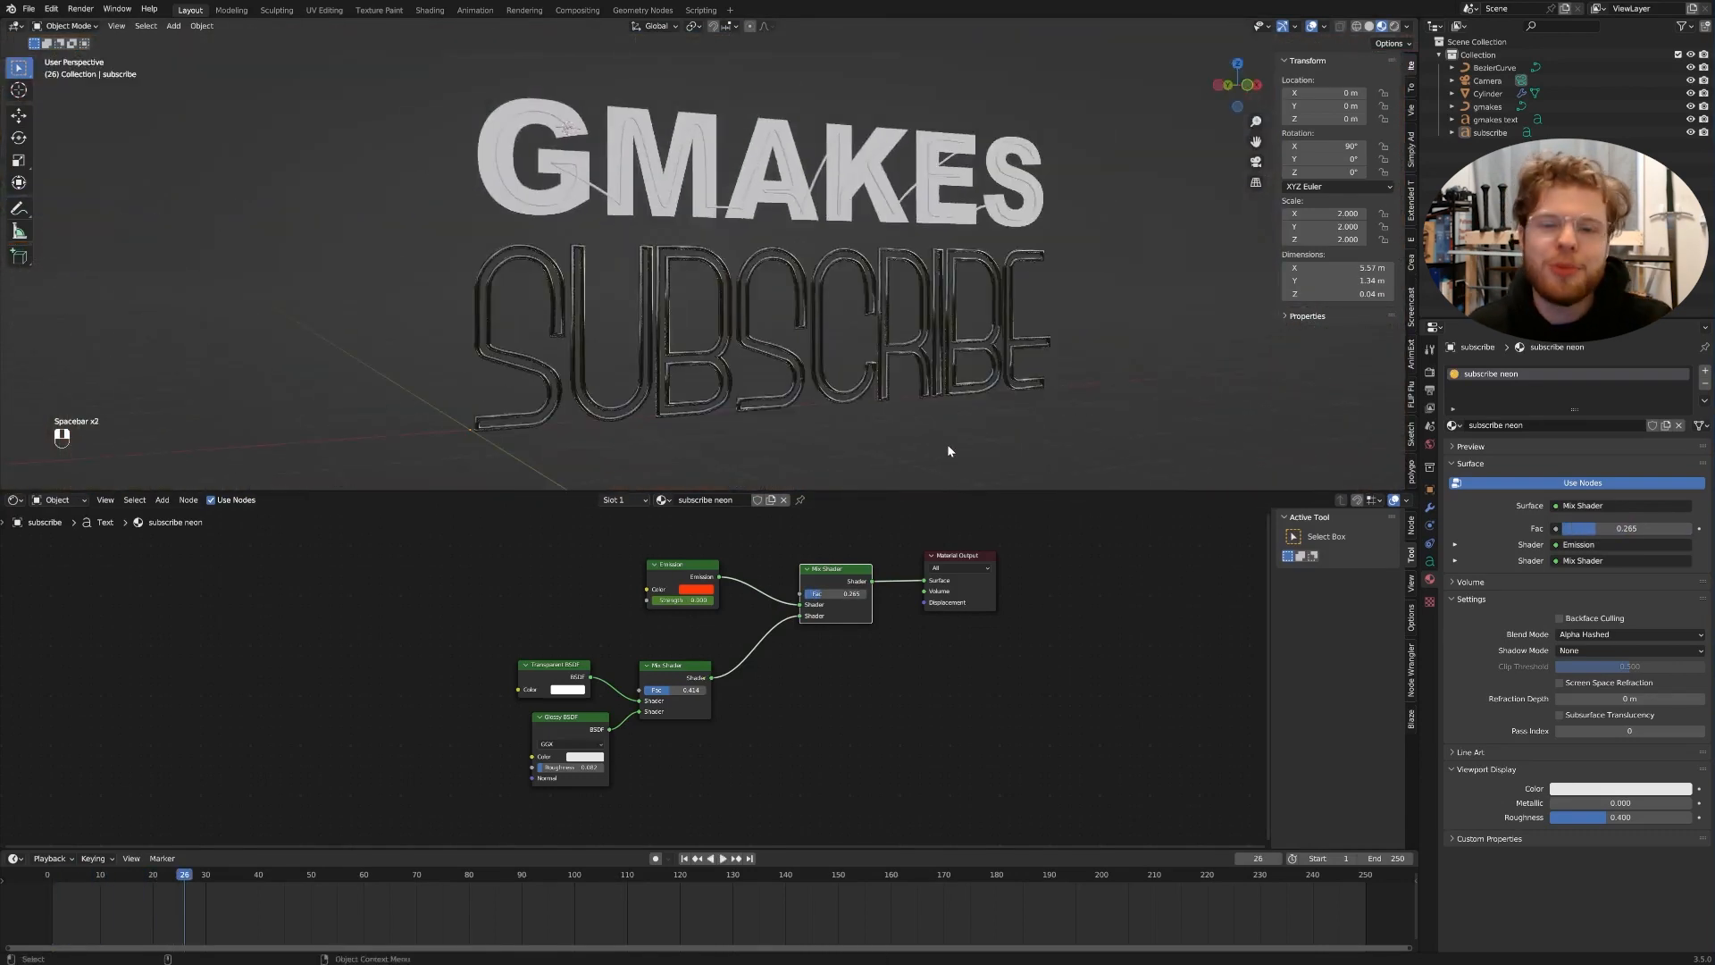
scroll(947, 446, "up", 8)
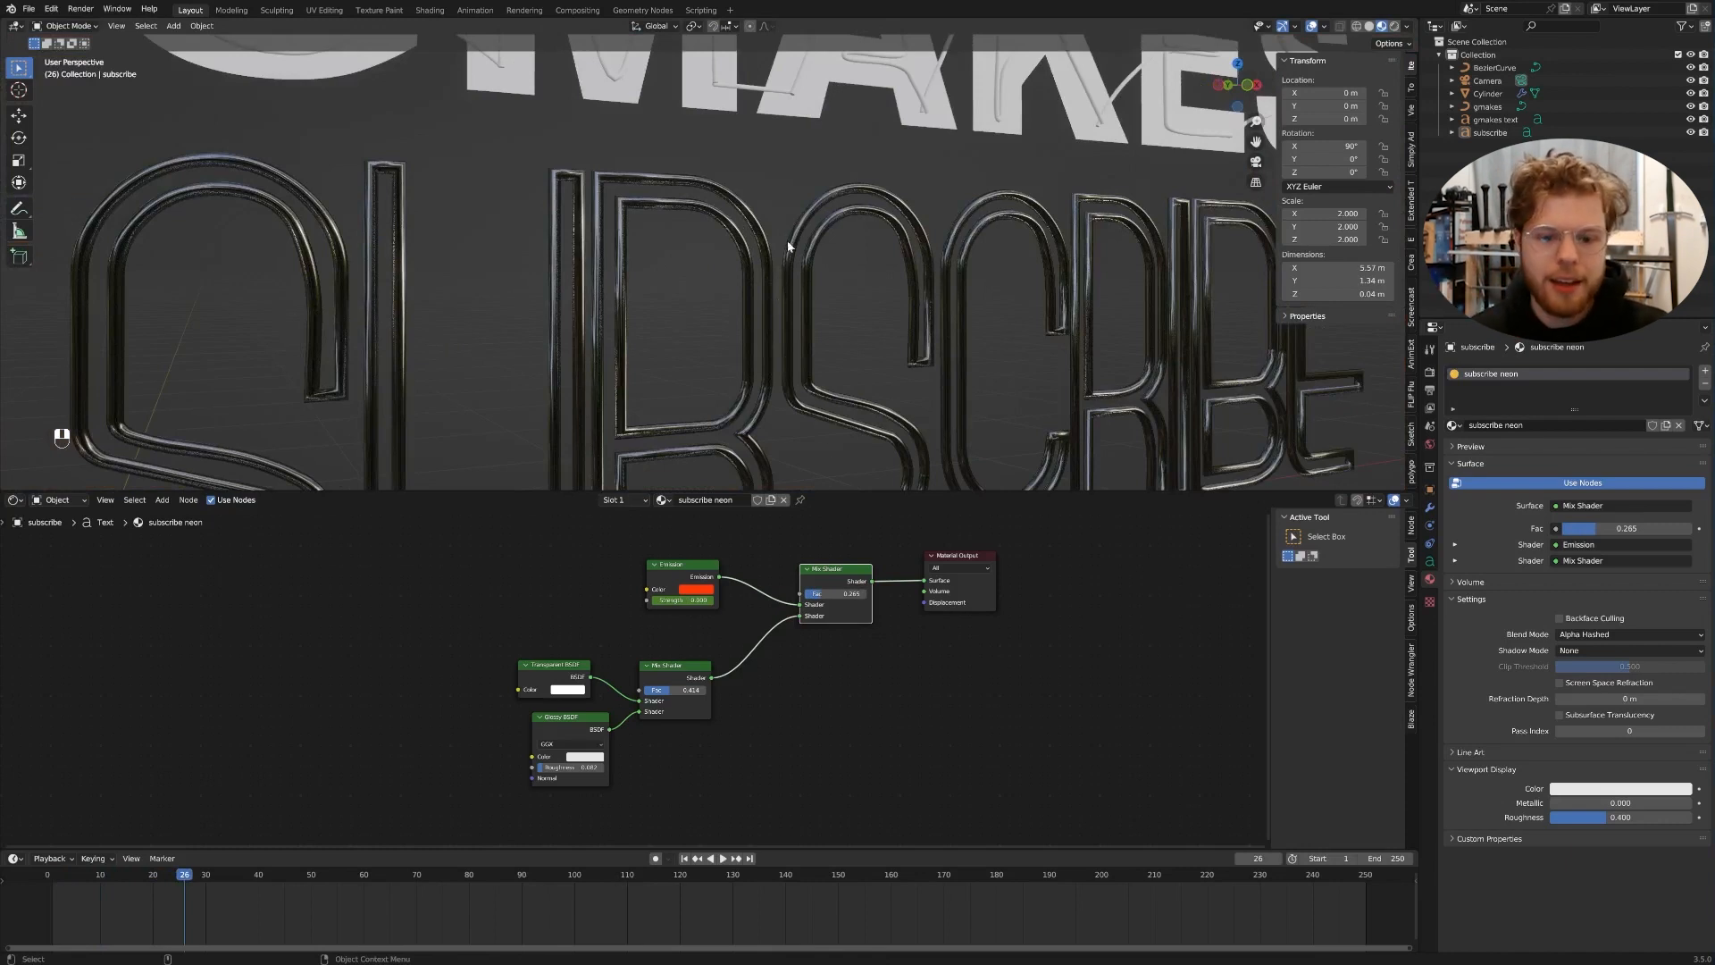
- Add a Fresnel node and connect it to the Fac input of the final Mix Shader
middle_click_drag(770, 619, 761, 680)
left_click_drag(671, 625, 658, 669)
key("shift+a")
left_click(670, 614)
type("fre")
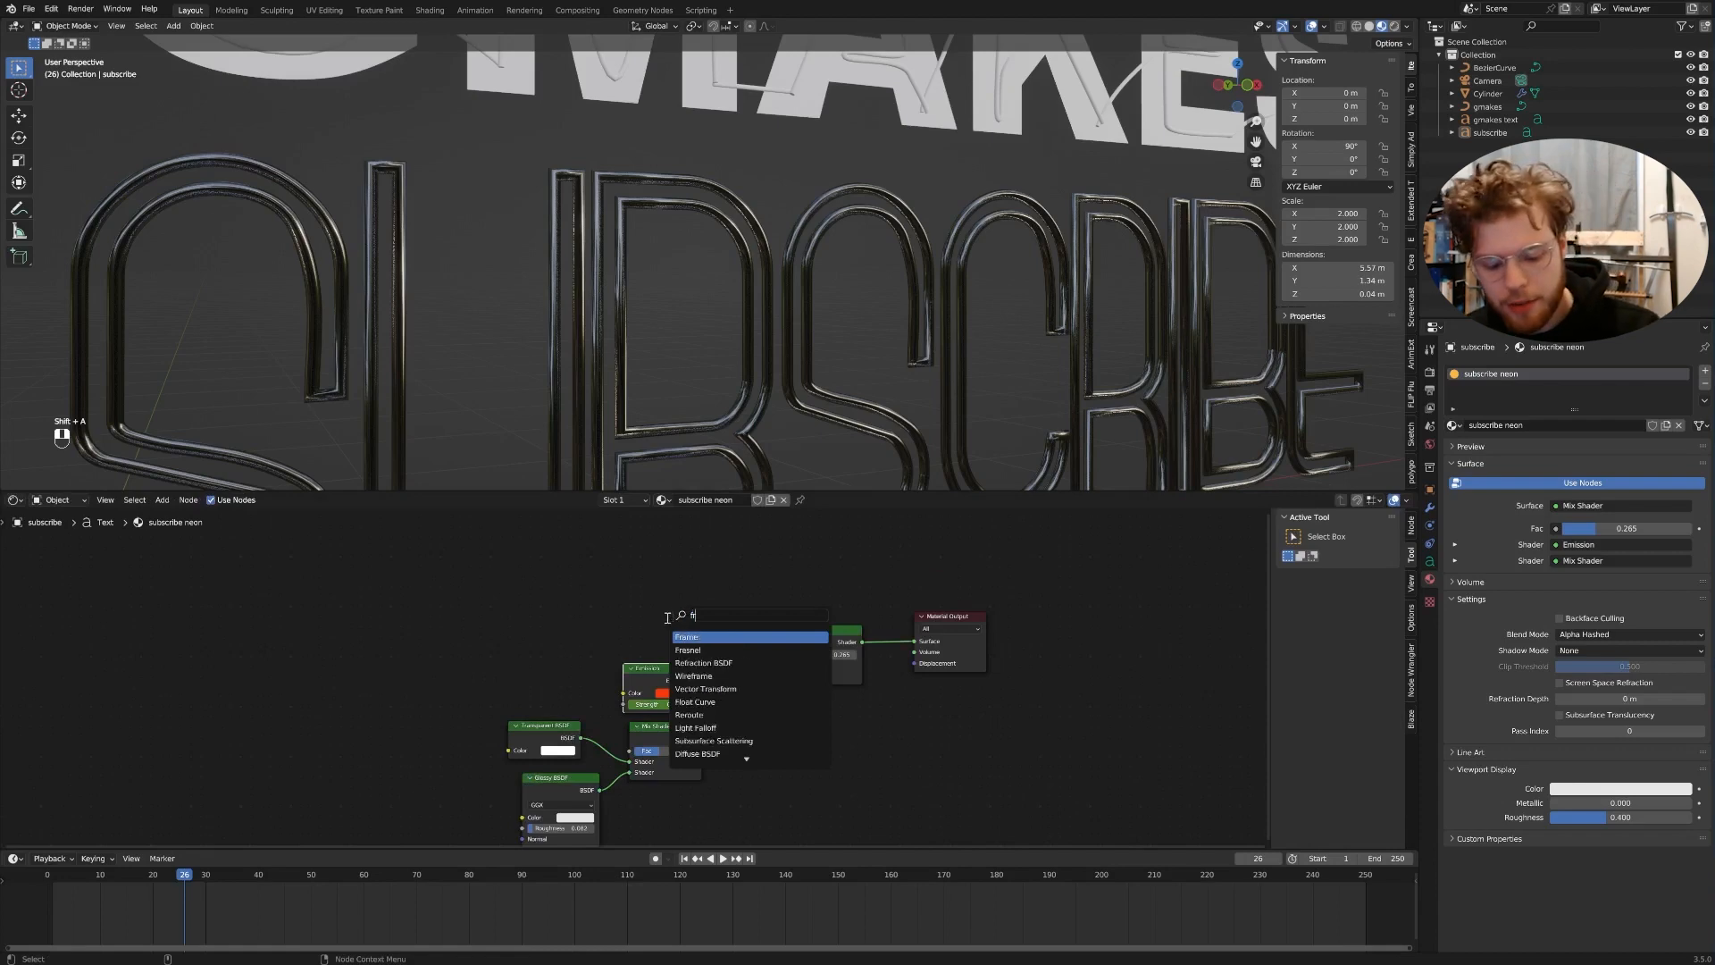
key("Return")
left_click(614, 619)
left_click_drag(676, 593, 790, 654)
scroll(908, 309, "up", 4)
scroll(908, 309, "up", 3)
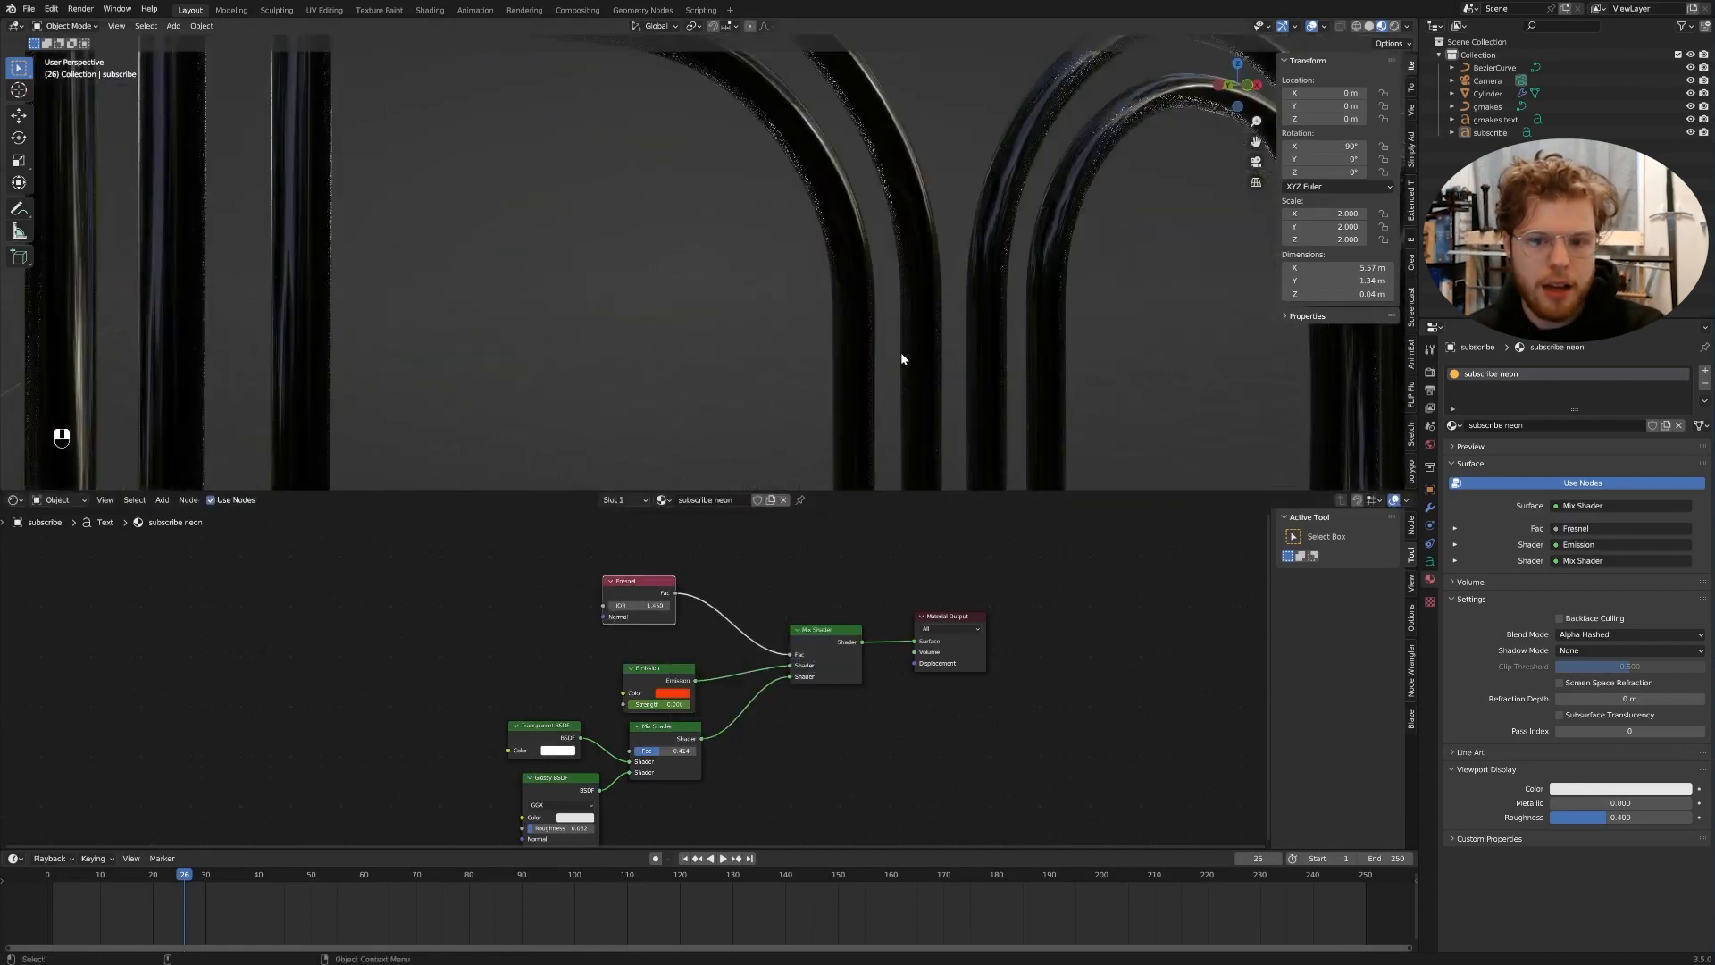
- Return to frame 1 and lower the Fresnel IOR to slightly above zero while the lettering glows
left_click(688, 859)
scroll(960, 286, "down", 3)
scroll(982, 317, "up", 3)
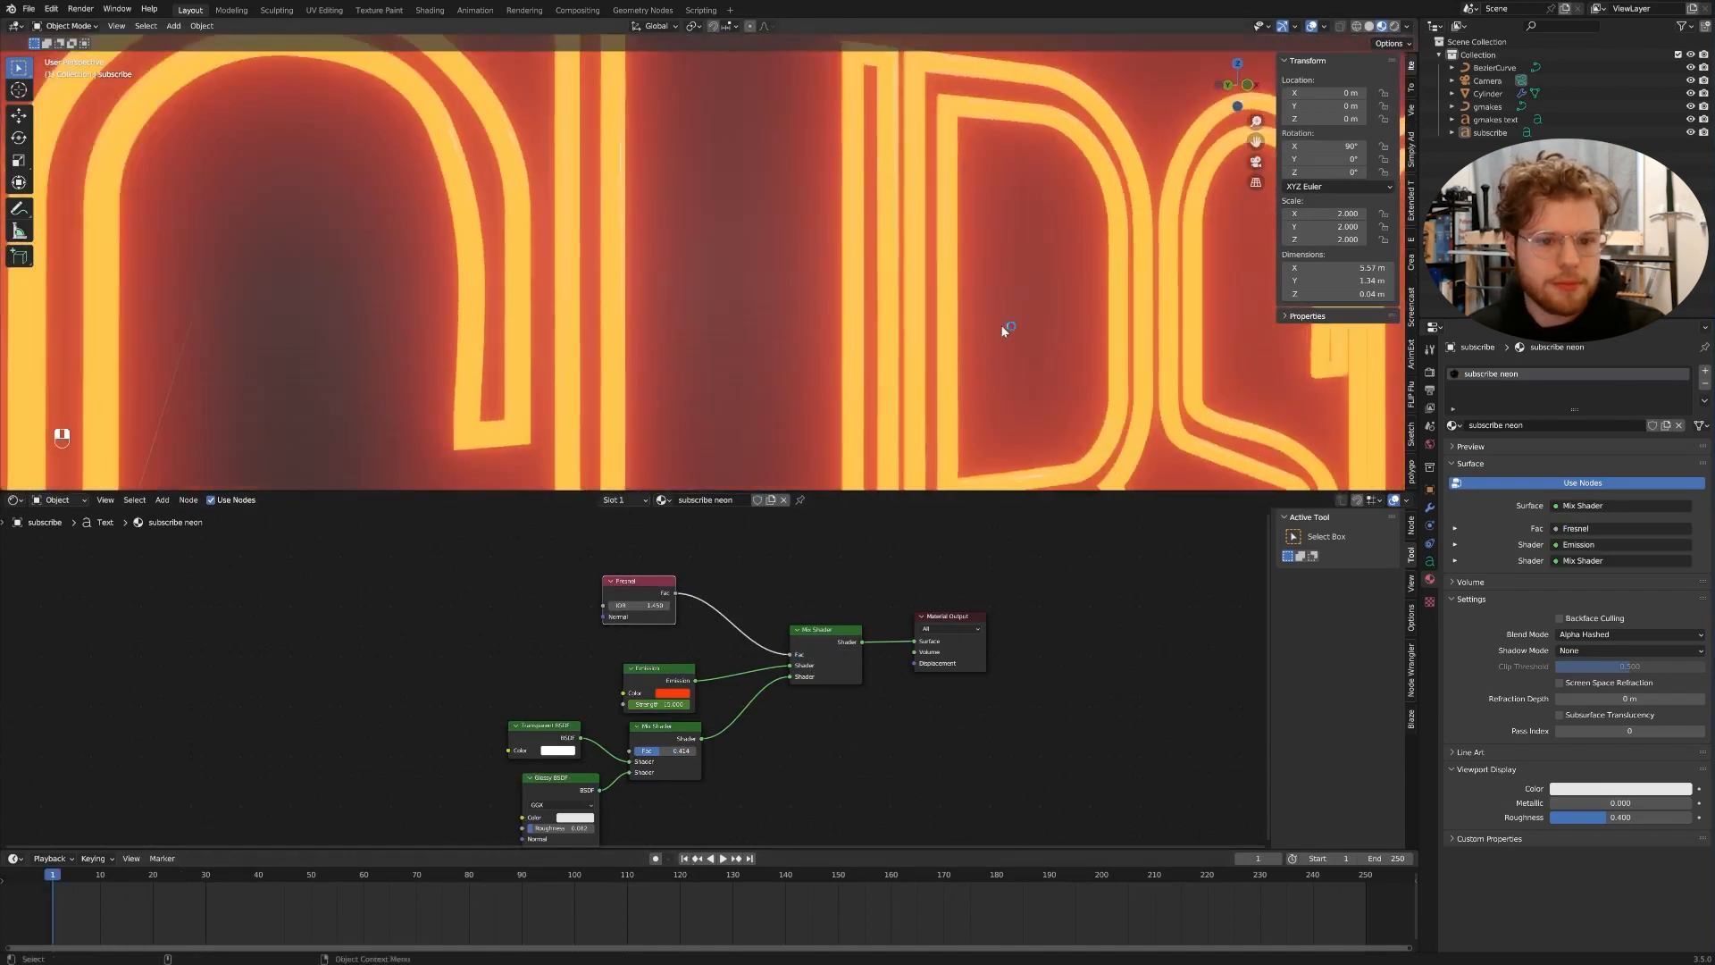
middle_click_drag(1002, 331, 957, 335)
left_click_drag(644, 605, 585, 606)
scroll(900, 153, "up", 6)
middle_click_drag(901, 154, 656, 457, "shift")
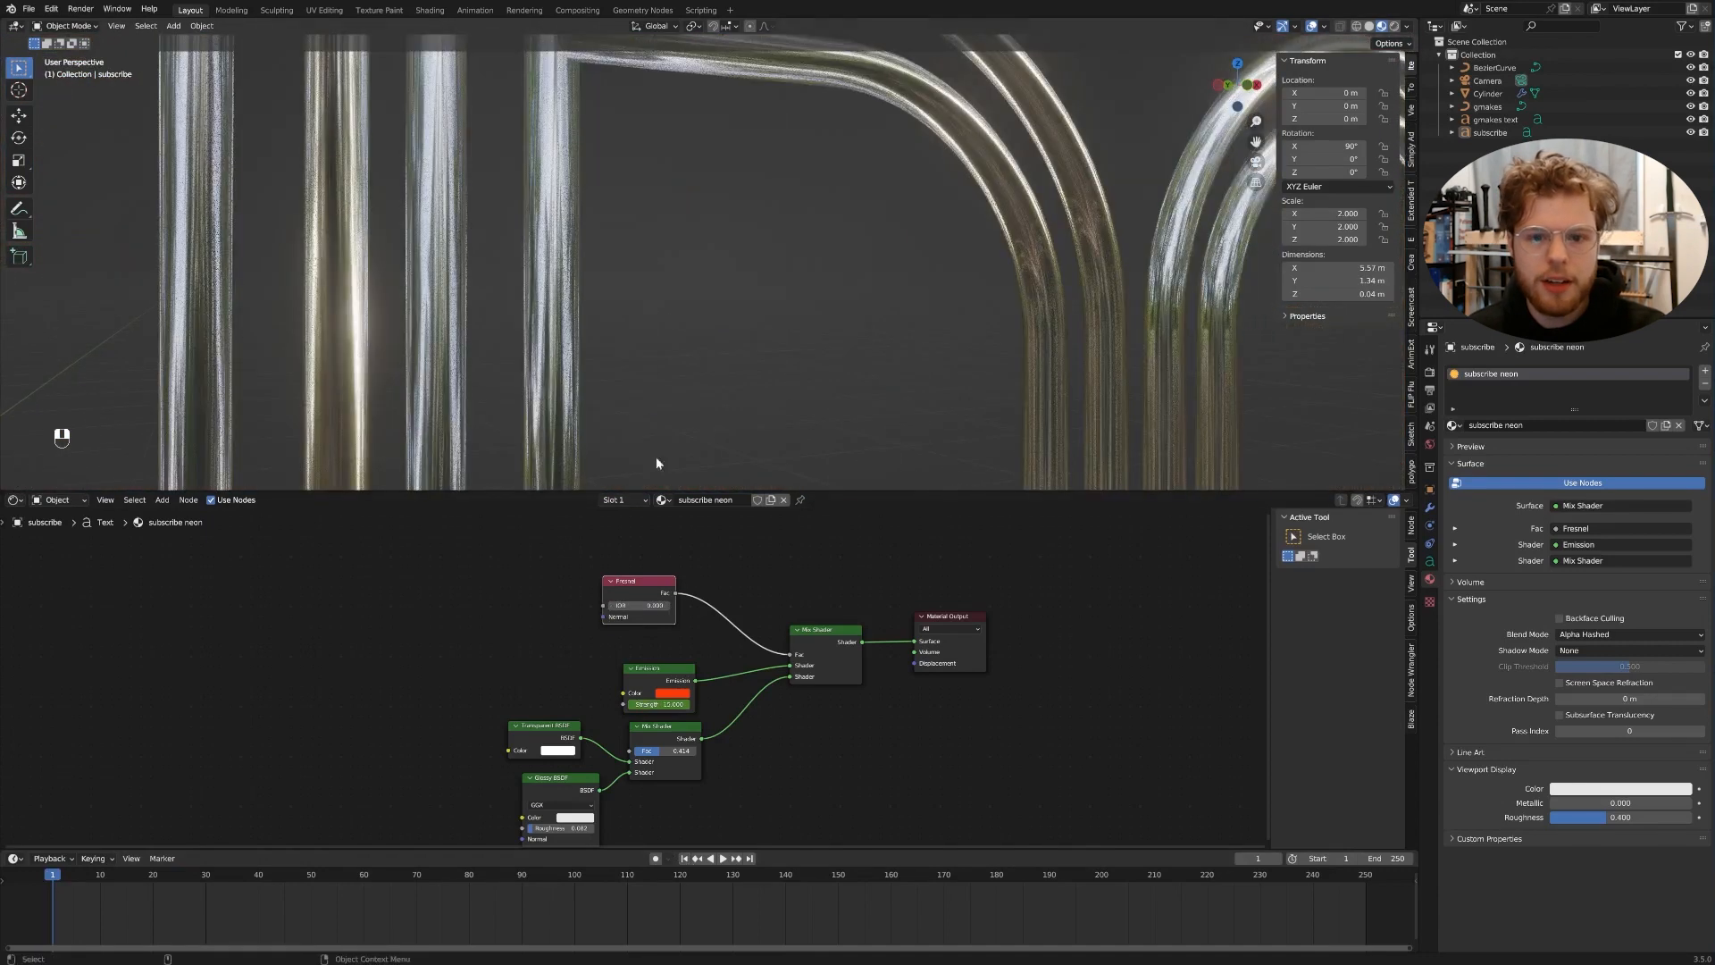
left_click_drag(648, 606, 661, 606)
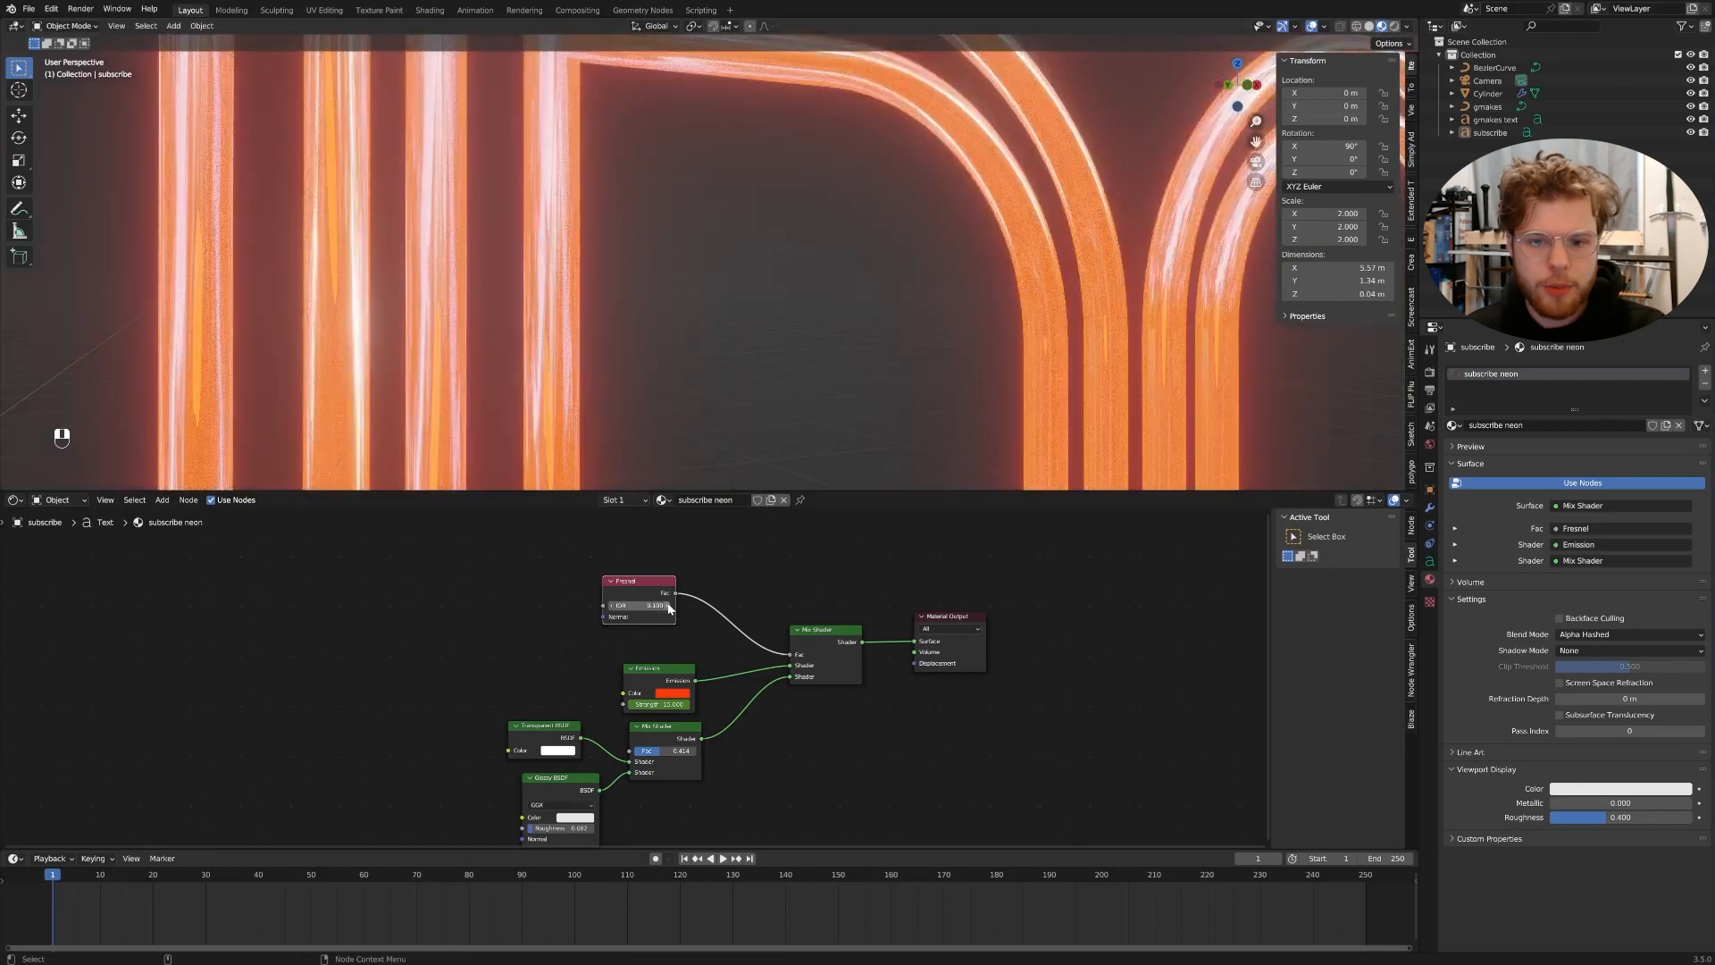
scroll(853, 384, "up", 8)
middle_click_drag(851, 354, 796, 351)
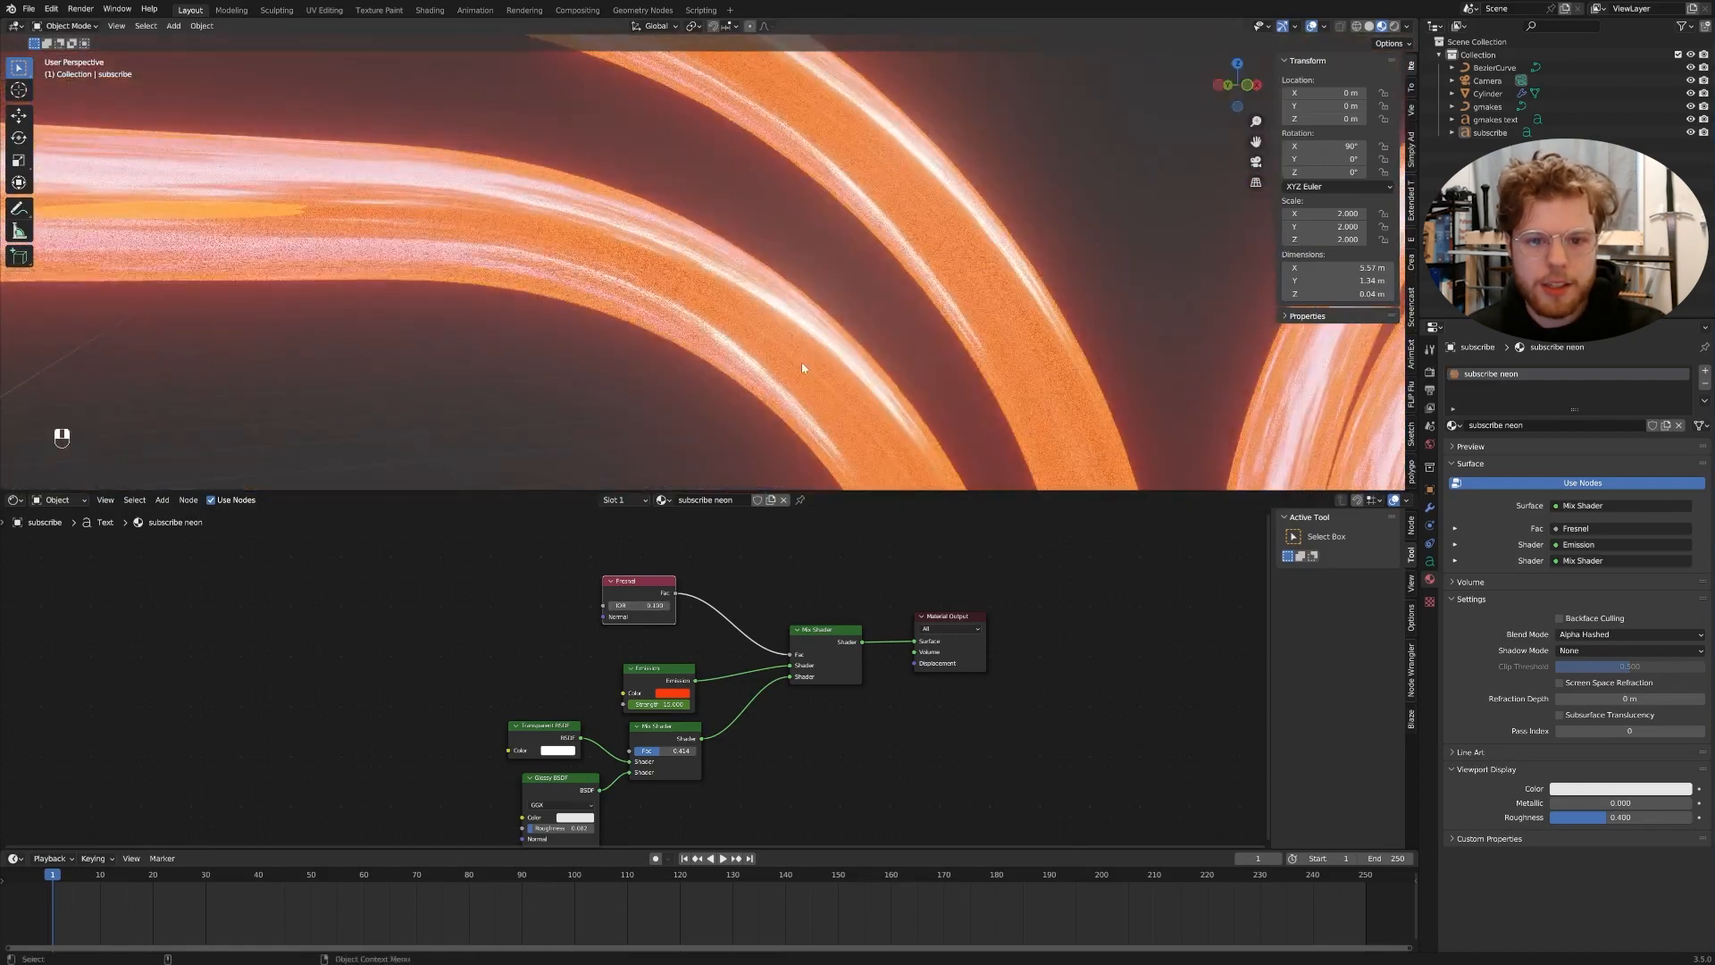
- Raise the Fresnel IOR in small steps to just under 1
left_click(669, 605)
scroll(892, 295, "down", 9)
middle_click_drag(892, 294, 742, 287)
scroll(915, 243, "up", 6)
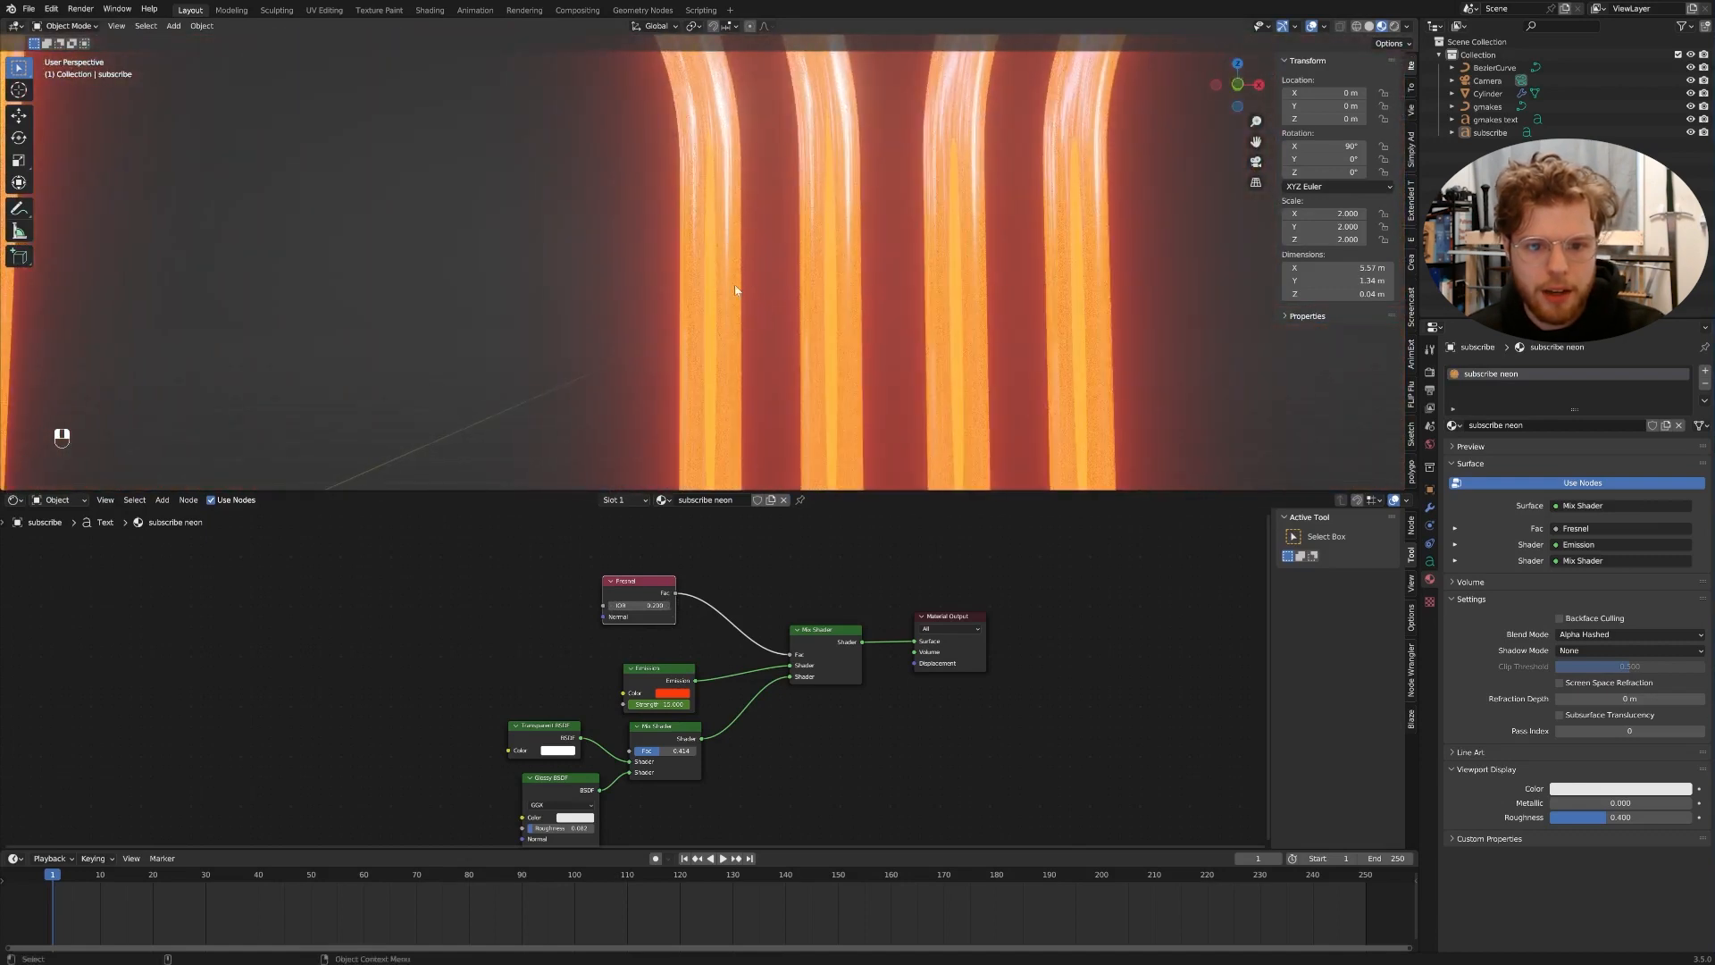
scroll(722, 287, "up", 6)
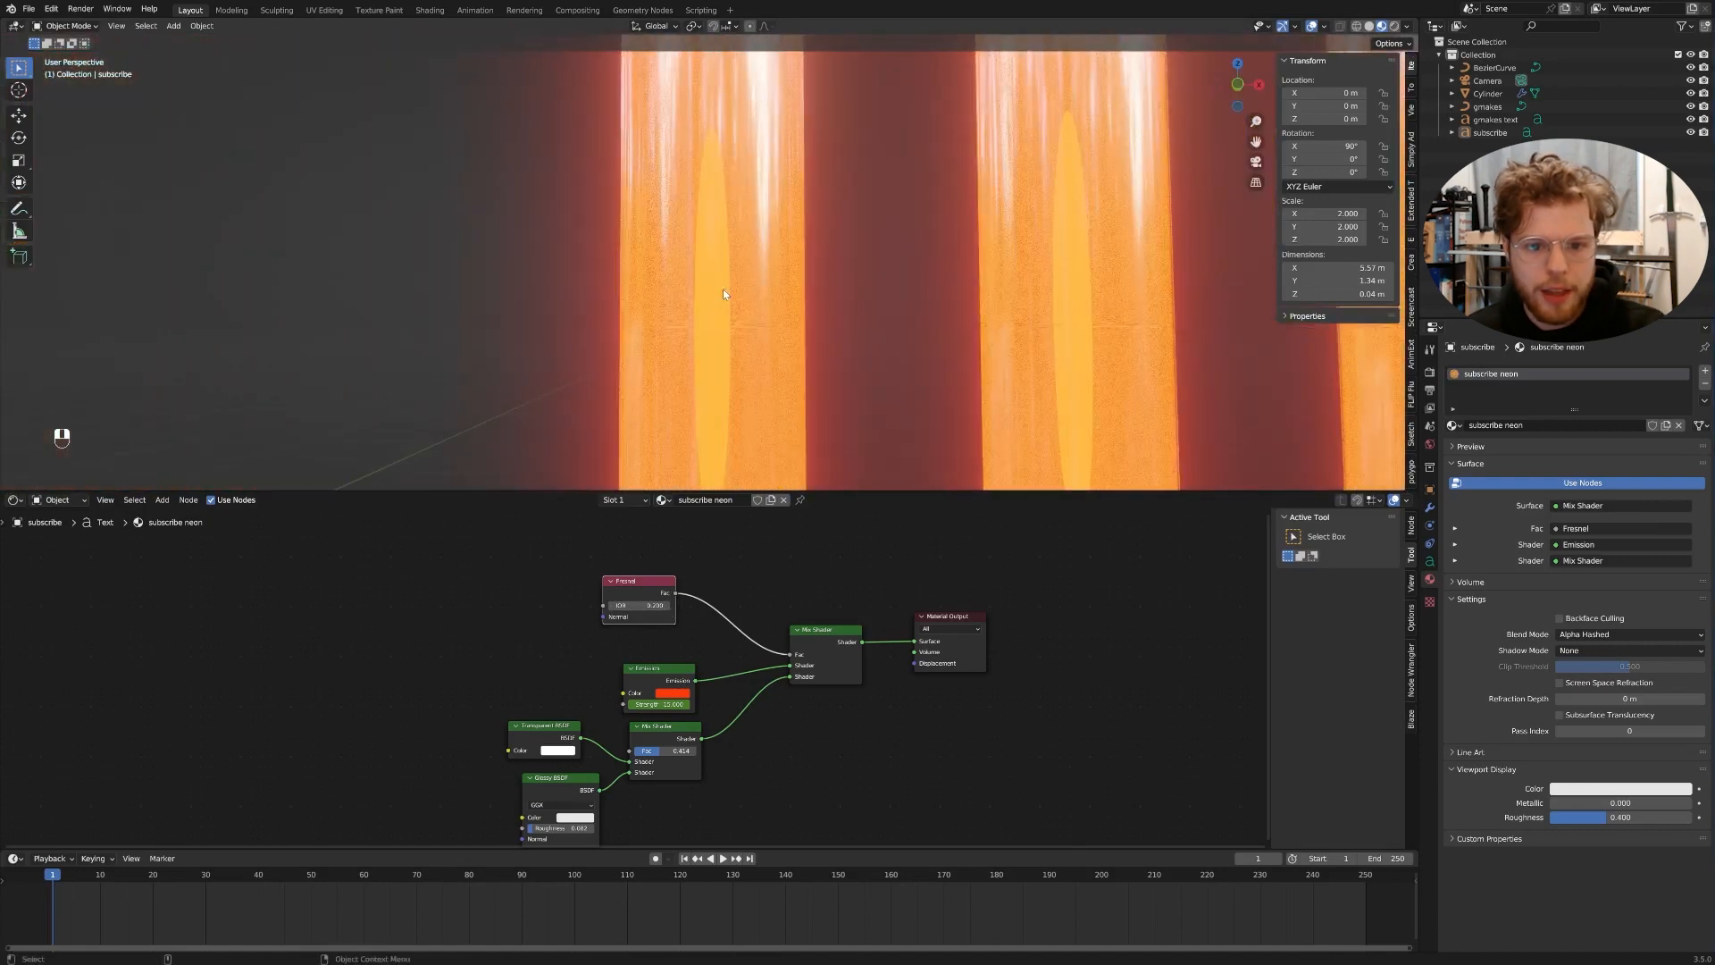
left_click(668, 607)
left_click(668, 607)
left_click(668, 606)
left_click(669, 607)
left_click(668, 606)
left_click(668, 607)
left_click(668, 606)
scroll(897, 180, "down", 9)
middle_click_drag(897, 181, 858, 236)
scroll(857, 236, "up", 6)
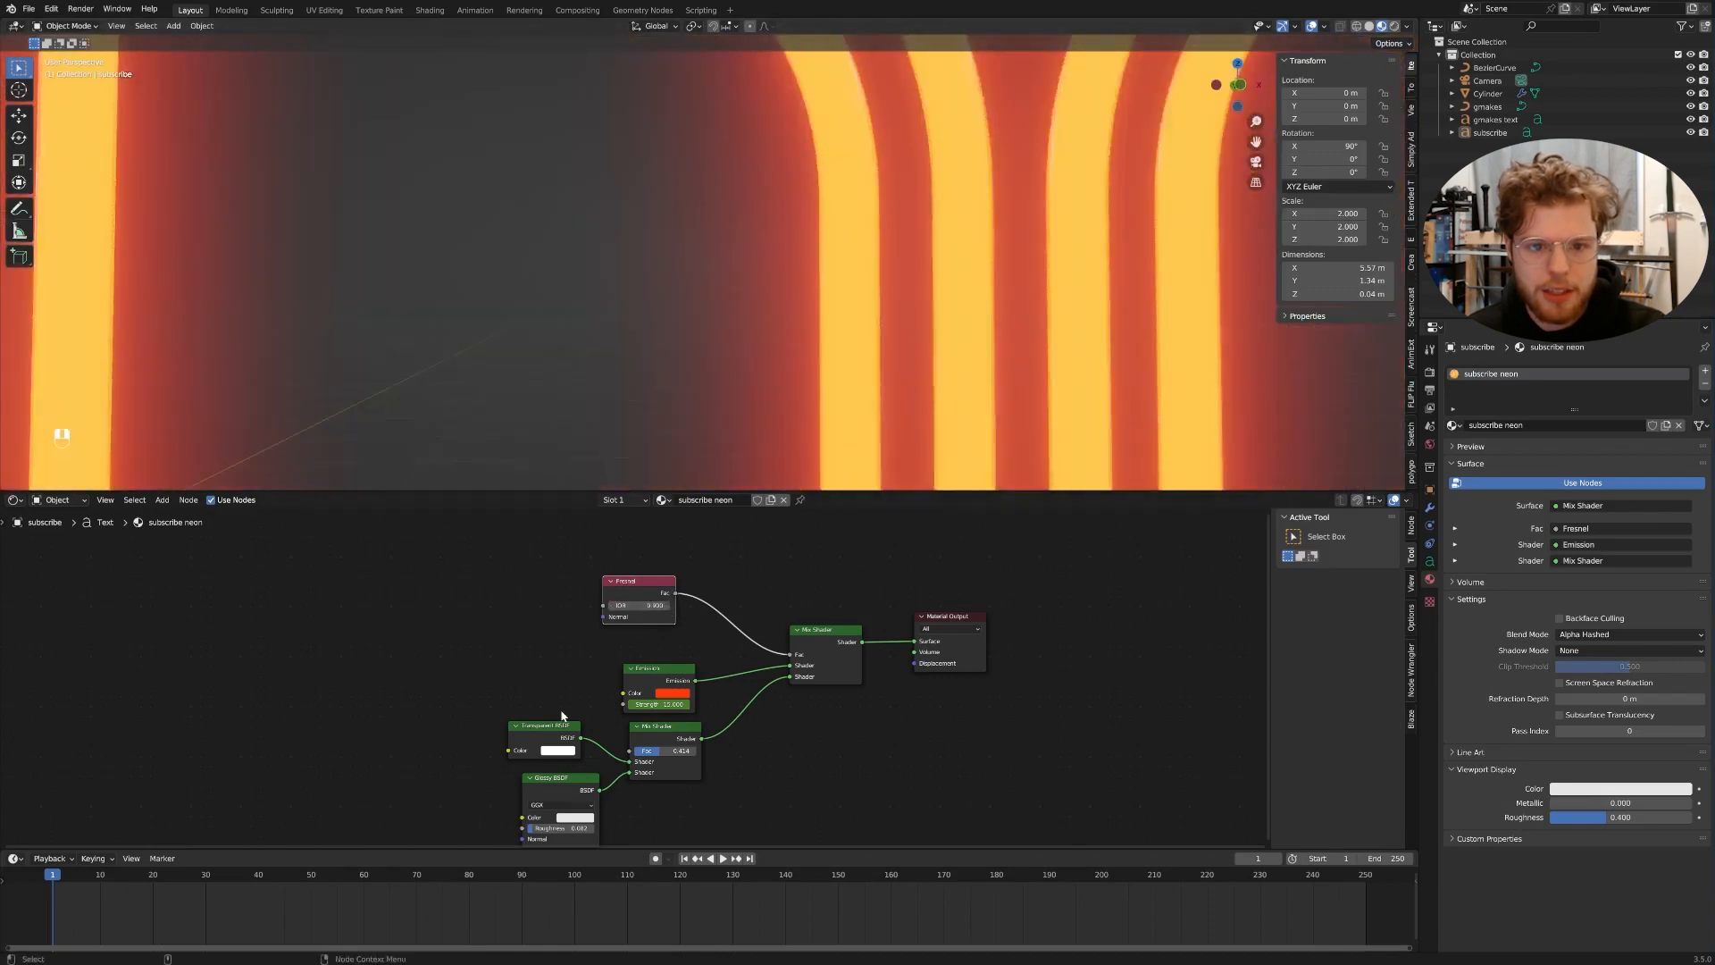
left_click(613, 606)
- Examine the glowing SUBSCRIBE tubes up close and from a distance
middle_click_drag(1150, 237, 904, 276, "shift")
scroll(811, 313, "up", 6)
scroll(808, 295, "down", 8)
scroll(804, 291, "down", 6)
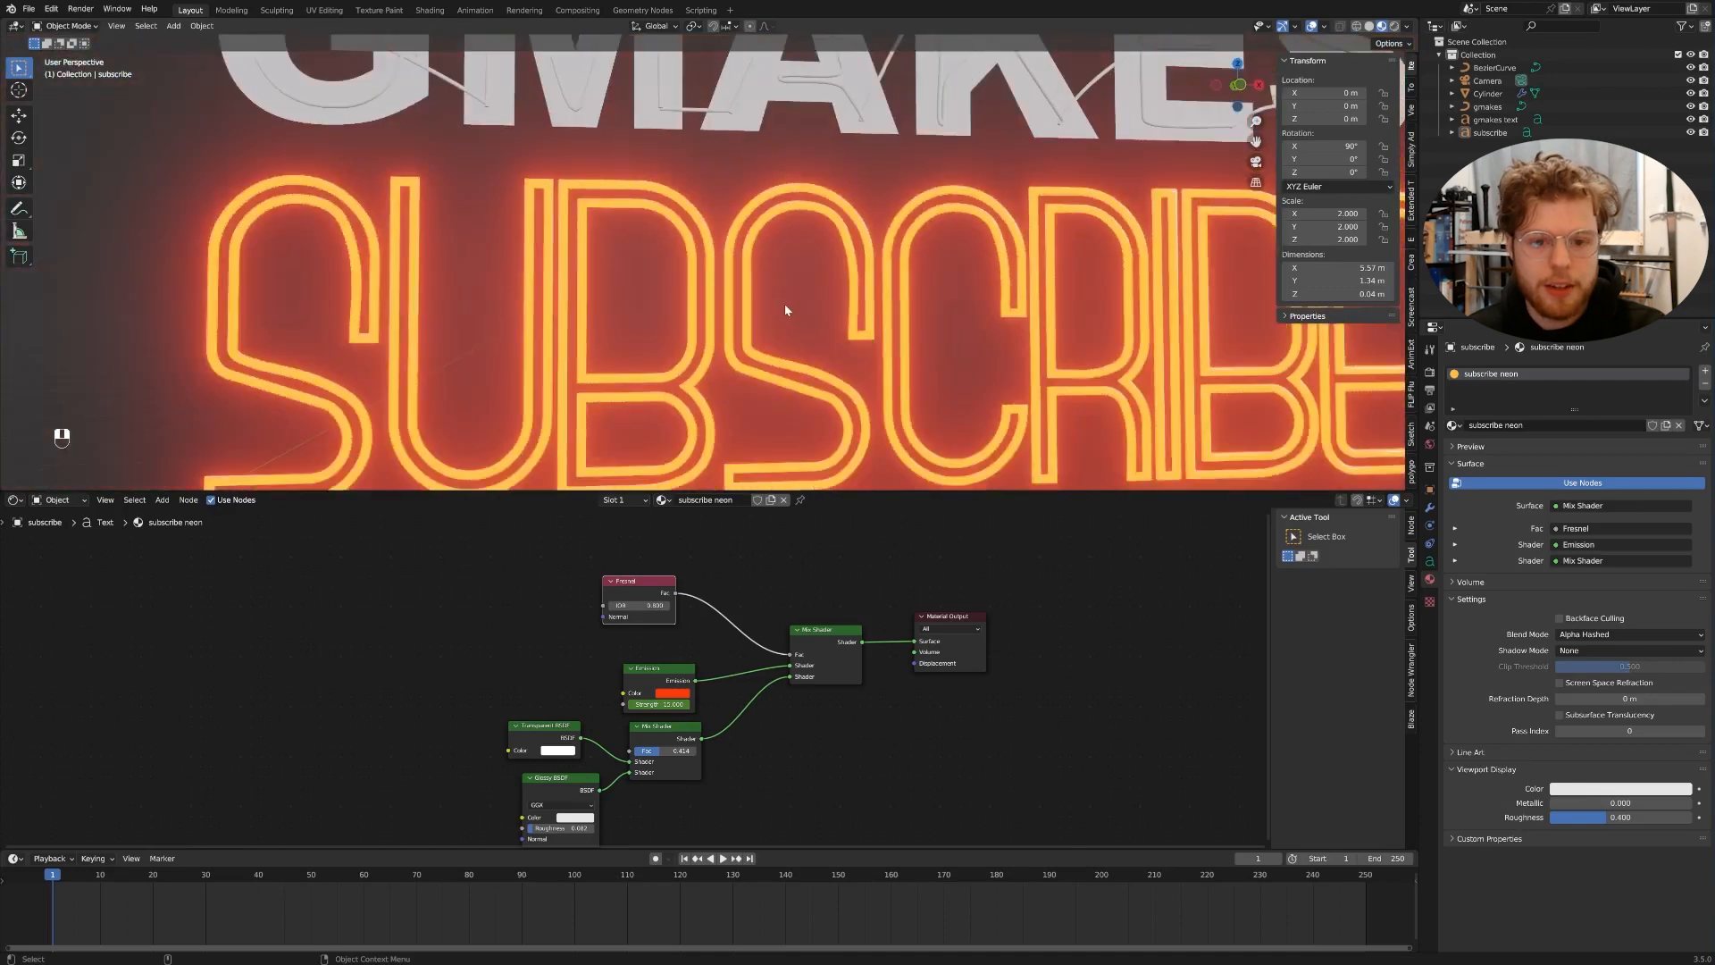
scroll(786, 304, "up", 8)
middle_click_drag(731, 327, 801, 273)
scroll(782, 346, "down", 9)
scroll(839, 270, "up", 4)
scroll(836, 271, "down", 5)
- Play the animation to frame 26 to inspect the unlit tubes, and on to frame 45 to check the relit sign
key("space")
key("space")
scroll(761, 294, "up", 4)
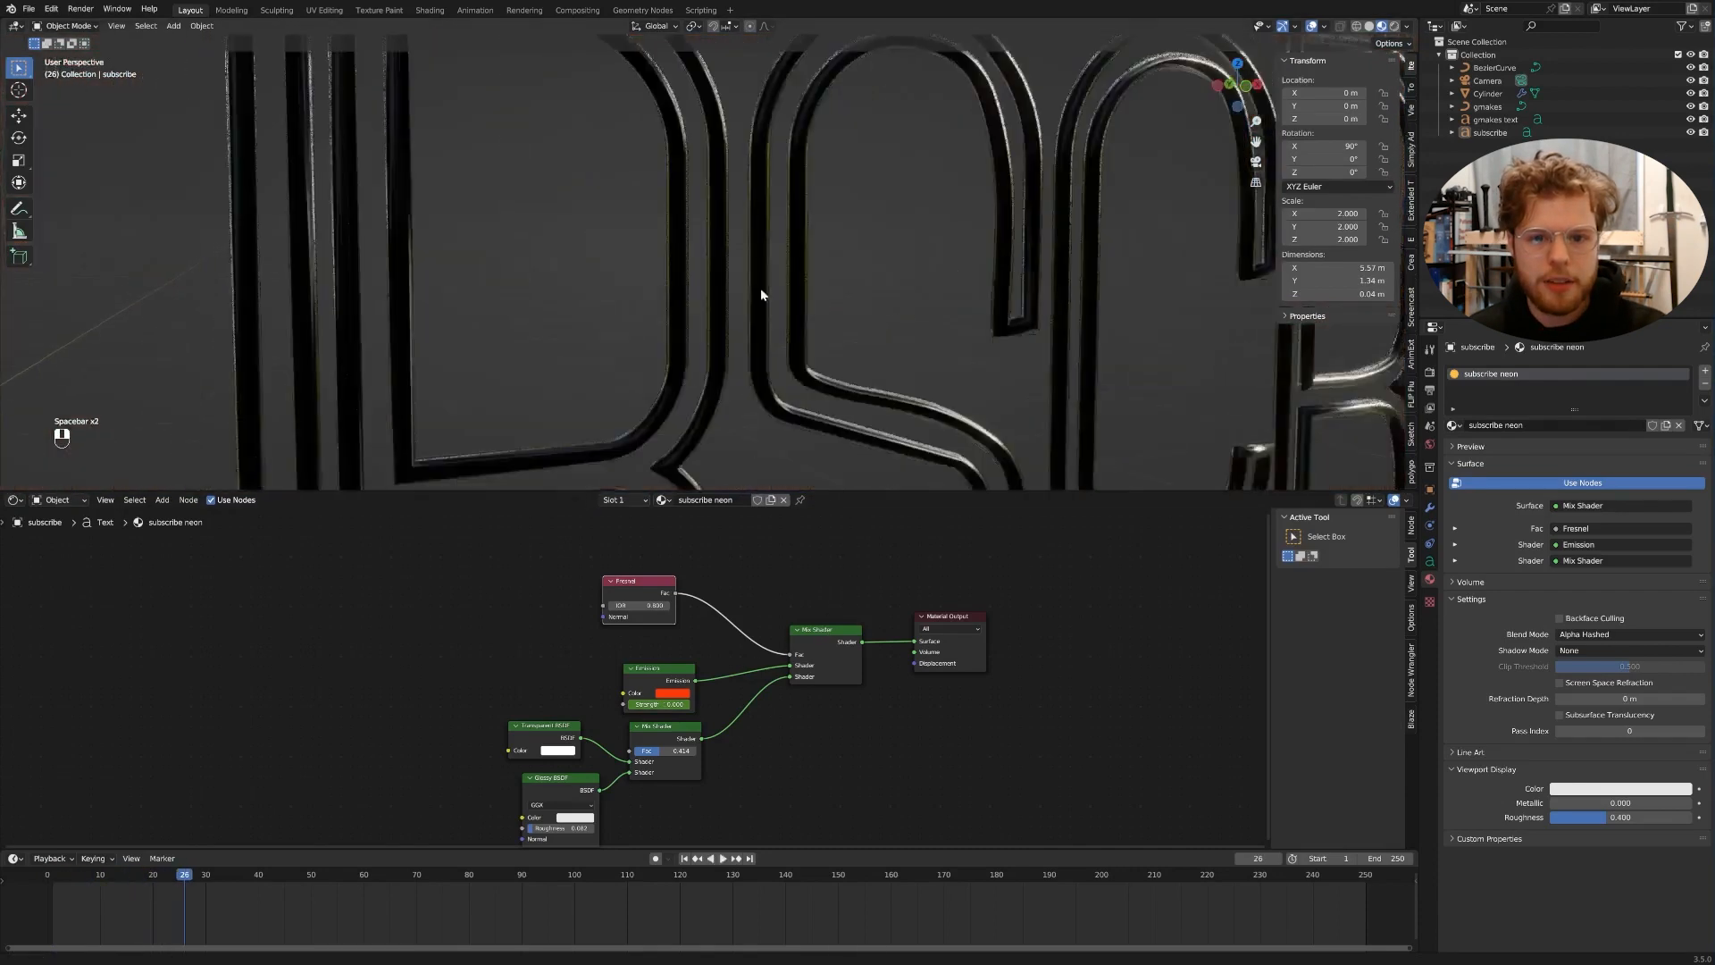
scroll(759, 268, "up", 4)
scroll(677, 331, "up", 3)
middle_click_drag(757, 259, 631, 294, "shift")
scroll(642, 259, "up", 6)
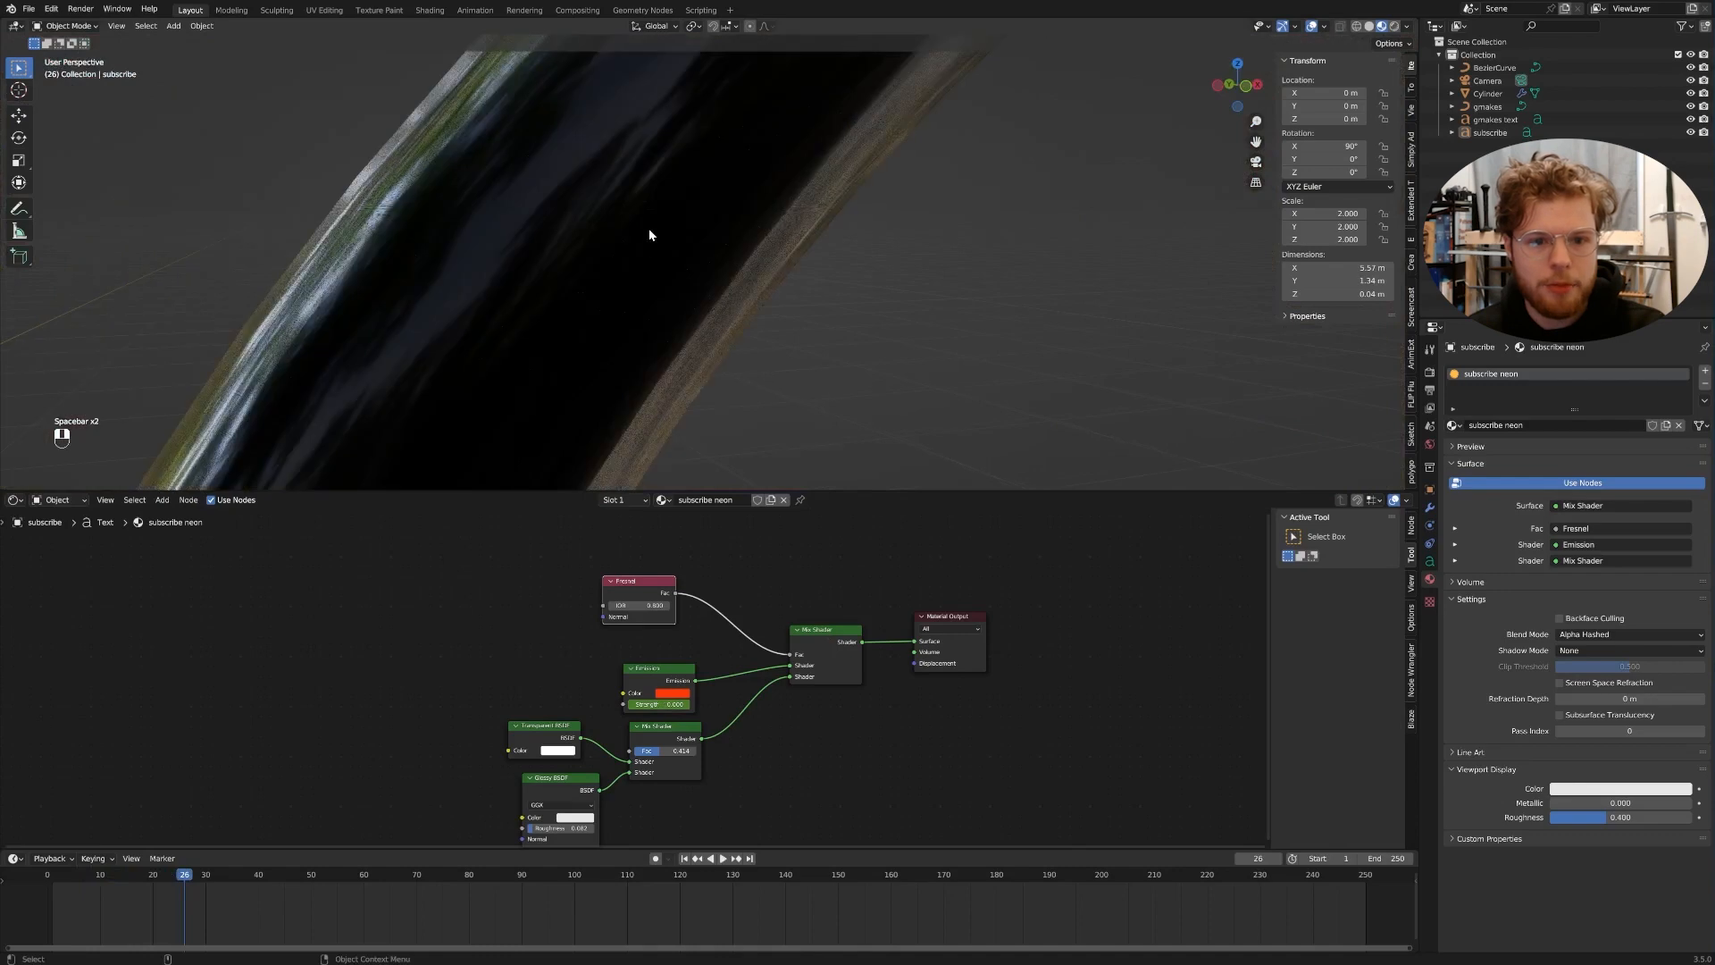
scroll(652, 234, "down", 9)
middle_click_drag(663, 234, 784, 291)
scroll(784, 292, "down", 3)
scroll(791, 294, "up", 2)
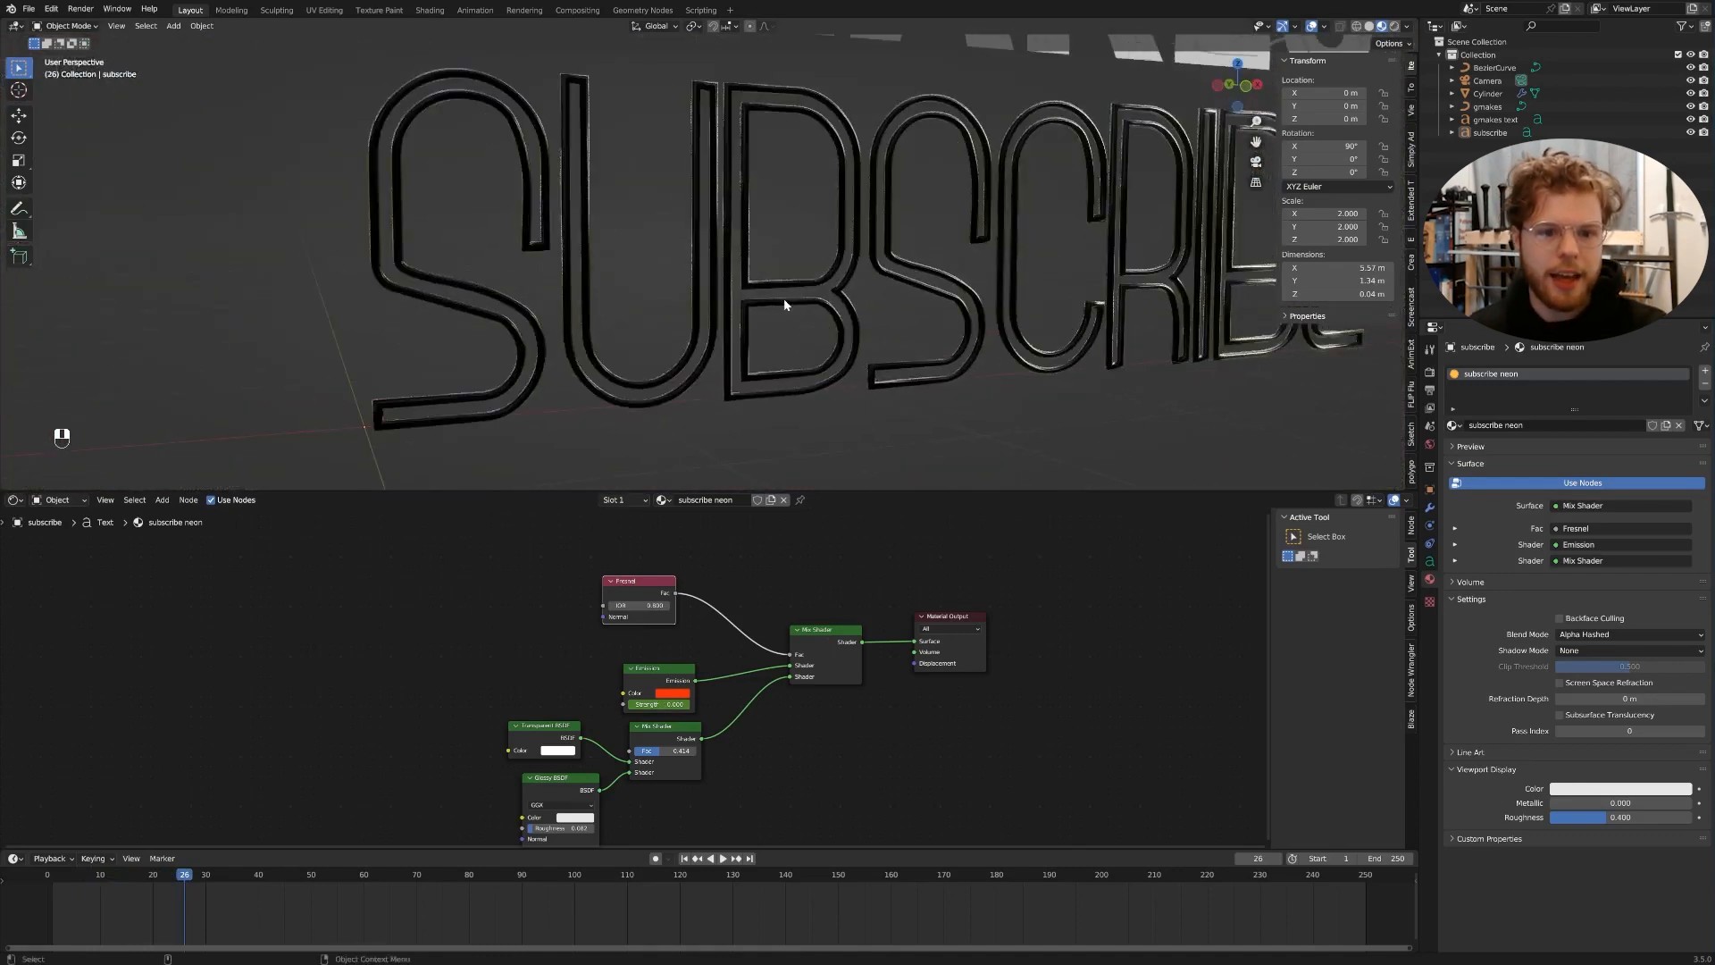
key("space")
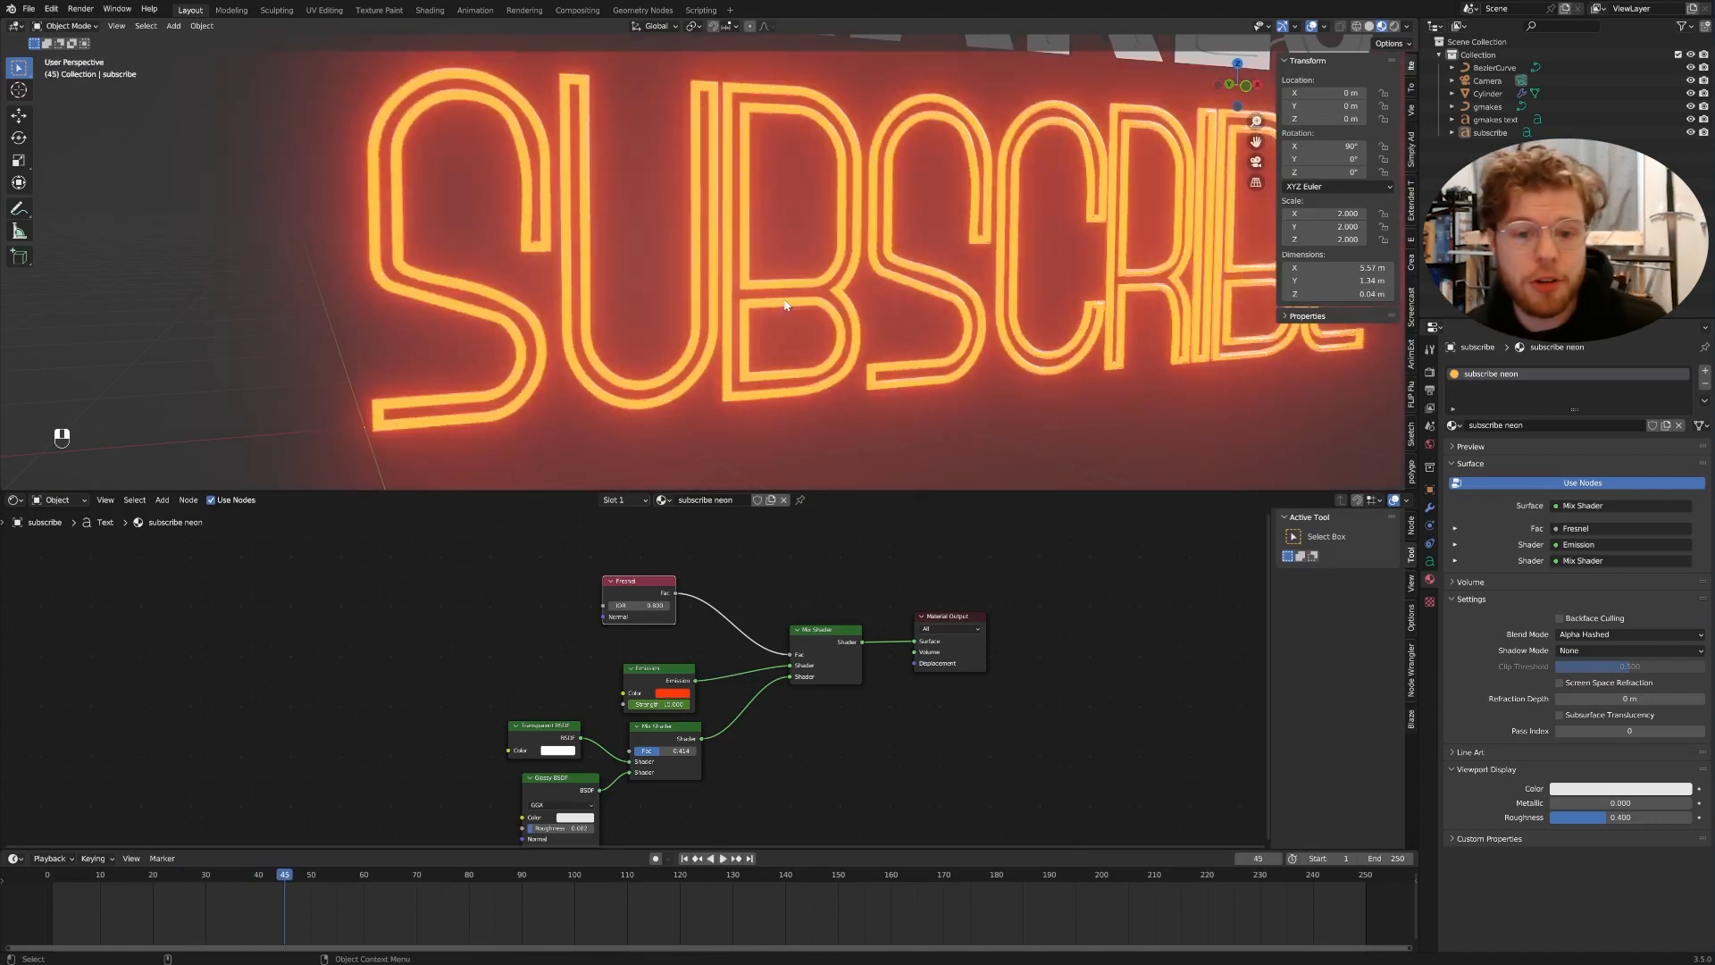
scroll(1014, 348, "down", 4)
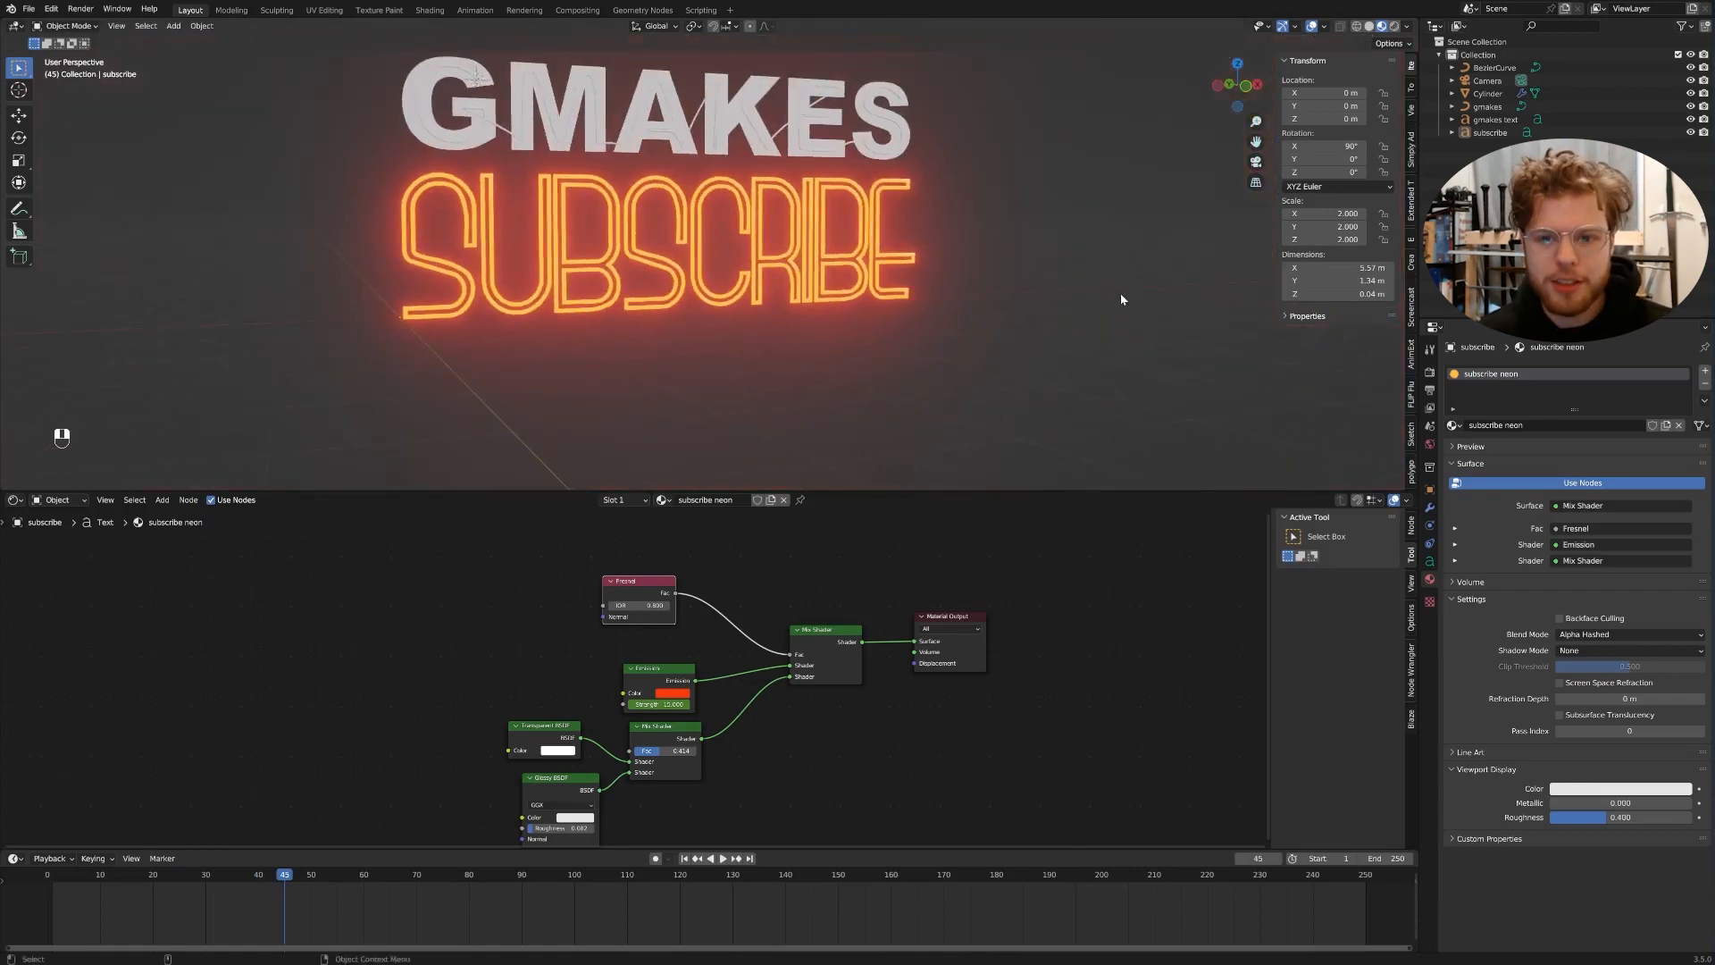
- Add a UV sphere and shade it smooth
key("shift+a")
mouse_move(1072, 275)
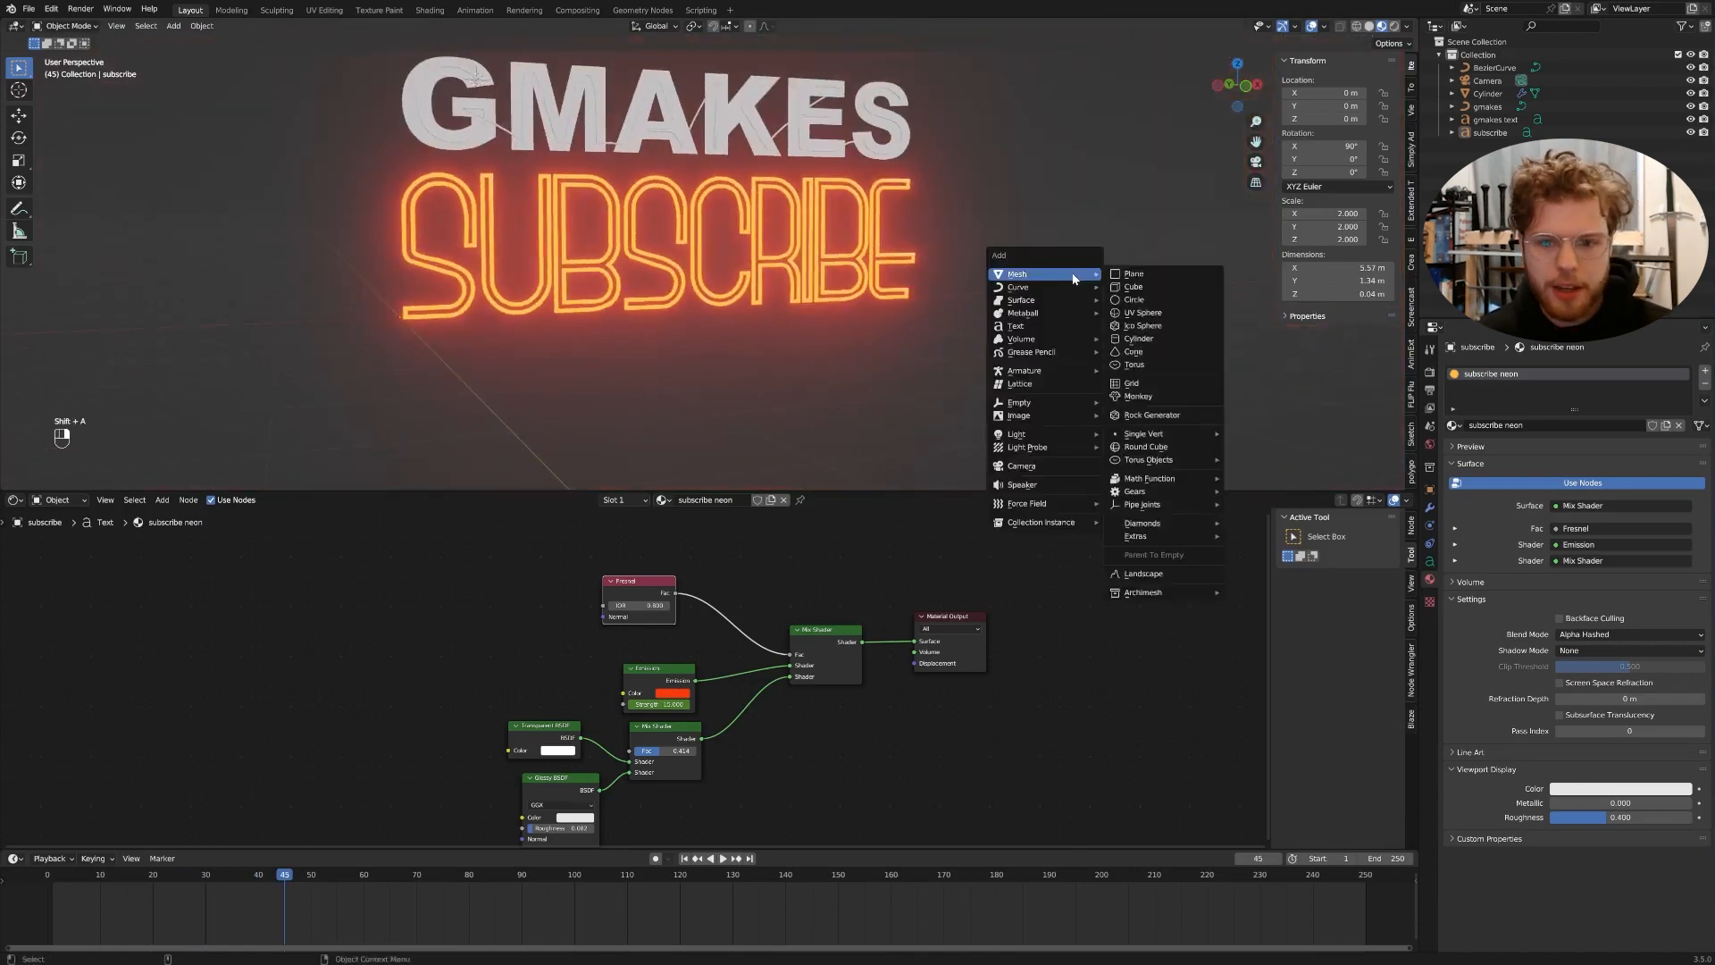
left_click(1161, 315)
right_click(420, 130)
left_click(429, 136)
- Move the sphere along the X axis to about 7.47 m, beyond the end of the GMAKES lettering
middle_click_drag(896, 256, 811, 312, "shift")
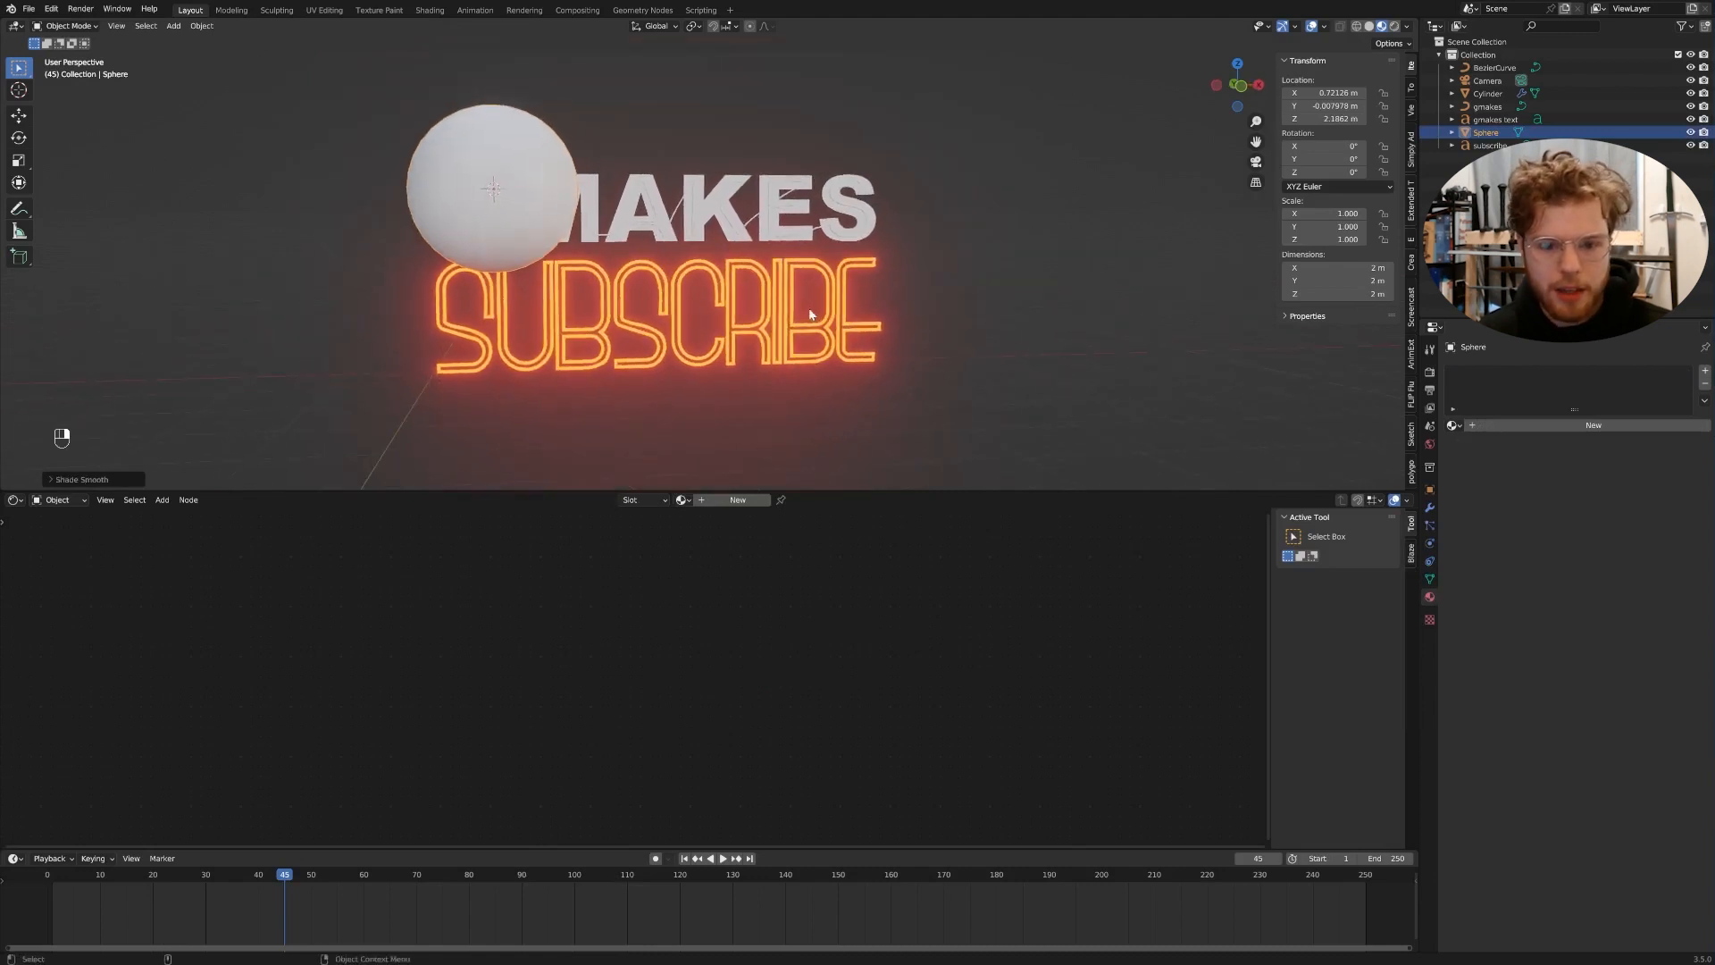
key("g")
key("x")
left_click(1114, 250)
middle_click_drag(1114, 250, 774, 298, "shift")
scroll(775, 299, "up", 5)
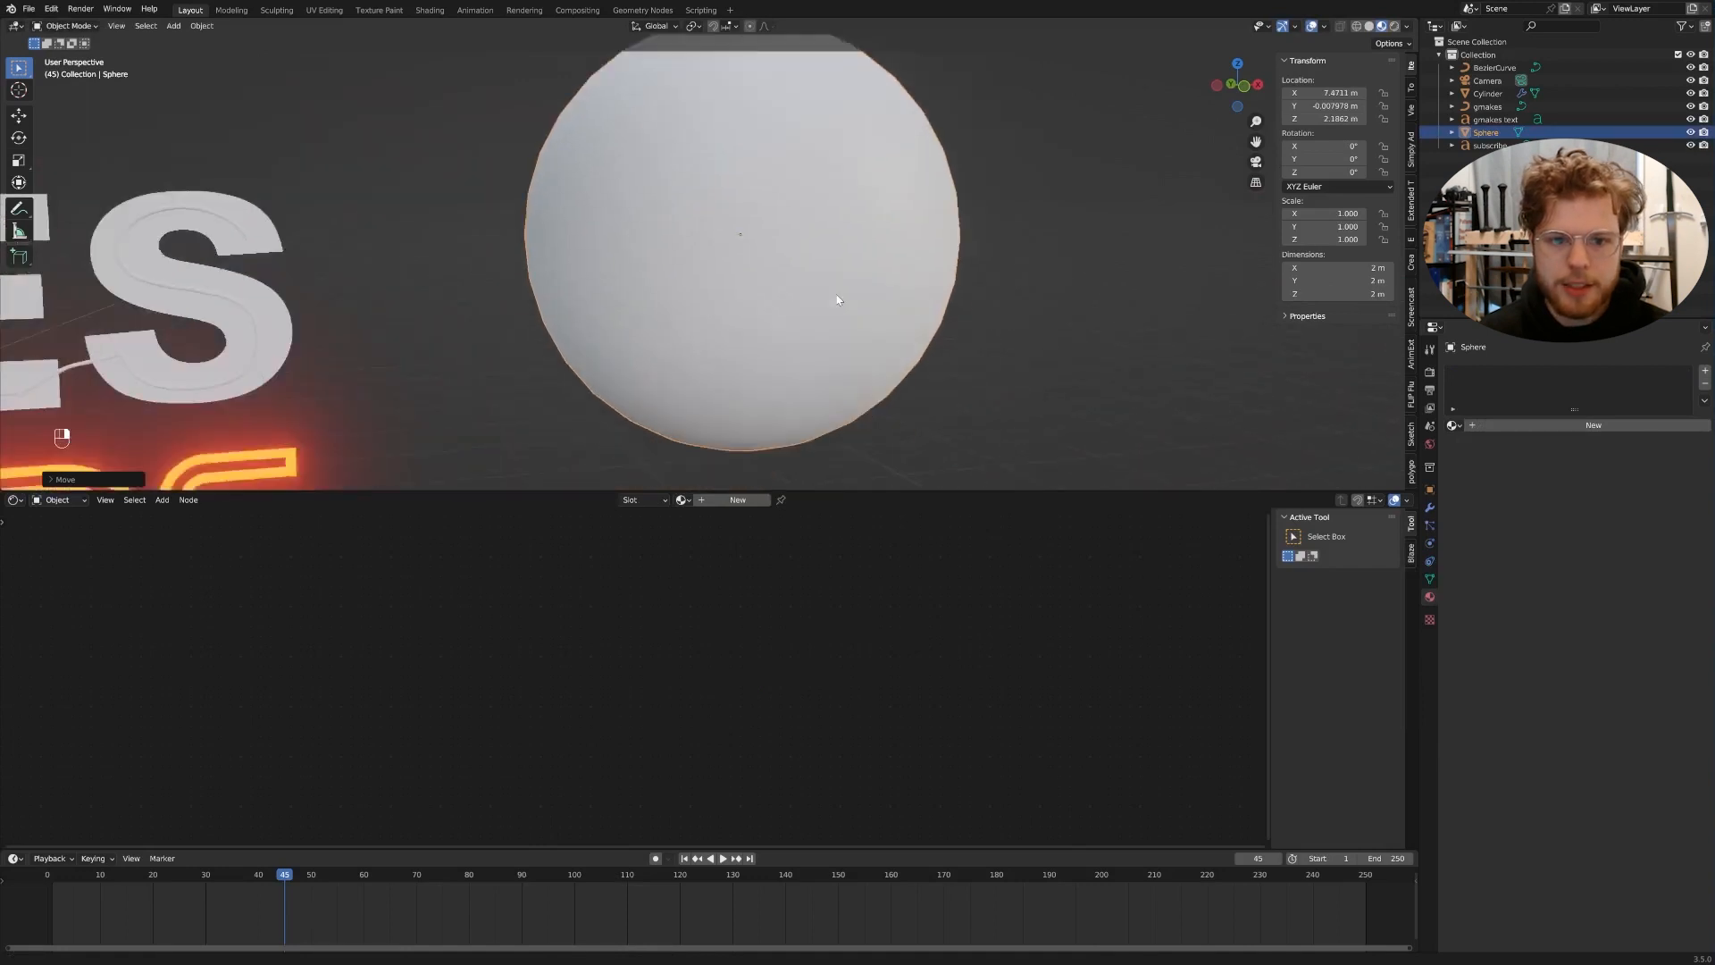
- Create a new material on the sphere and name it lightbulb
scroll(822, 277, "down", 3)
left_click(737, 499)
double_click(715, 500)
type("lightbulb")
key("Return")
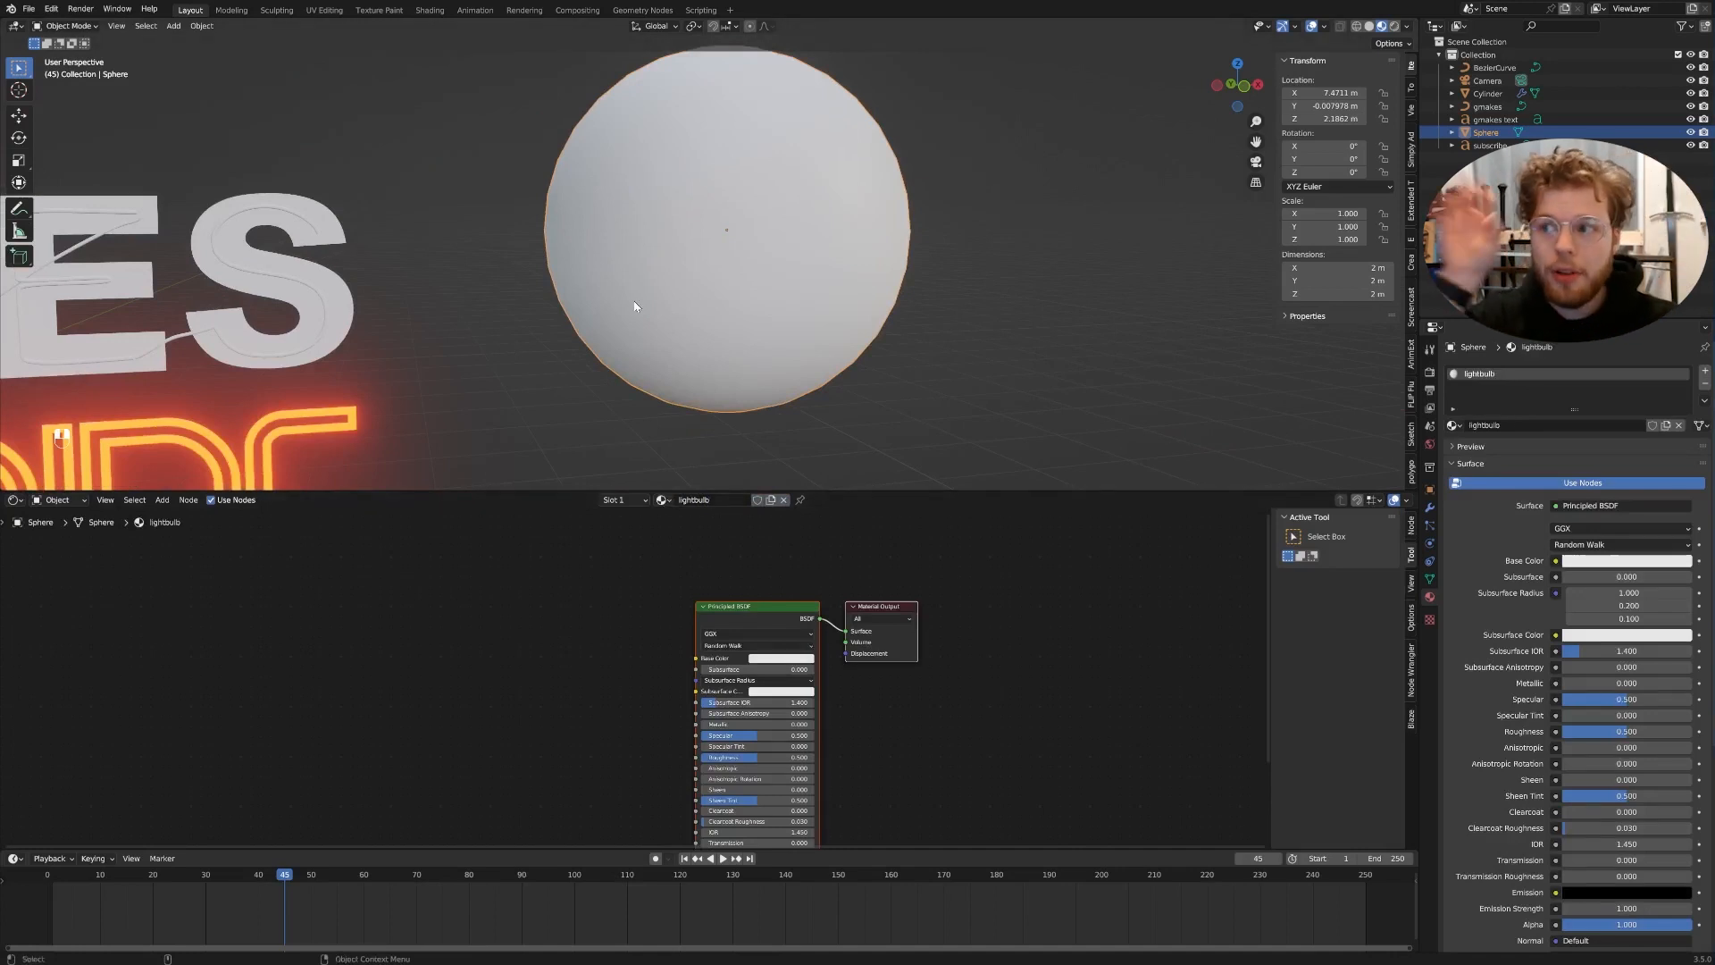
- Move the Principled BSDF aside, add an Emission node and connect it to the Material Output surface
left_click(728, 607)
left_click_drag(728, 607, 335, 604)
key("Caps_Lock")
key("q")
key("shift+a")
left_click(743, 575)
type("em")
key("Return")
left_click(713, 628)
left_click_drag(750, 613, 846, 631)
scroll(880, 535, "up", 1)
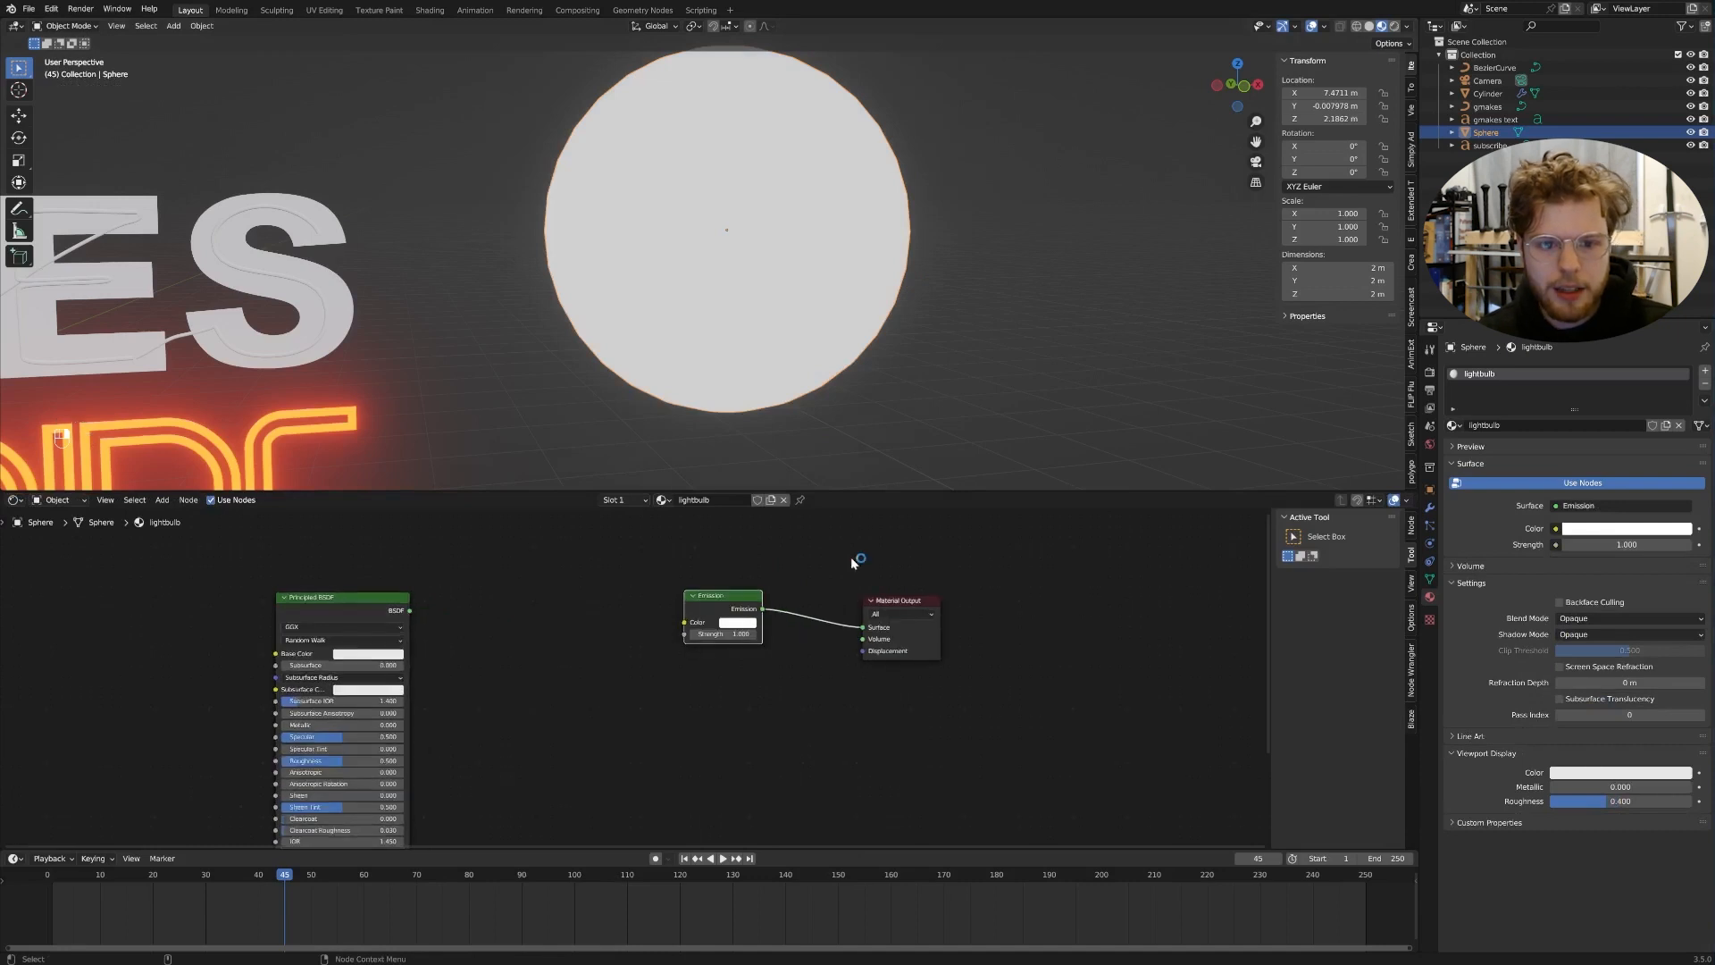
- Give the lightbulb Emission a pale yellow color and a strength of 15
left_click(732, 624)
left_click_drag(745, 526, 732, 531)
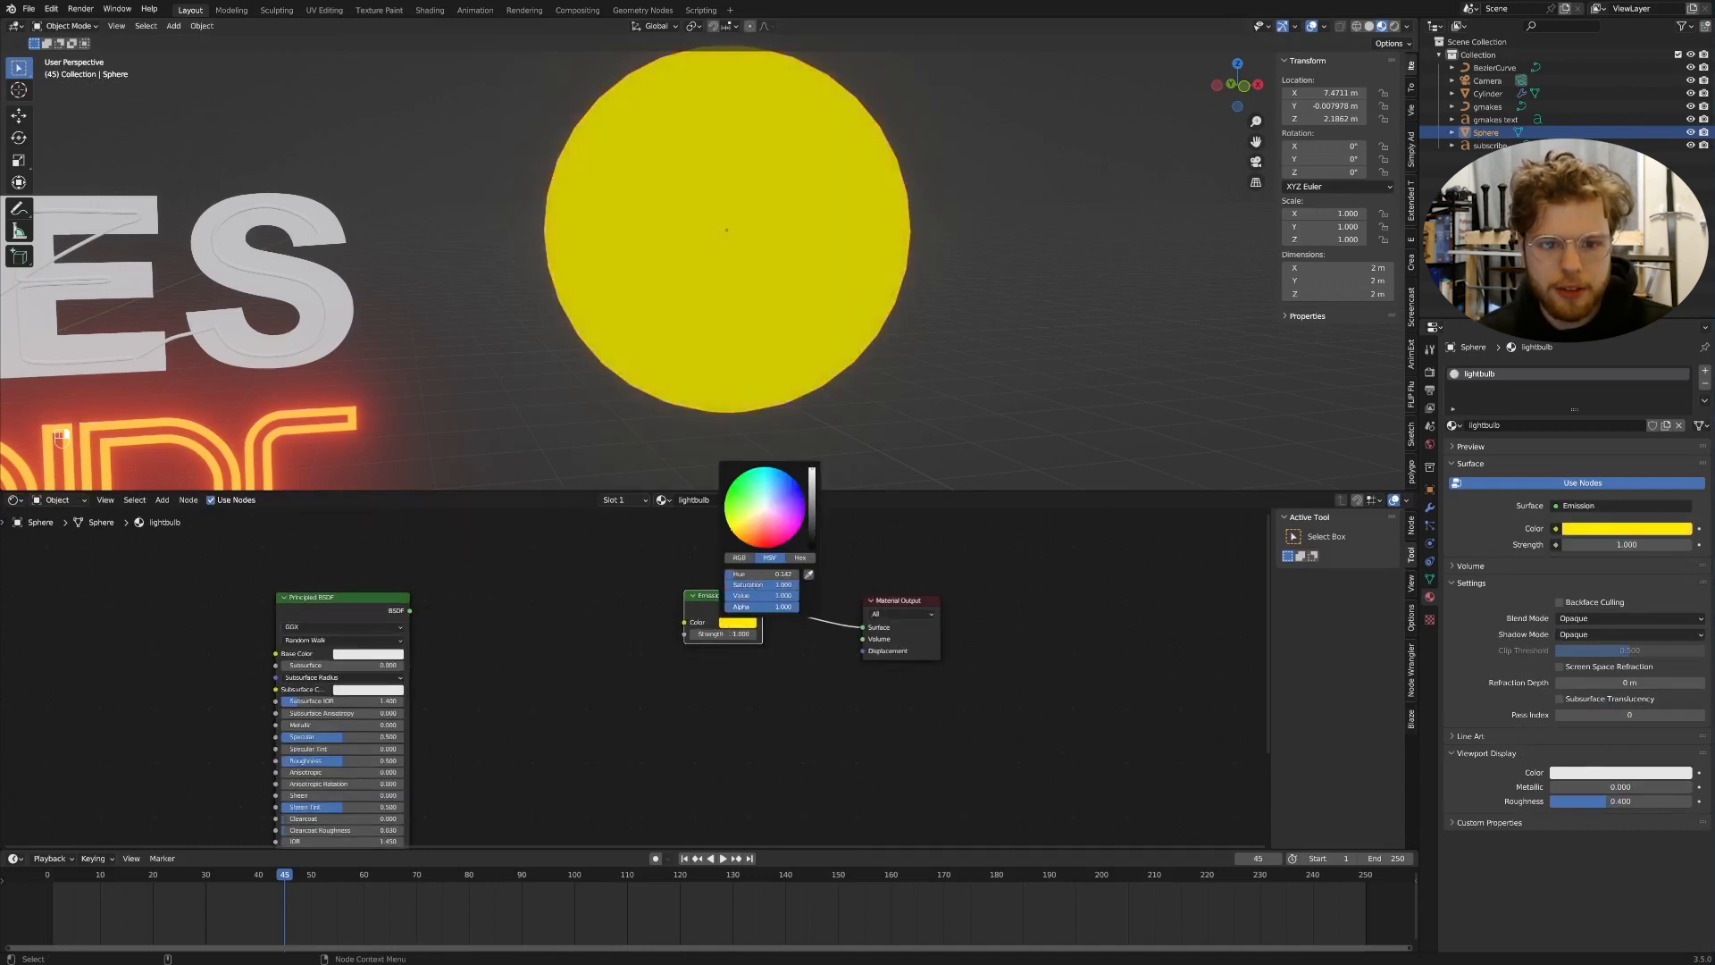
left_click(736, 632)
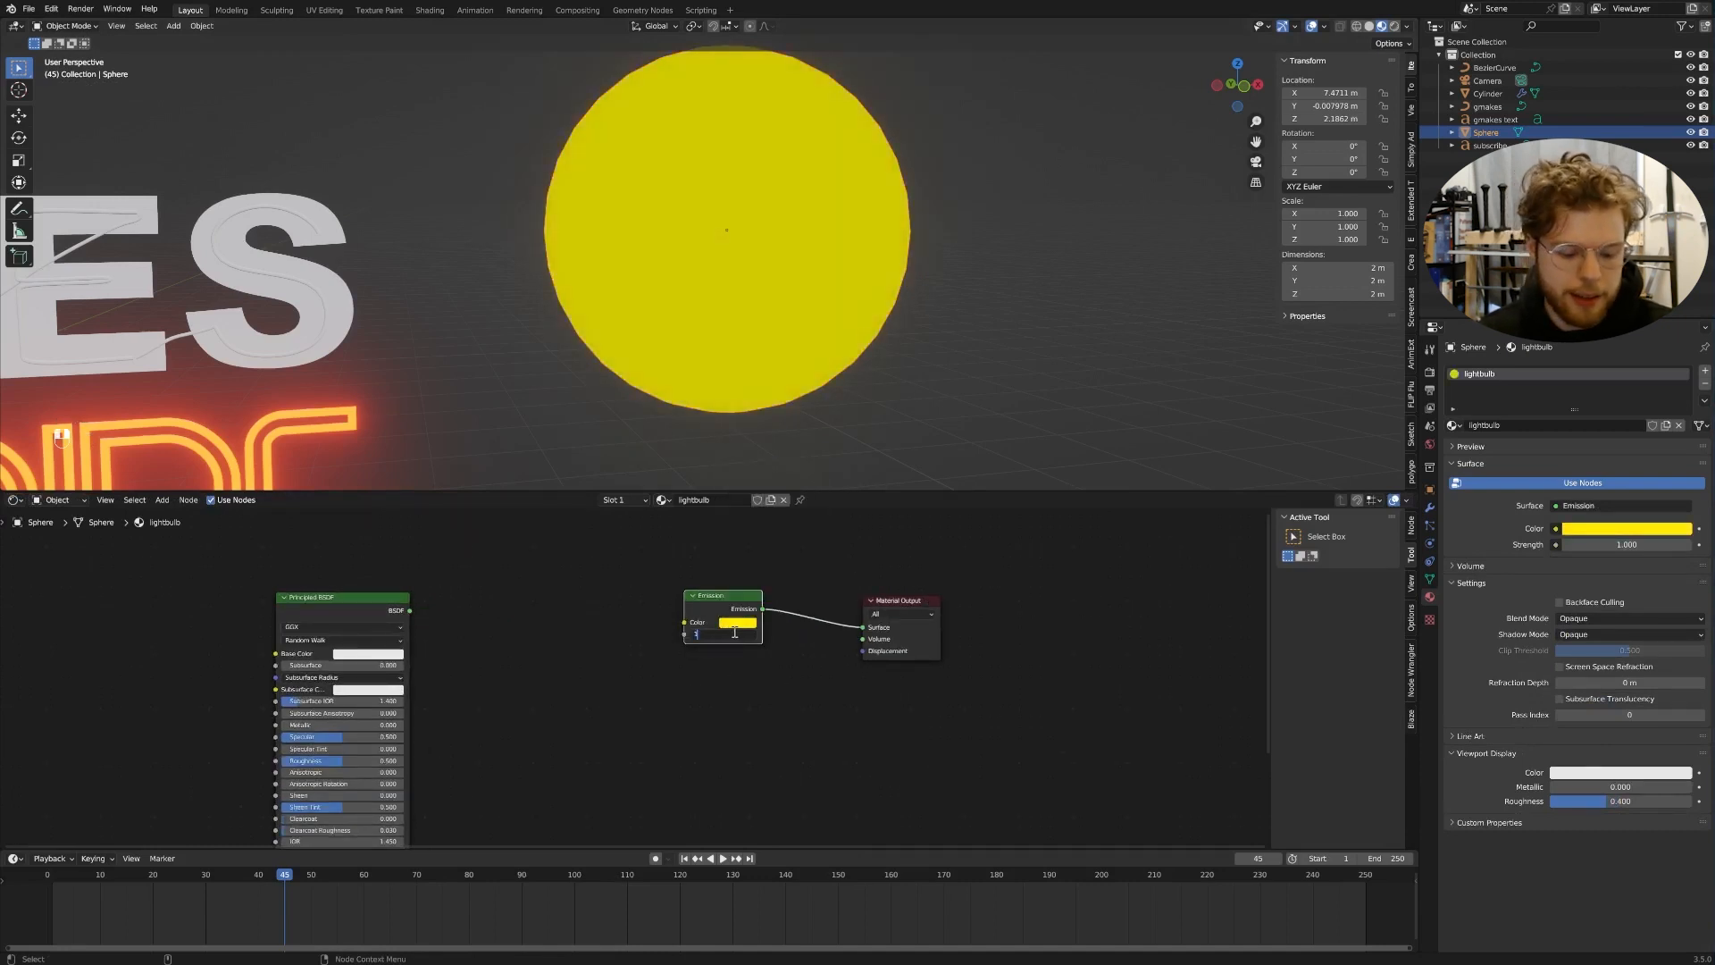
type("15")
key("Return")
scroll(919, 291, "down", 3)
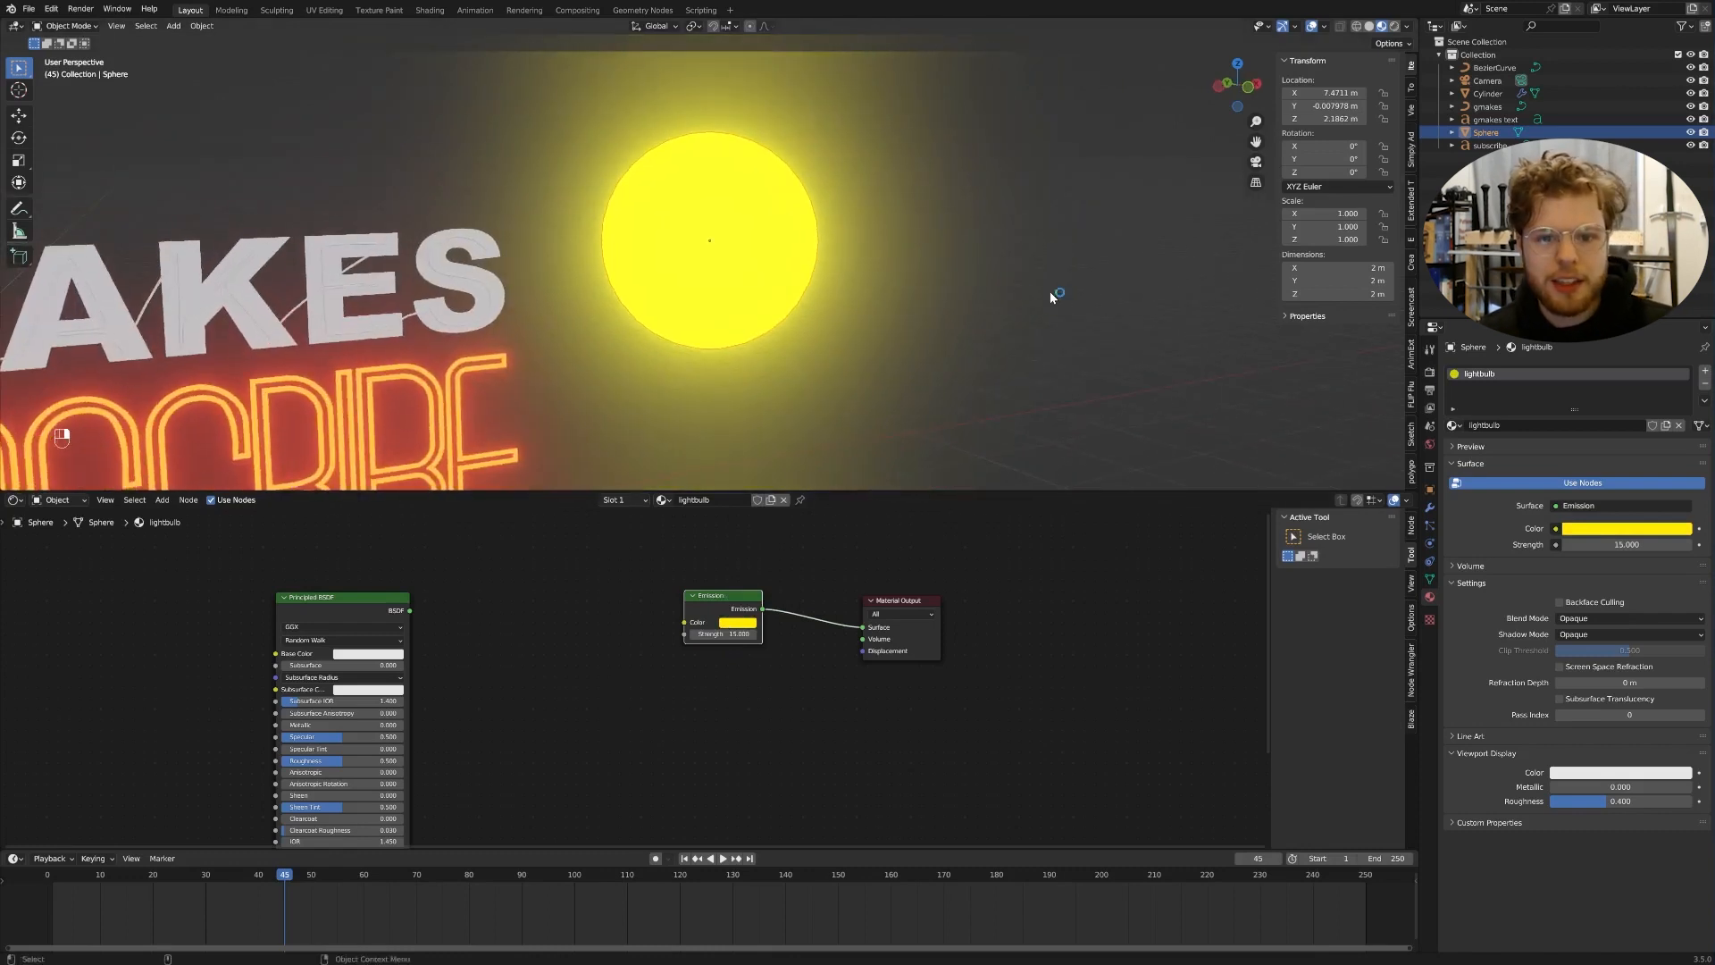
left_click(735, 624)
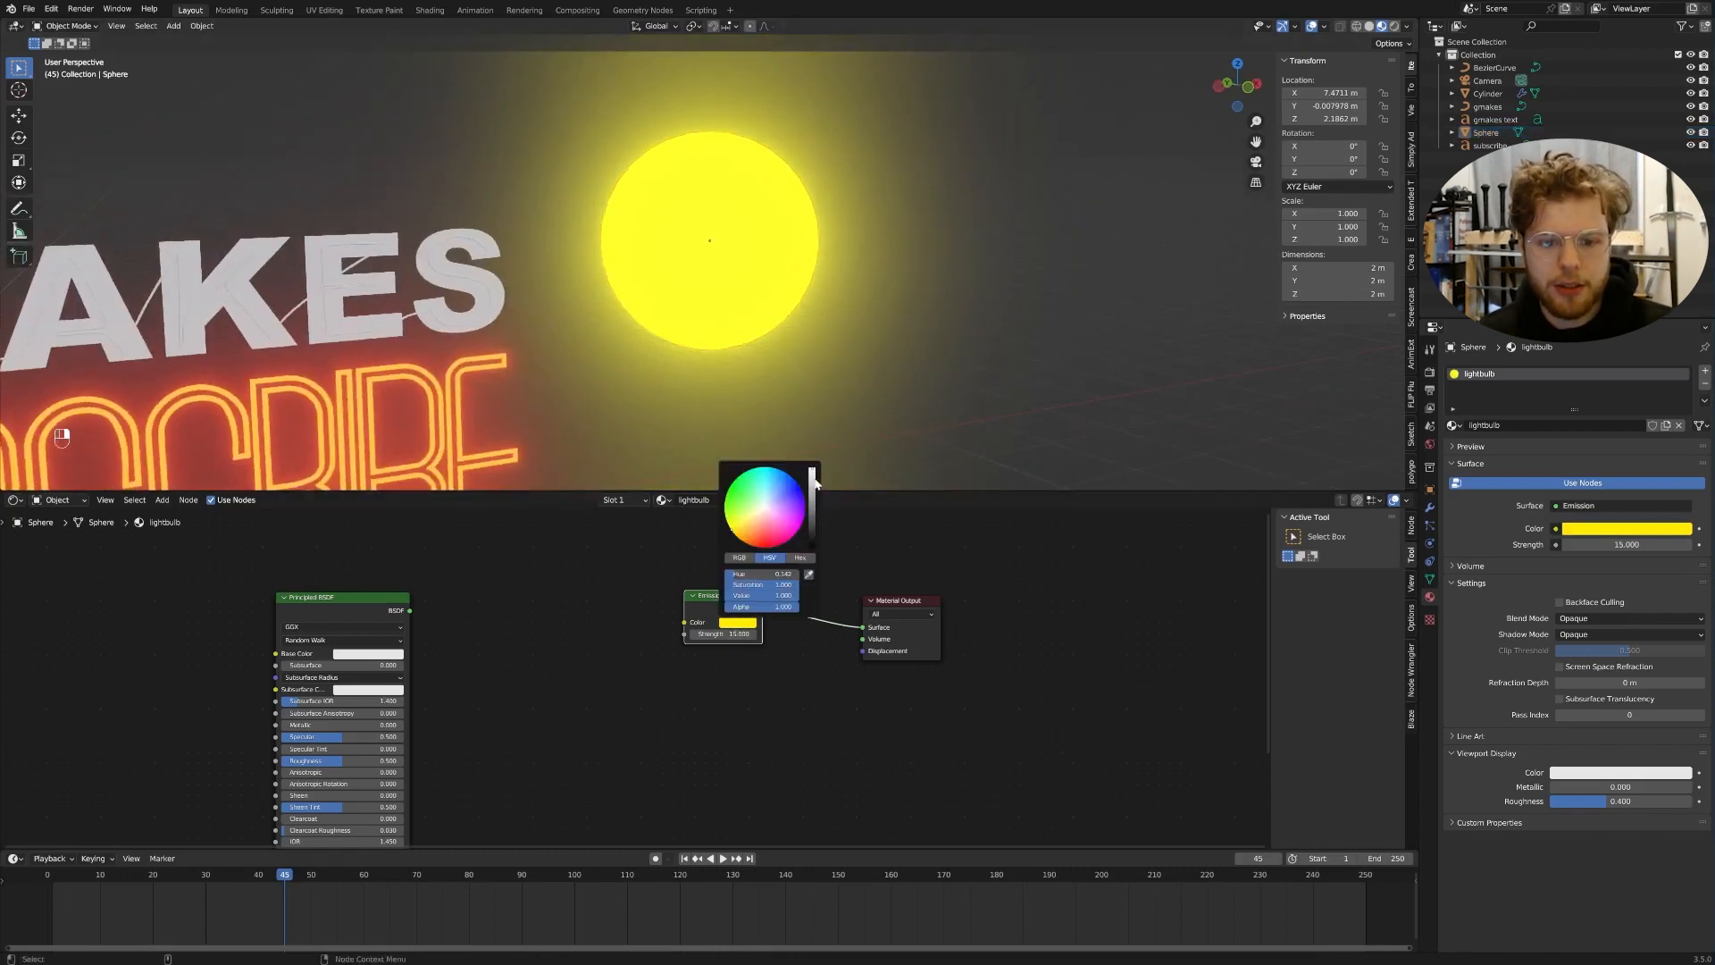
left_click_drag(787, 589, 766, 589)
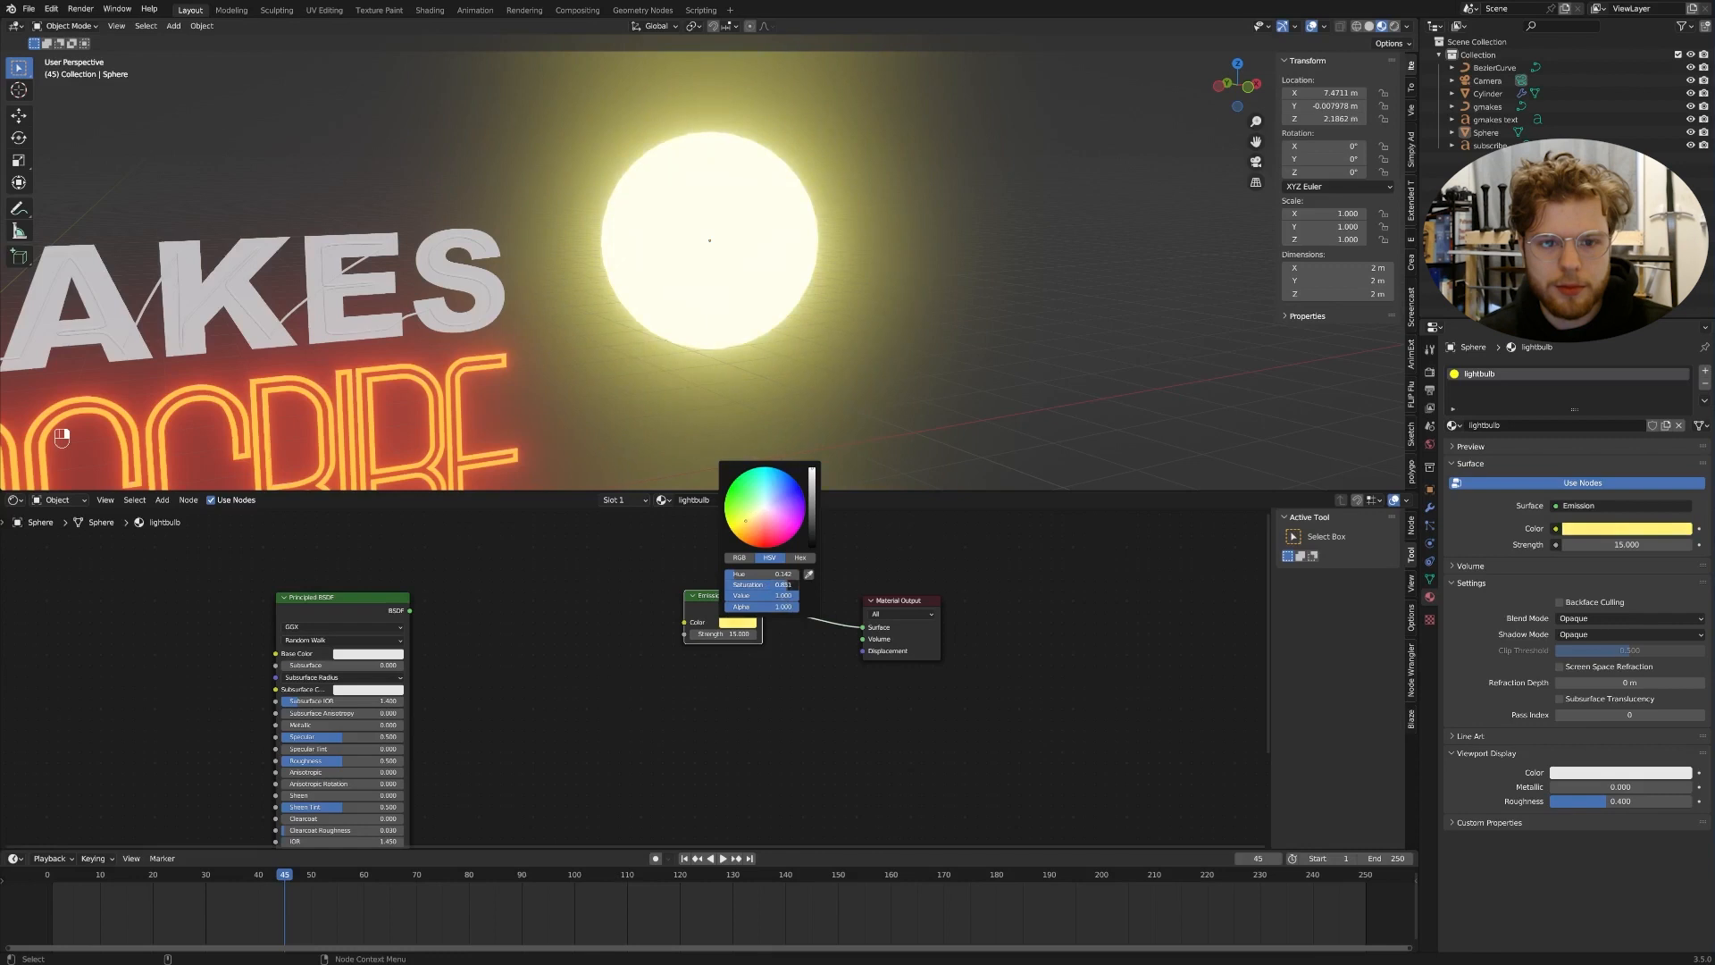
- Copy the Transparent BSDF, Glossy BSDF and Mix Shader nodes from the subscribe neon material into the sphere's lightbulb material
scroll(1045, 372, "up", 3)
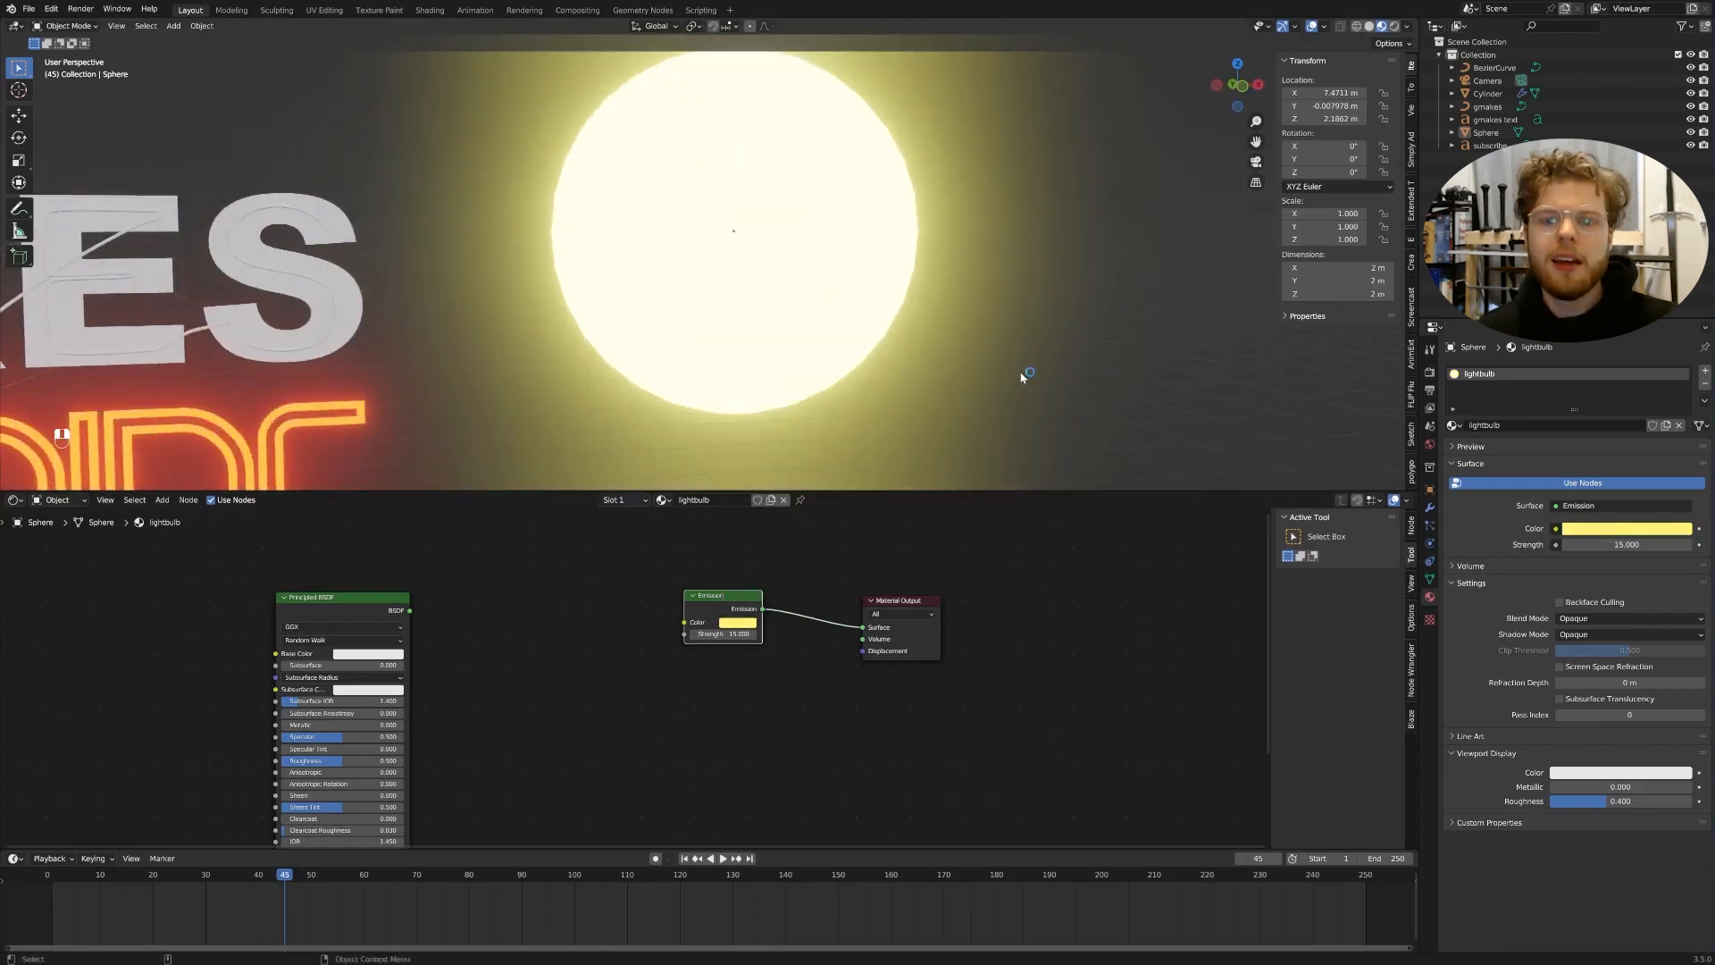
middle_click_drag(997, 293, 982, 292, "shift")
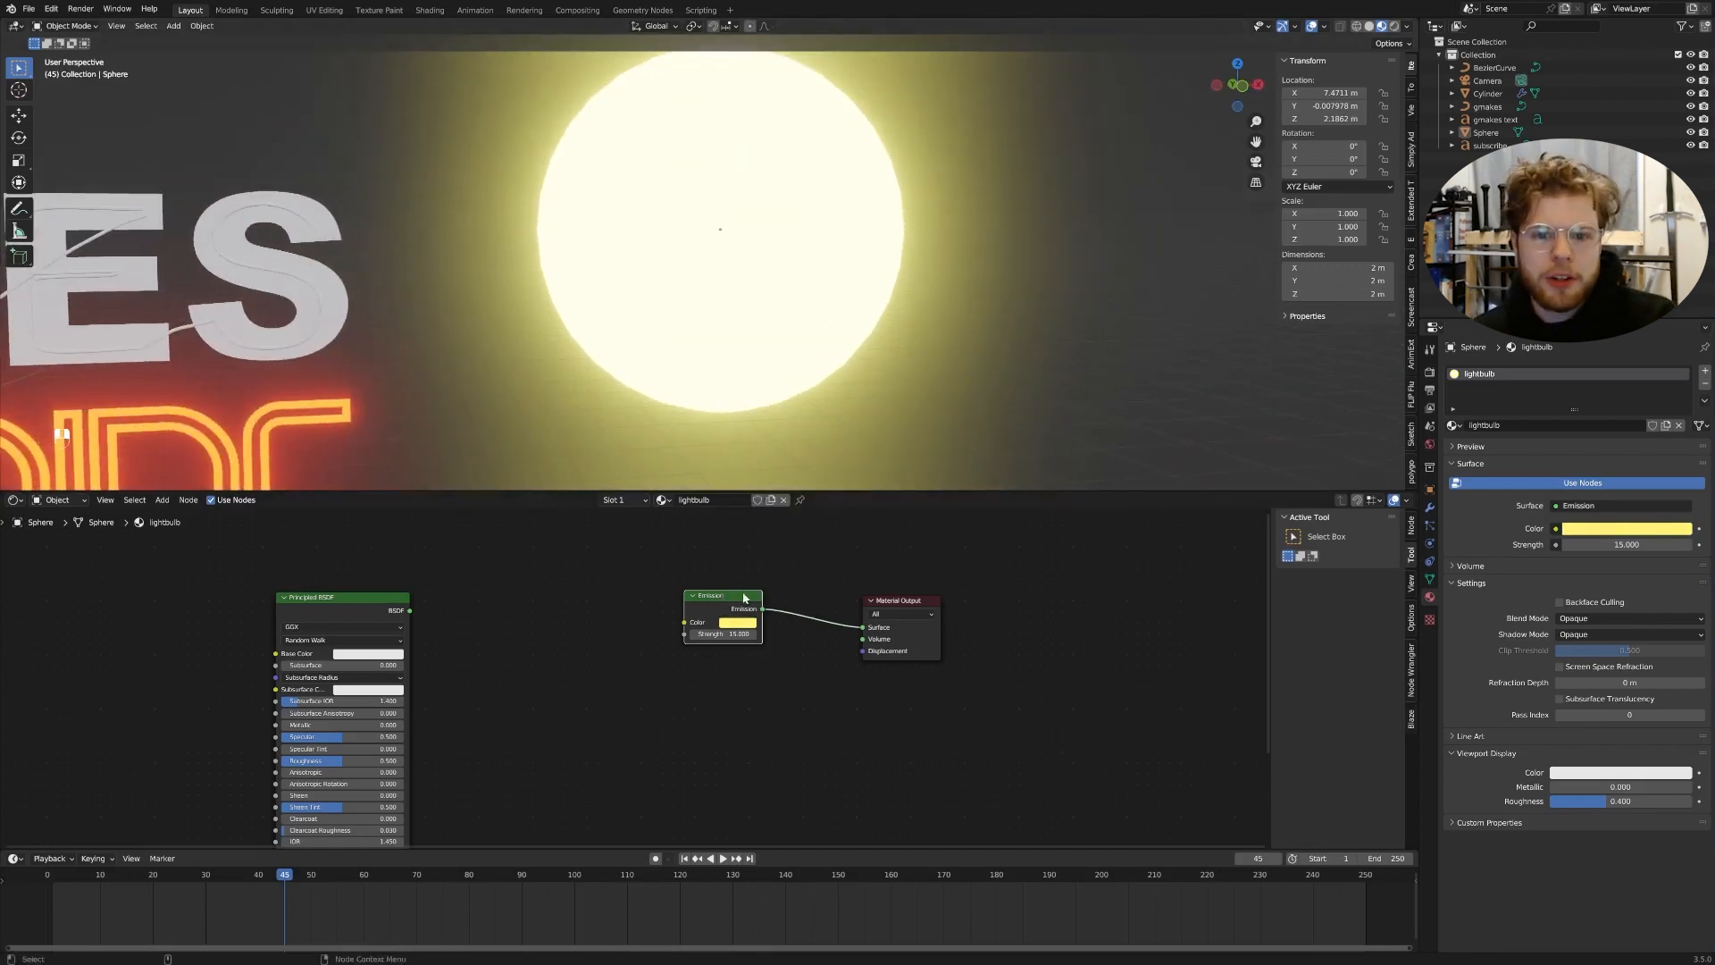
left_click(267, 462)
left_click_drag(572, 746, 710, 797)
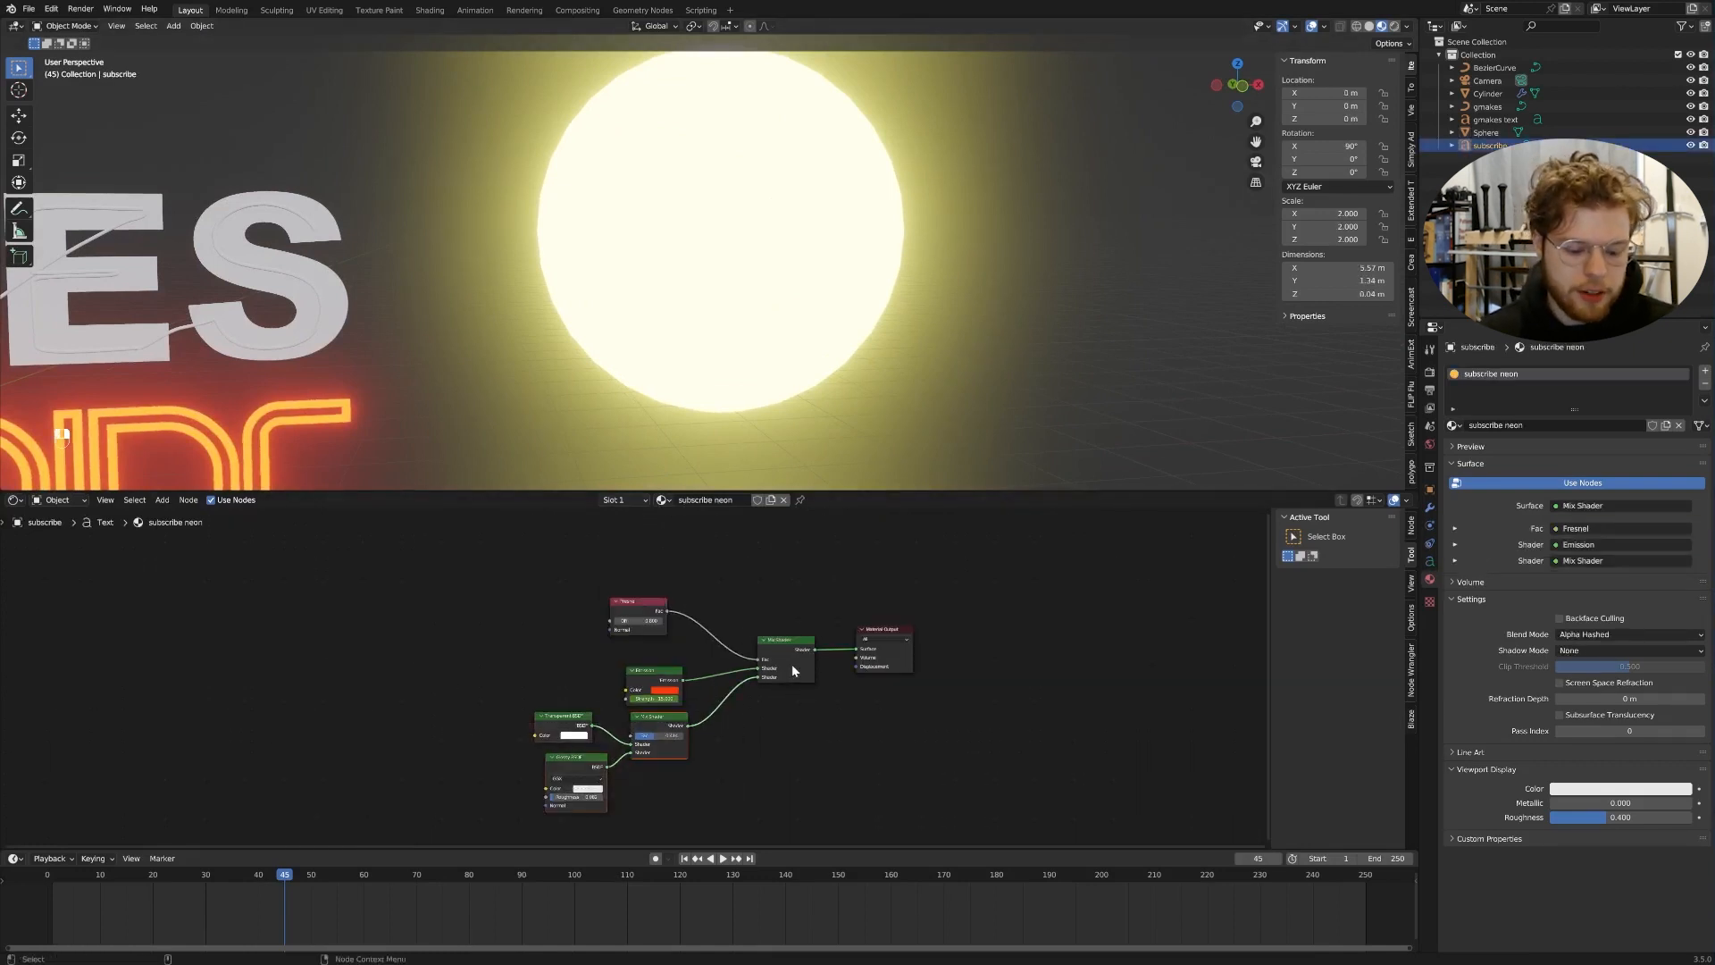
left_click(749, 340)
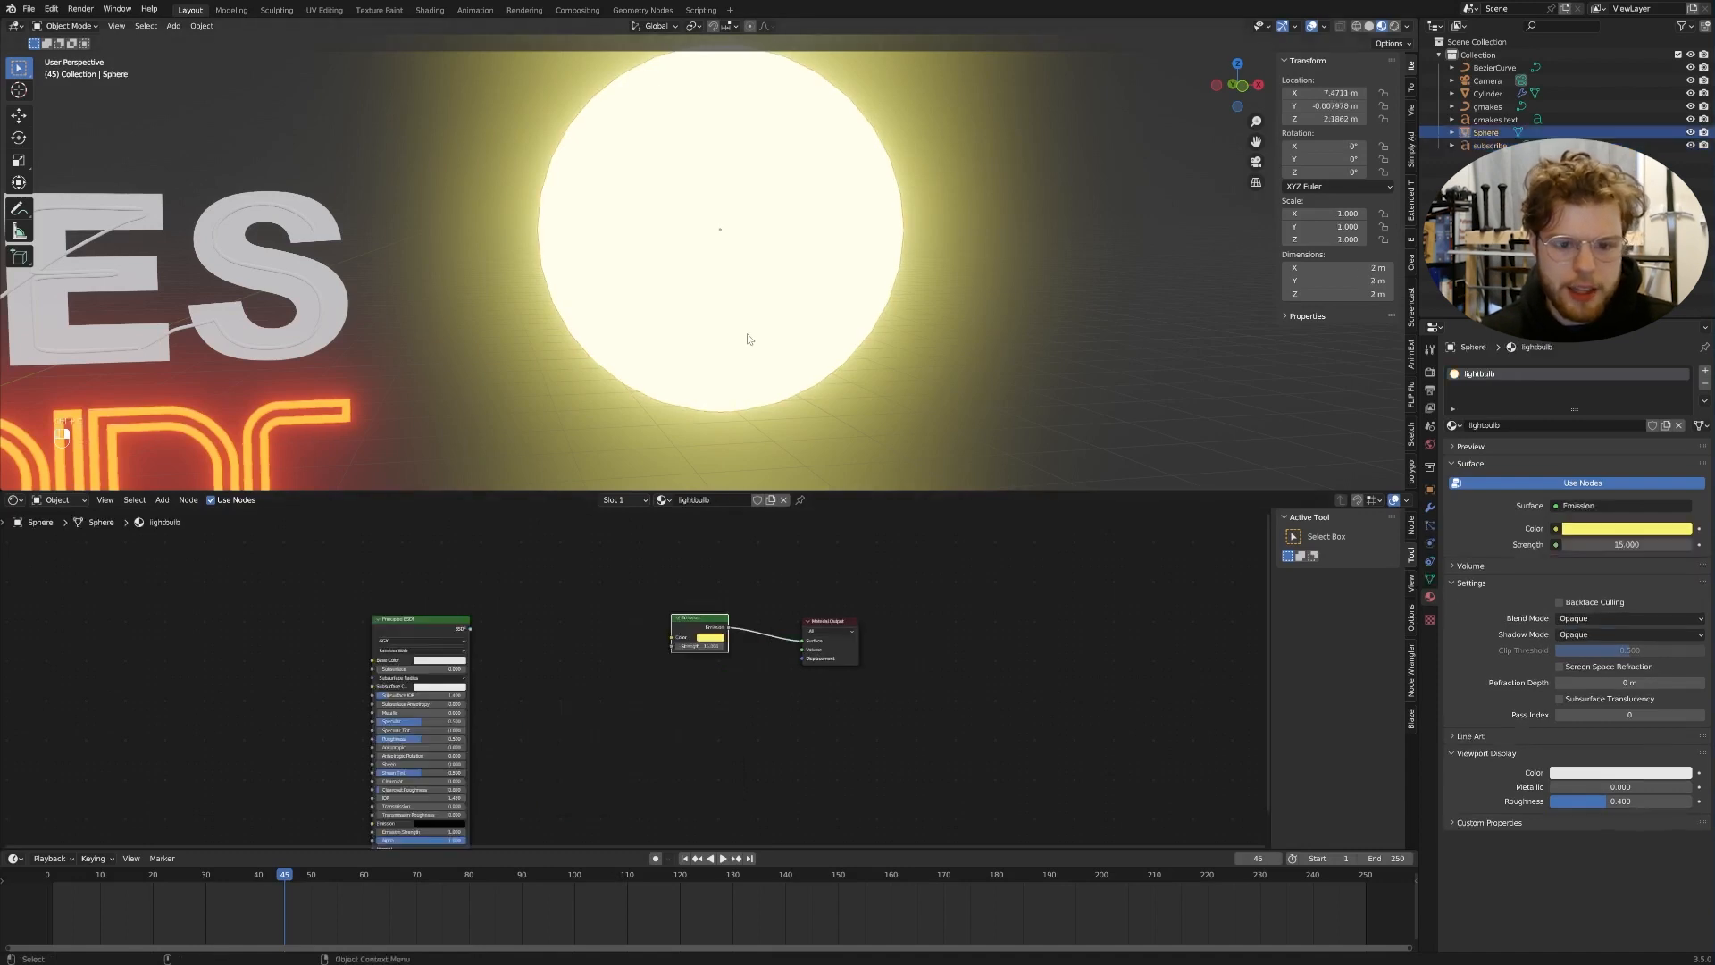
key("ctrl+v")
- Delete the unused Principled BSDF and place the pasted glass nodes below the Emission node
left_click(426, 633)
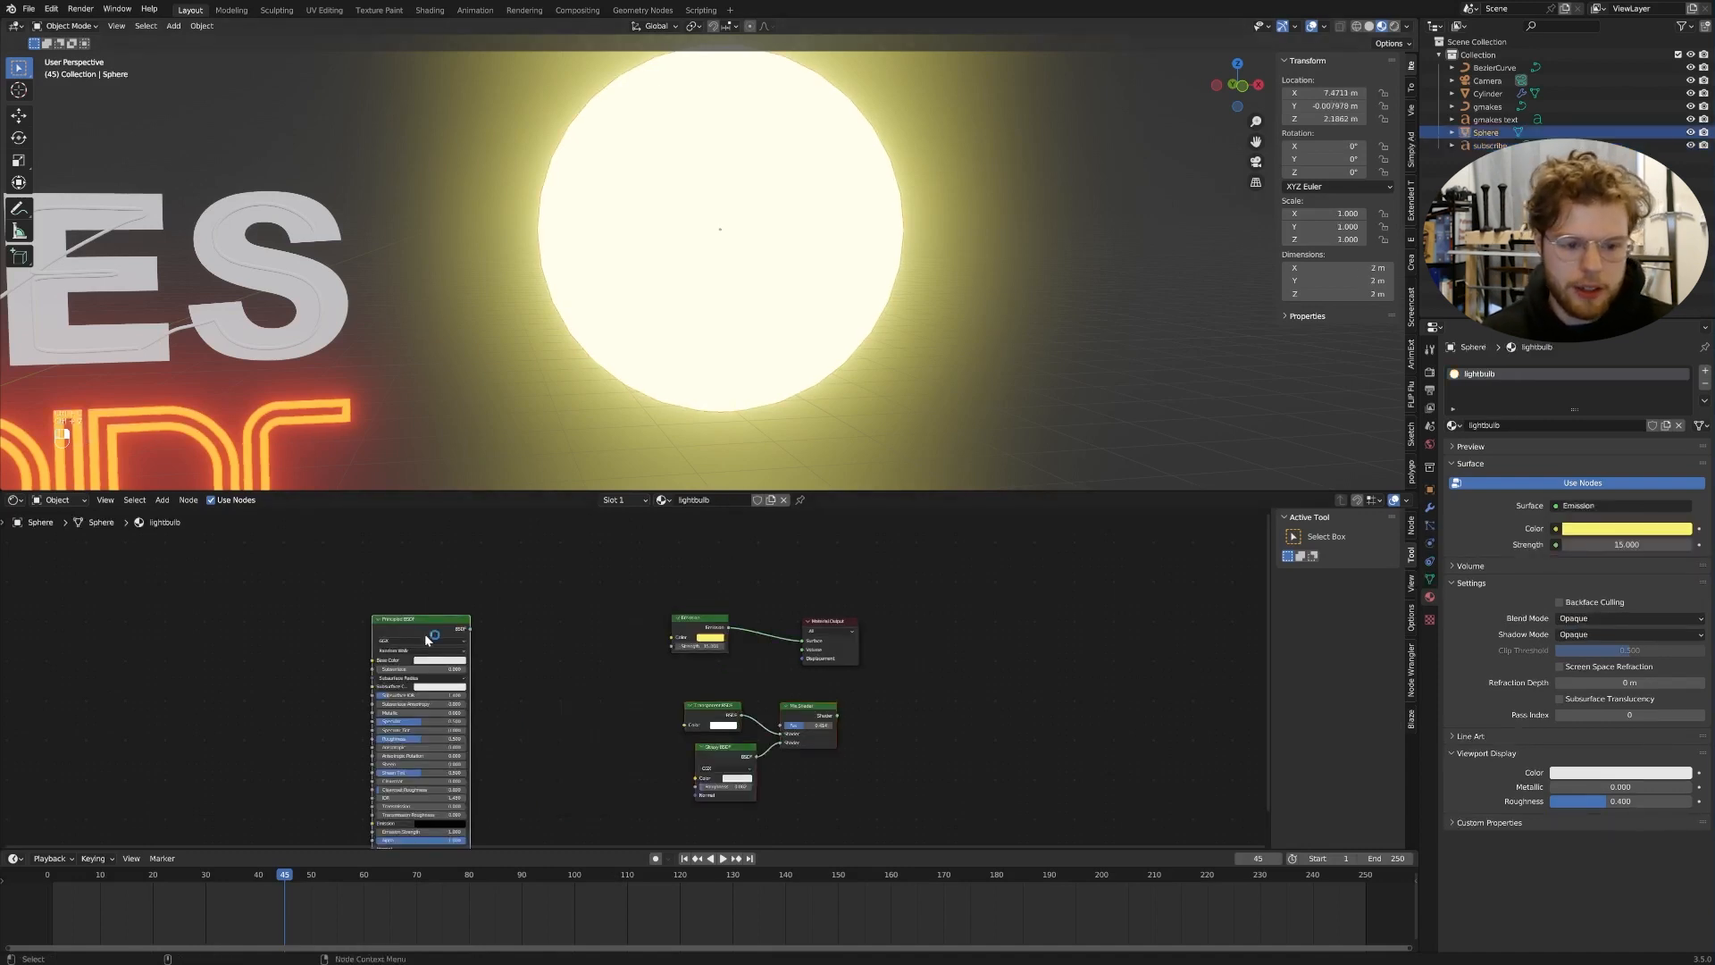
key("x")
left_click_drag(582, 693, 866, 822)
left_click_drag(831, 703, 748, 708)
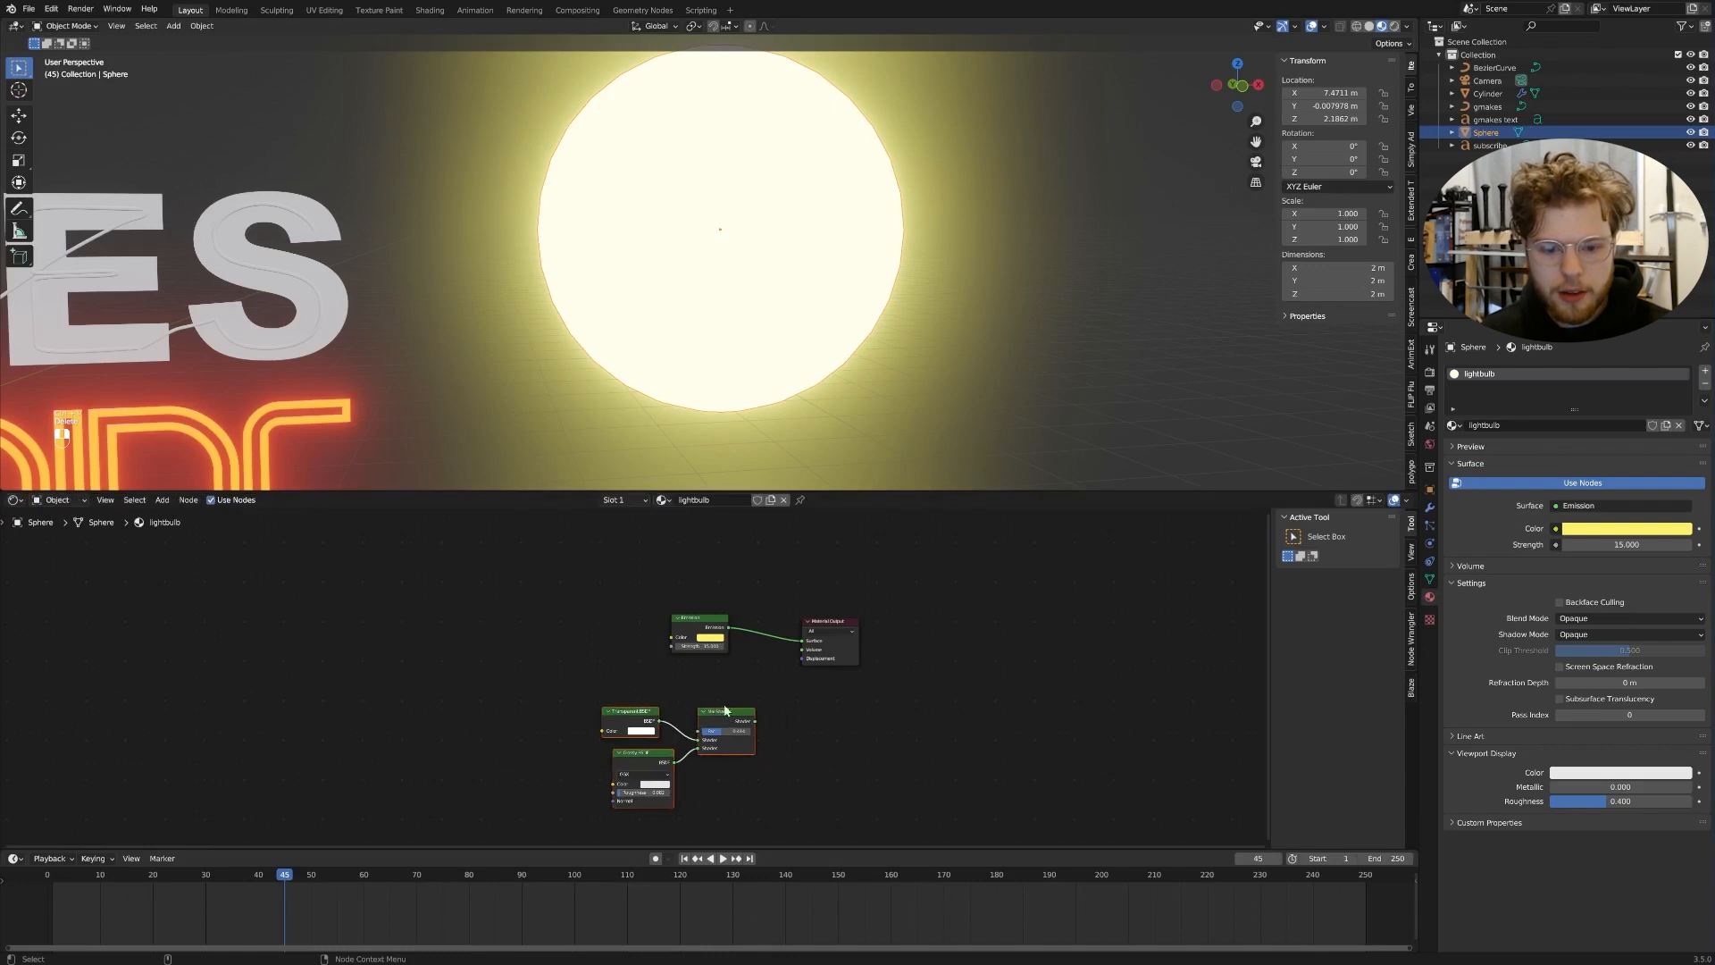
- Insert a duplicate Mix Shader between Emission and Material Output, and connect the glass mix to its second shader input
left_click(739, 720)
key("shift+d")
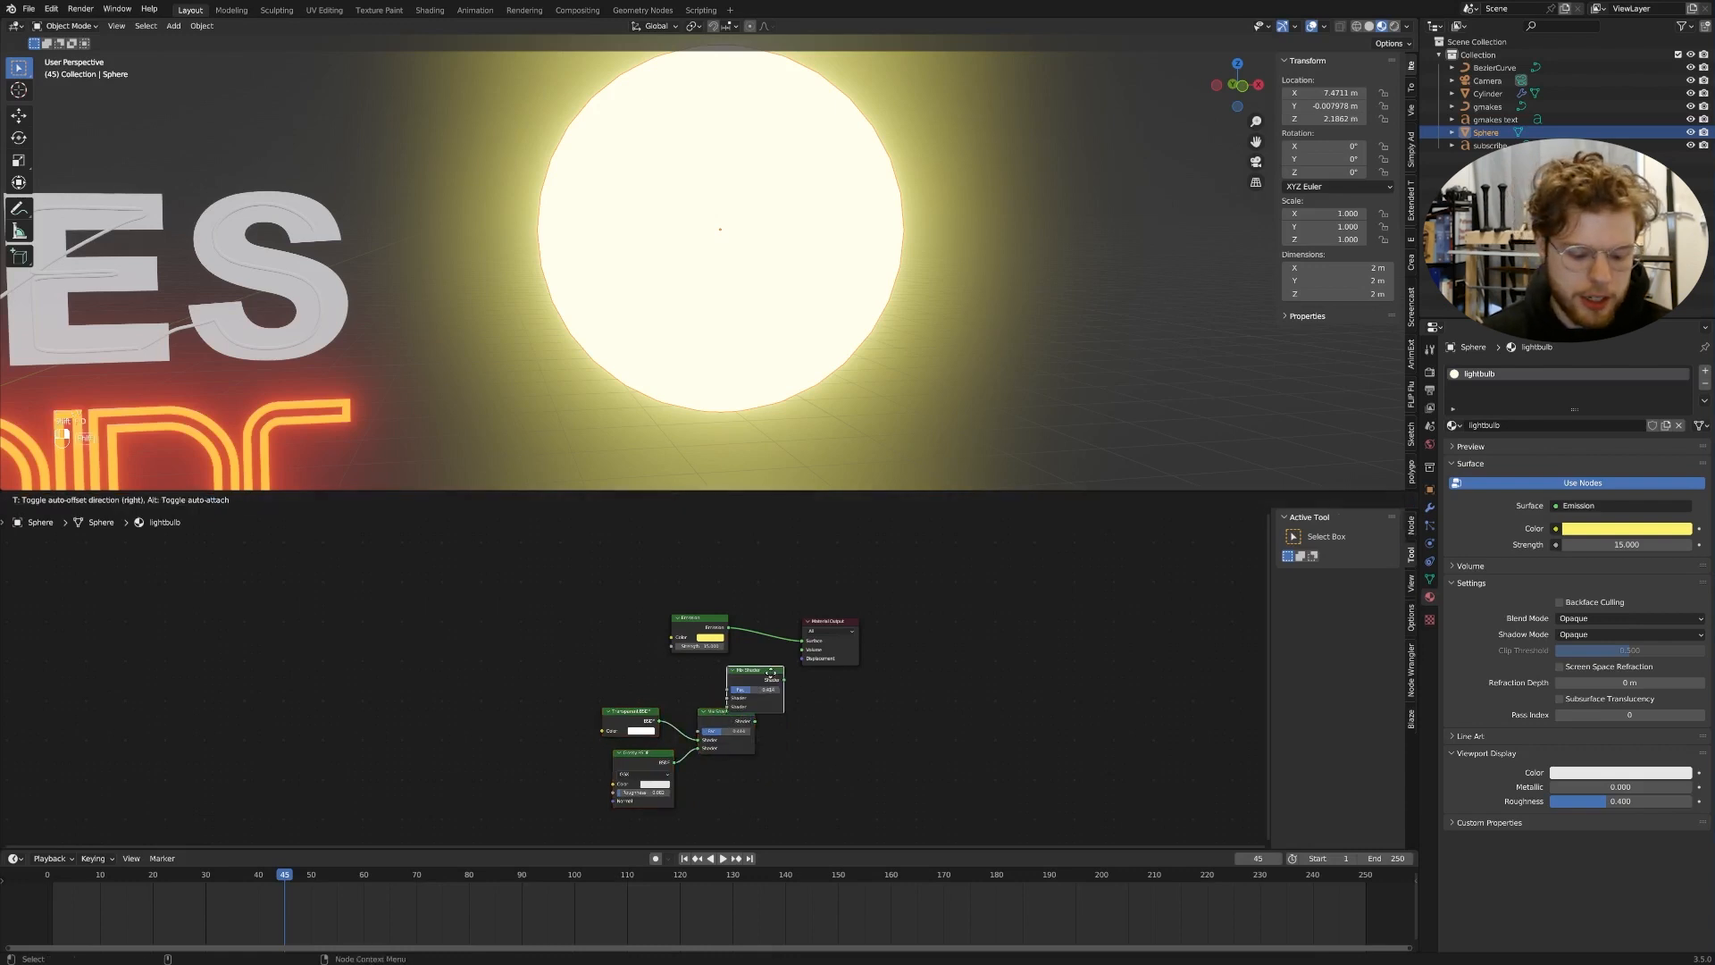
left_click(805, 648)
left_click_drag(755, 722, 763, 674)
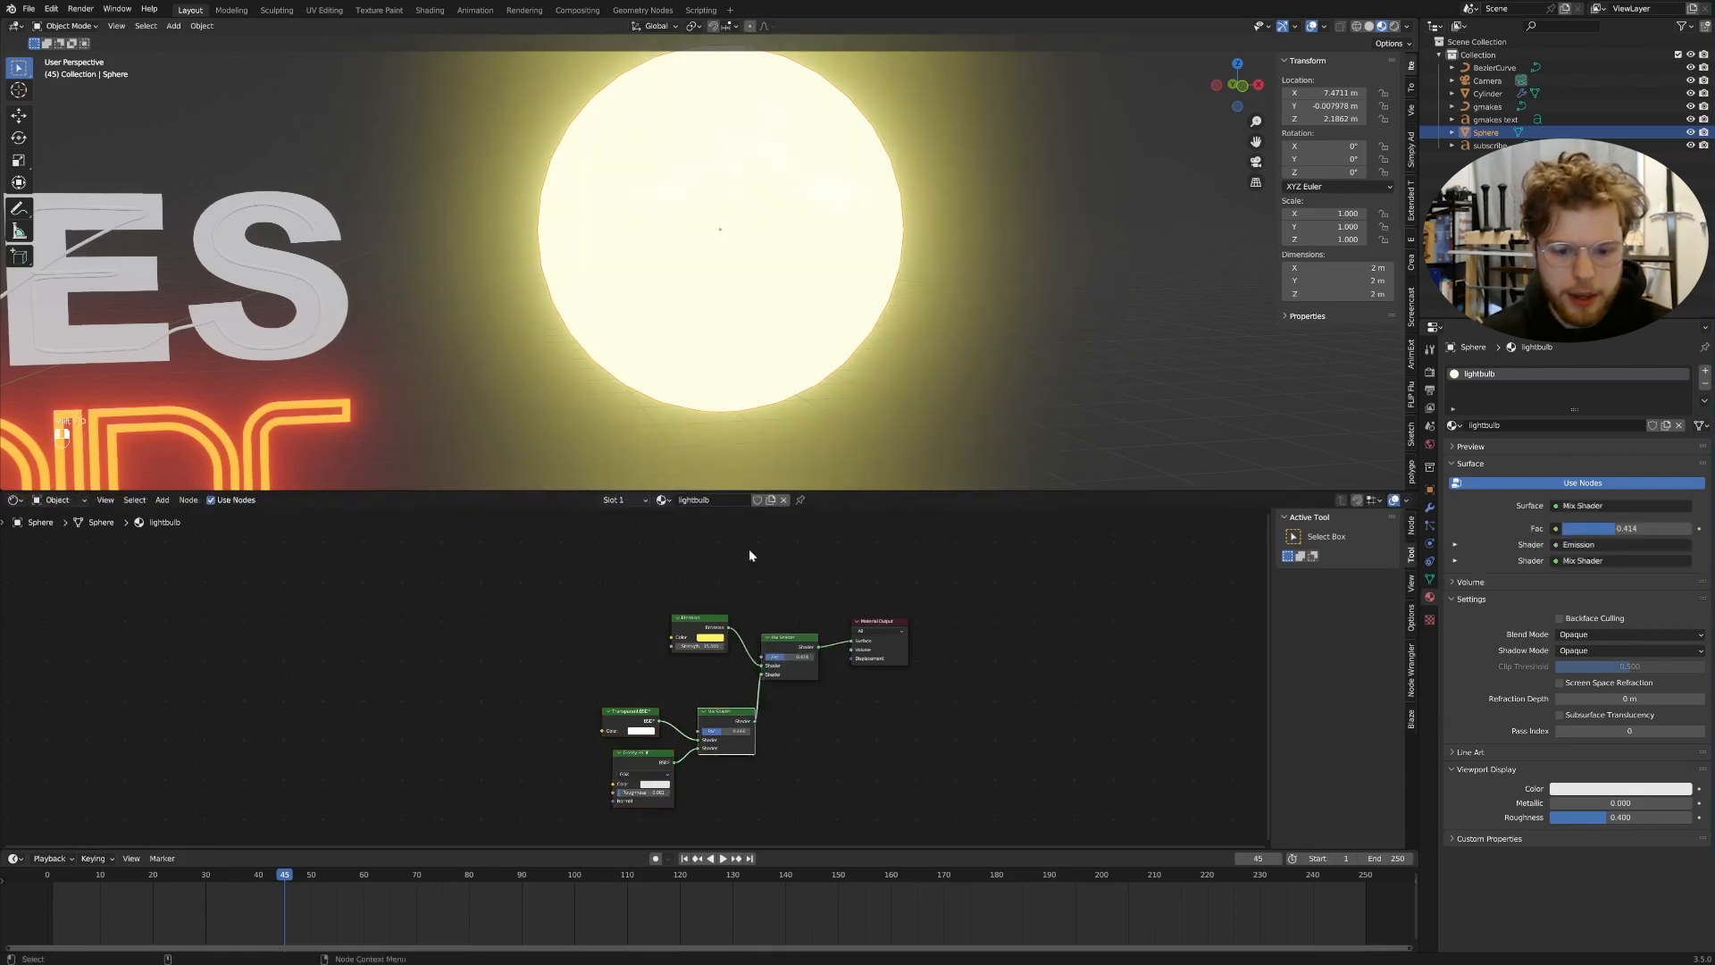
- Add a Fresnel node above the Emission node and connect it to the factor of the final Mix Shader
key("shift+a")
type("fERE")
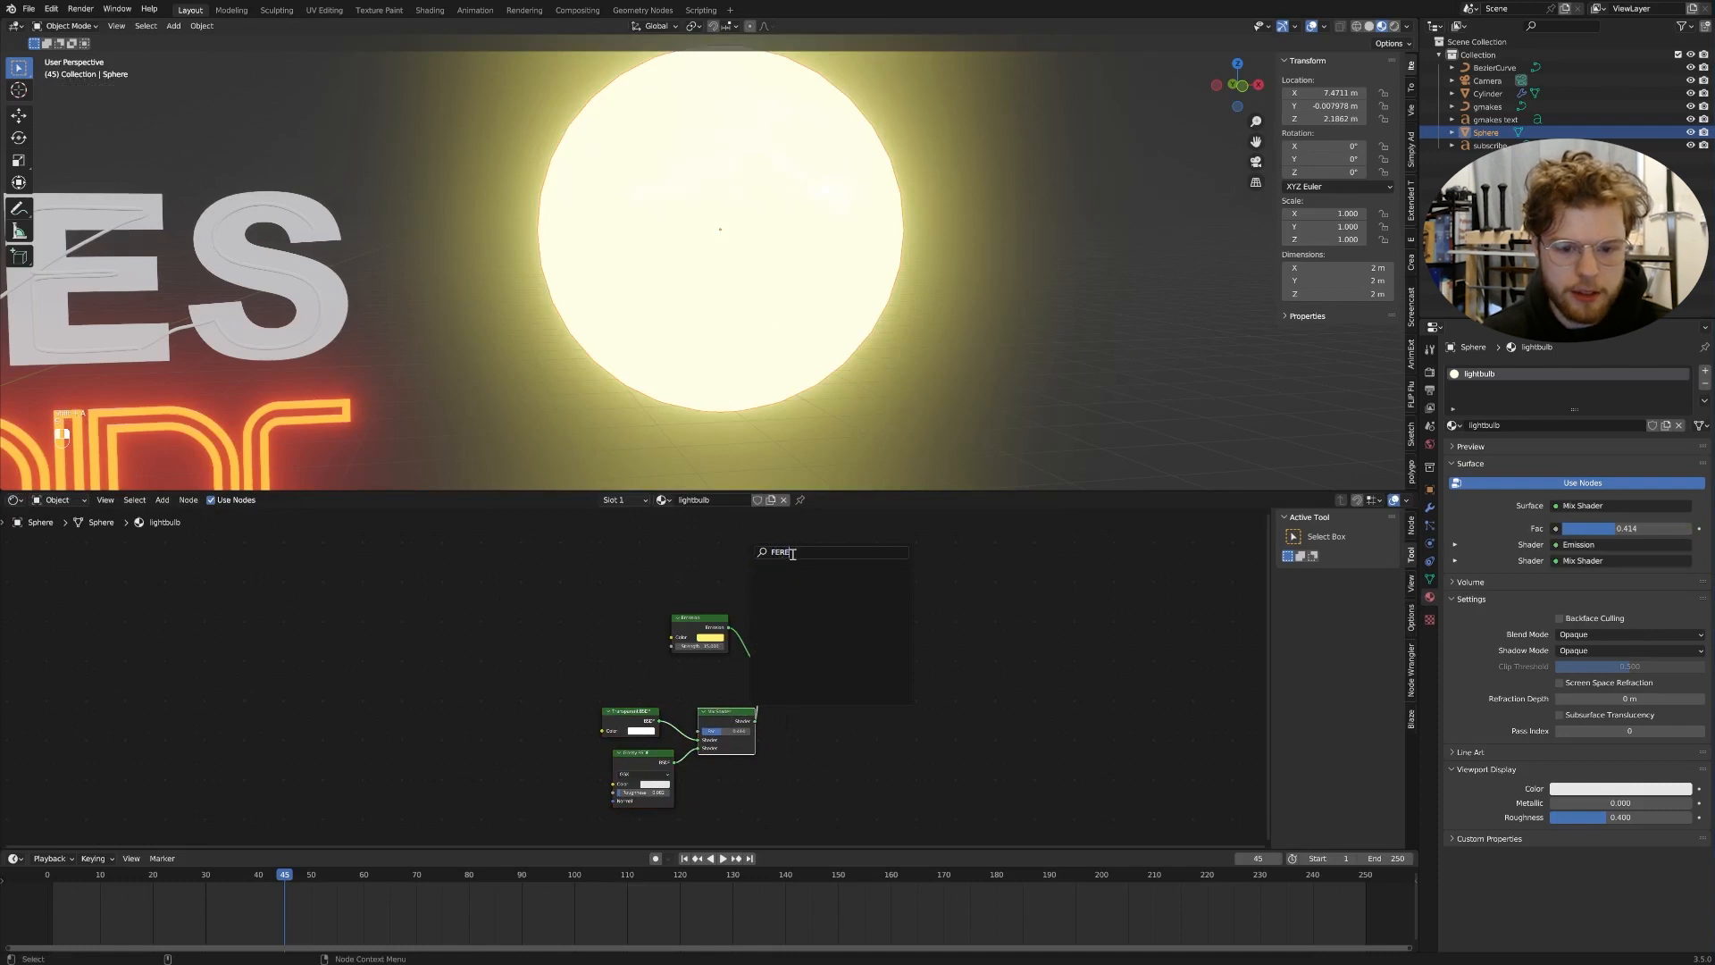
type("FRE")
left_click(804, 576)
left_click(716, 578)
left_click_drag(706, 620, 705, 650)
left_click_drag(717, 551, 717, 590)
scroll(692, 609, "up", 2)
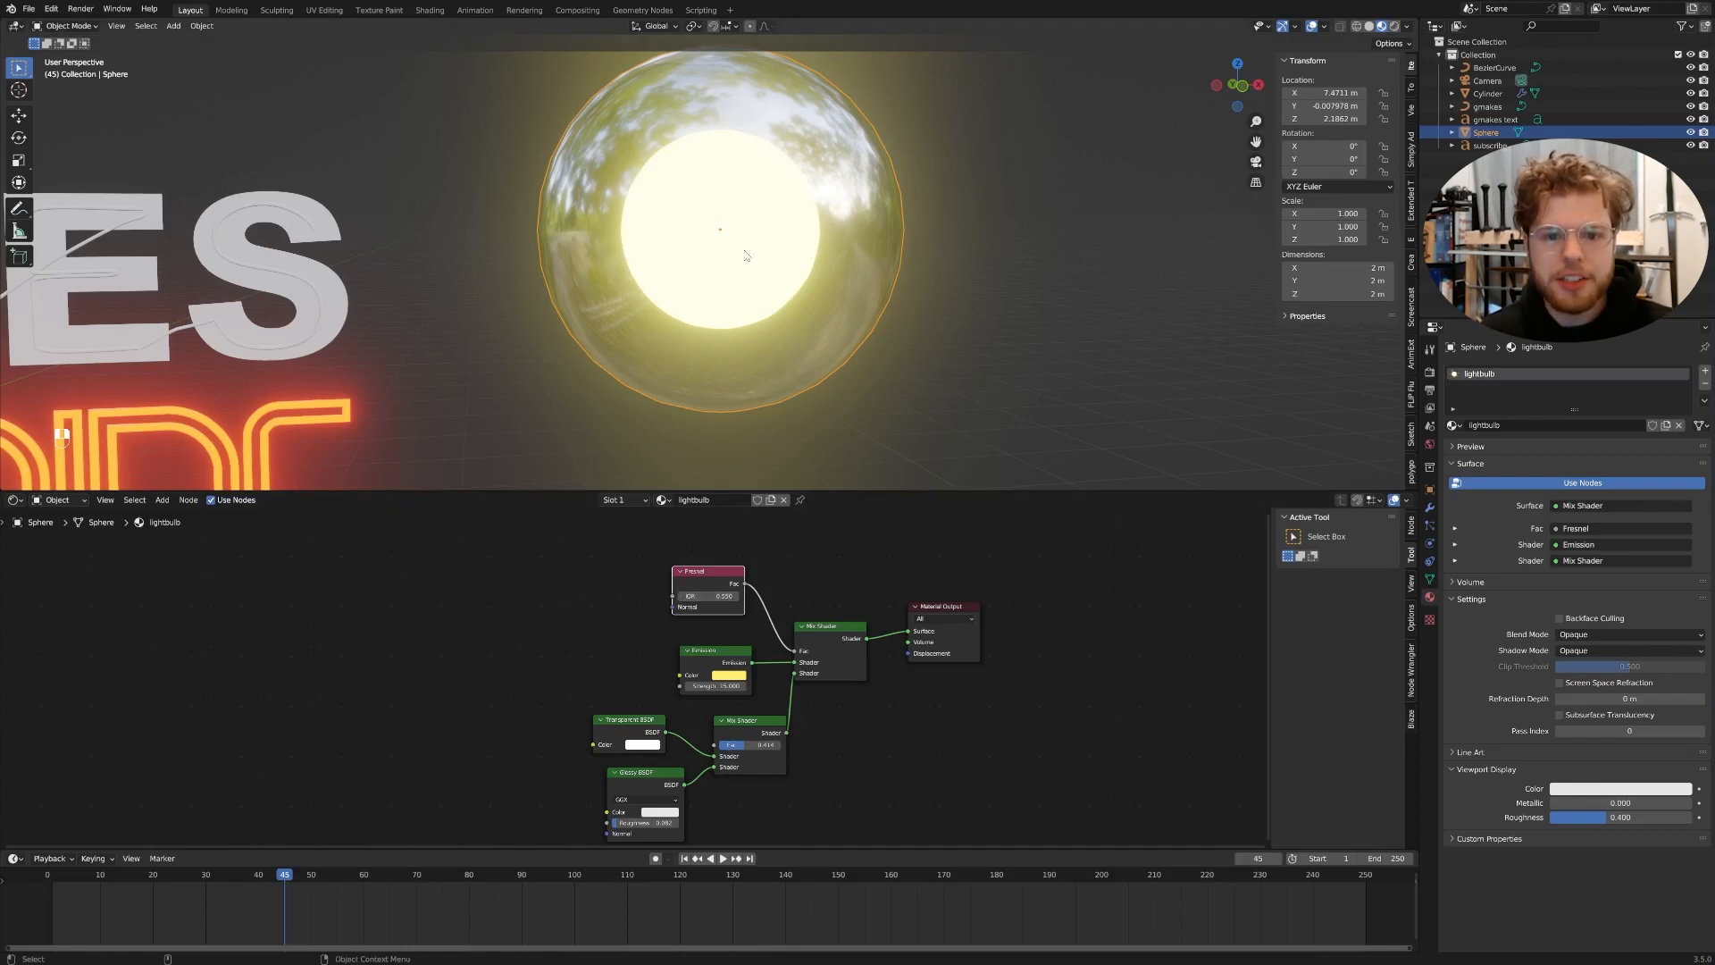
- Adjust the Fresnel IOR of the lightbulb material to about 0.95
left_click_drag(715, 596, 738, 596)
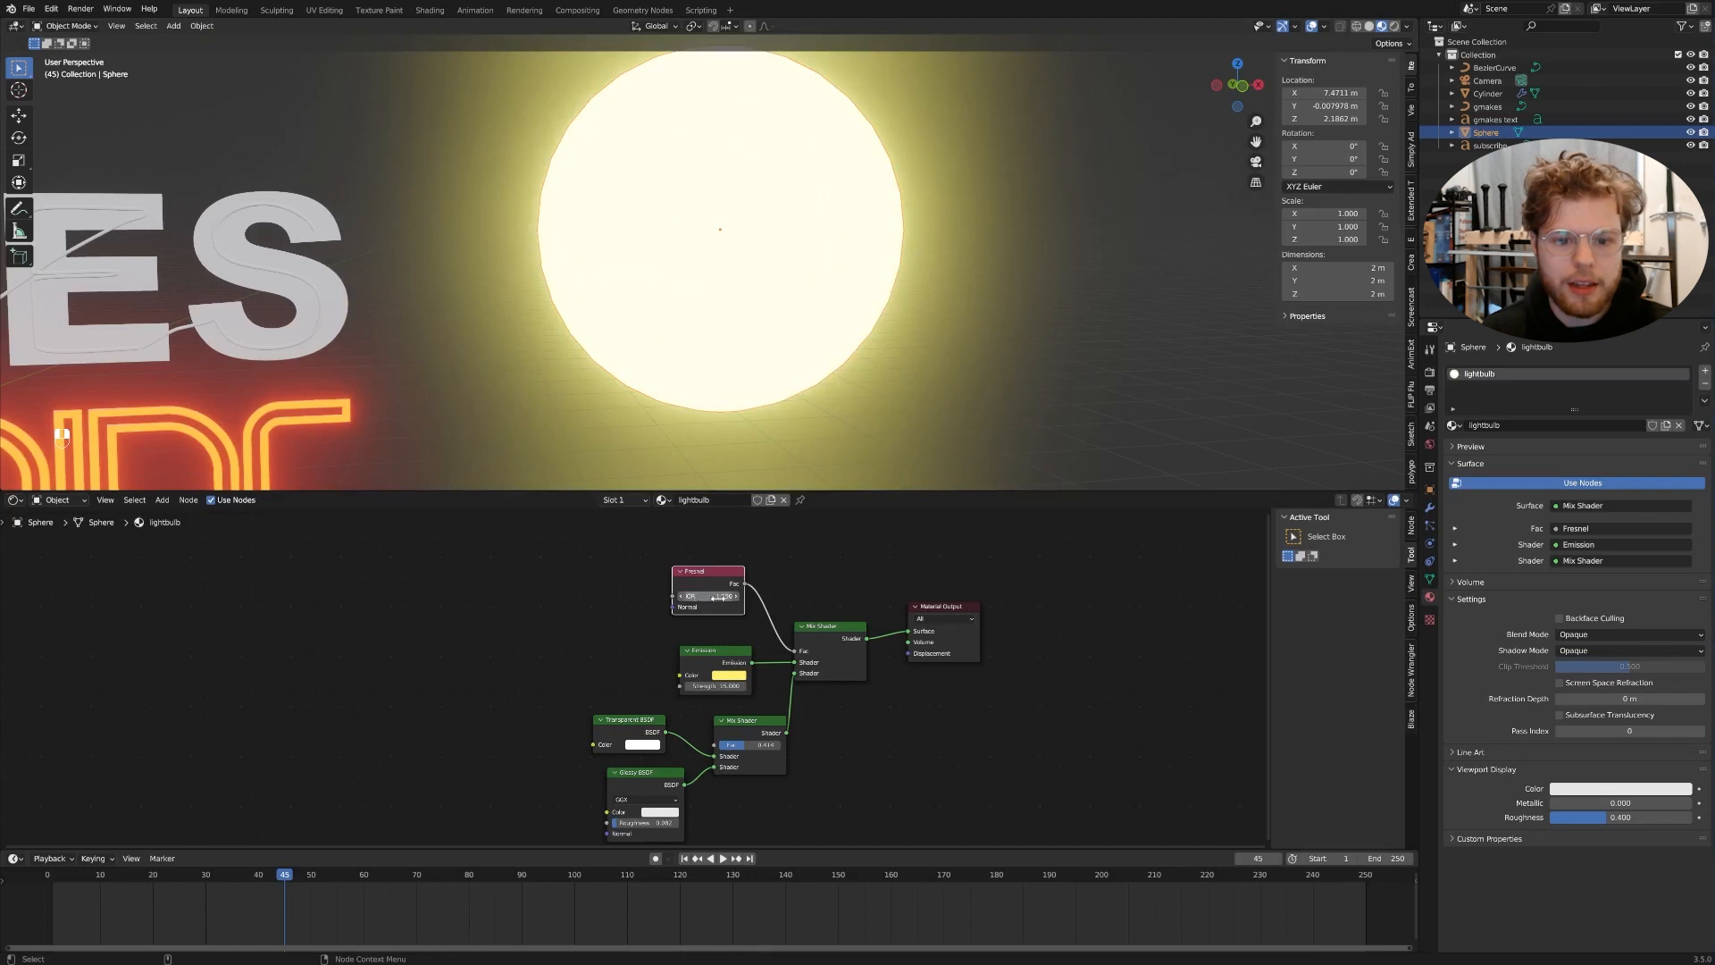
left_click_drag(686, 601, 682, 602)
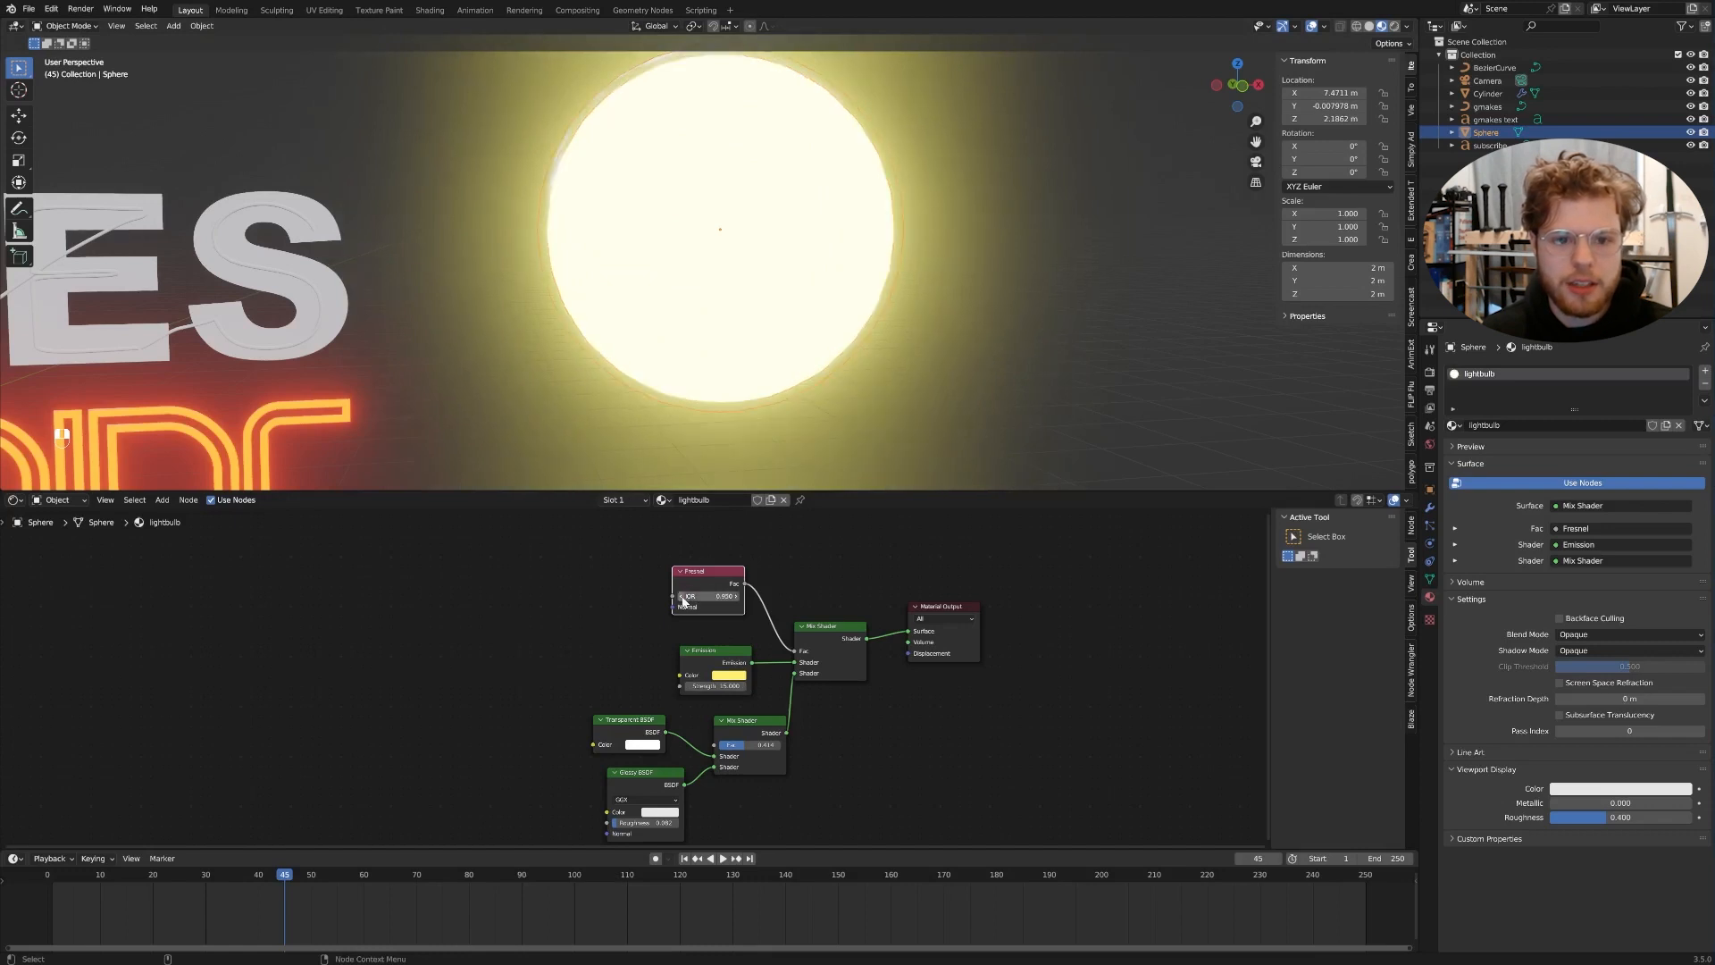
left_click(1038, 294)
scroll(1053, 298, "down", 5)
middle_click_drag(1052, 298, 963, 355)
scroll(994, 309, "up", 4)
scroll(977, 337, "down", 4)
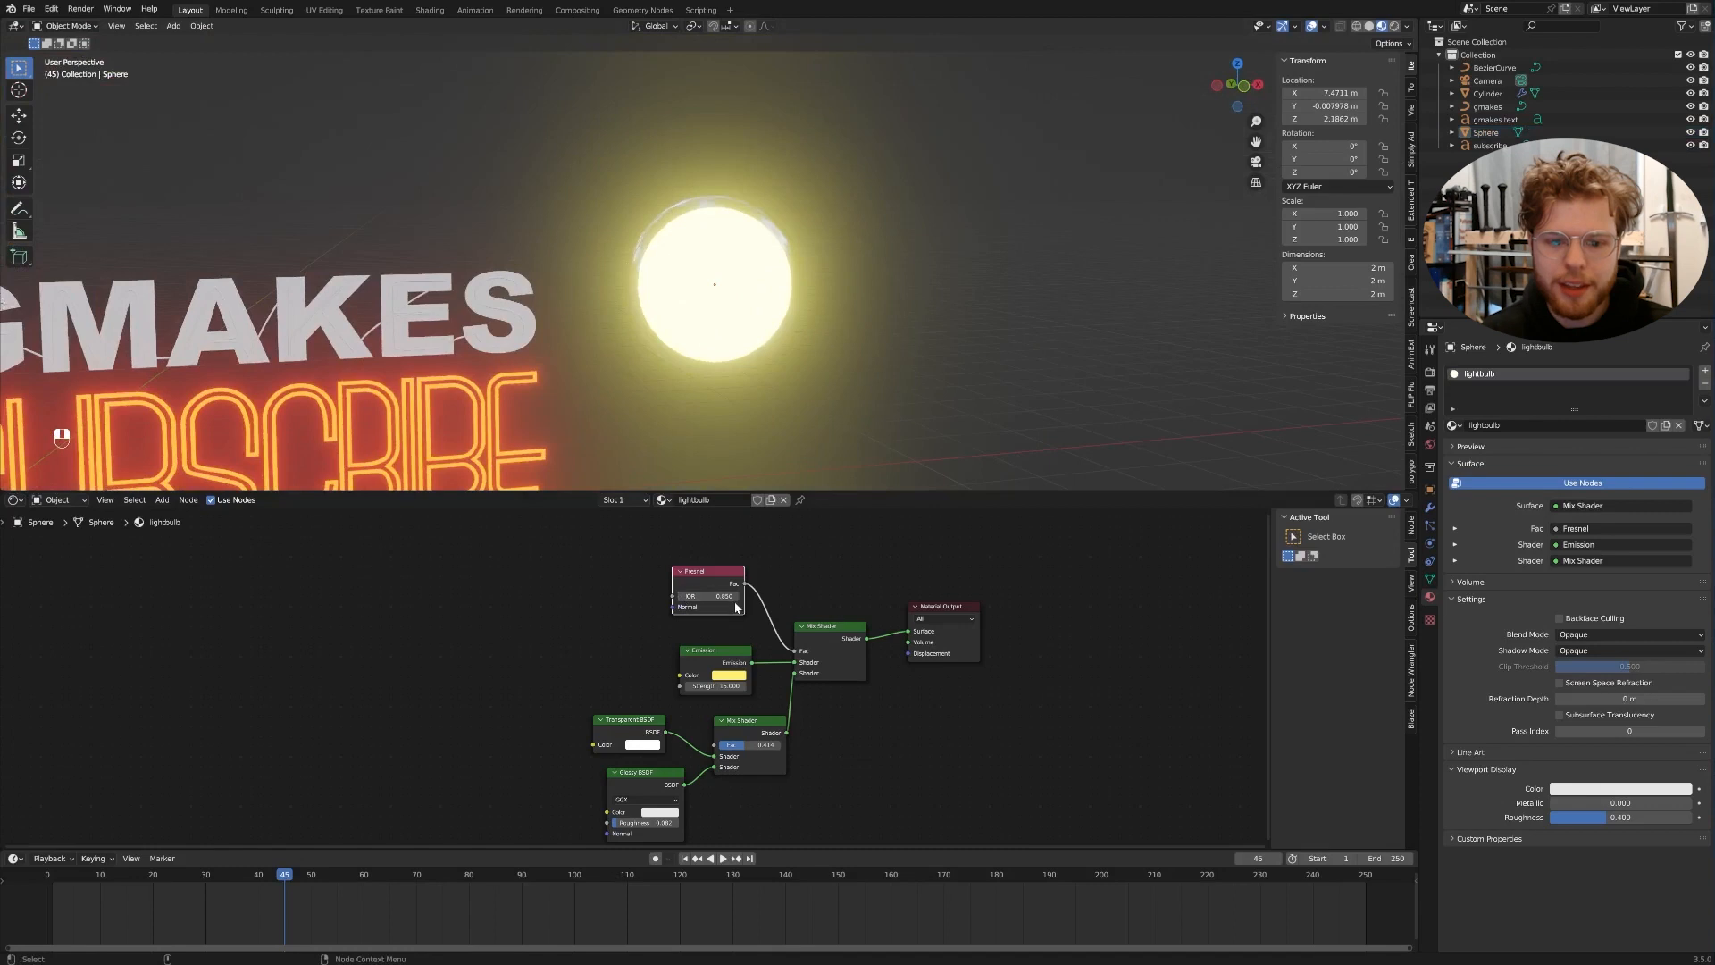
left_click(737, 595)
middle_click_drag(815, 715, 781, 685)
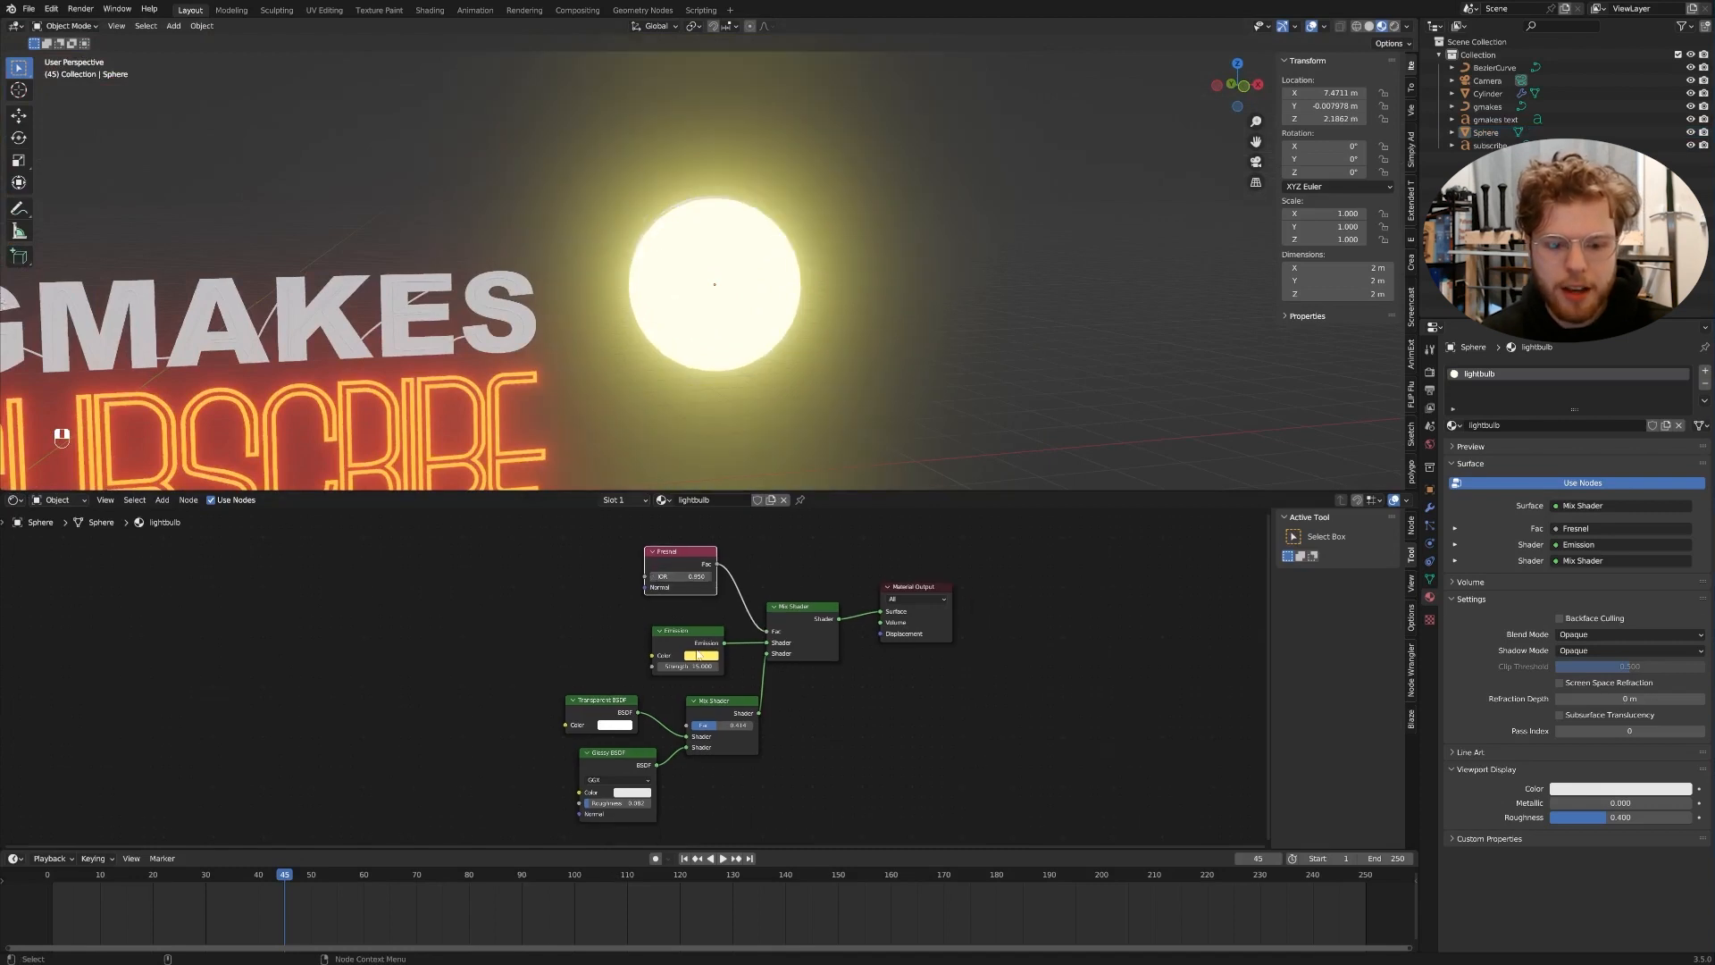
- Lower the strength of the lightbulb's Emission node to 1
left_click_drag(707, 667, 661, 668)
mouse_move(798, 368)
middle_mouse_down()
mouse_move(904, 330)
mouse_move(795, 341)
middle_mouse_up()
scroll(795, 341, "up", 4)
middle_click_drag(656, 407, 736, 377)
left_click(708, 667)
key("Return")
scroll(864, 375, "down", 5)
middle_click_drag(911, 395, 832, 320)
scroll(794, 367, "up", 4)
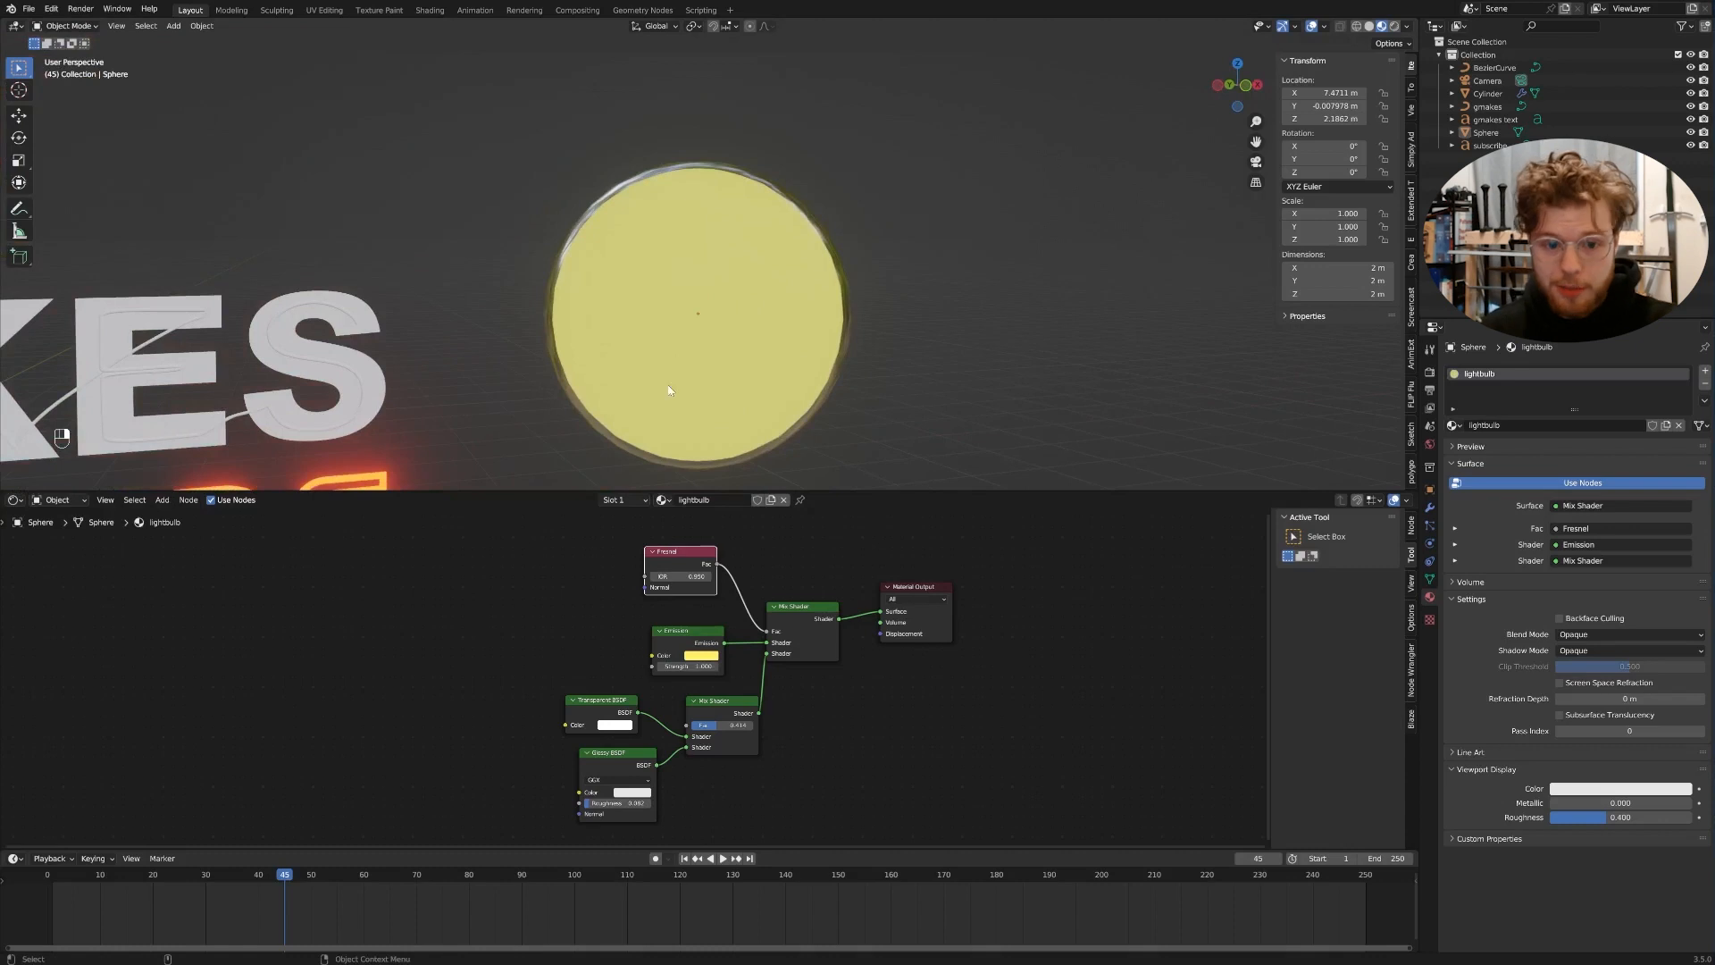
- Examine the dimmed lightbulb sphere and its glass rim from different distances and angles
scroll(686, 398, "down", 4)
scroll(751, 333, "up", 4)
middle_click_drag(720, 361, 706, 322)
scroll(751, 333, "up", 1)
scroll(677, 308, "down", 4)
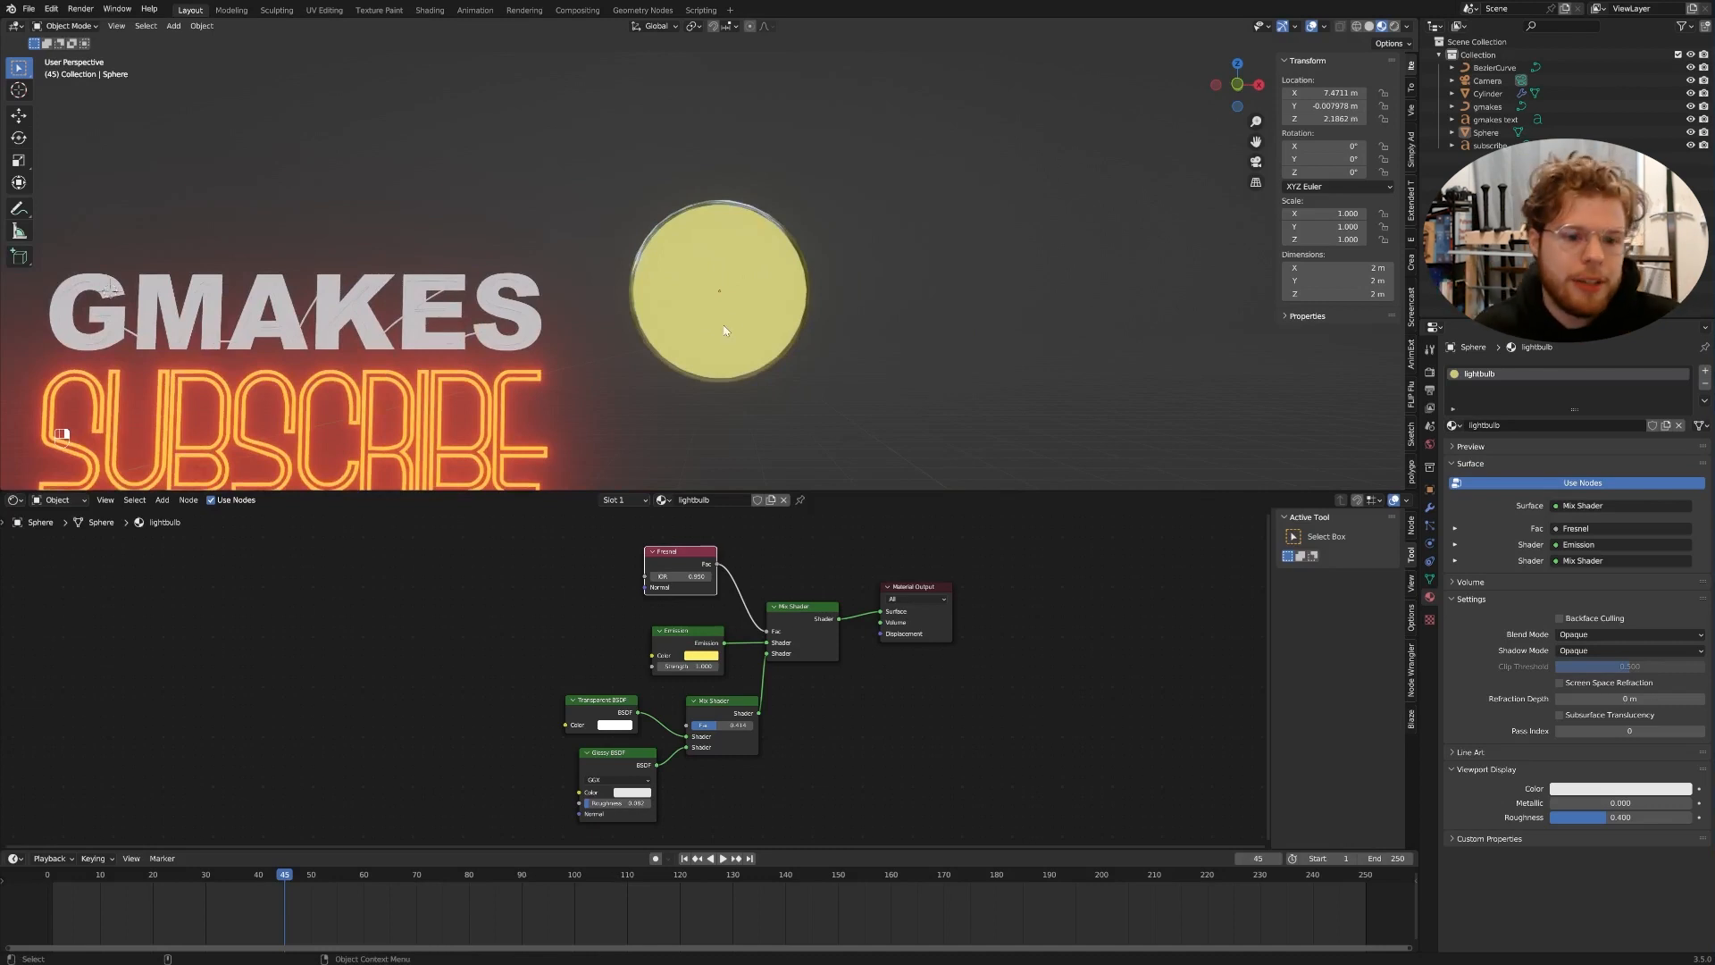
scroll(725, 326, "down", 3)
middle_click_drag(727, 321, 840, 351)
scroll(954, 342, "up", 4)
- Create a new material on the Bezier curve pieces that connect the tubes between the GMAKES letters
middle_click_drag(954, 342, 1155, 281, "shift")
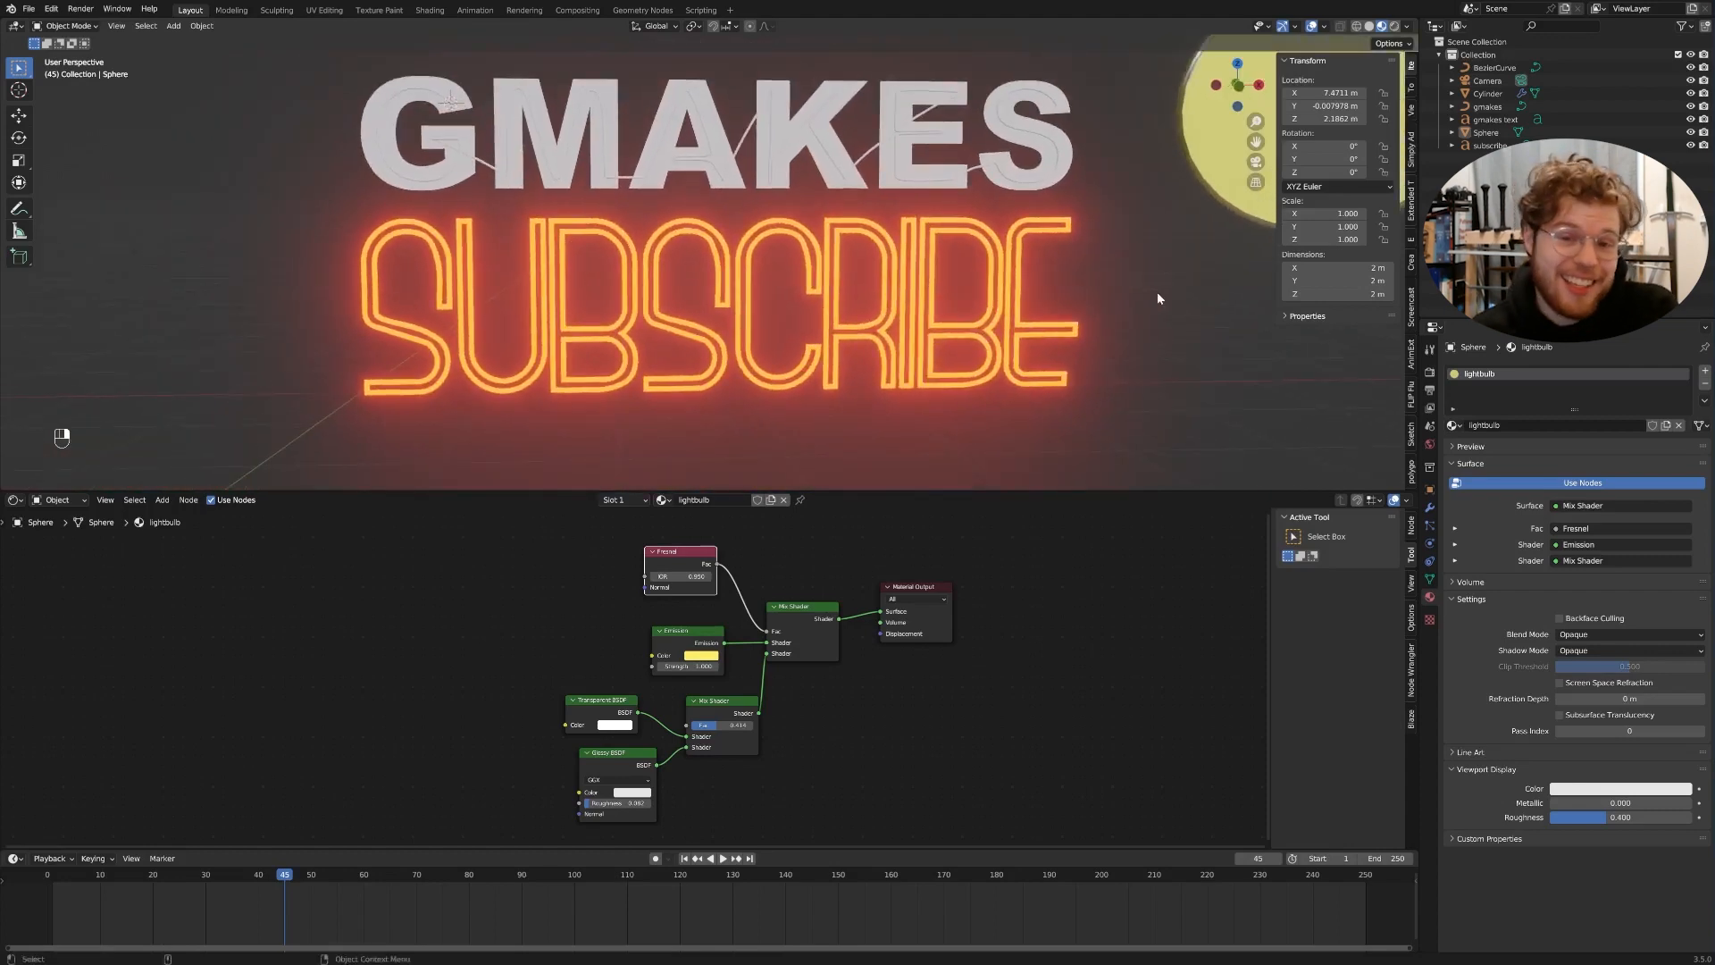
middle_click_drag(1131, 306, 1145, 358, "shift")
scroll(1139, 354, "up", 4)
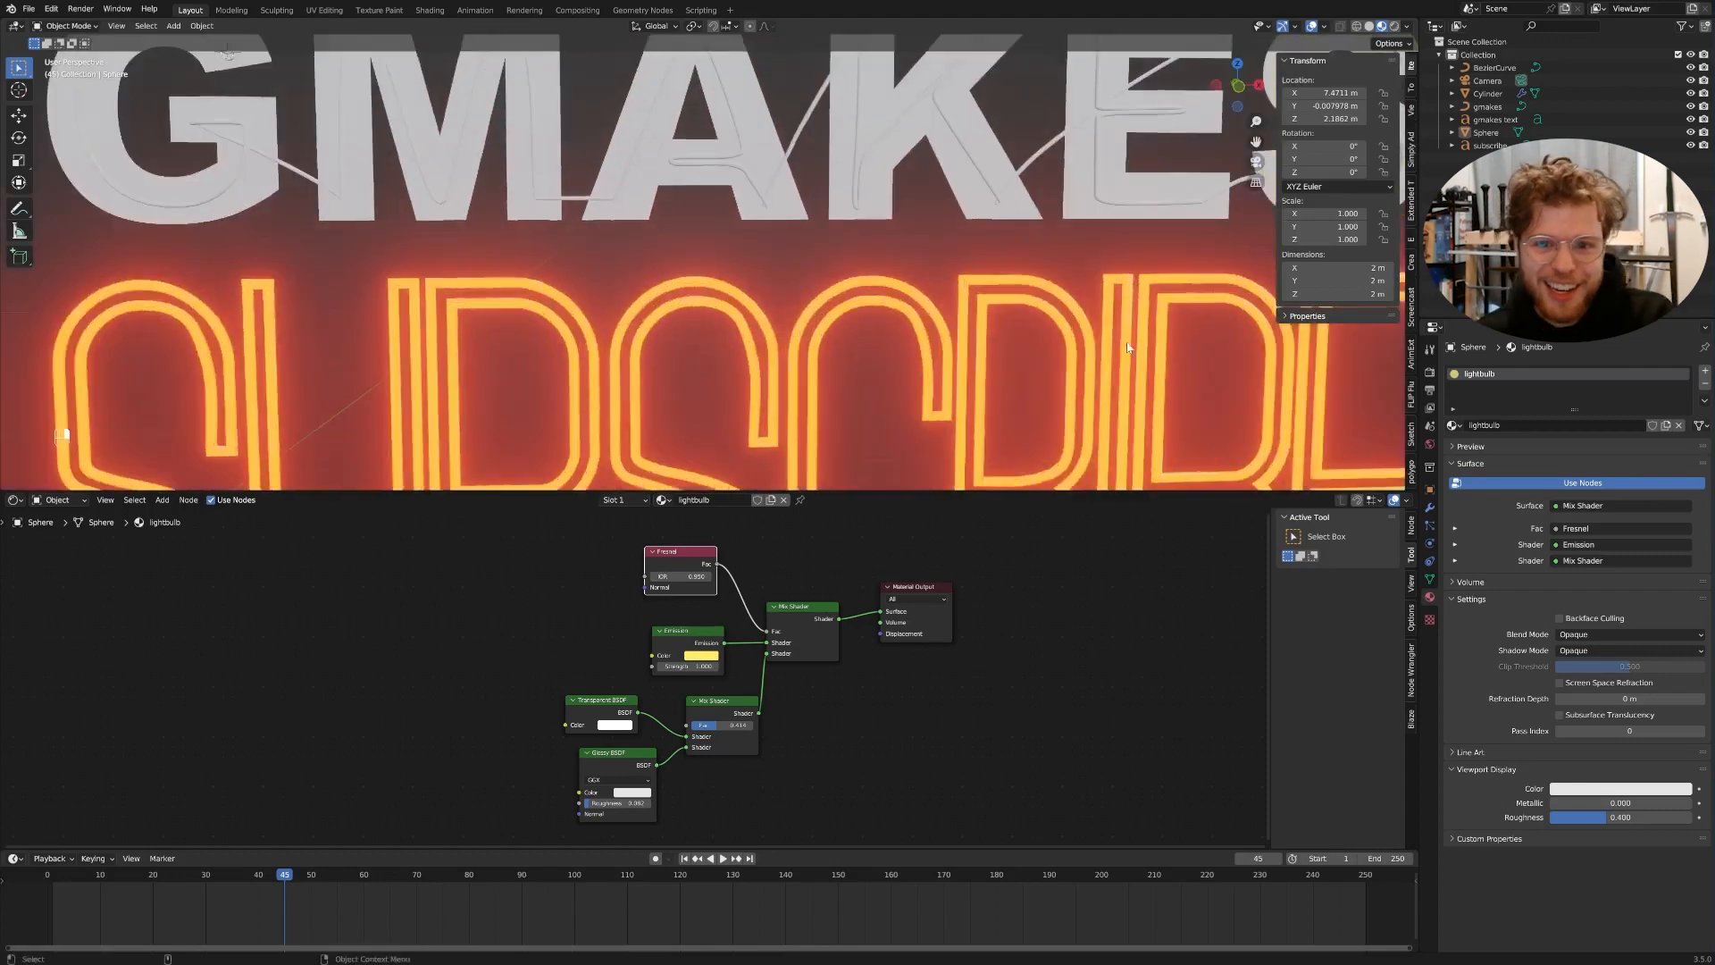
middle_click_drag(990, 254, 875, 360, "shift")
left_click(717, 228)
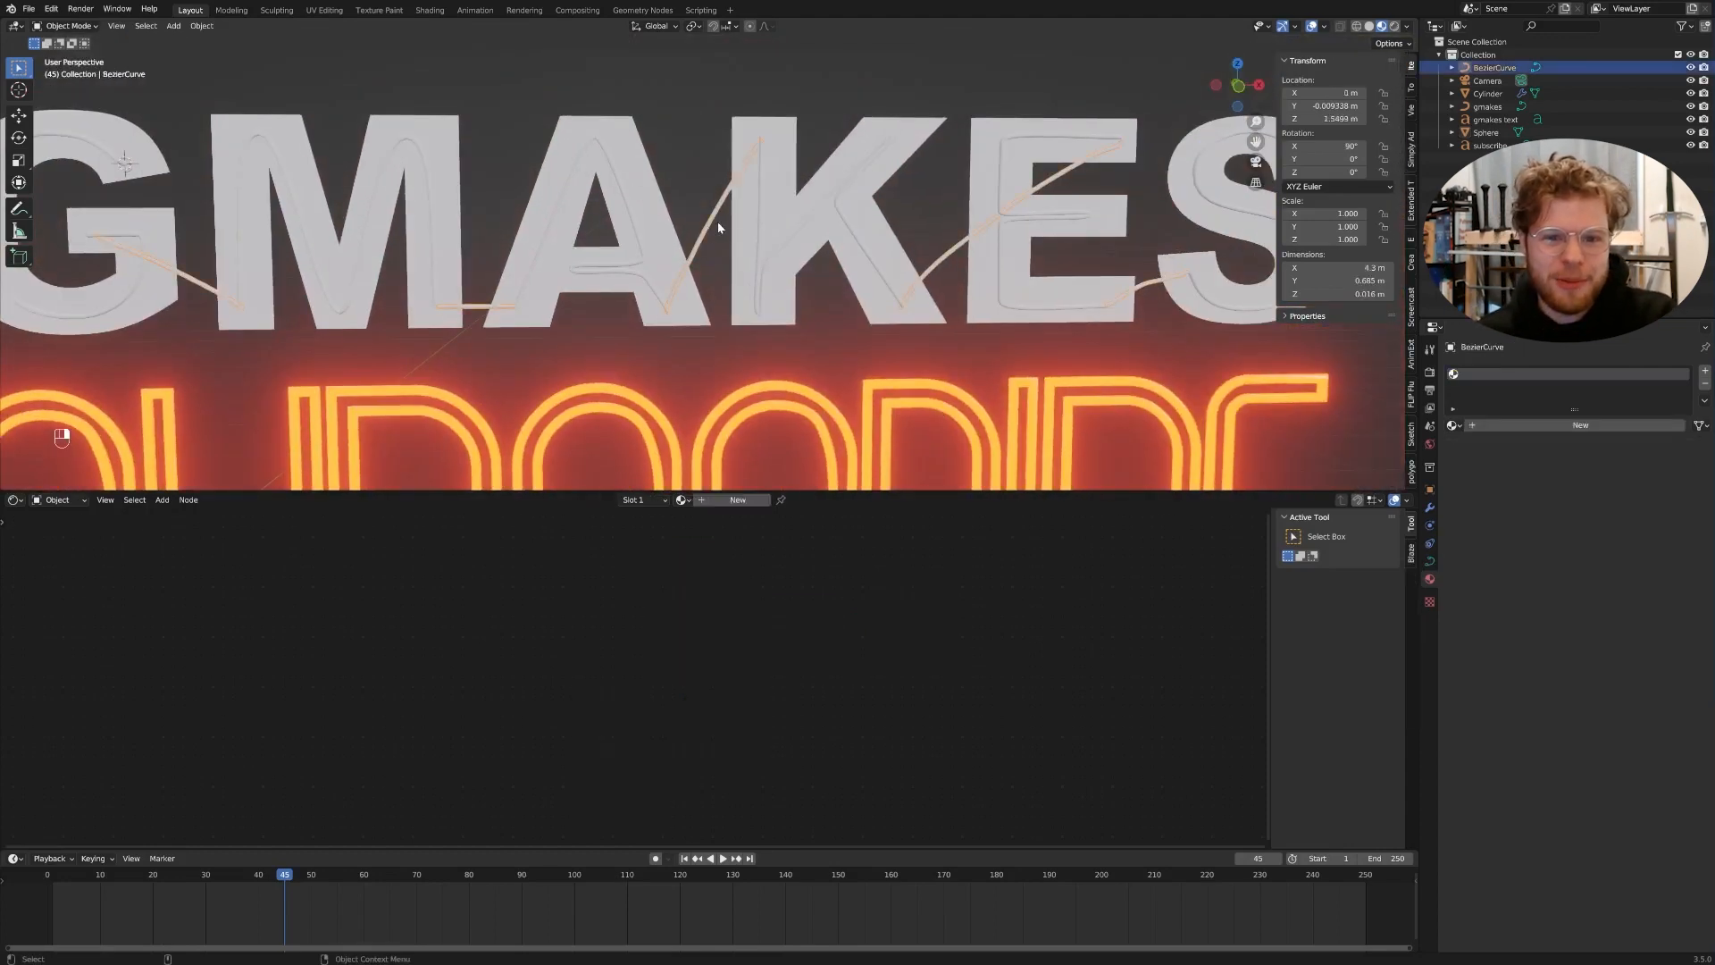
left_click(734, 500)
key("i")
double_click(701, 501)
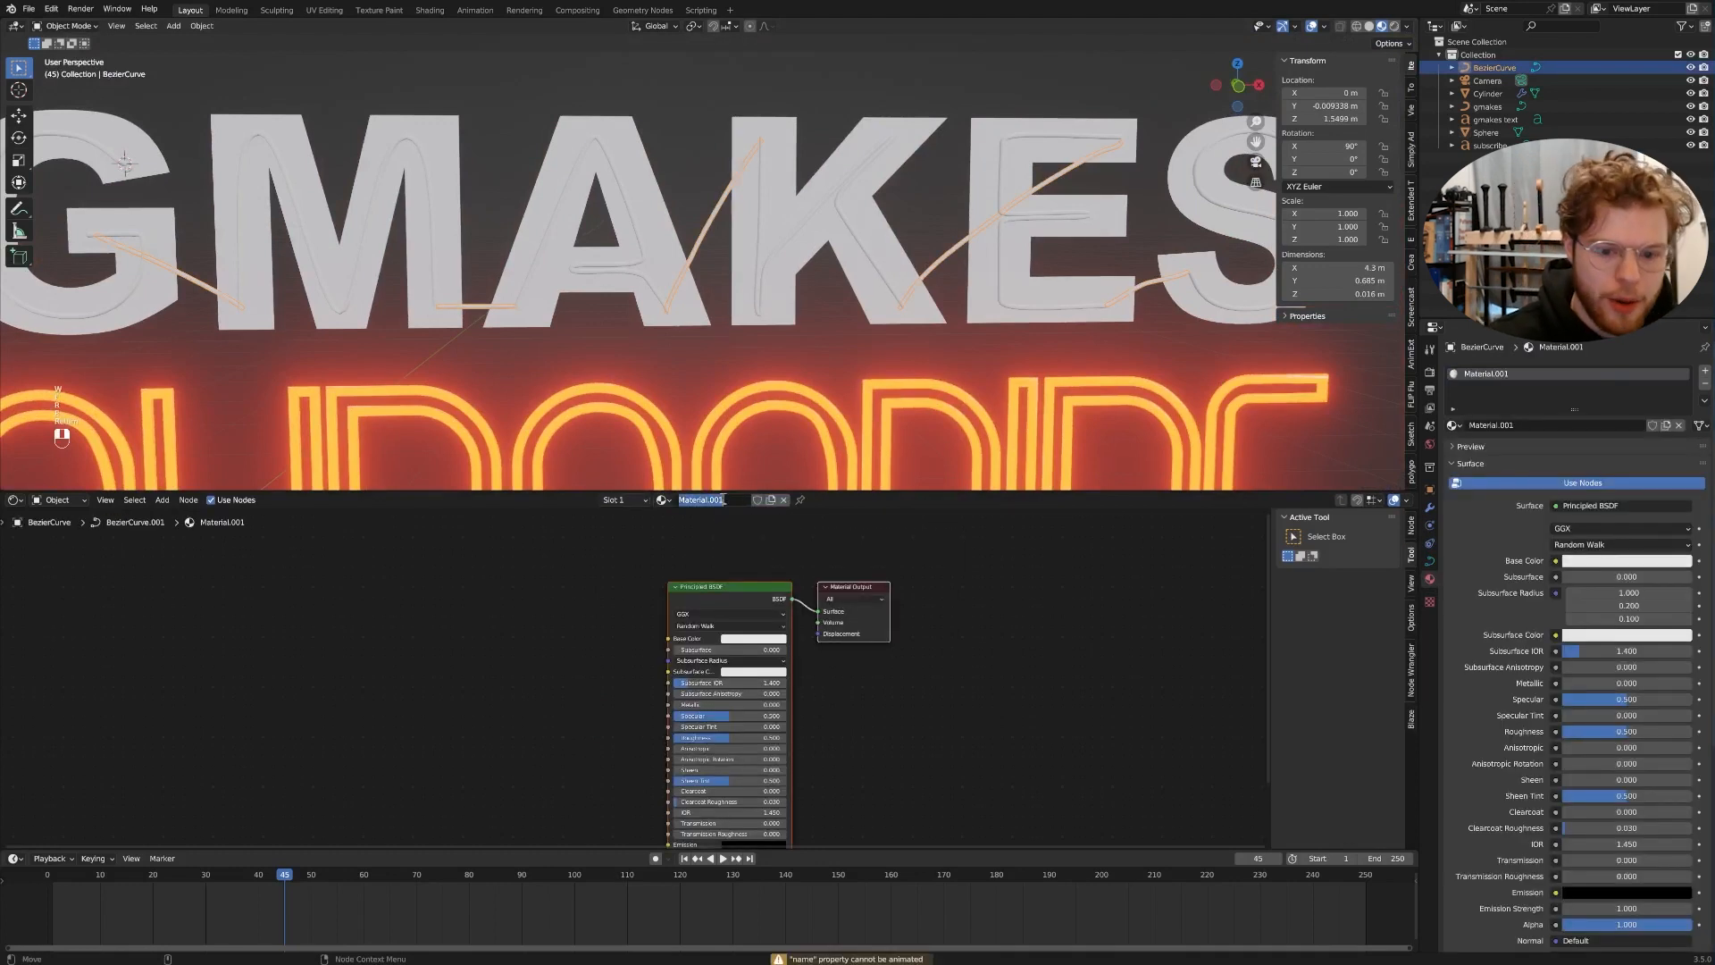
left_click(574, 670)
left_click_drag(693, 587, 538, 611)
left_click(693, 579)
- Set the connector material's base color to black and its roughness to about 0.72
middle_click_drag(846, 677, 875, 652)
scroll(630, 661, "up", 2)
scroll(656, 635, "up", 1)
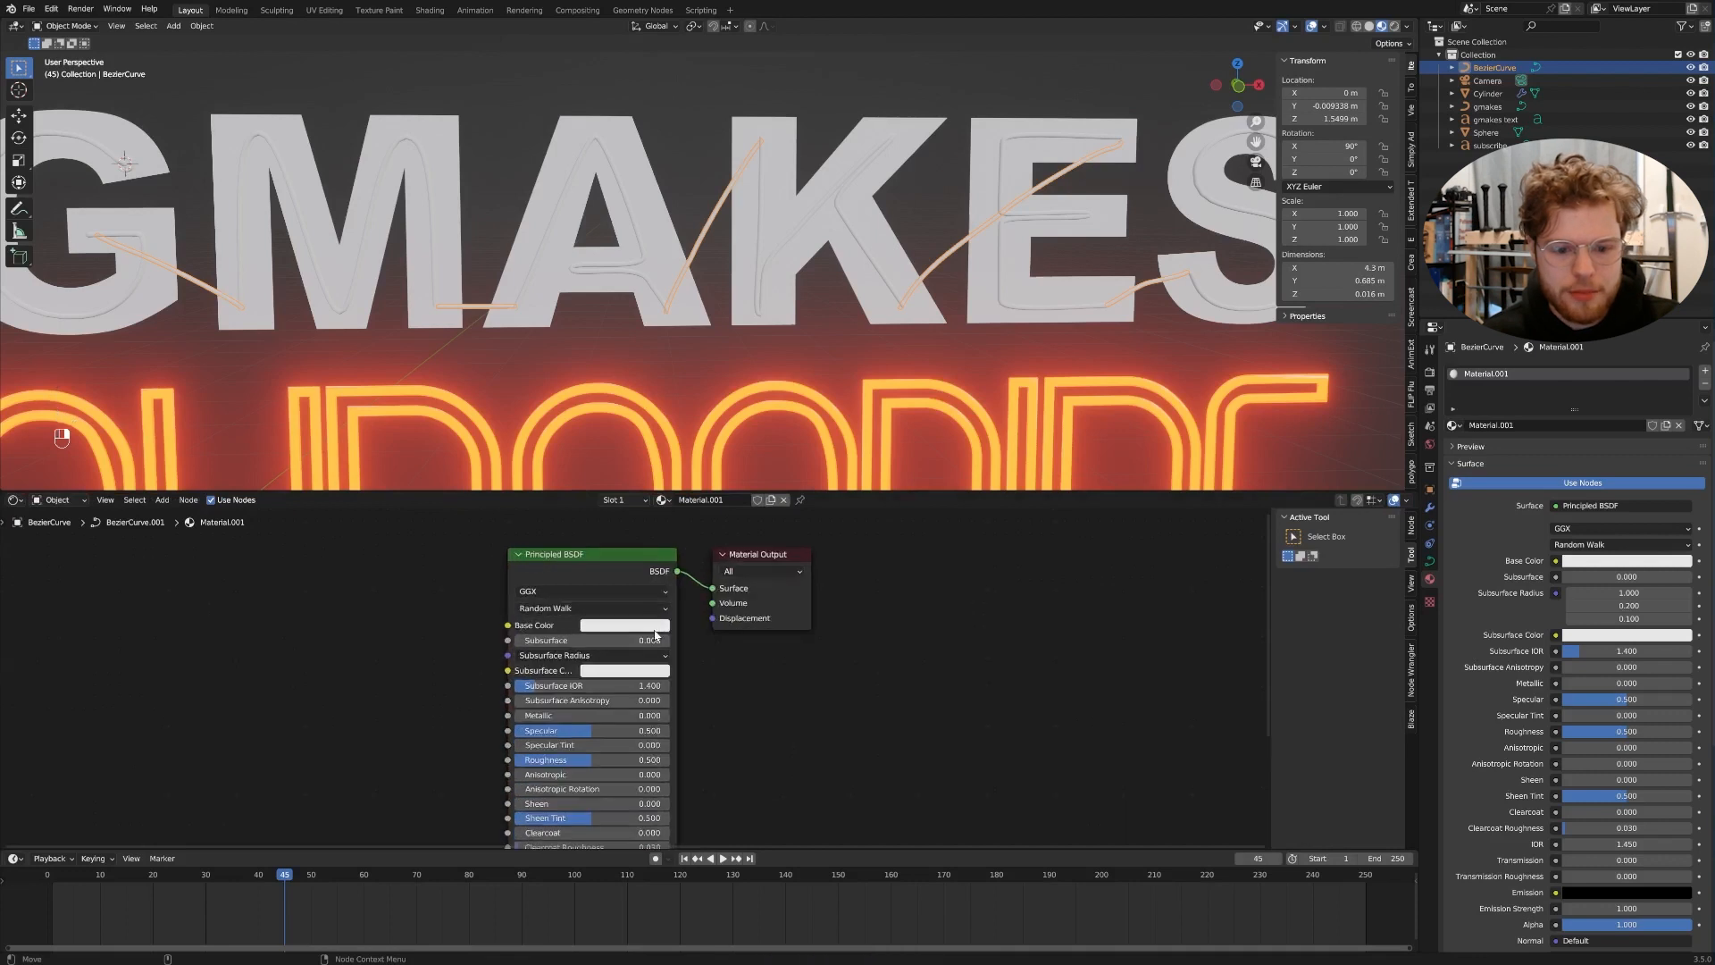
scroll(655, 628, "down", 2)
left_click(659, 634)
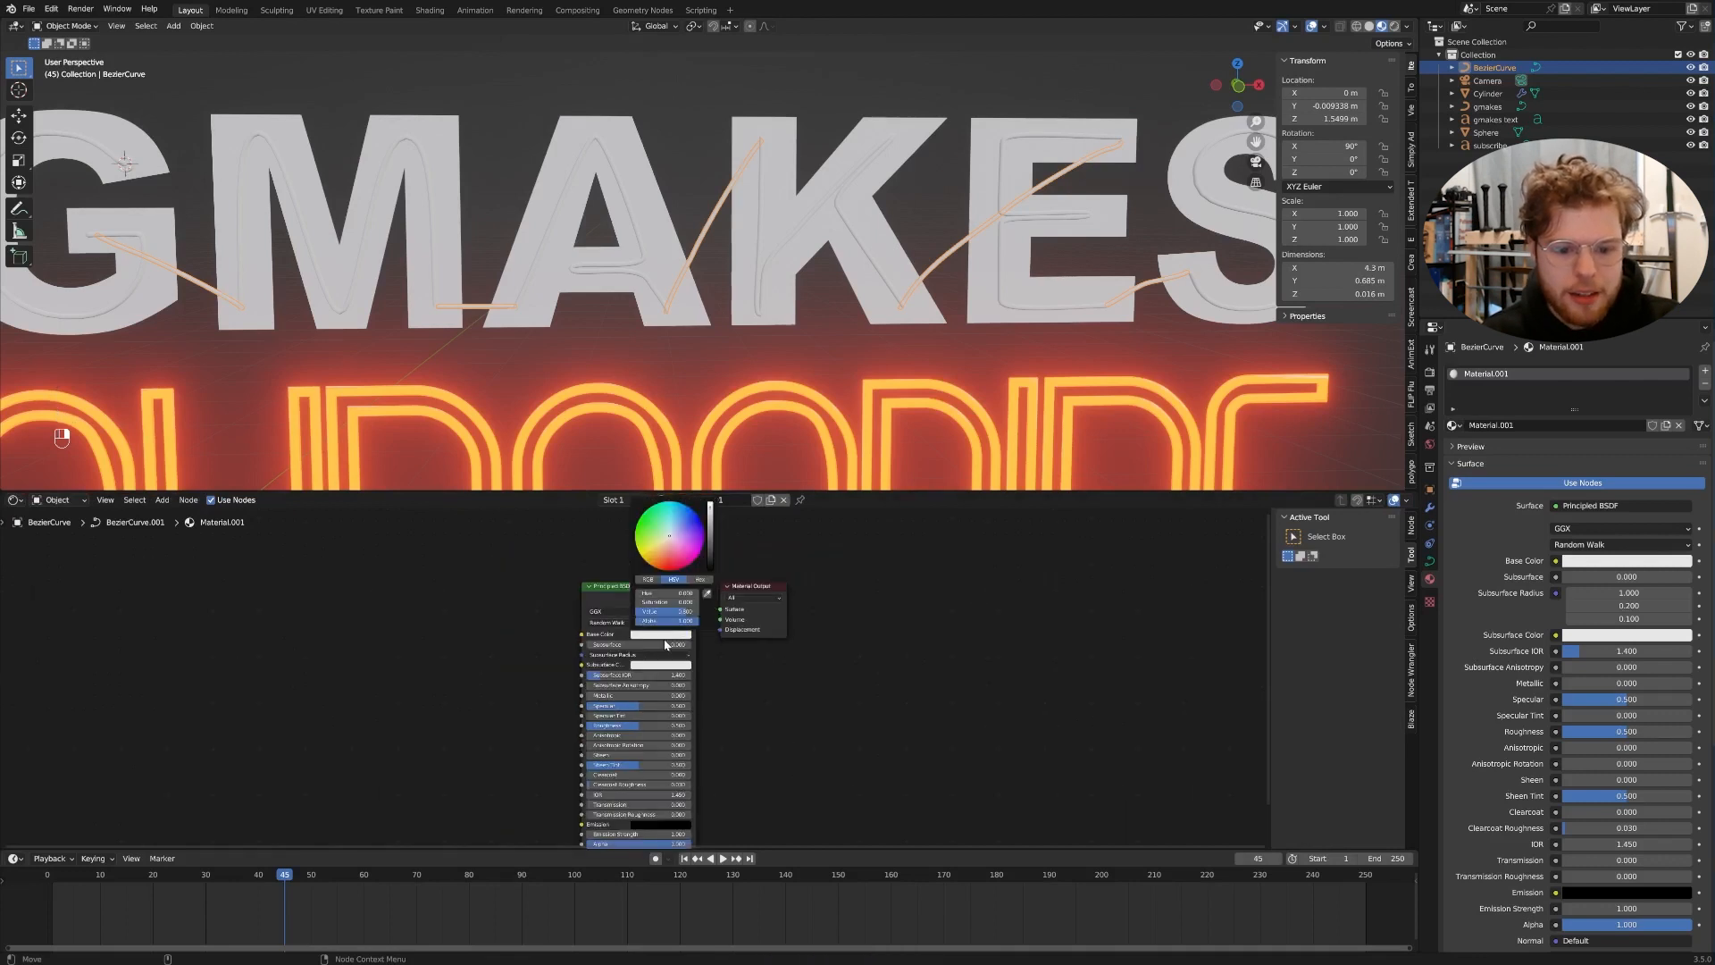
left_click(664, 636)
left_click_drag(711, 529, 711, 576)
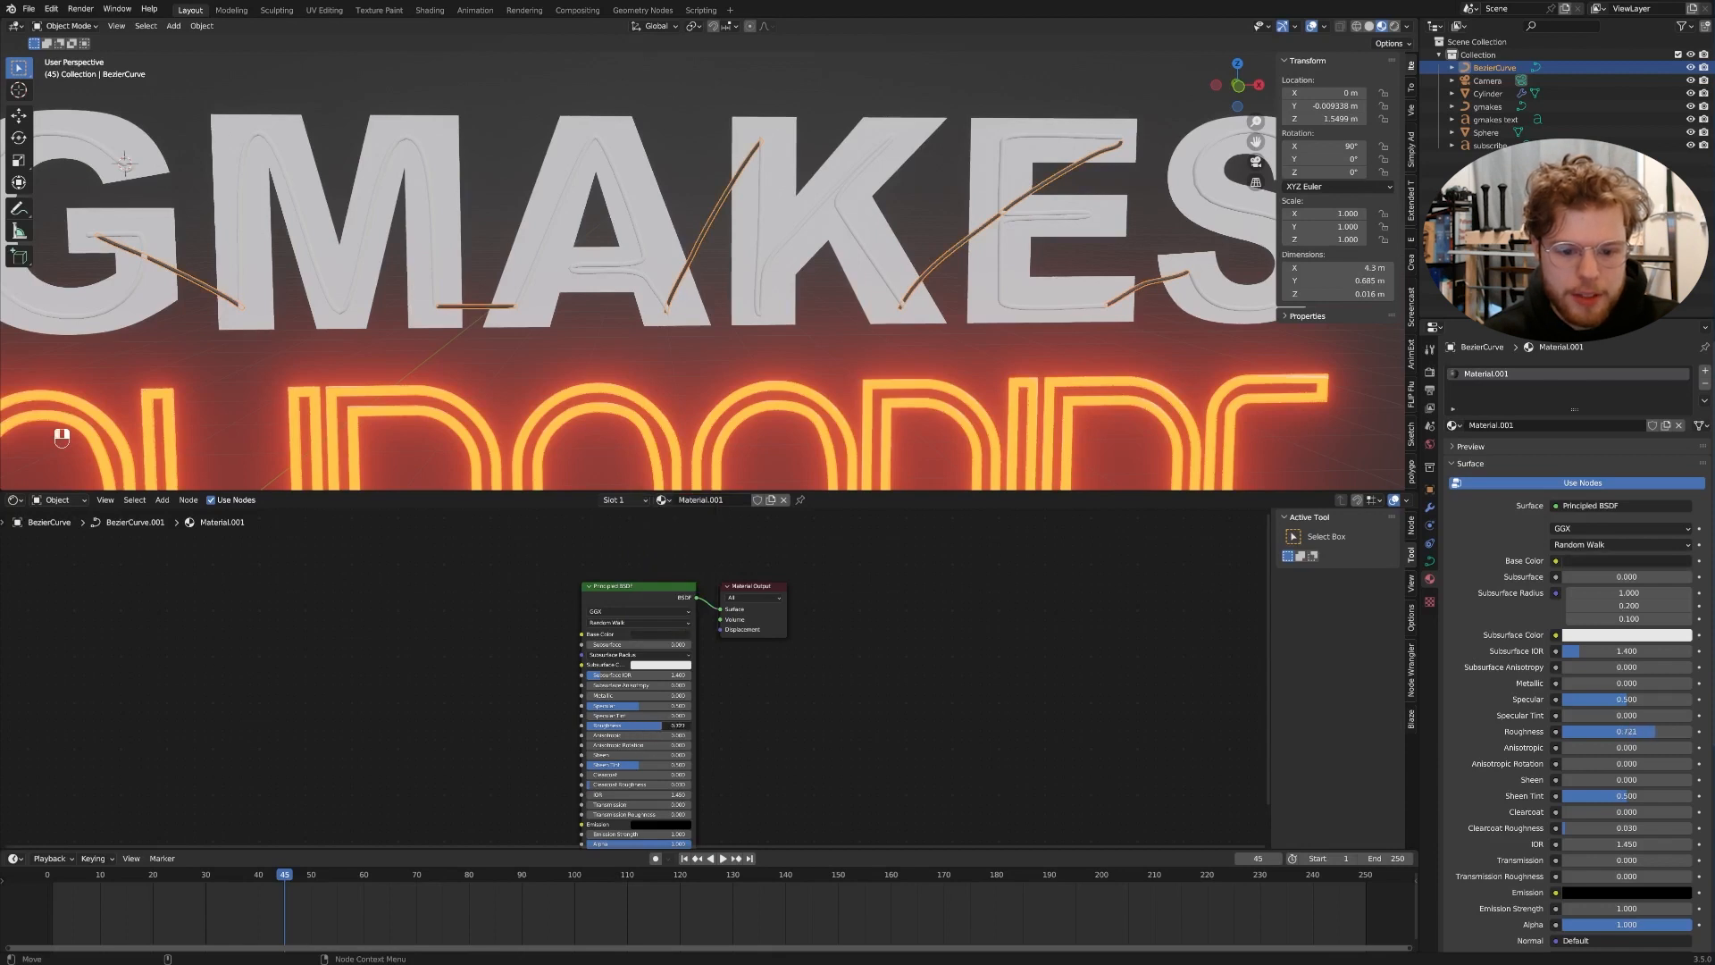
- Assign the existing subscribe neon material to the gmakes curve inside the letters
left_click(661, 303)
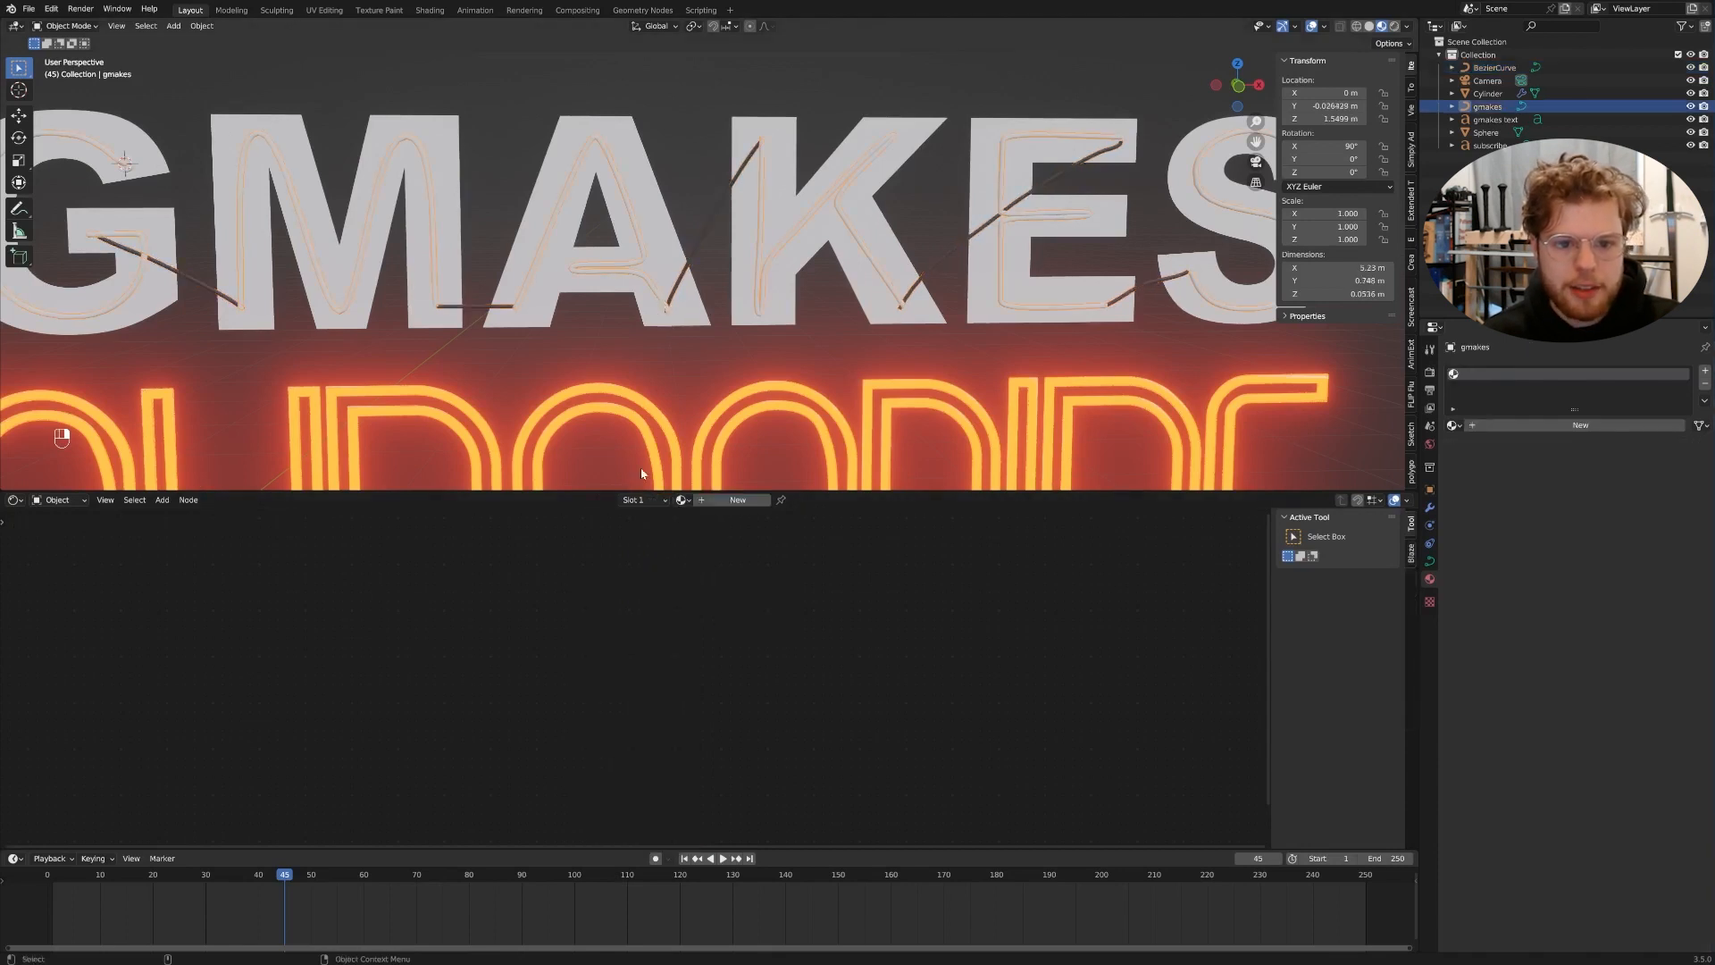
left_click(681, 499)
left_click(736, 574)
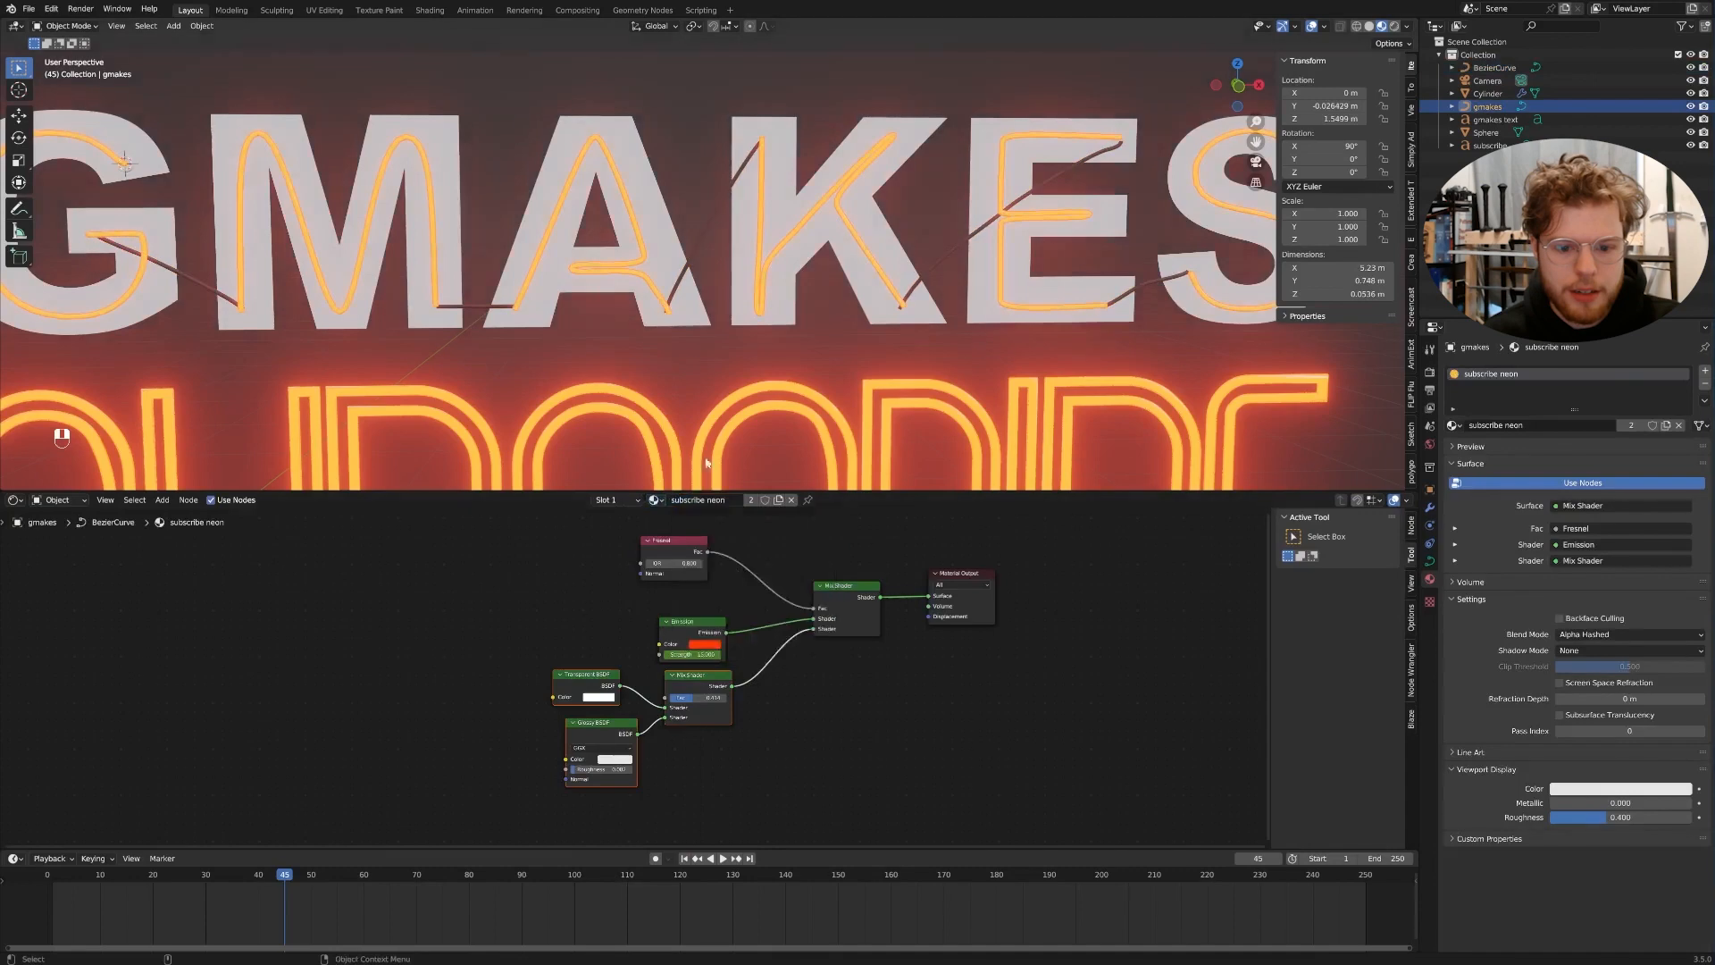
left_click(652, 90)
- Examine the glowing GMAKES tubes against the white lettering and the SUBSCRIBE sign from the front
scroll(751, 307, "down", 7)
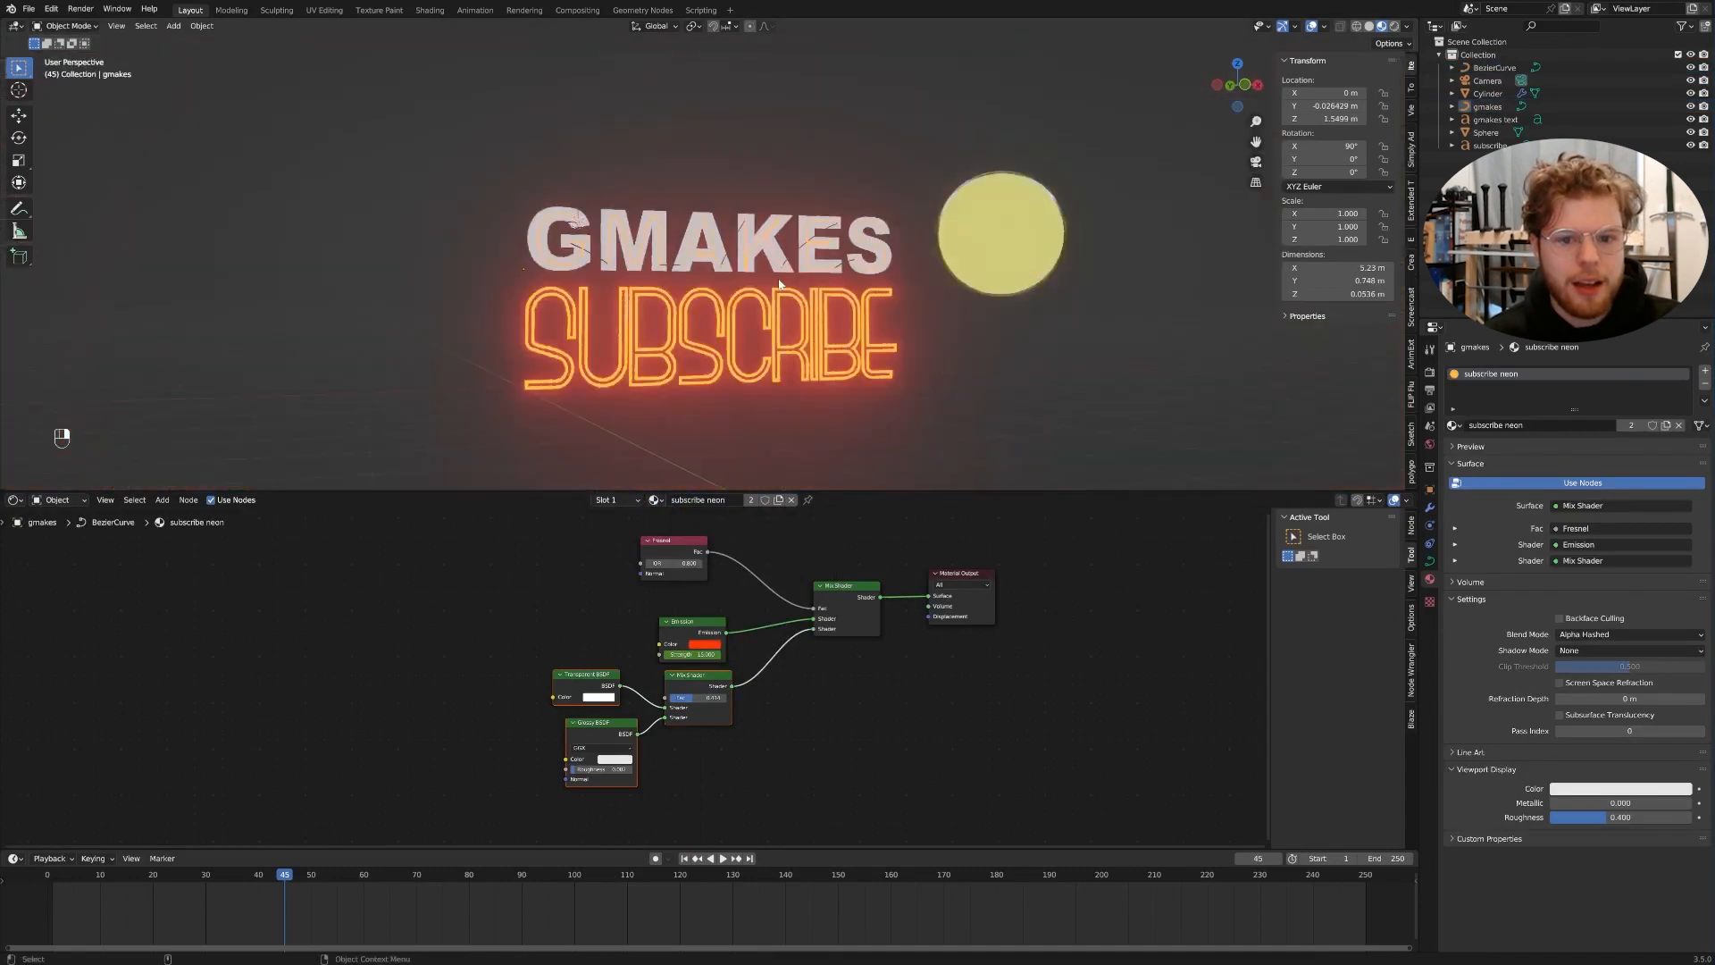
scroll(898, 358, "up", 2)
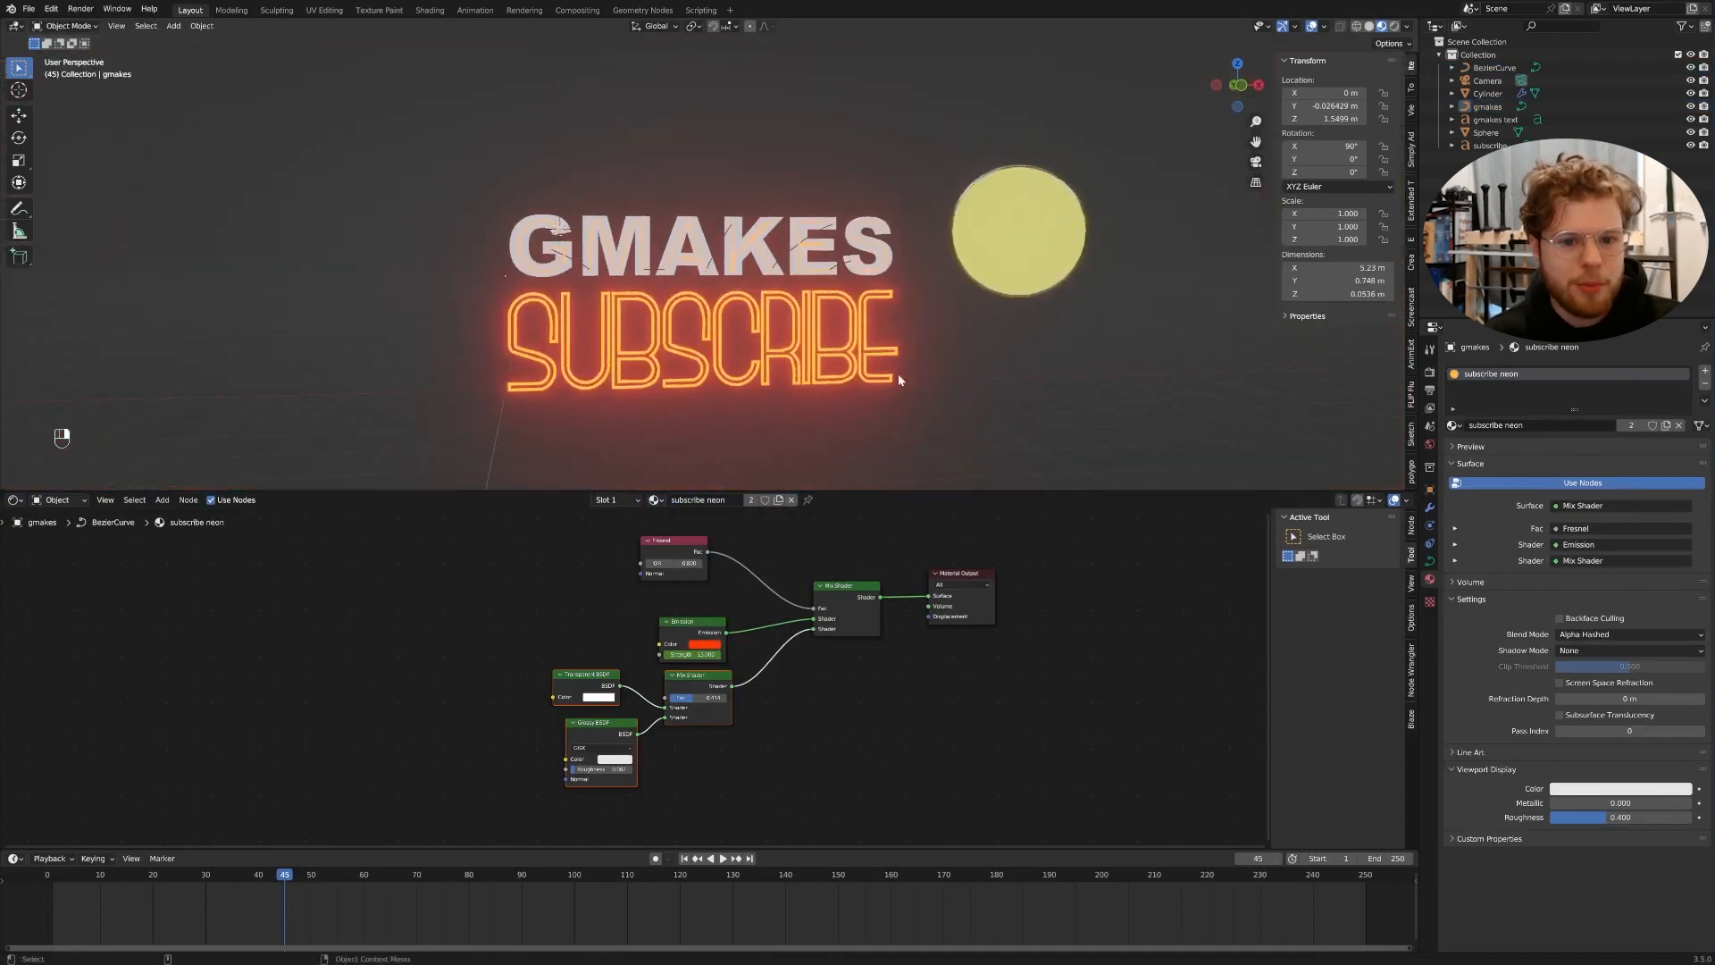
left_click(804, 265)
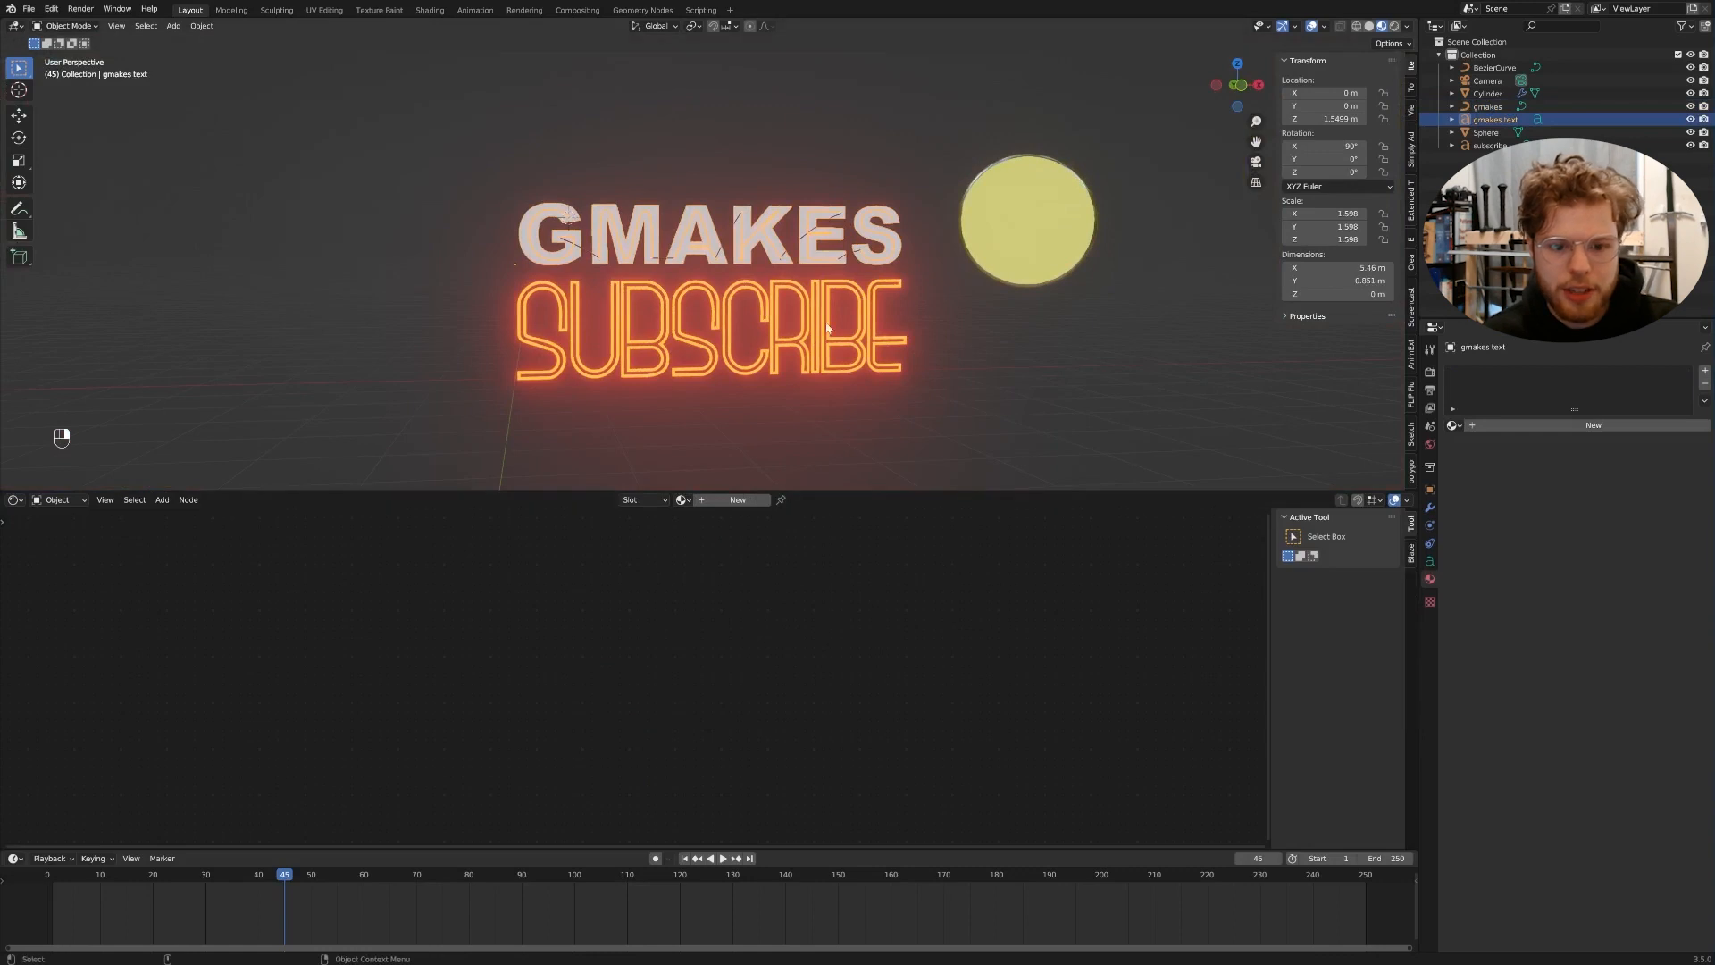
scroll(961, 257, "up", 3)
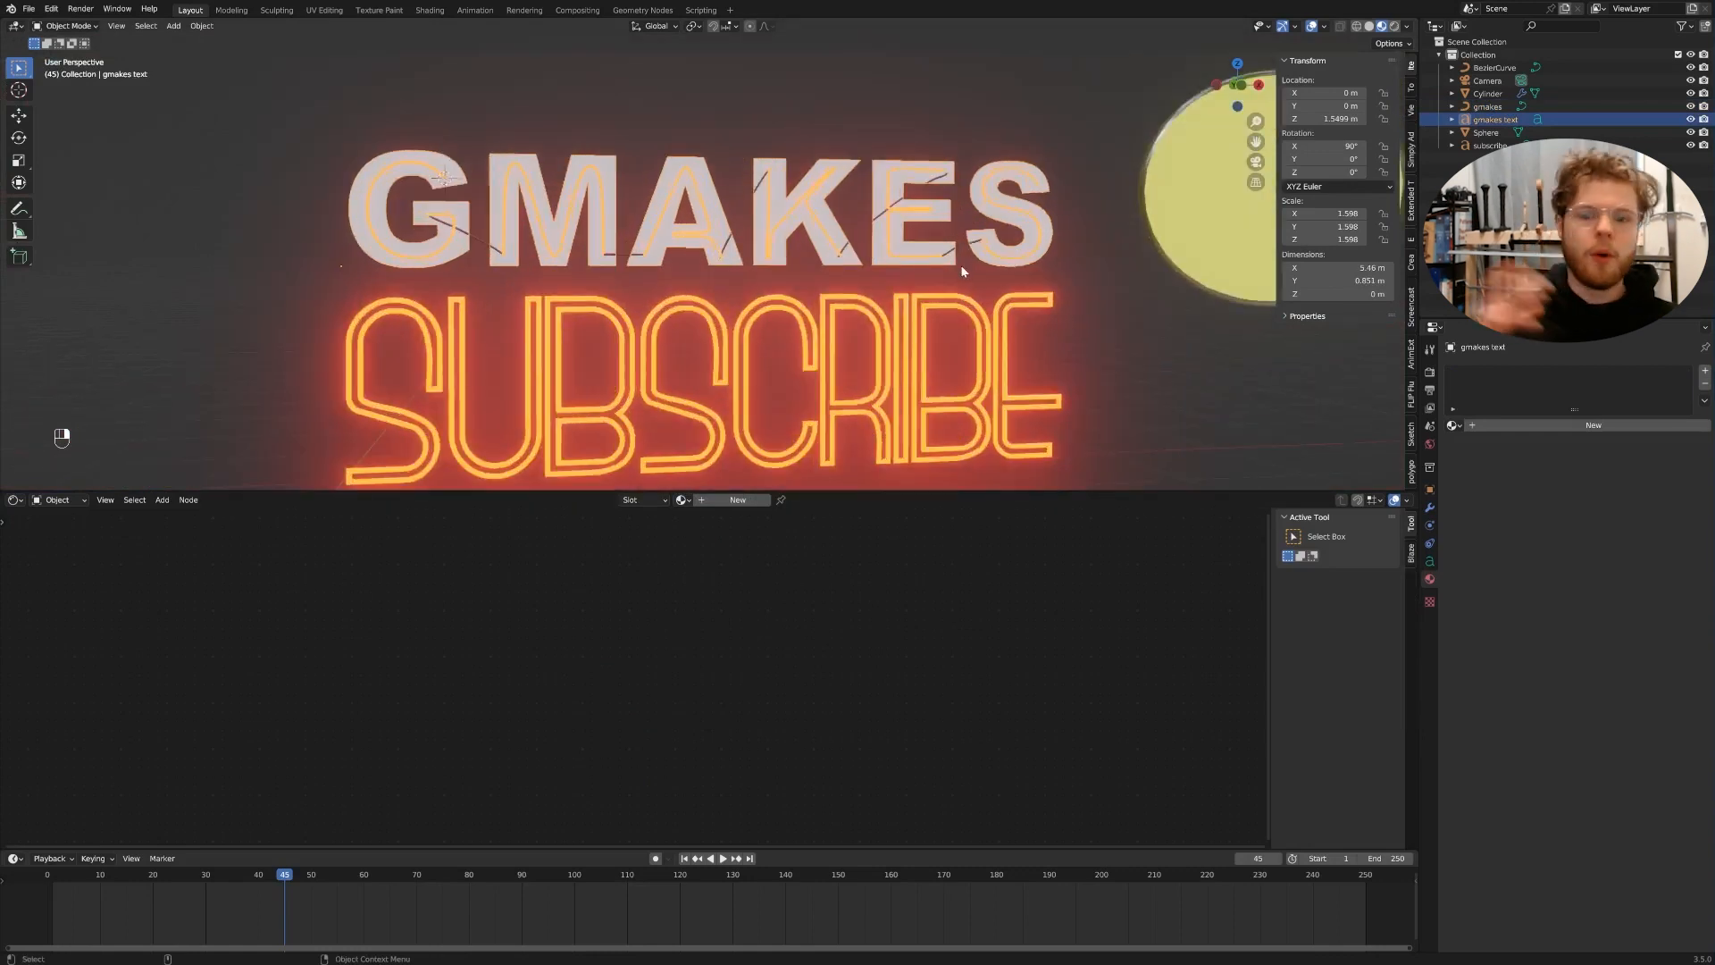
scroll(868, 335, "down", 3)
scroll(869, 334, "up", 4)
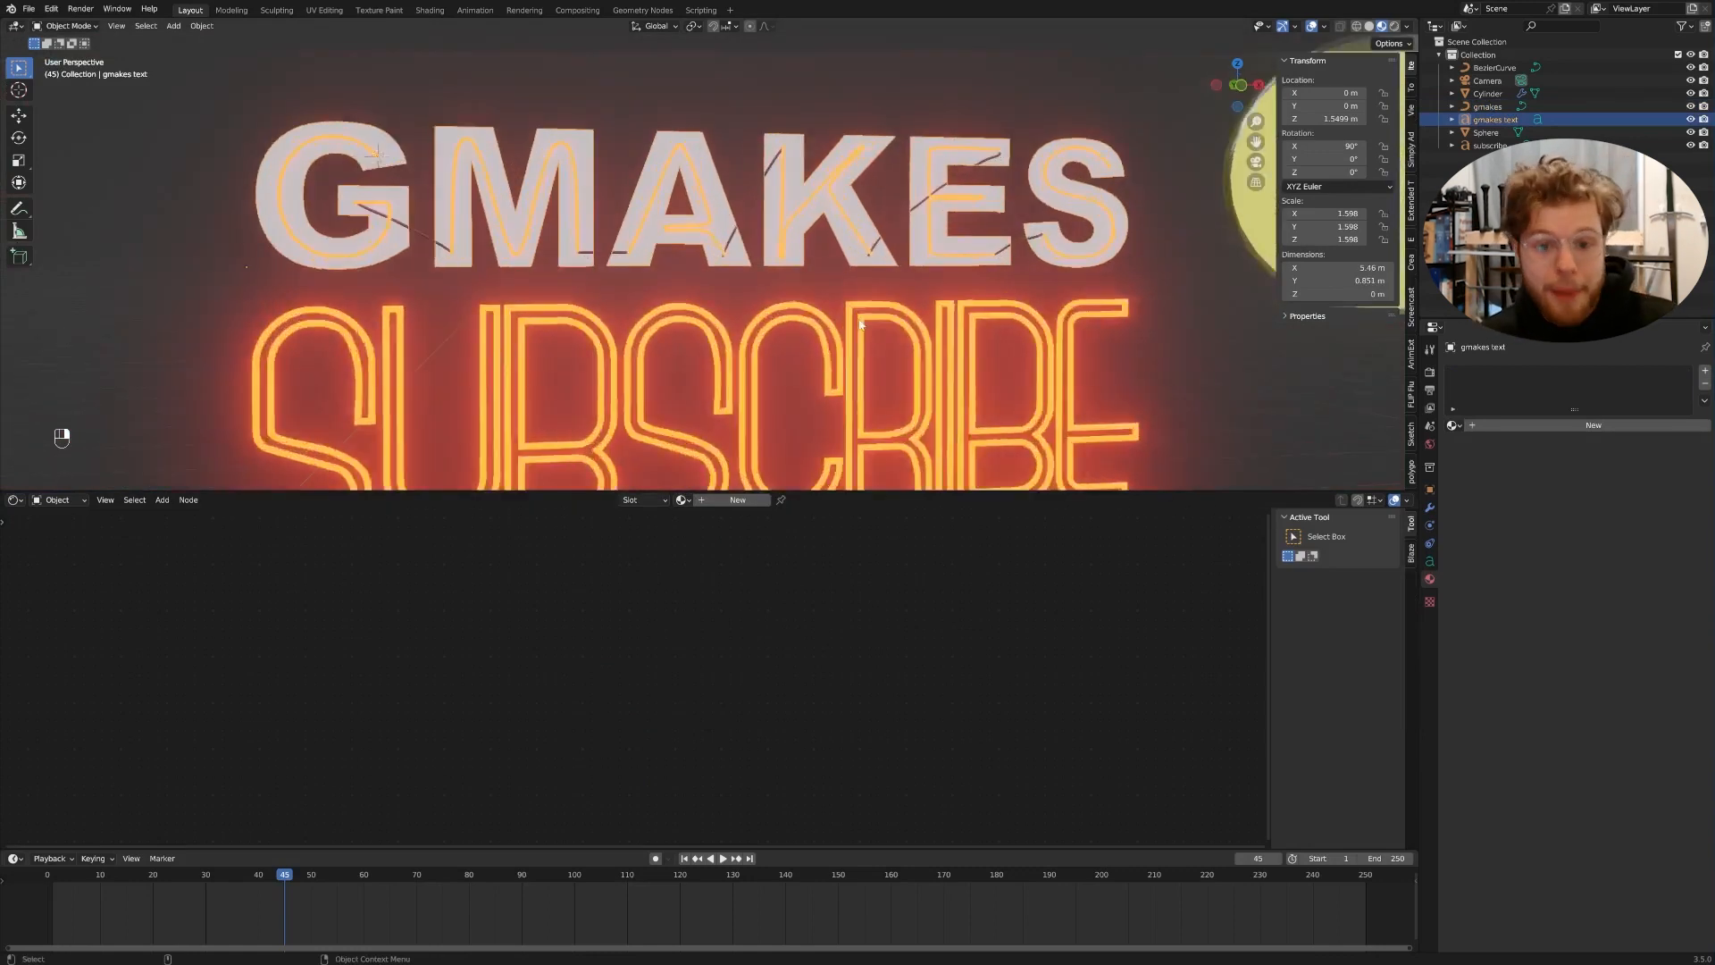
scroll(856, 297, "down", 2)
scroll(845, 281, "up", 2)
- Examine the SUBSCRIBE neon tubes up close from the side, and view the whole sign with the lightbulb
middle_click_drag(845, 281, 785, 324)
scroll(850, 289, "up", 3)
scroll(790, 330, "up", 2)
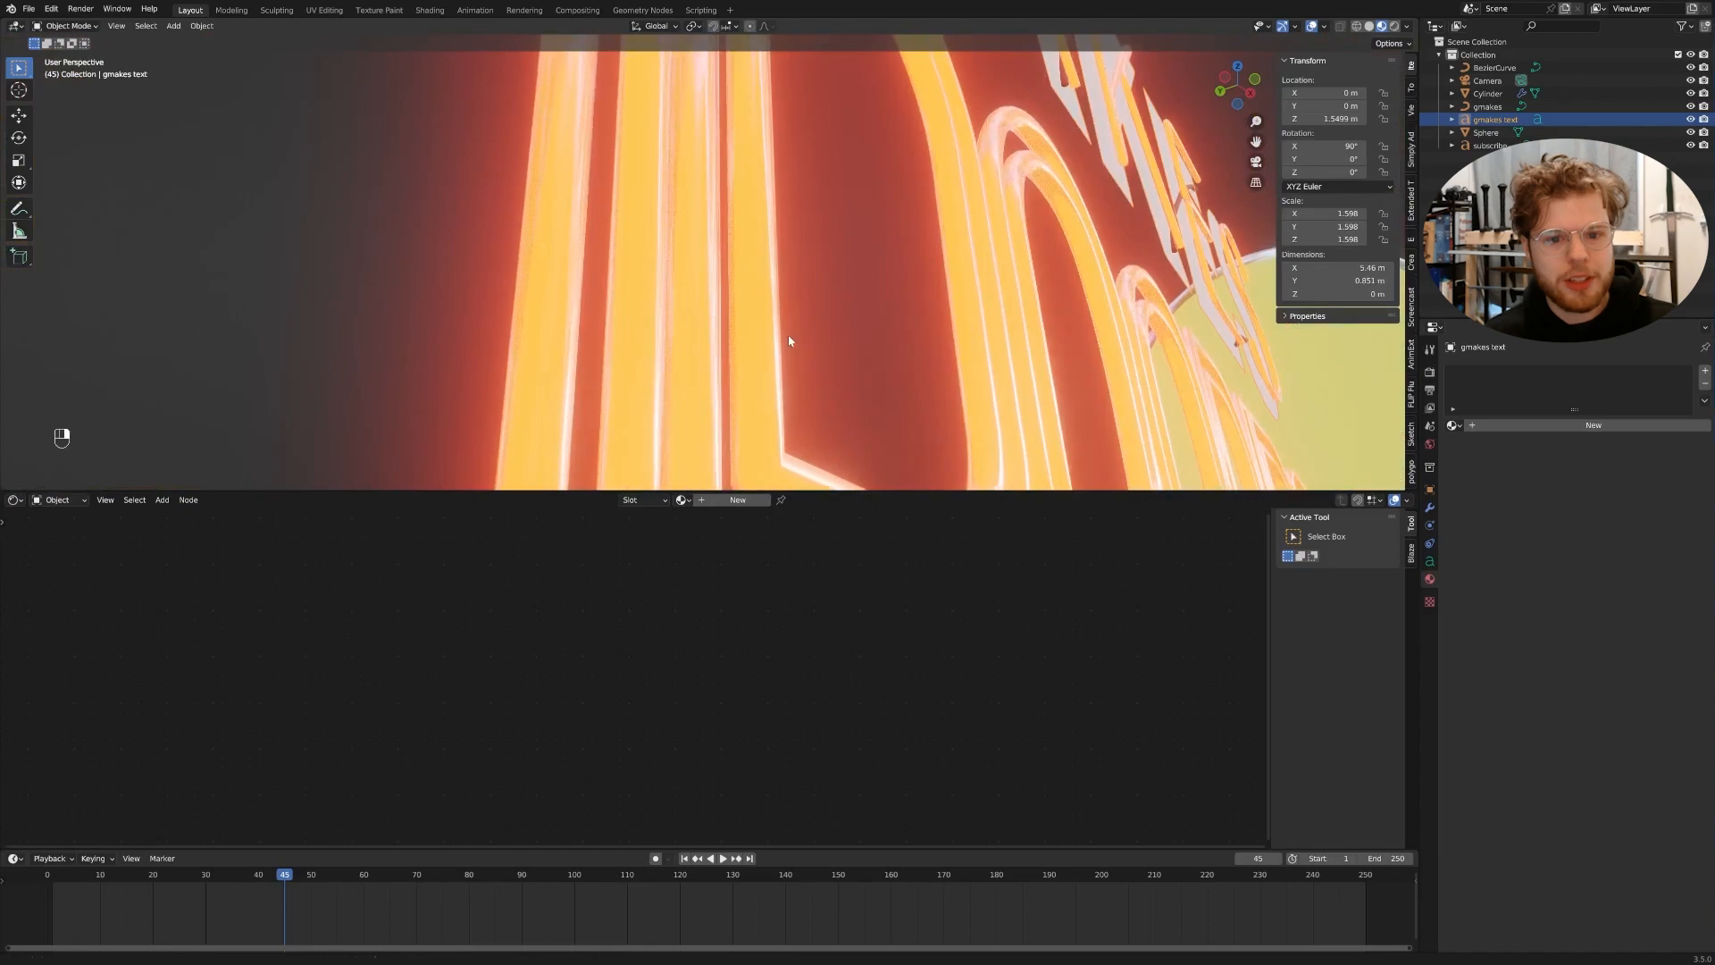
left_click(758, 223)
scroll(802, 276, "down", 4)
mouse_move(801, 276)
middle_mouse_down()
mouse_move(766, 329)
mouse_move(815, 250)
mouse_move(830, 280)
mouse_move(945, 259)
mouse_move(827, 284)
mouse_move(808, 308)
middle_mouse_up()
scroll(947, 257, "down", 3)
scroll(947, 257, "up", 4)
scroll(749, 259, "down", 3)
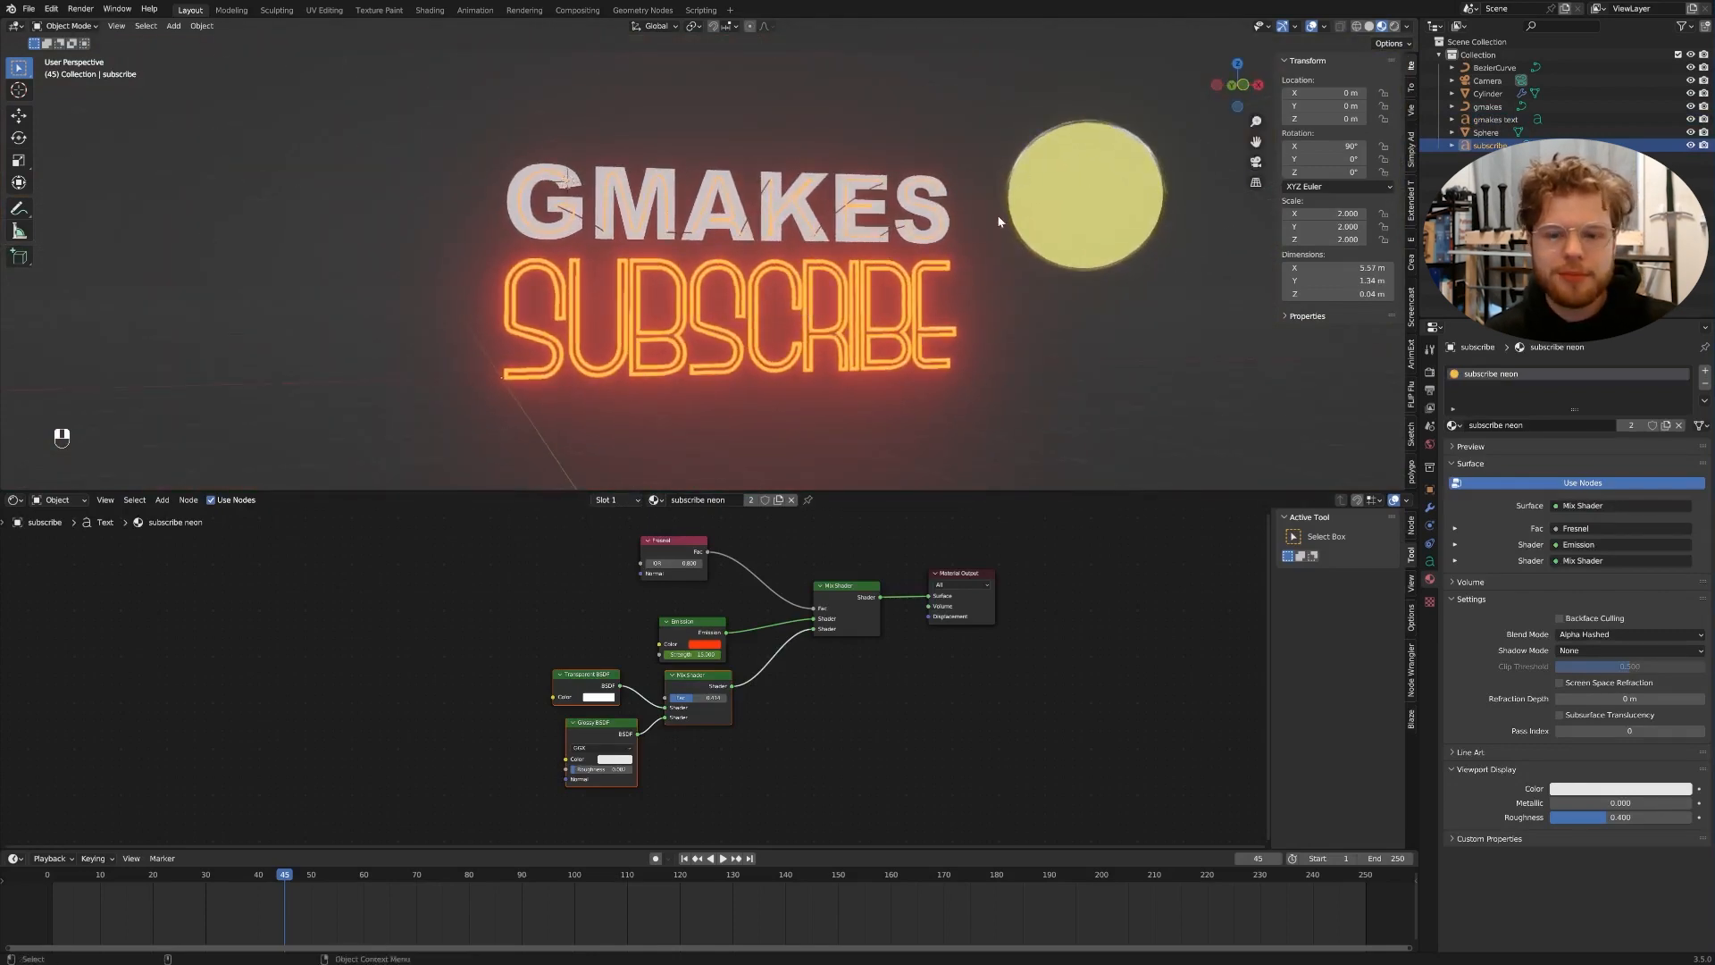
scroll(999, 221, "up", 2)
scroll(999, 221, "down", 1)
middle_click_drag(999, 222, 1064, 199, "shift")
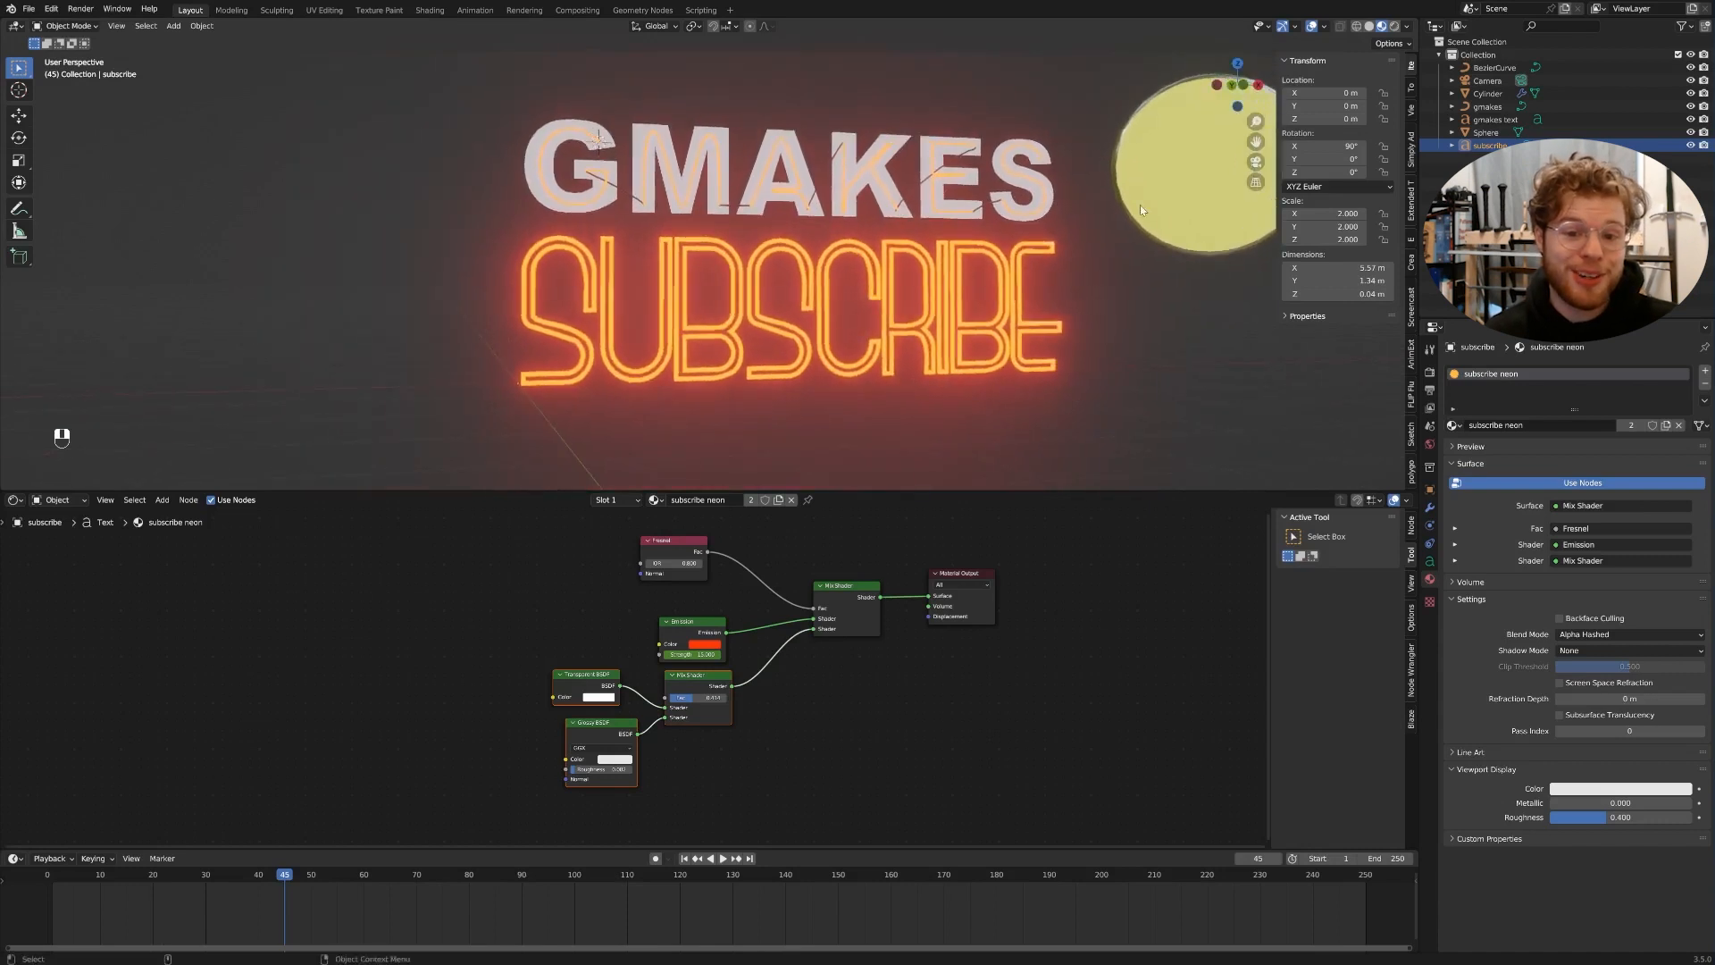